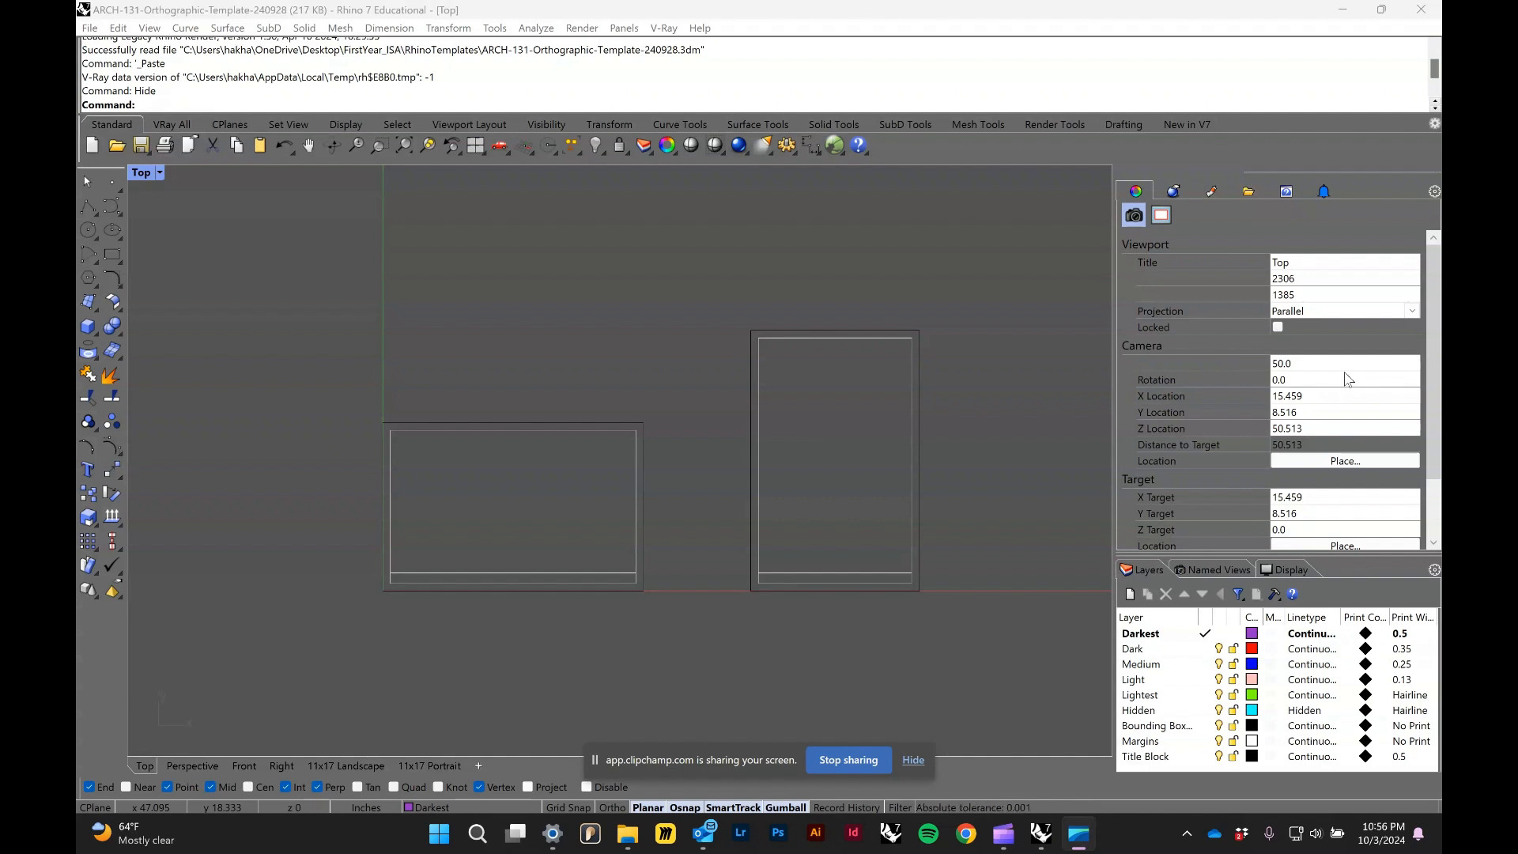
{"action": "left_click", "coordinate": [694, 301]}
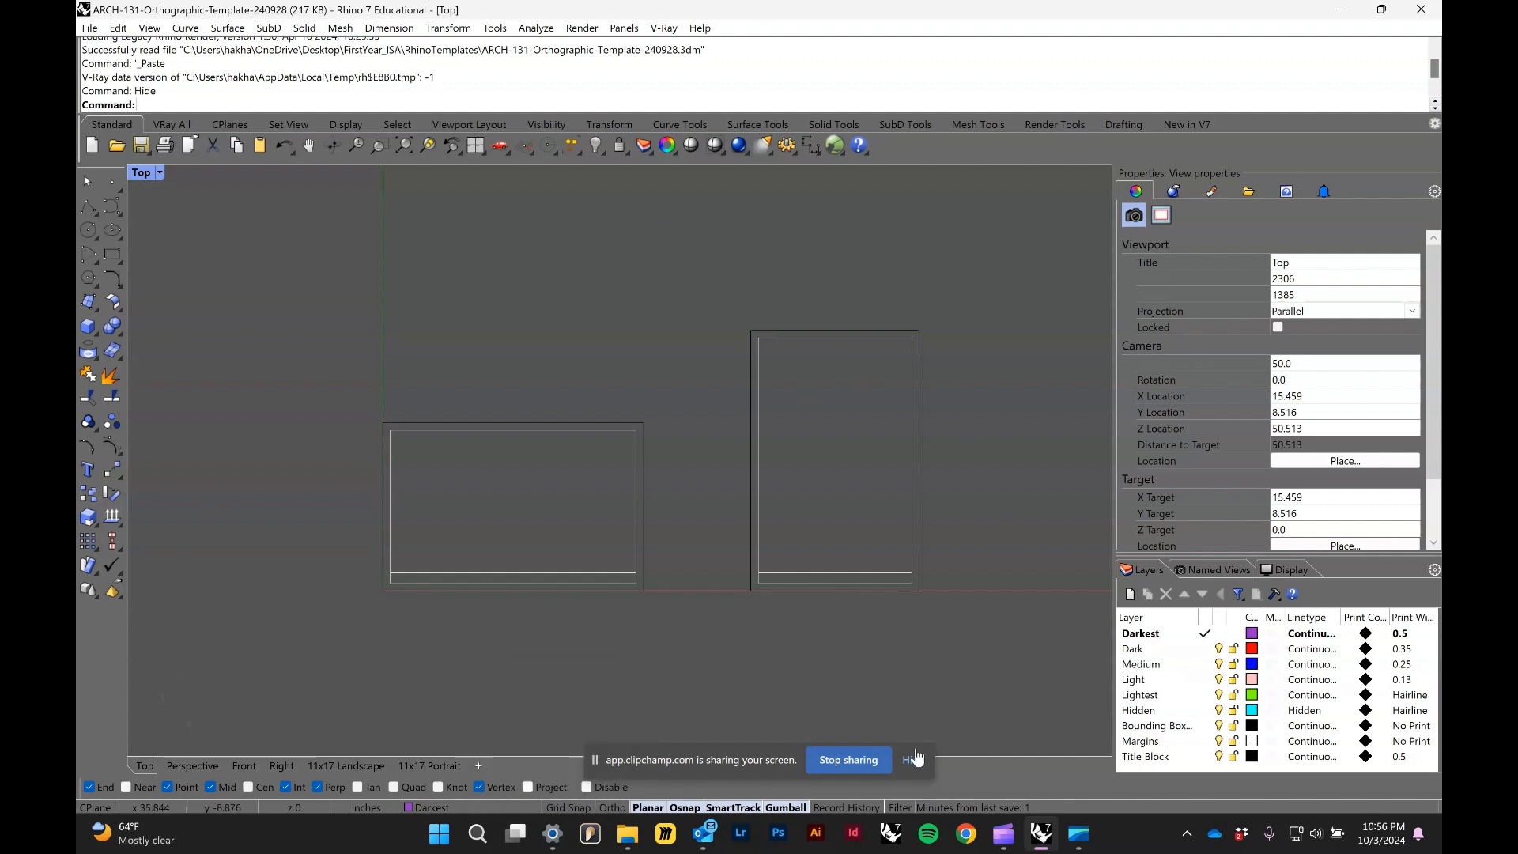
{"action": "left_click", "coordinate": [913, 759]}
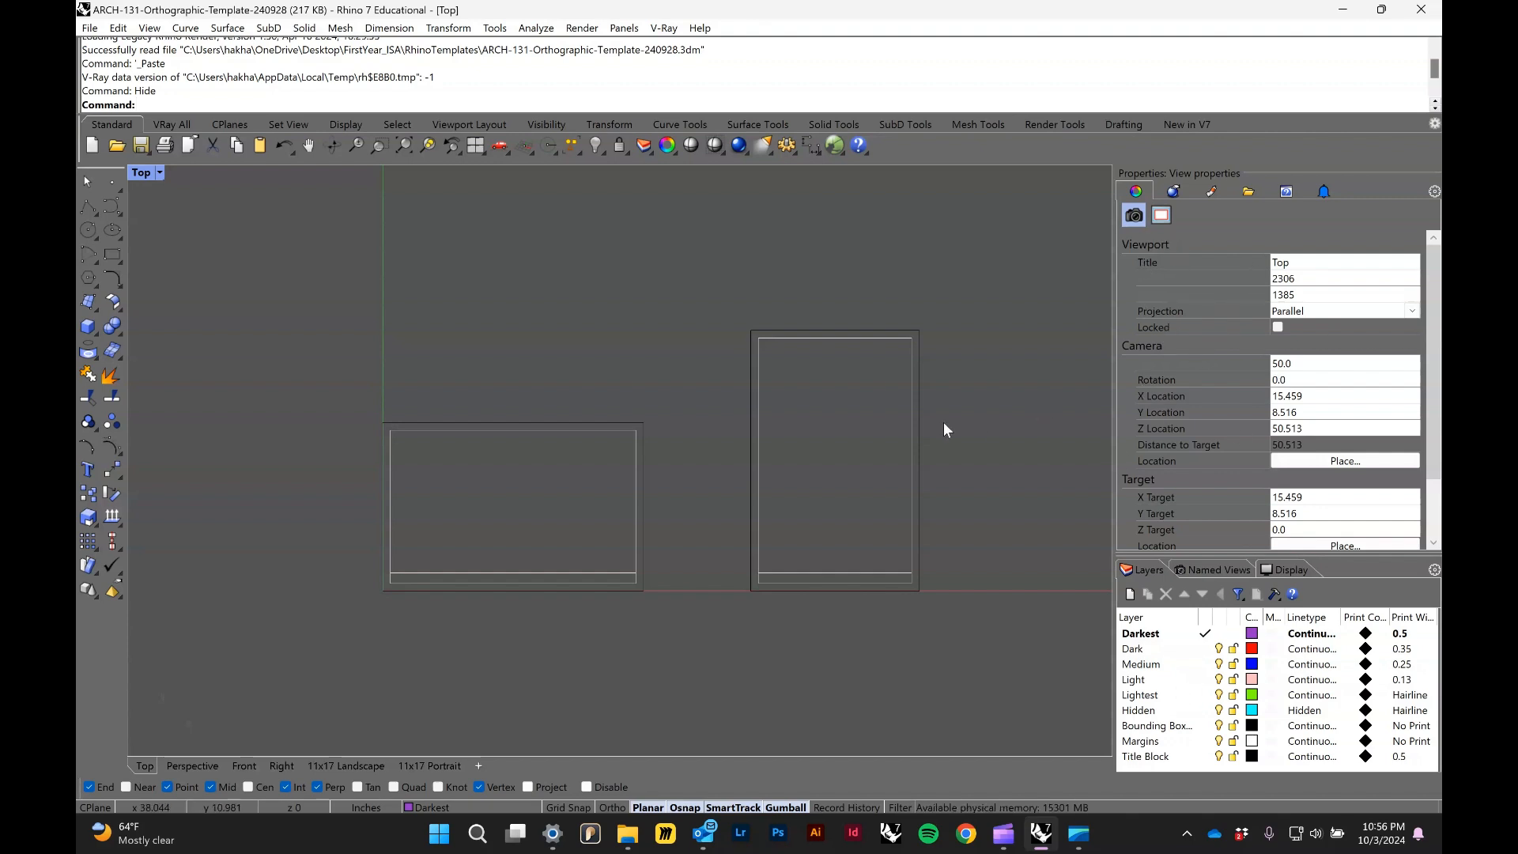
Step: Select the outer rectangle of the portrait sheet to view its object properties, and clear the selection
{"action": "left_click", "coordinate": [920, 414]}
{"action": "left_click", "coordinate": [947, 368]}
{"action": "left_click", "coordinate": [920, 359]}
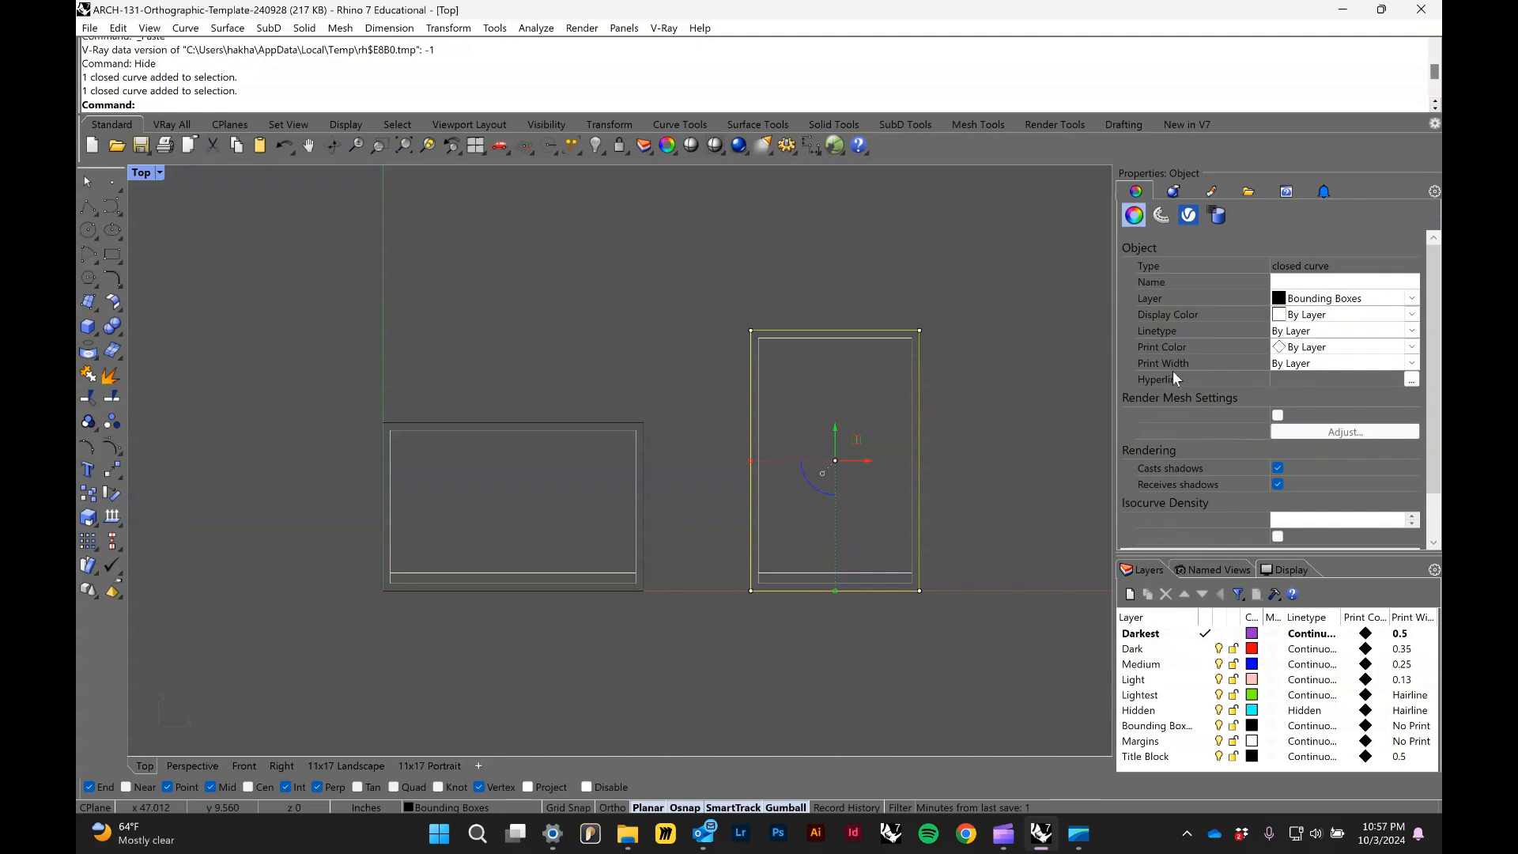
{"action": "left_click", "coordinate": [1011, 258]}
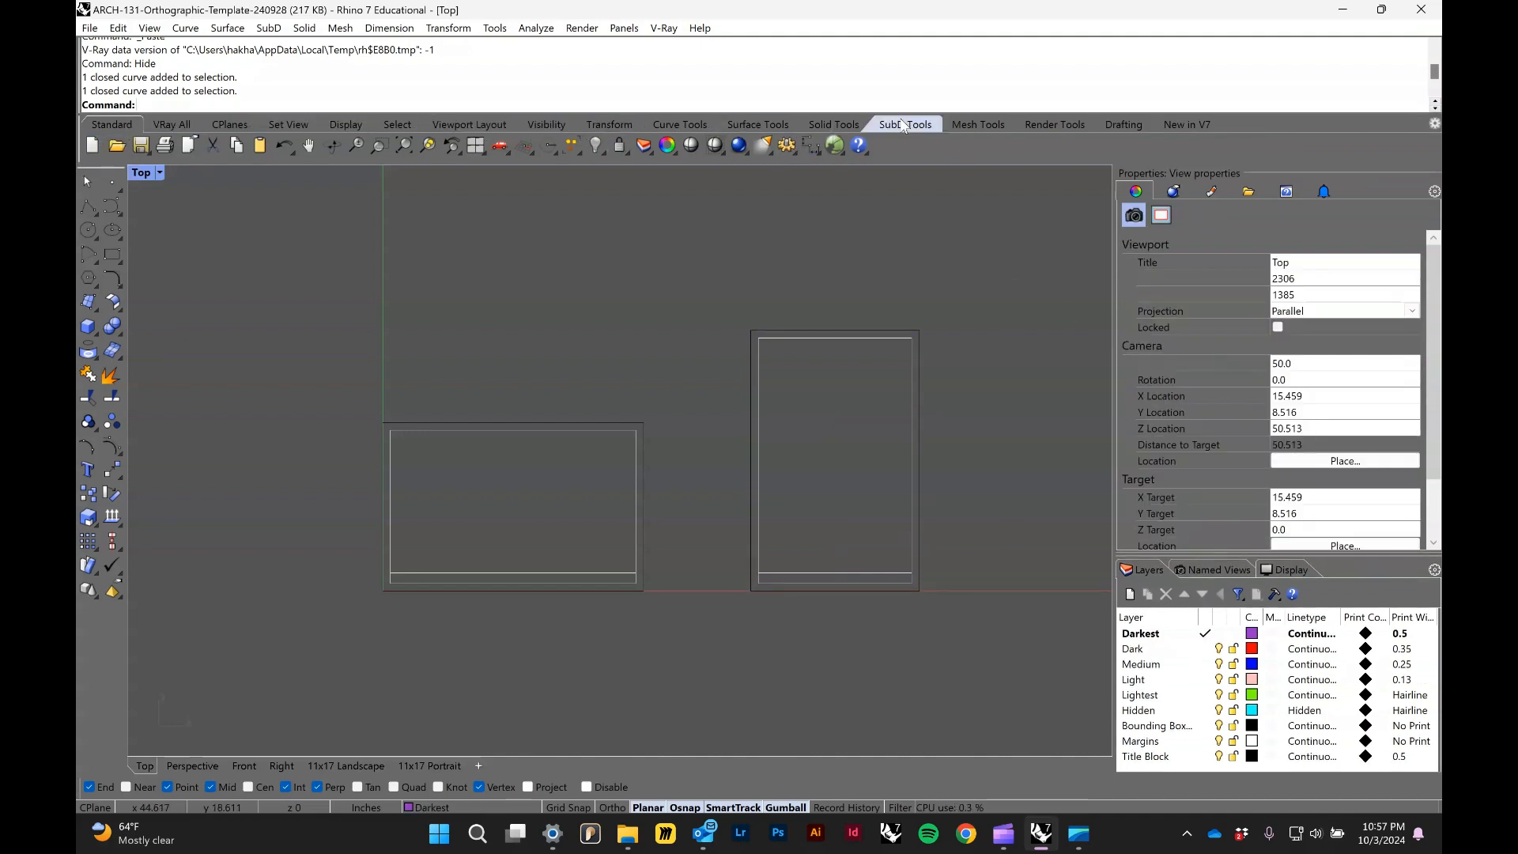
{"action": "left_click", "coordinate": [680, 124]}
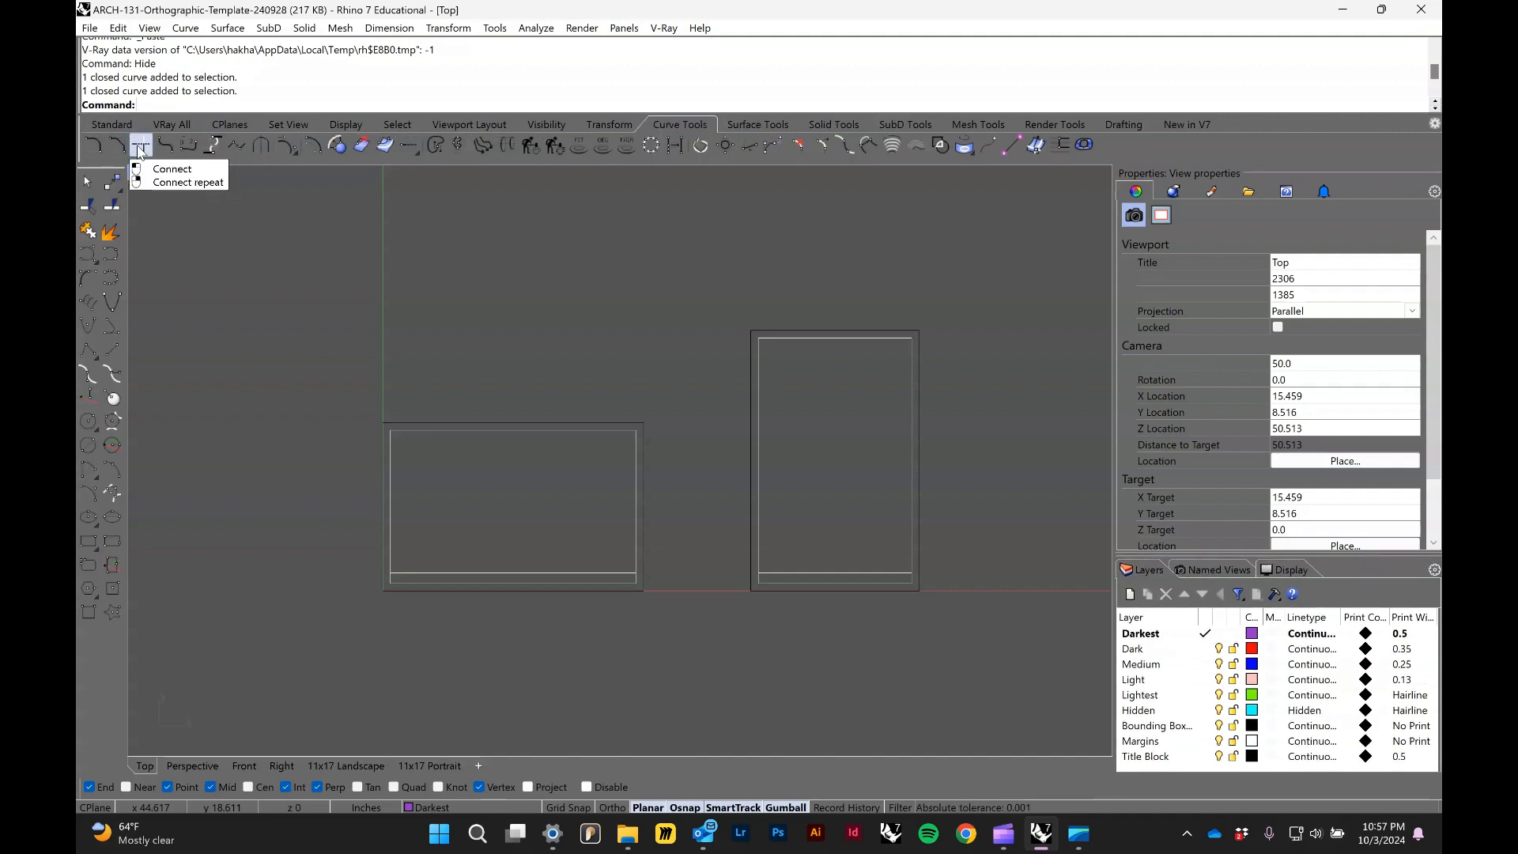
{"action": "left_click", "coordinate": [100, 124]}
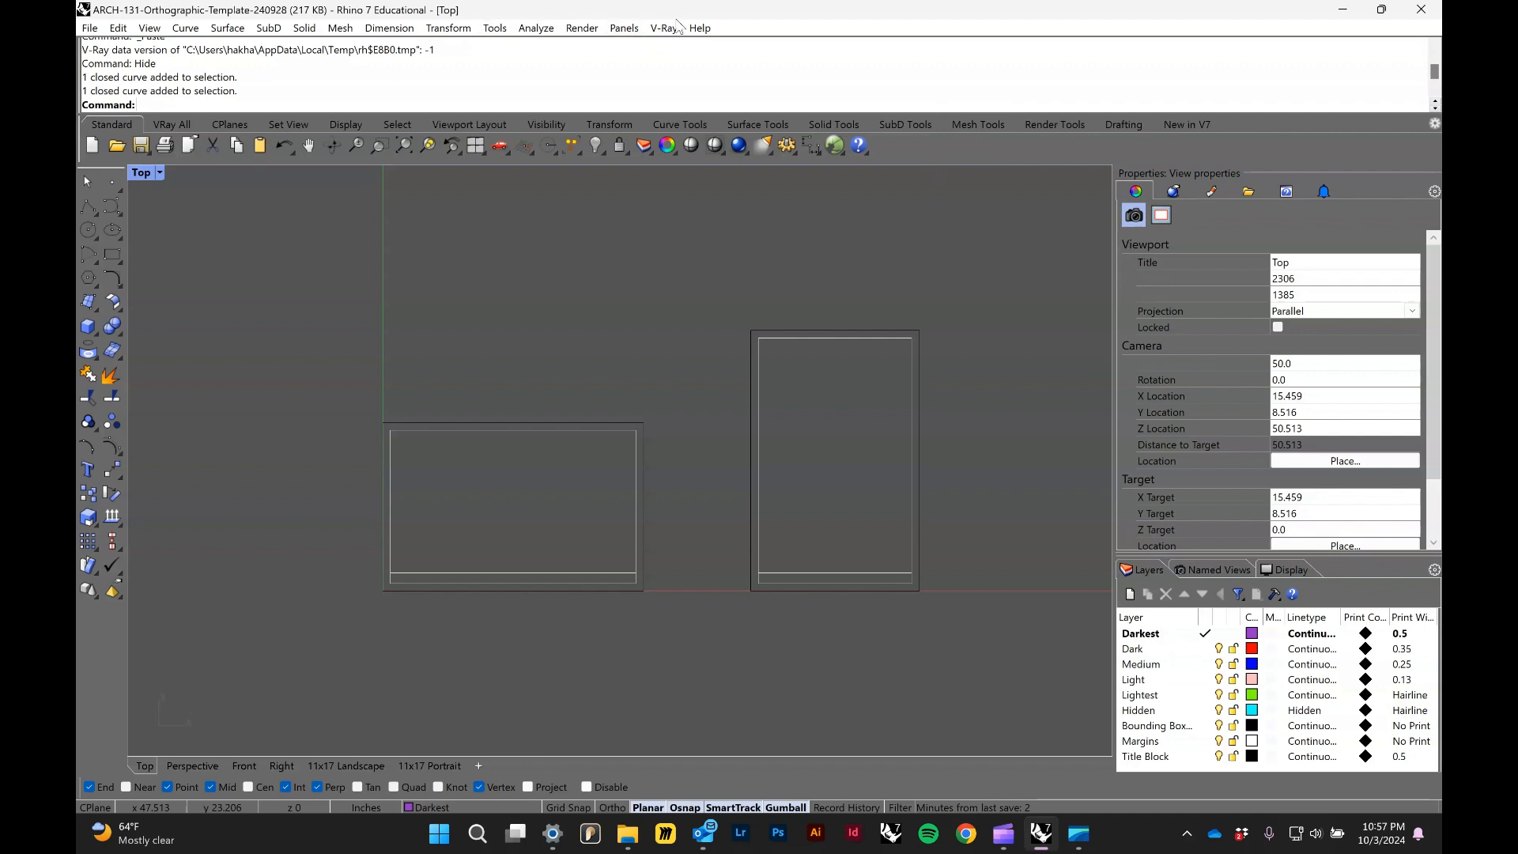
{"action": "left_click", "coordinate": [625, 28]}
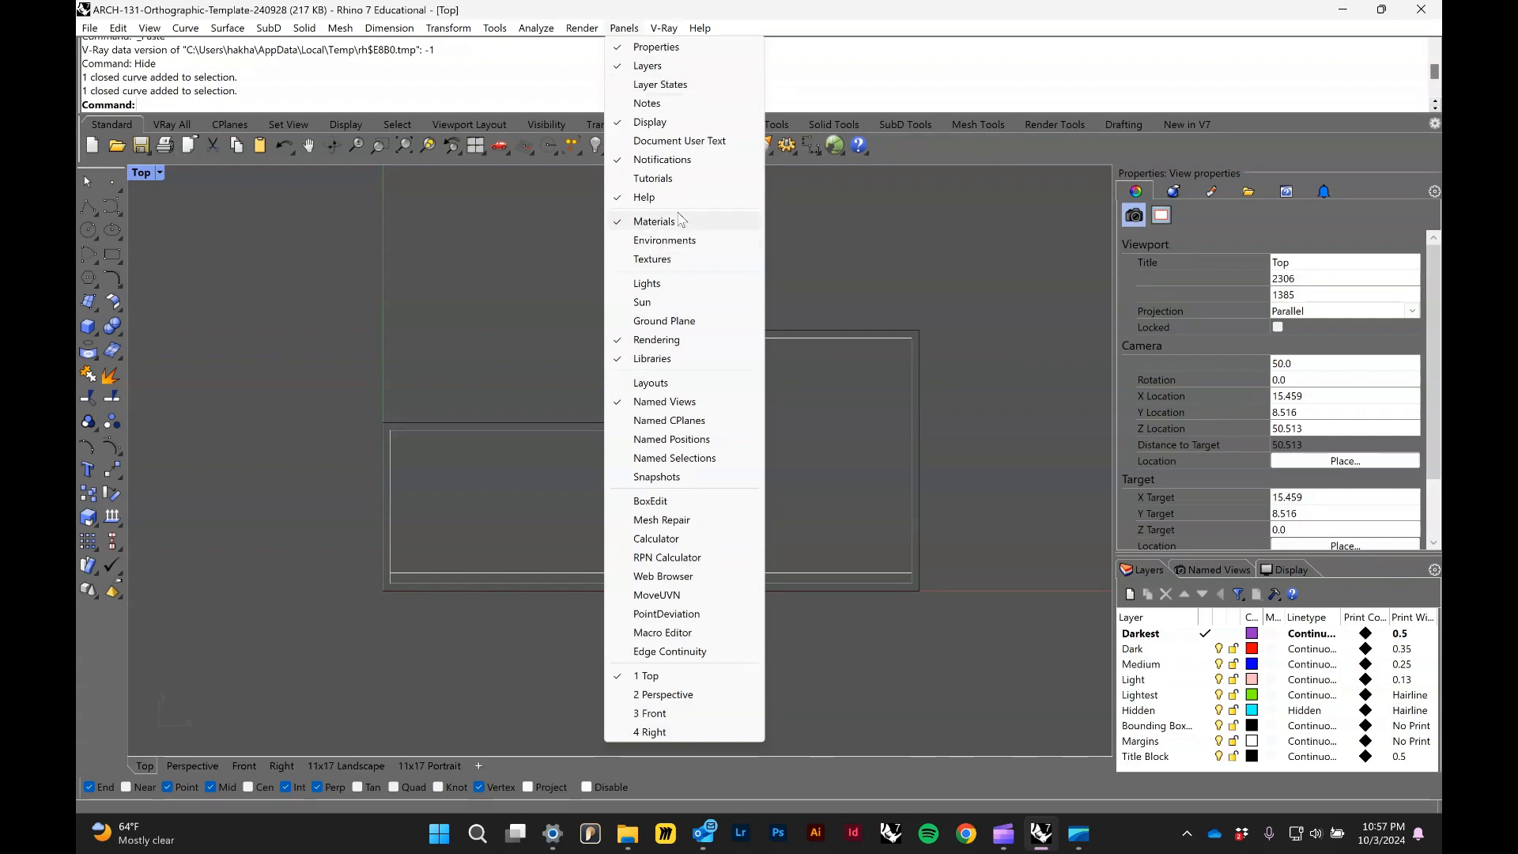
{"action": "left_click", "coordinate": [633, 30]}
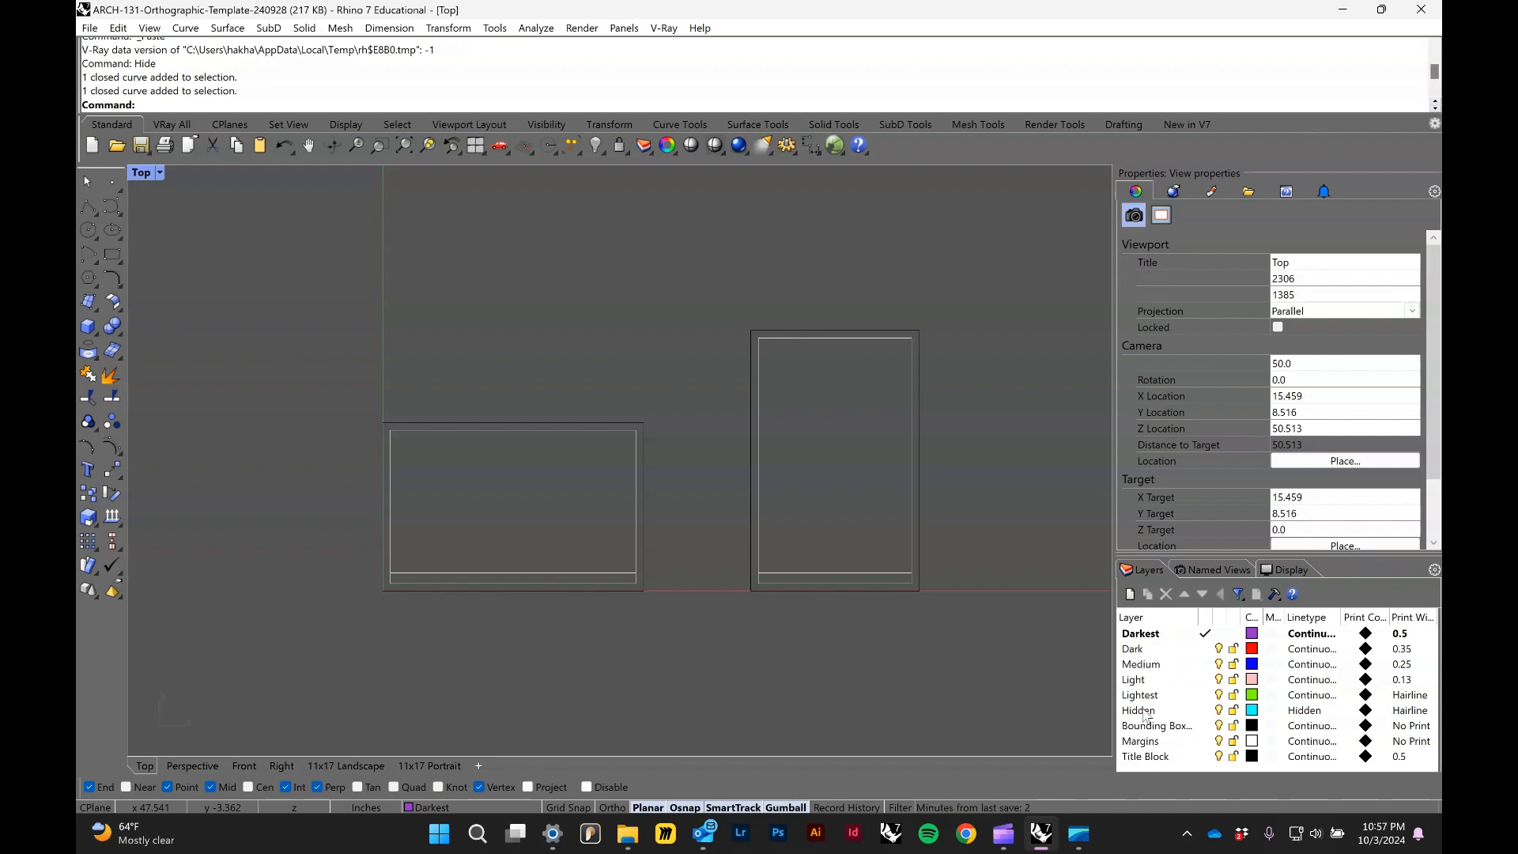
Step: Examine the line-weight layers, the Hidden layer, and the Bounding Boxes, Margins and Title Block layers of the template
{"action": "left_click", "coordinate": [1158, 726]}
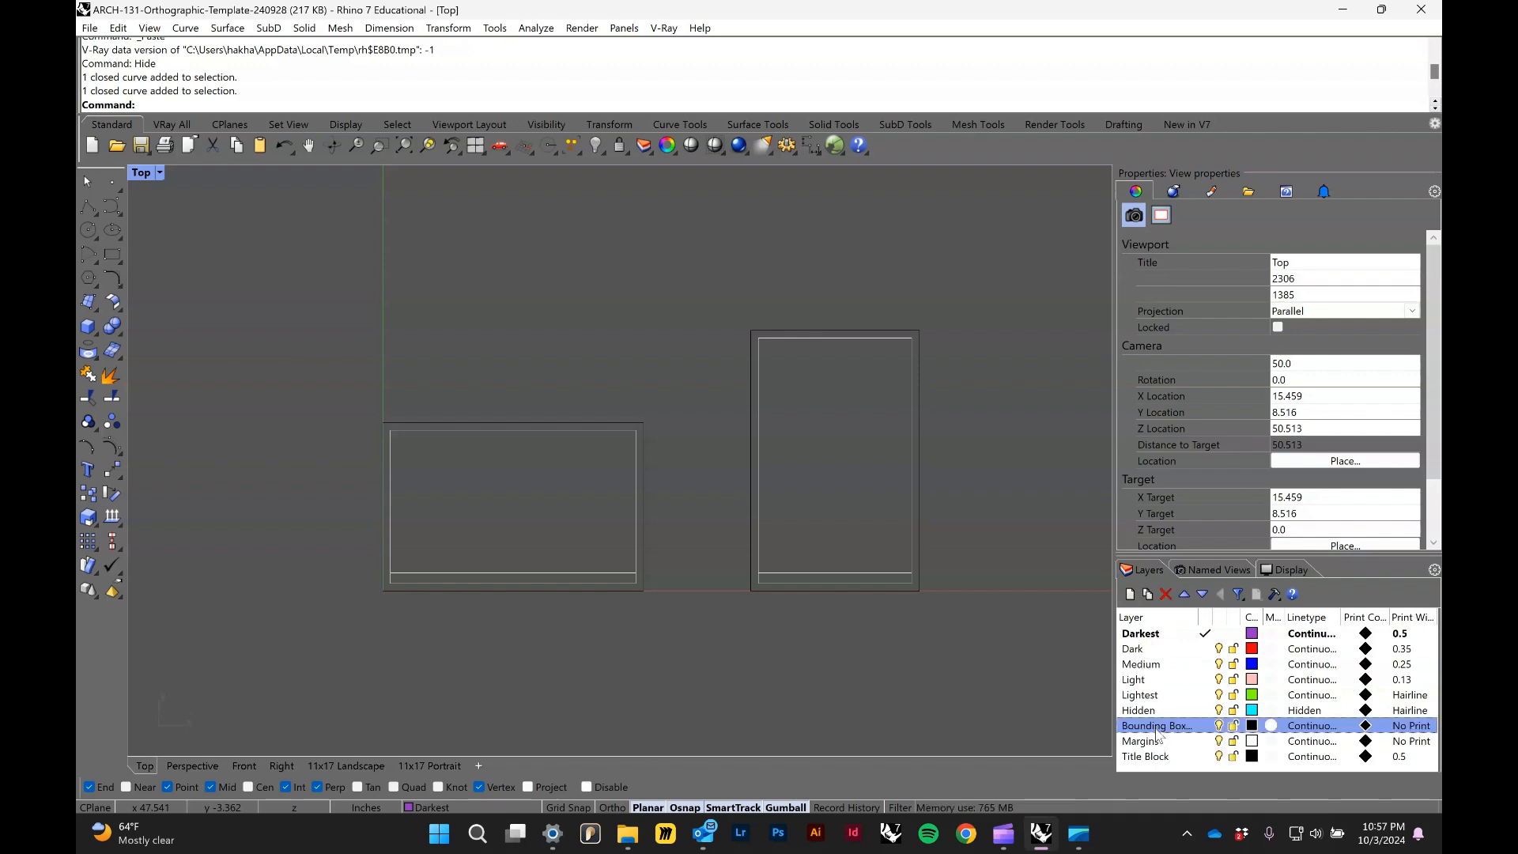
{"action": "left_click", "coordinate": [1156, 755]}
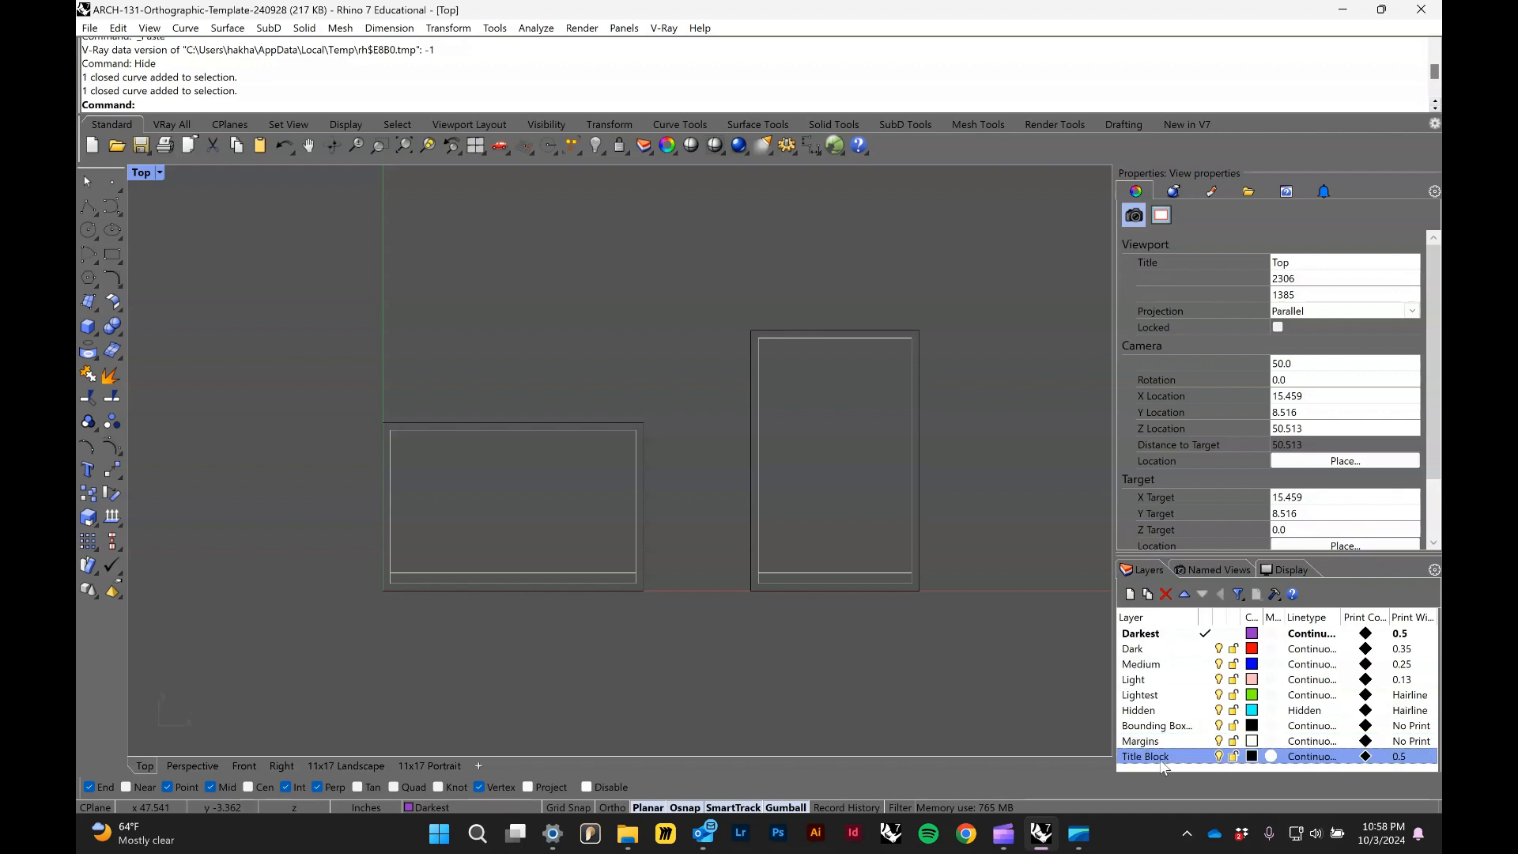
{"action": "left_click", "coordinate": [1153, 726]}
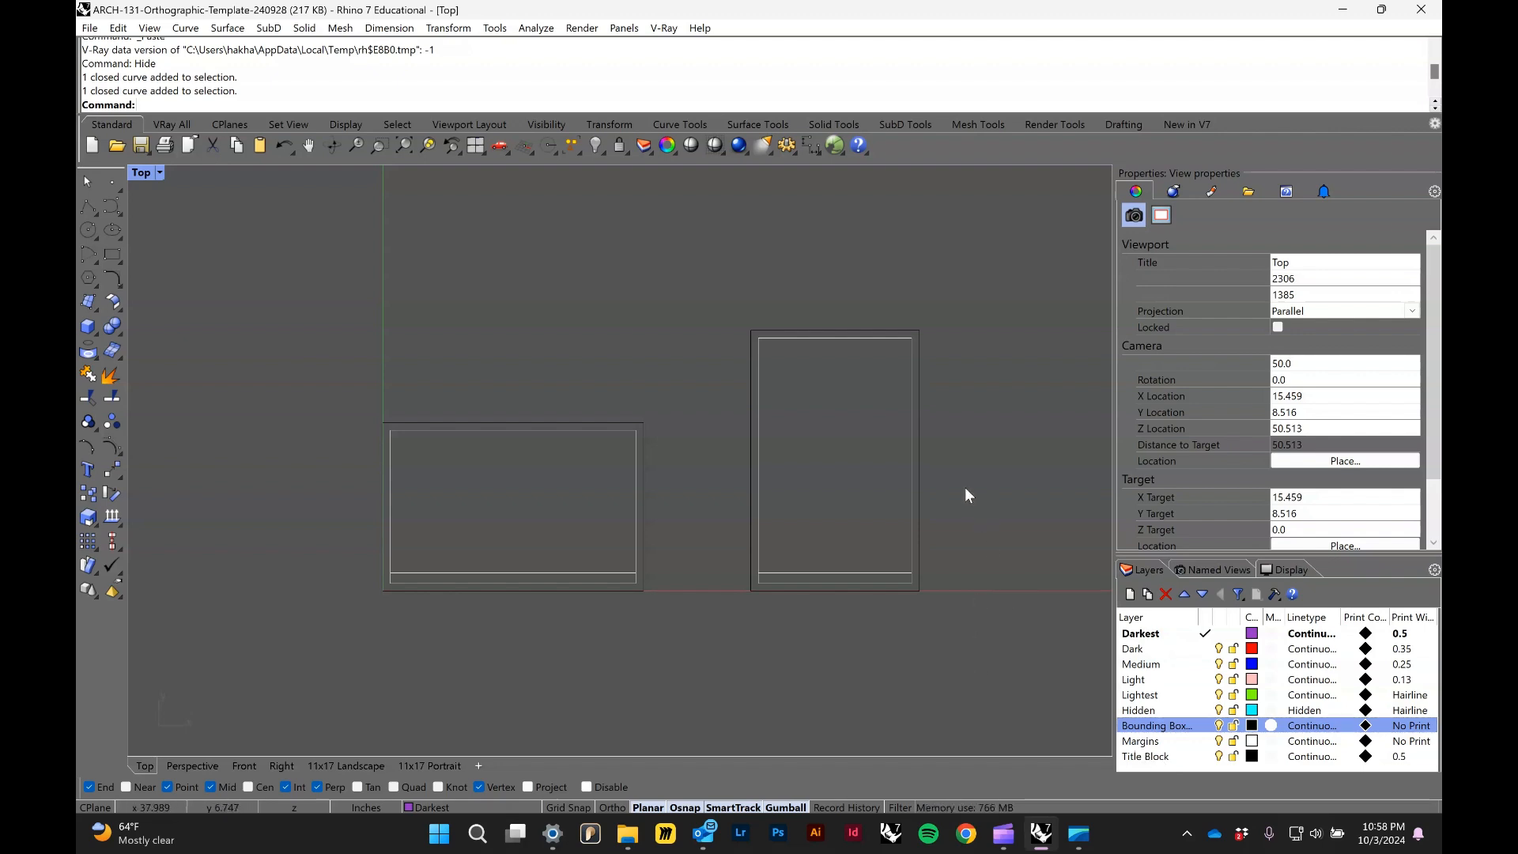
{"action": "left_click", "coordinate": [1163, 636]}
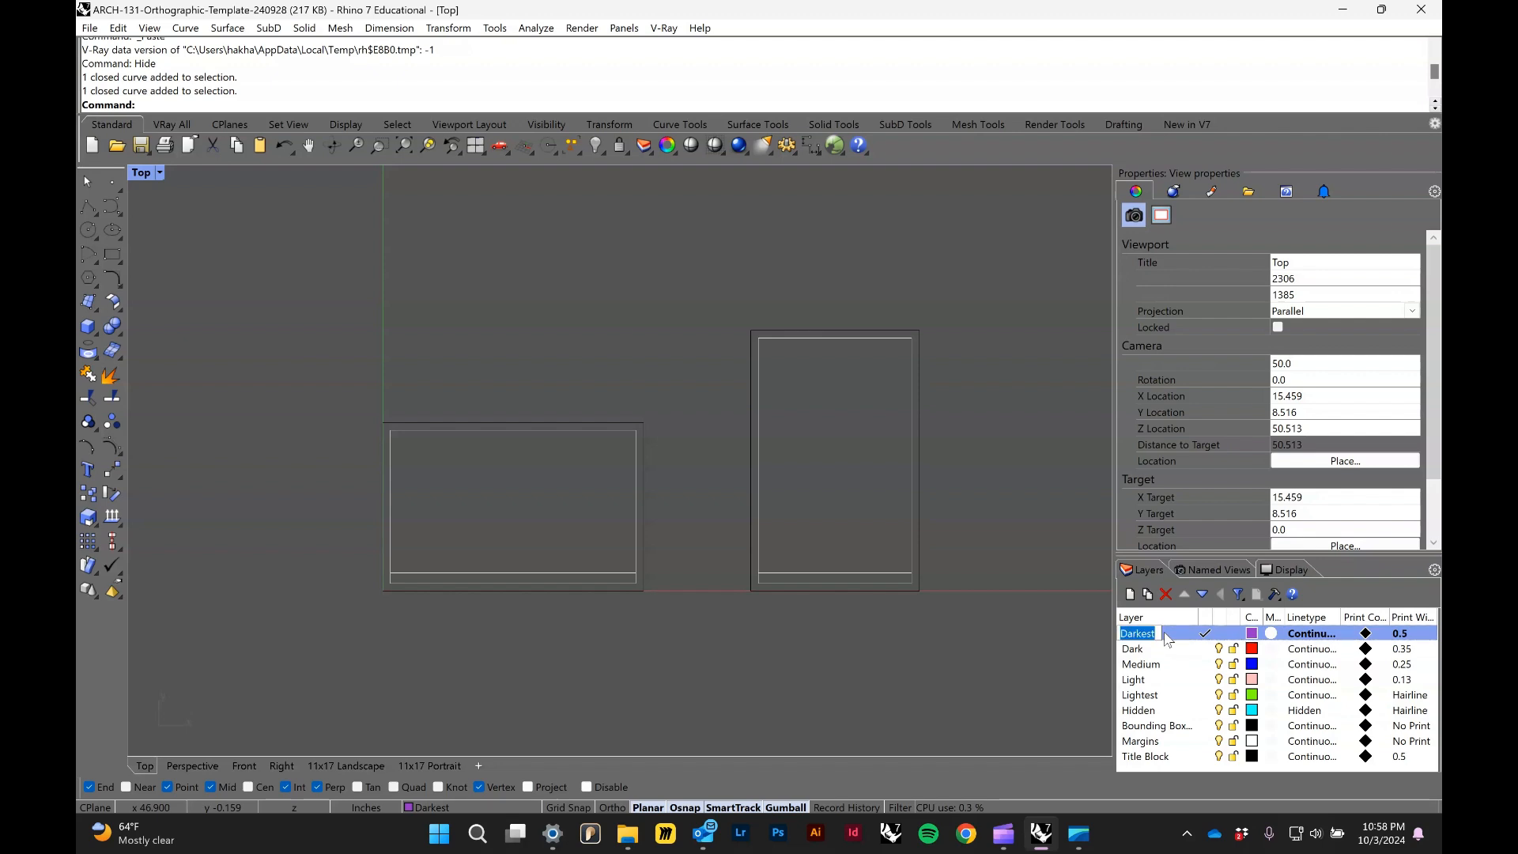
{"action": "left_click", "coordinate": [1165, 636]}
{"action": "left_click", "coordinate": [1175, 631]}
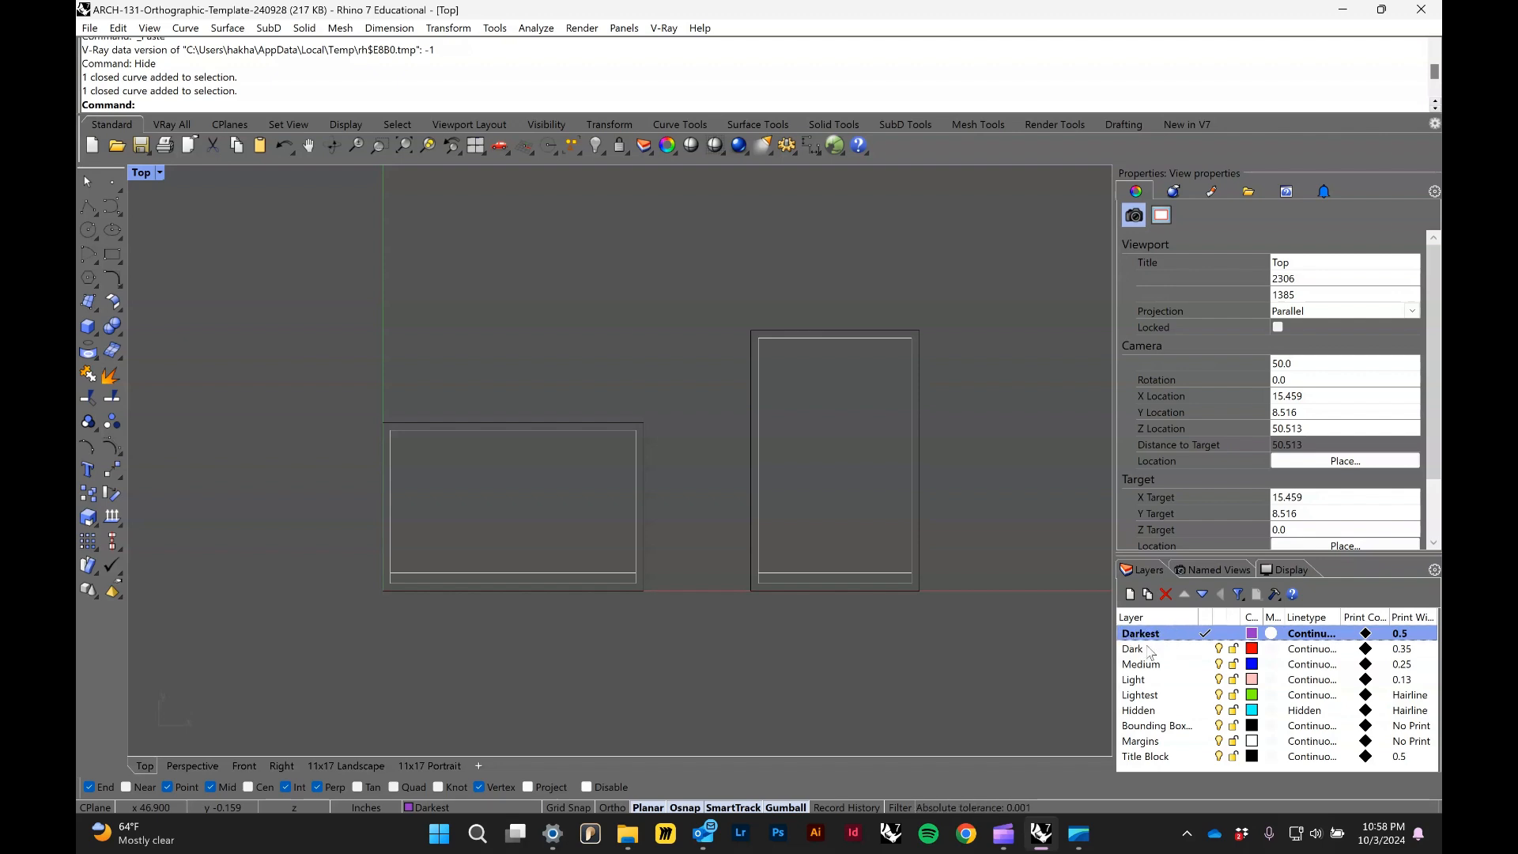
{"action": "left_click", "coordinate": [1153, 668]}
{"action": "left_click", "coordinate": [1158, 710]}
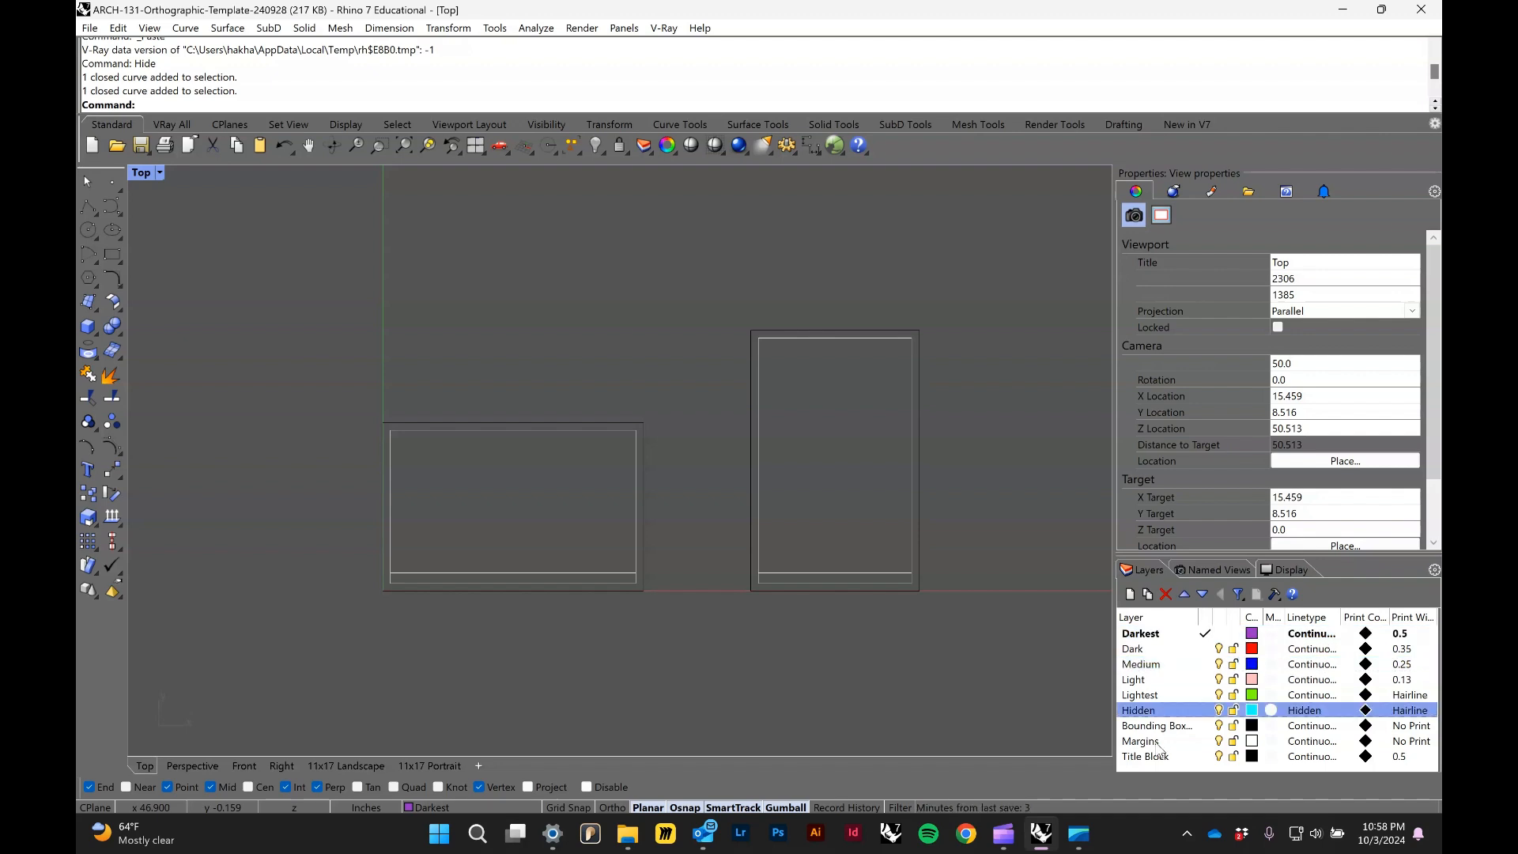
{"action": "left_click", "coordinate": [1156, 741]}
{"action": "left_click", "coordinate": [1156, 726]}
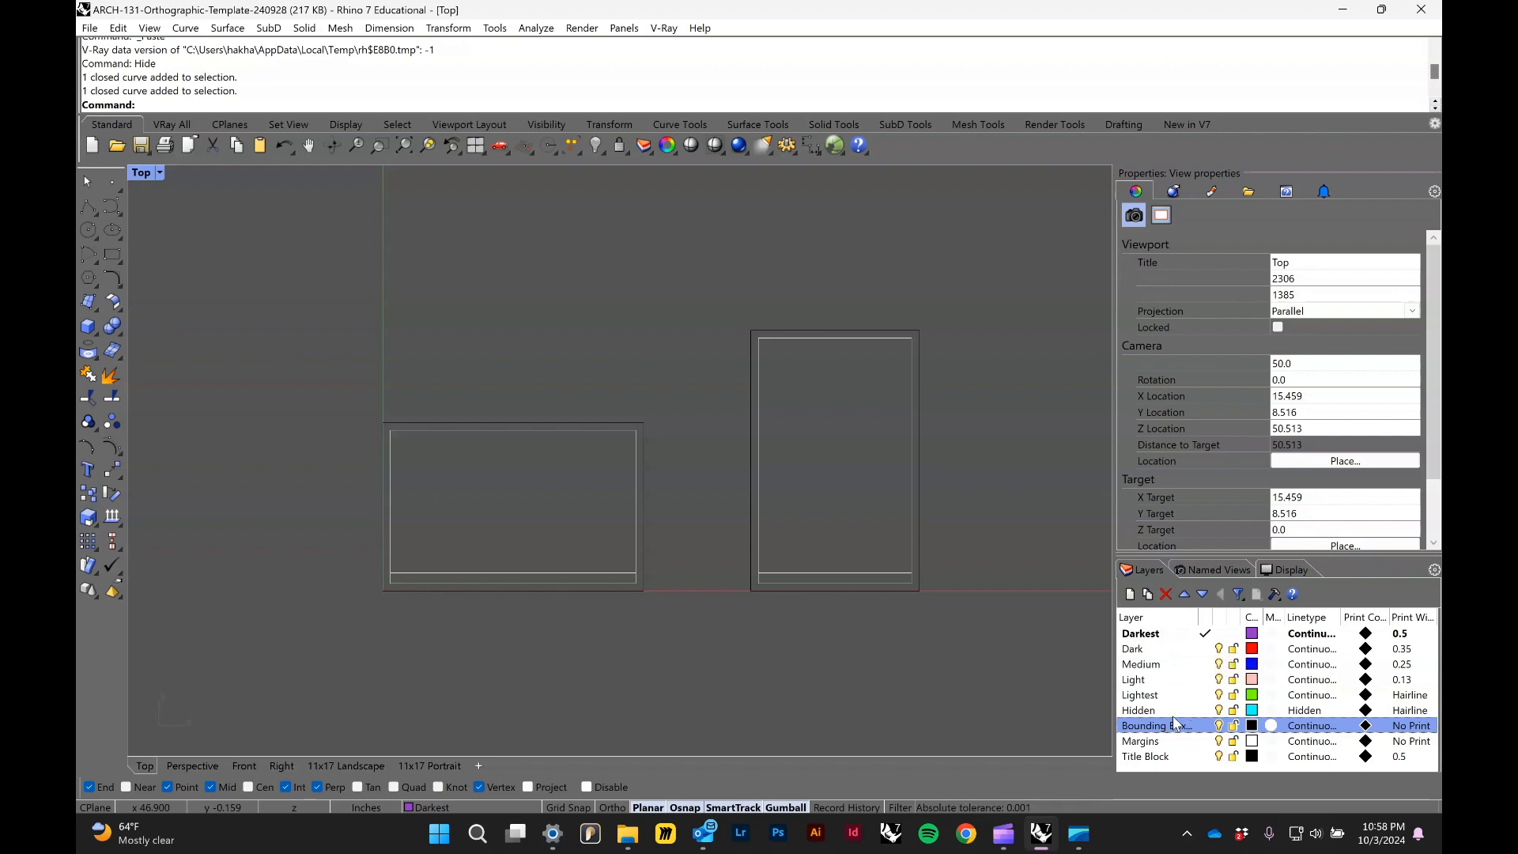
{"action": "left_click", "coordinate": [1152, 666]}
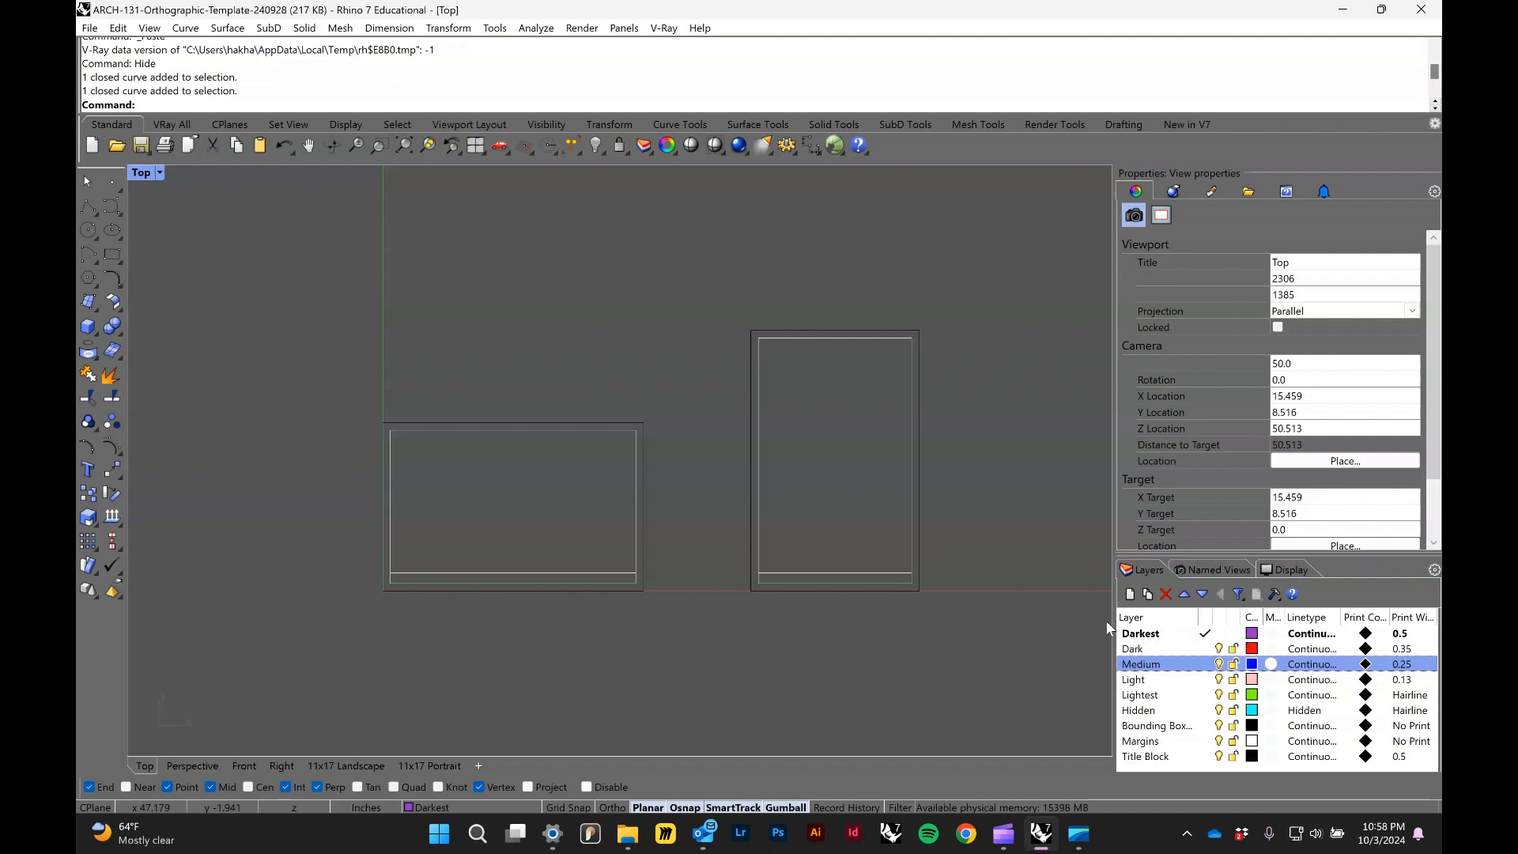
Step: Draw a test line above the landscape sheet on the Darkest layer and delete it
{"action": "type", "text": "Line"}
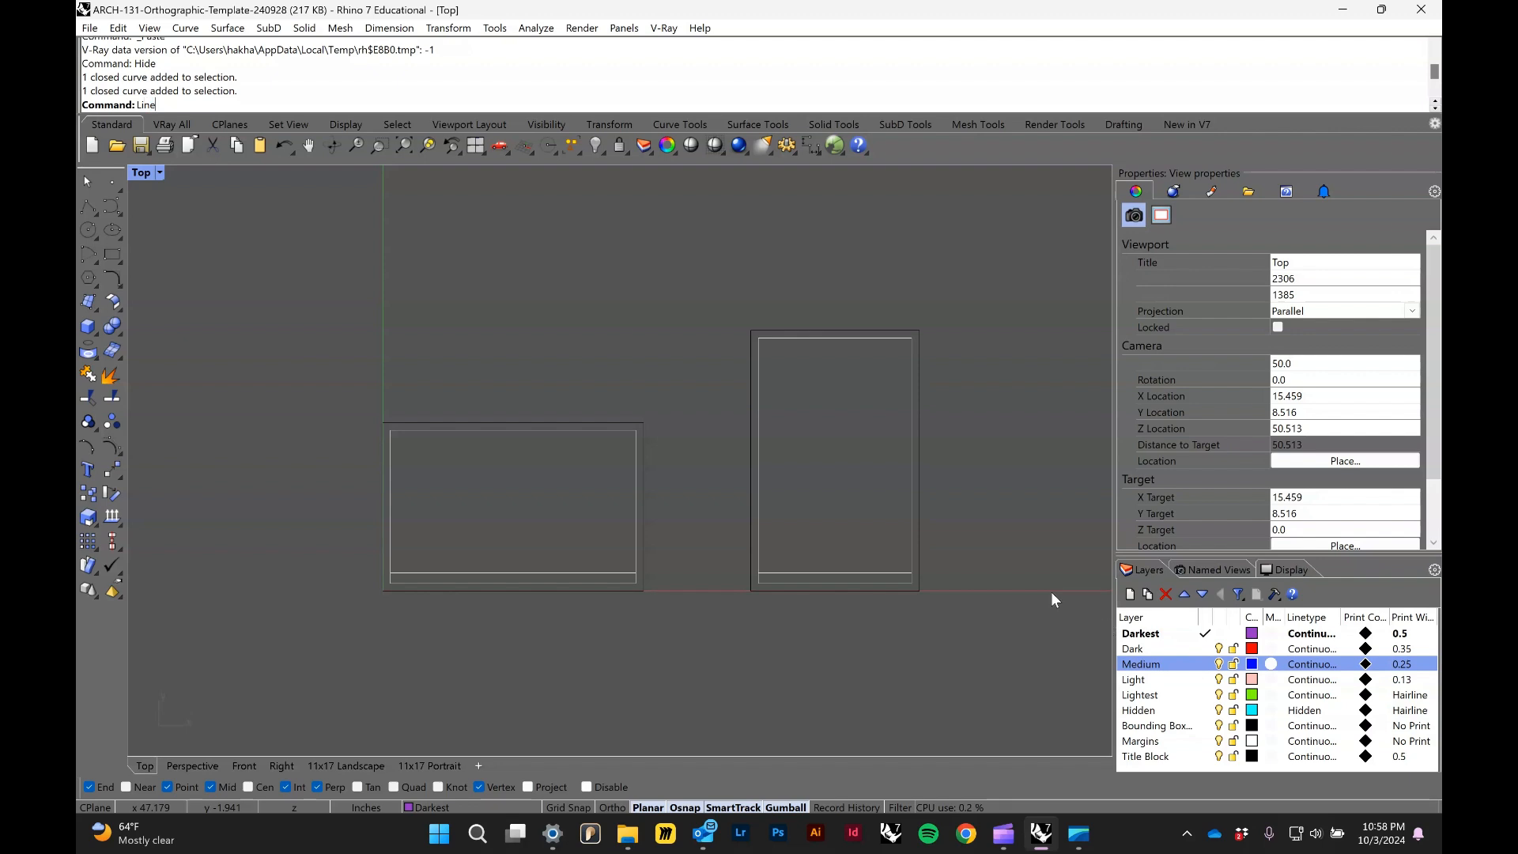
{"action": "key", "text": "Return"}
{"action": "left_click", "coordinate": [481, 381]}
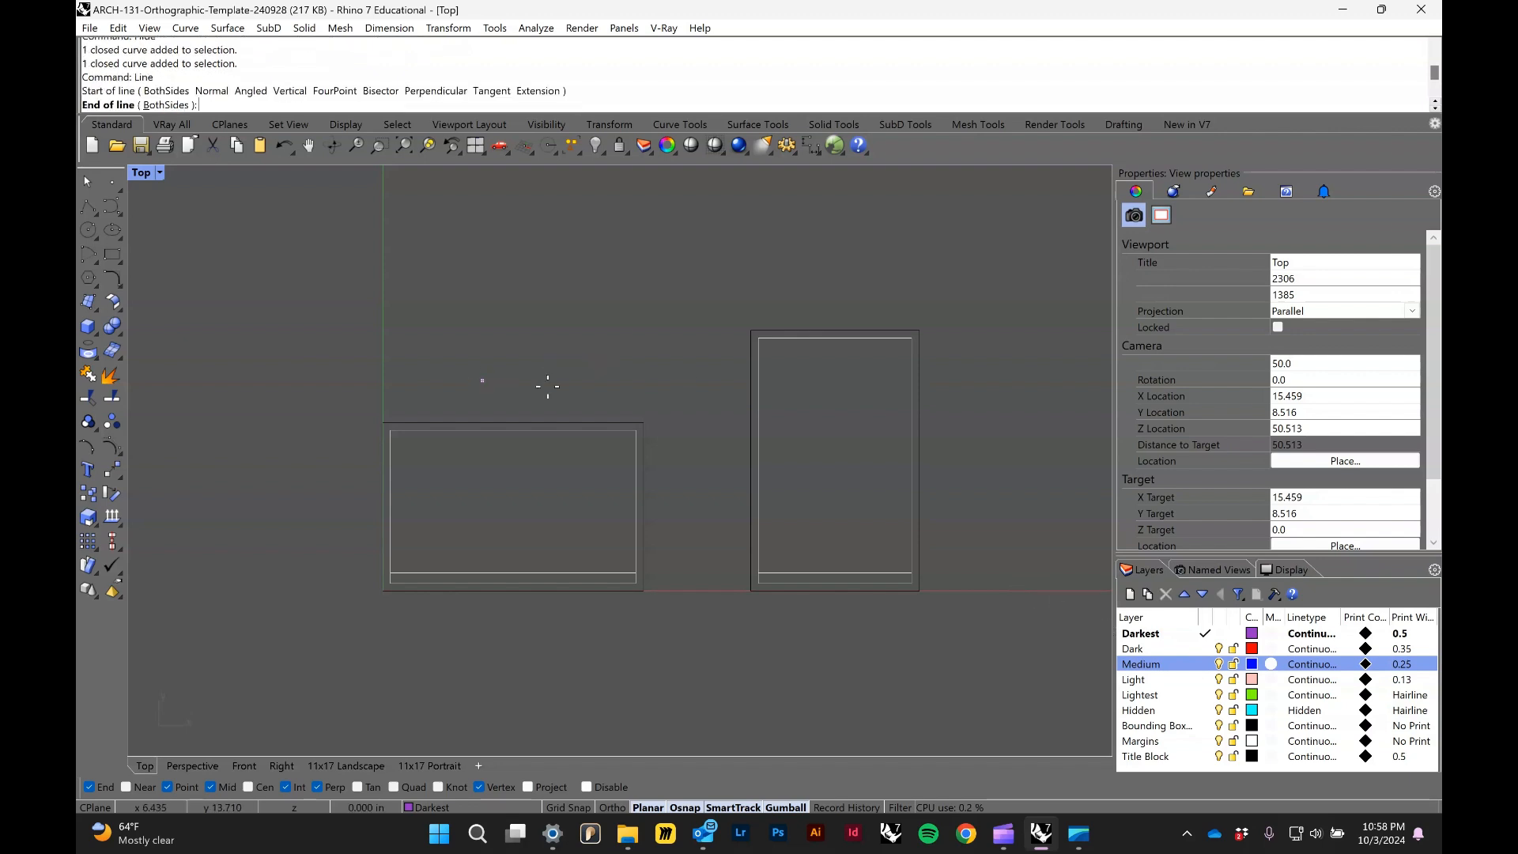
{"action": "left_click", "coordinate": [677, 363]}
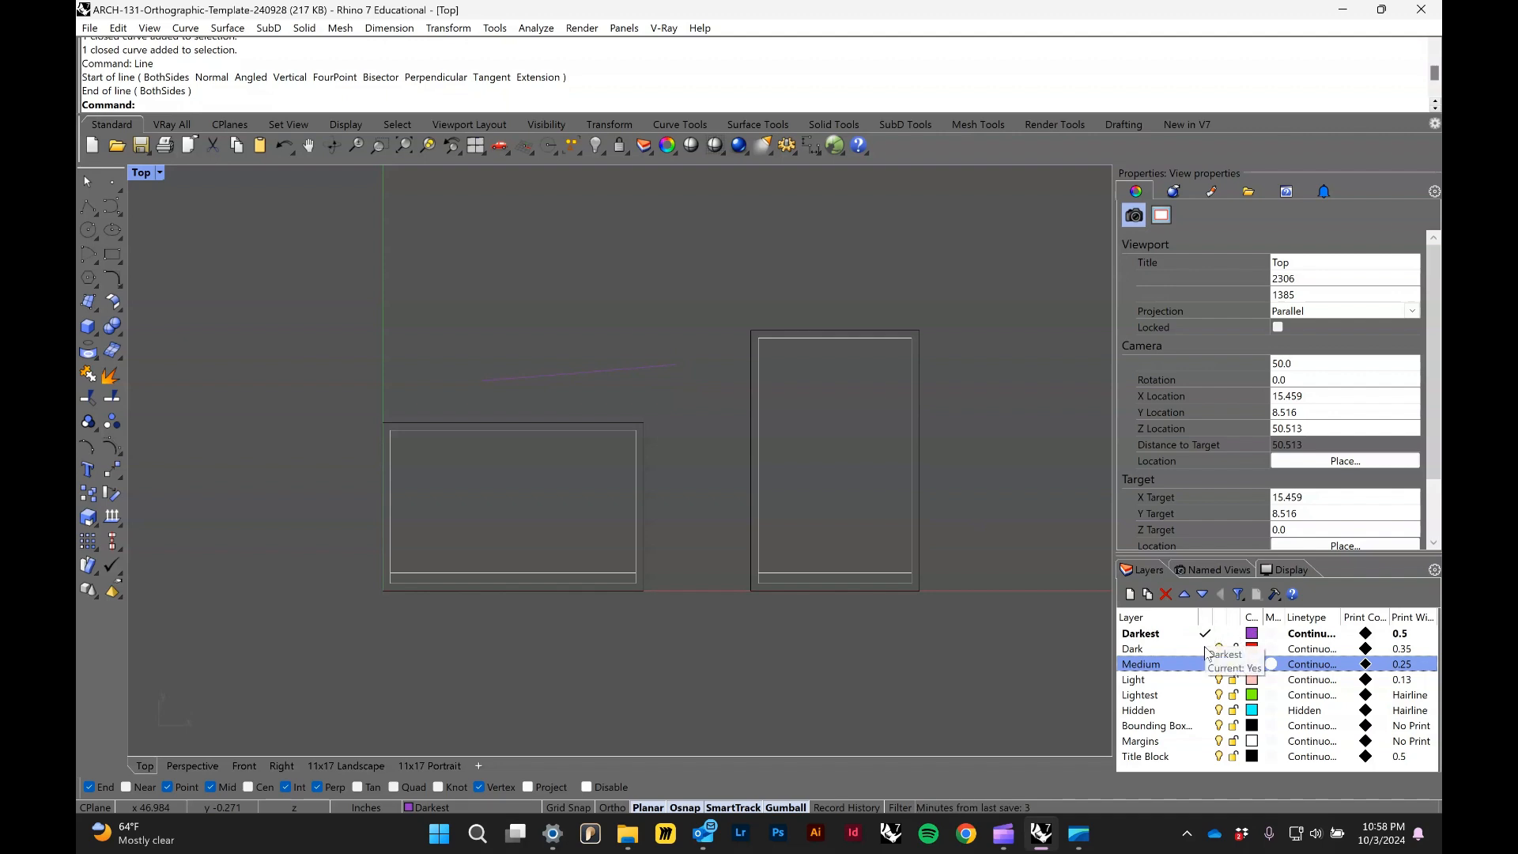
{"action": "left_click_drag", "start_coordinate": [681, 392], "coordinate": [623, 320]}
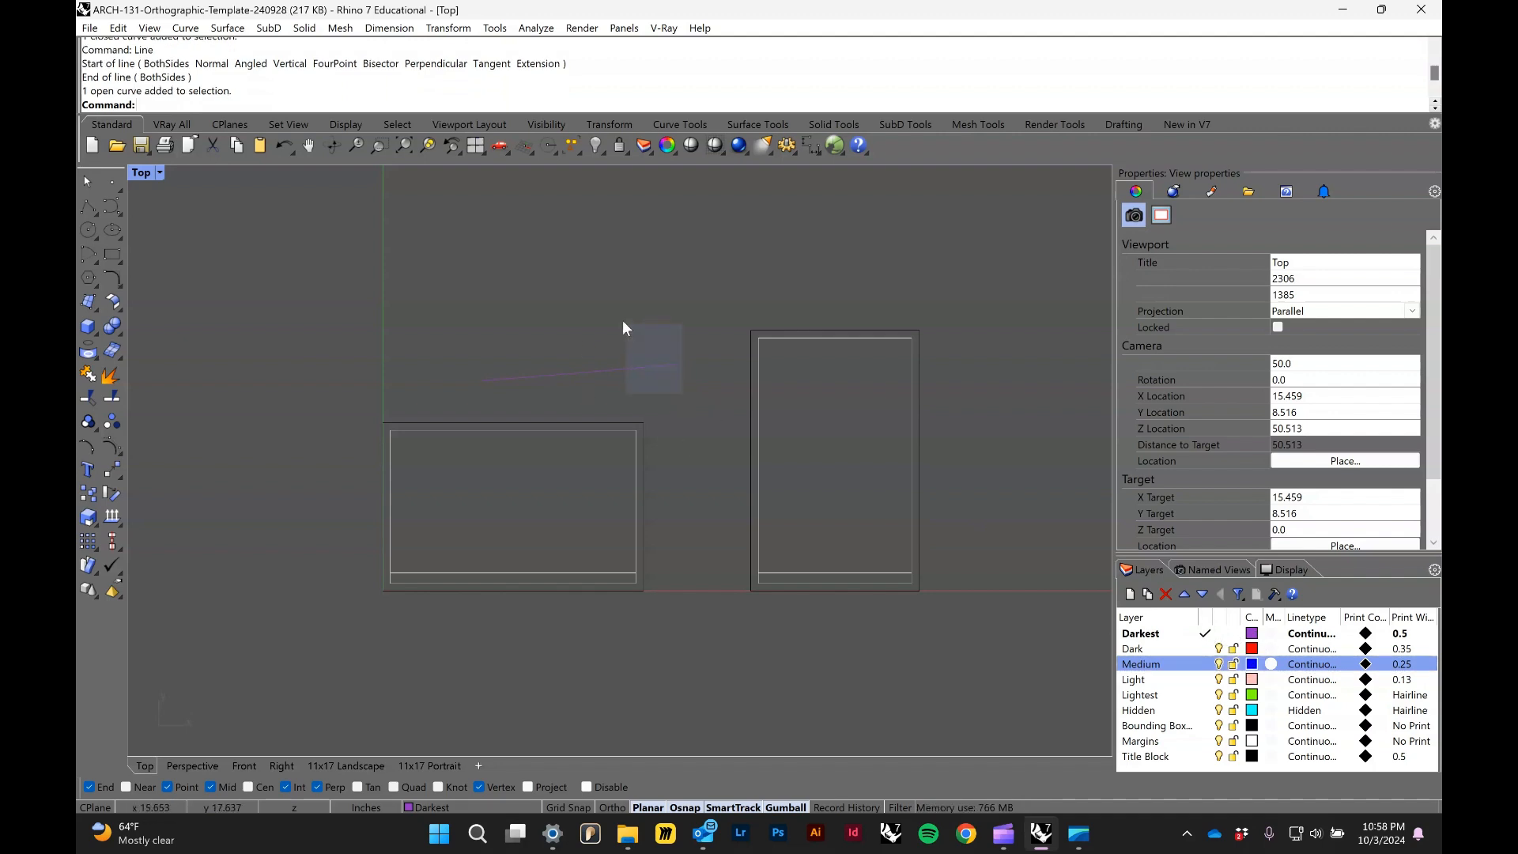
{"action": "key", "text": "Delete"}
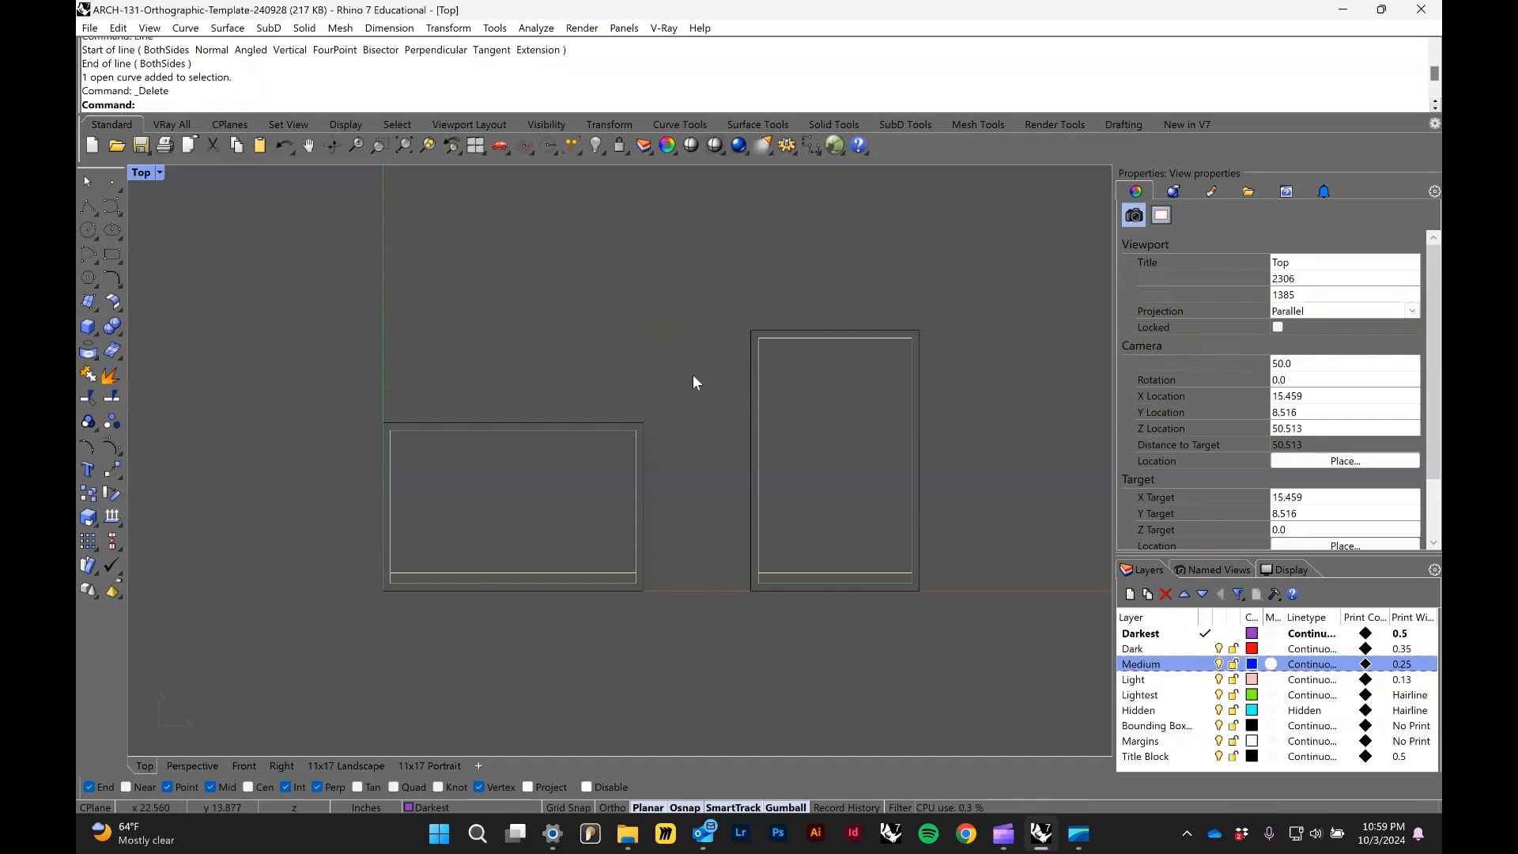
Step: Draw a closed, irregular six-sided polyline on the Darkest layer inside the landscape sheet
{"action": "scroll", "coordinate": [557, 506], "scroll_direction": "up", "scroll_amount": 5}
{"action": "right_click_drag", "start_coordinate": [447, 427], "coordinate": [650, 492]}
{"action": "scroll", "coordinate": [690, 509], "scroll_direction": "up", "scroll_amount": 1}
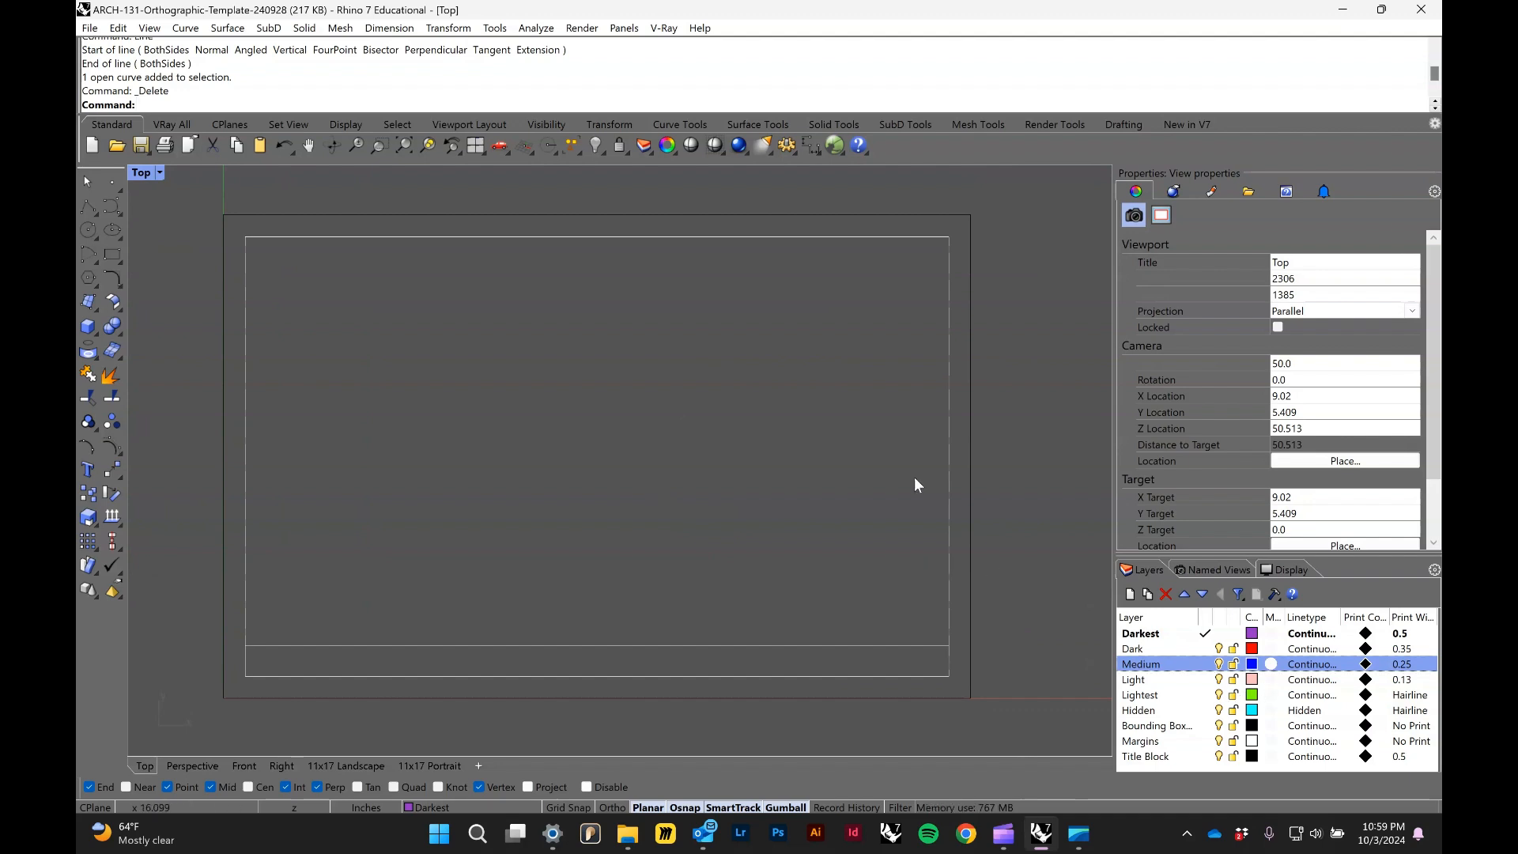
{"action": "type", "text": "polyline"}
{"action": "key", "text": "Return"}
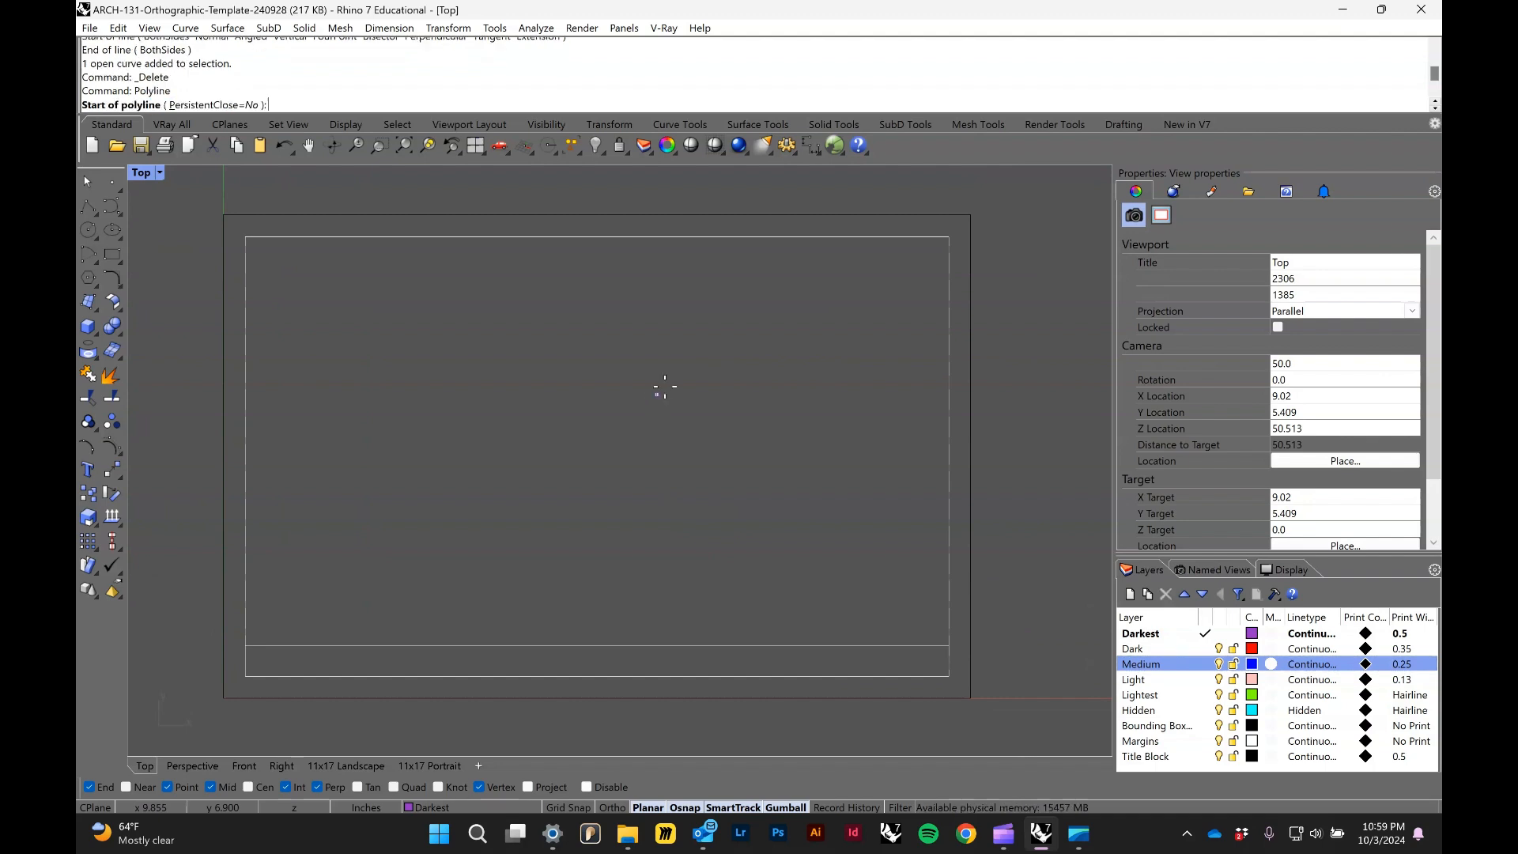
{"action": "left_click", "coordinate": [666, 528]}
{"action": "left_click", "coordinate": [531, 472]}
{"action": "left_click", "coordinate": [565, 324]}
{"action": "left_click", "coordinate": [723, 311]}
{"action": "left_click", "coordinate": [783, 367]}
{"action": "left_click", "coordinate": [719, 454]}
{"action": "left_click", "coordinate": [666, 527]}
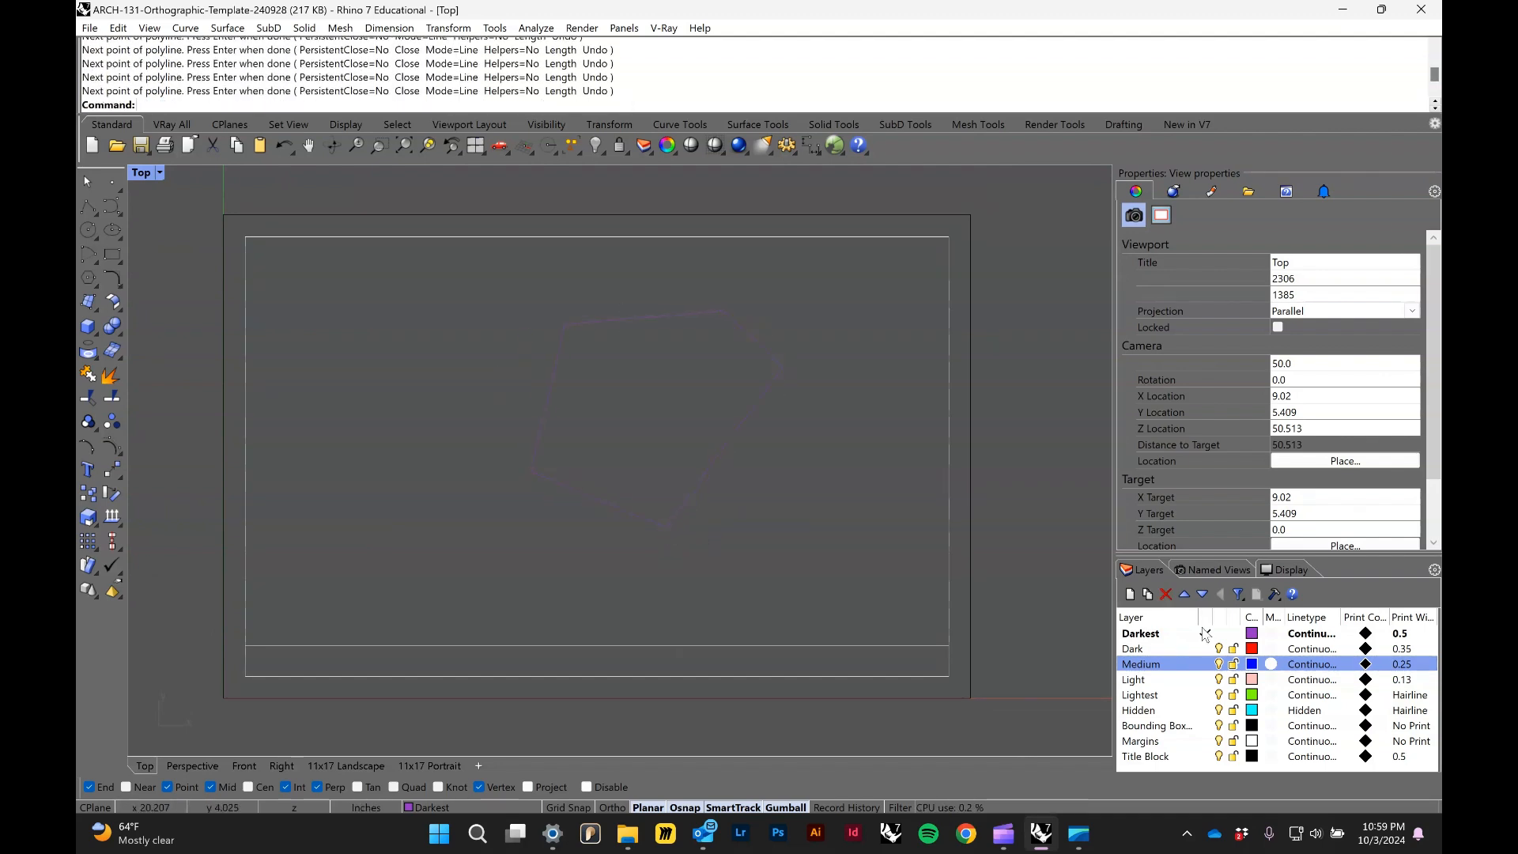
Step: Make the Dark layer current and draw a closed six-sided polyline overlapping the Darkest one
{"action": "left_click", "coordinate": [1203, 648]}
{"action": "key", "text": "Return"}
{"action": "left_click", "coordinate": [756, 431]}
{"action": "left_click", "coordinate": [694, 364]}
{"action": "left_click", "coordinate": [613, 360]}
{"action": "left_click", "coordinate": [570, 518]}
{"action": "left_click", "coordinate": [661, 589]}
{"action": "left_click", "coordinate": [795, 594]}
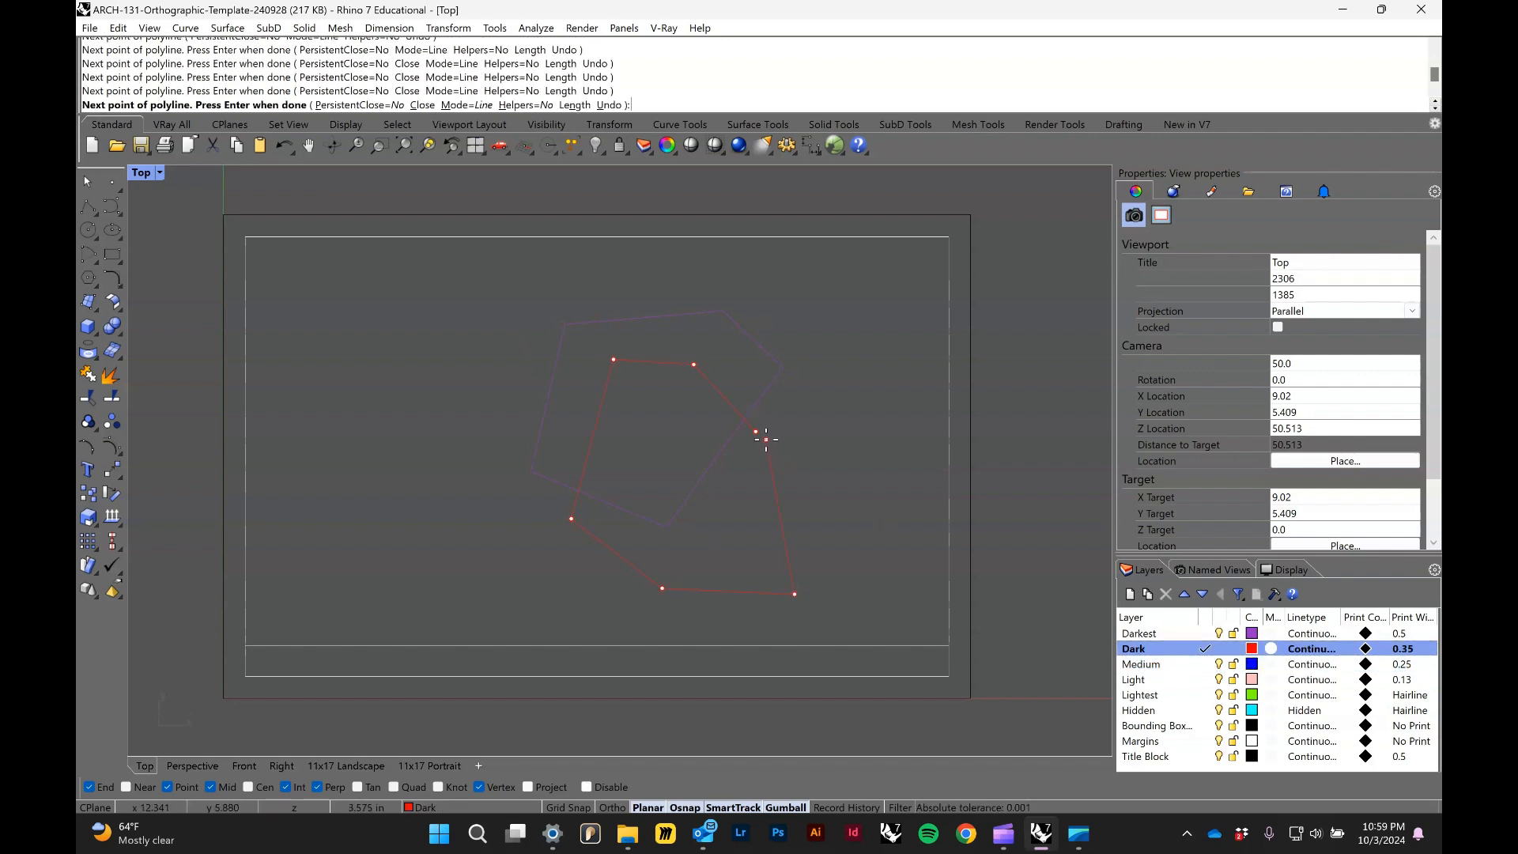
{"action": "left_click", "coordinate": [756, 431]}
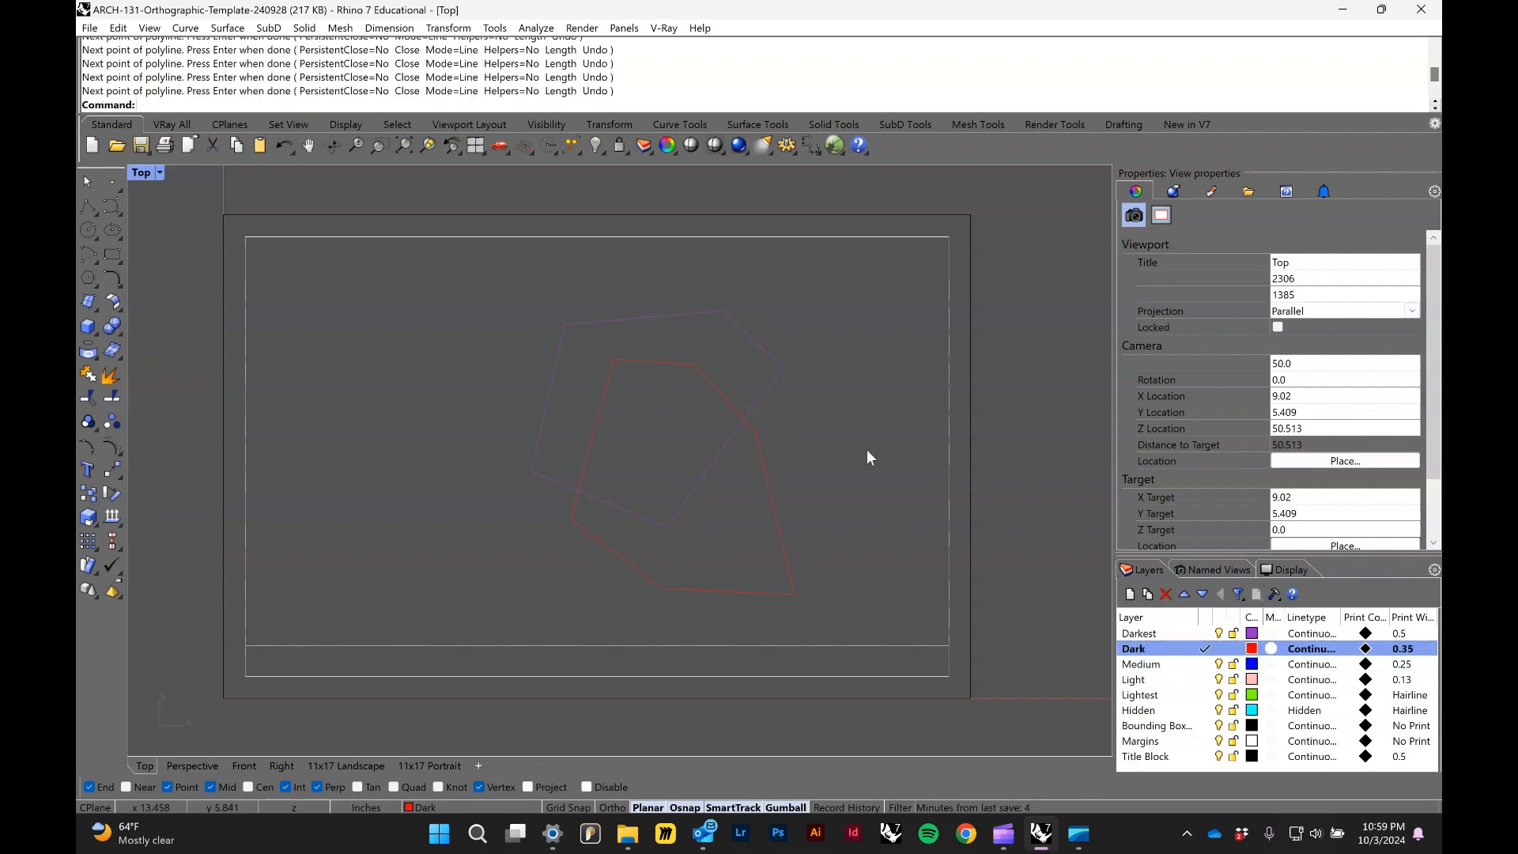
Step: Make the Medium layer current and draw a closed seven-sided polyline overlapping the other two shapes
{"action": "left_click", "coordinate": [1209, 664]}
{"action": "left_click", "coordinate": [449, 402]}
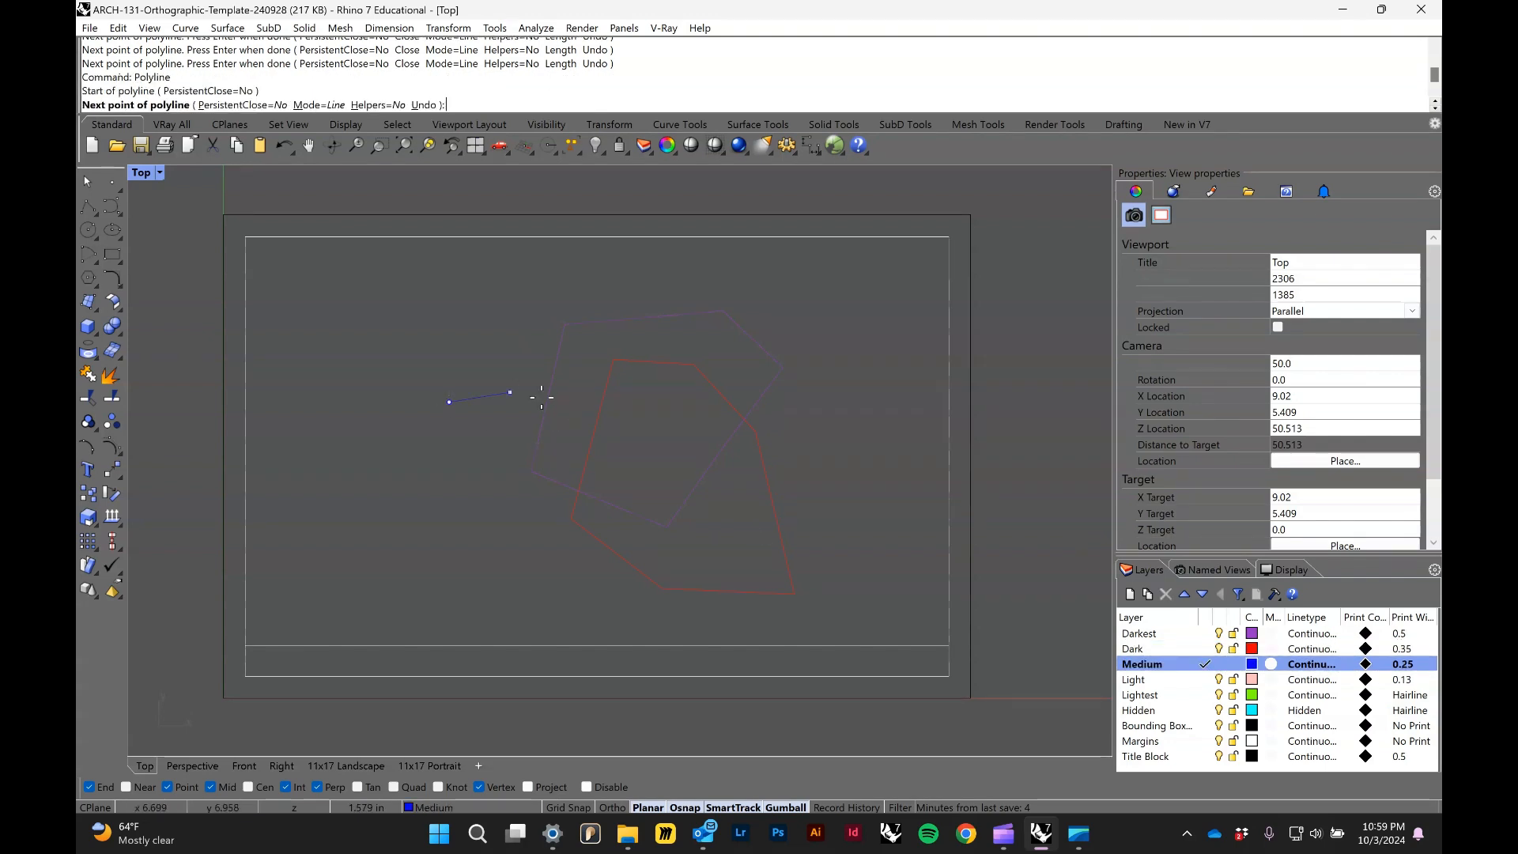
{"action": "left_click", "coordinate": [538, 397]}
{"action": "left_click", "coordinate": [647, 427]}
{"action": "left_click", "coordinate": [658, 490]}
{"action": "left_click", "coordinate": [586, 571]}
{"action": "left_click", "coordinate": [504, 575]}
{"action": "left_click", "coordinate": [390, 474]}
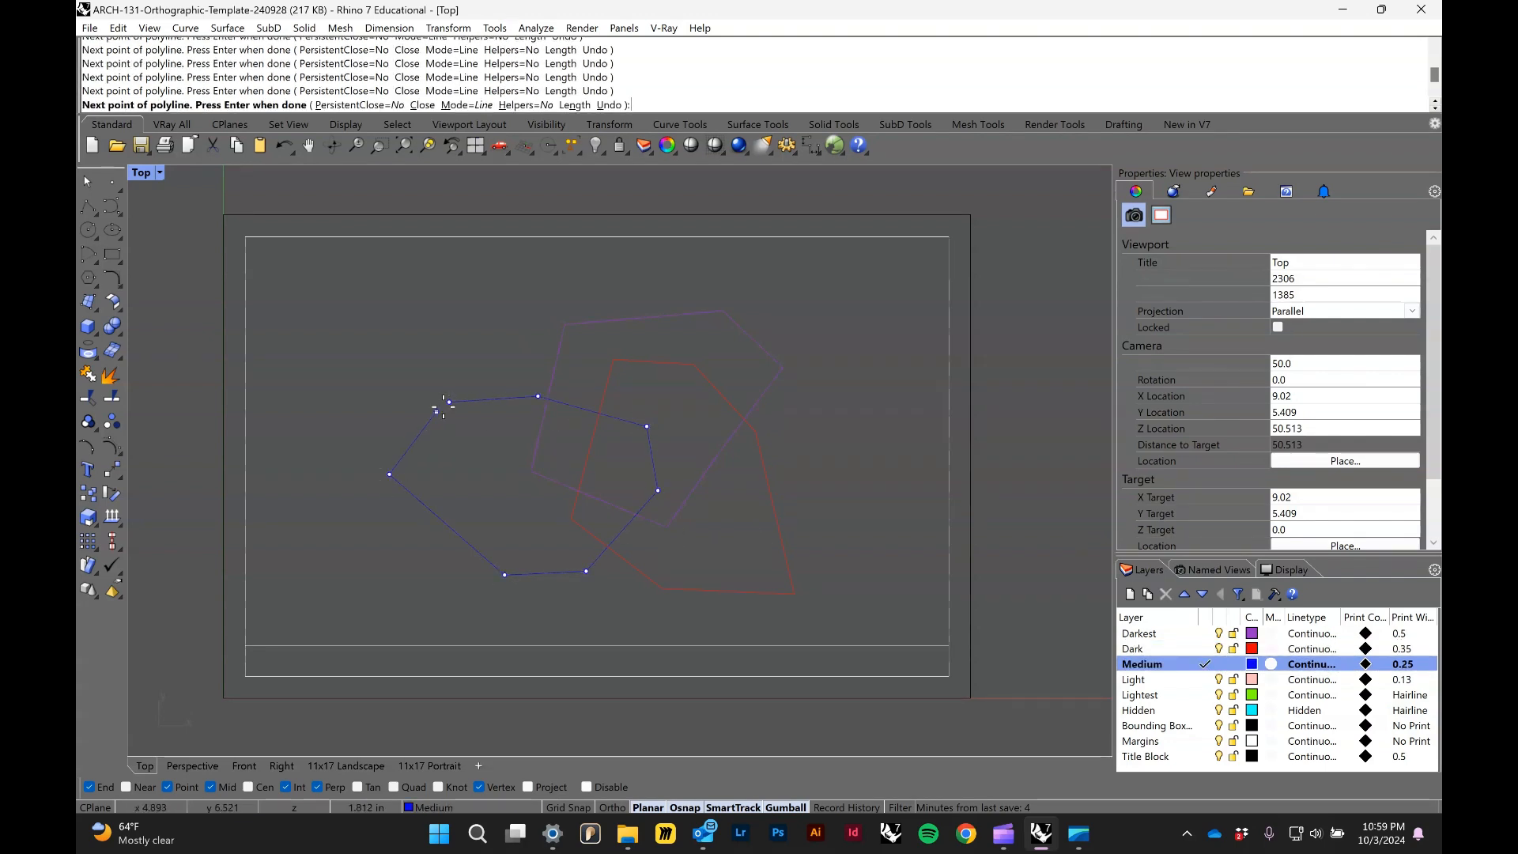
{"action": "left_click", "coordinate": [449, 401]}
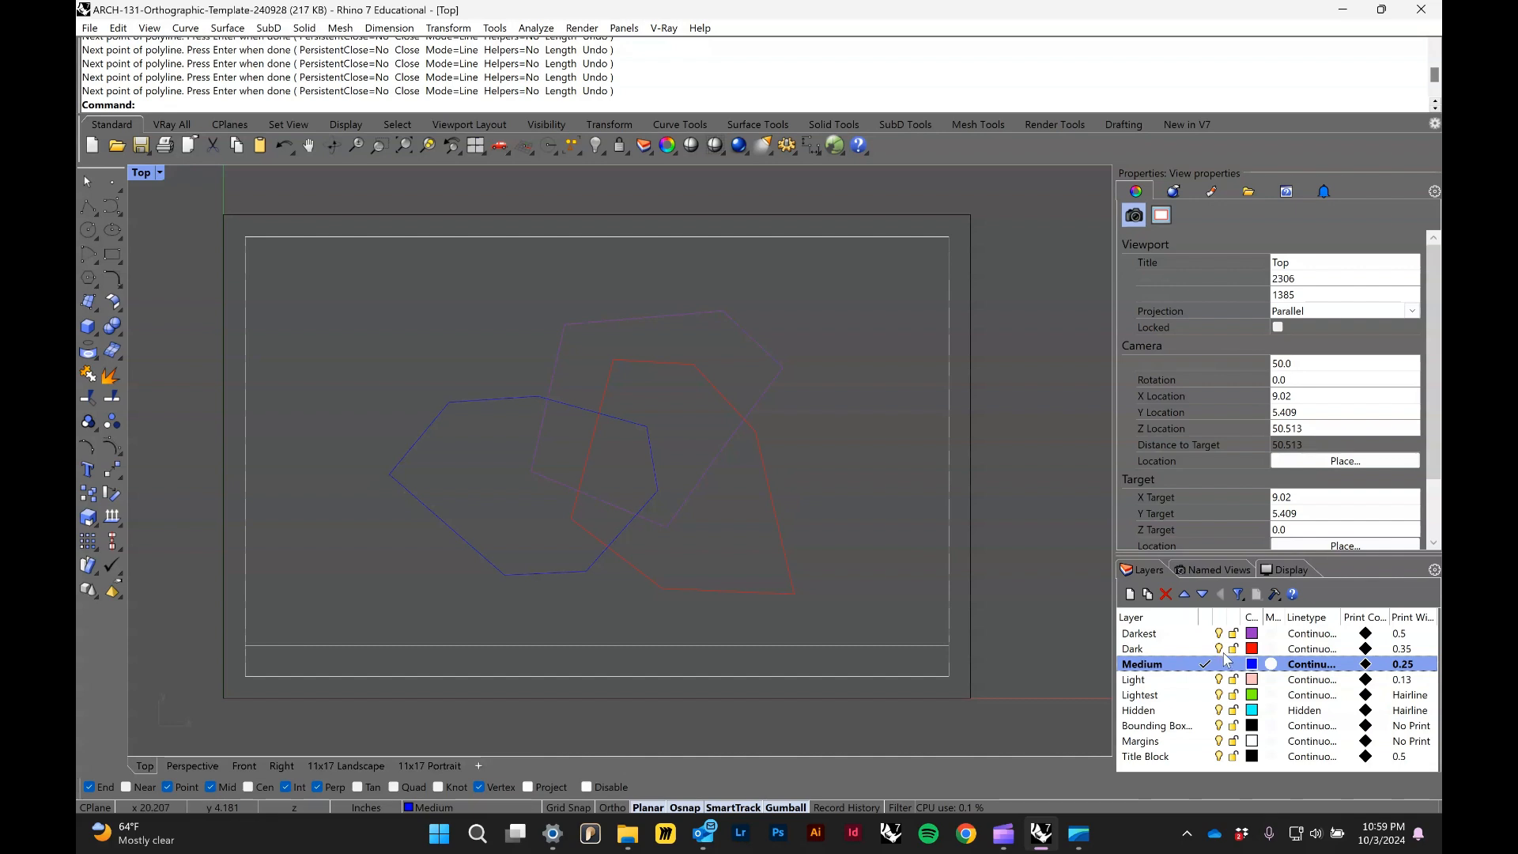
Step: Hide the Dark and Darkest layers to isolate the Medium polyline, and show both layers again
{"action": "left_click", "coordinate": [602, 557]}
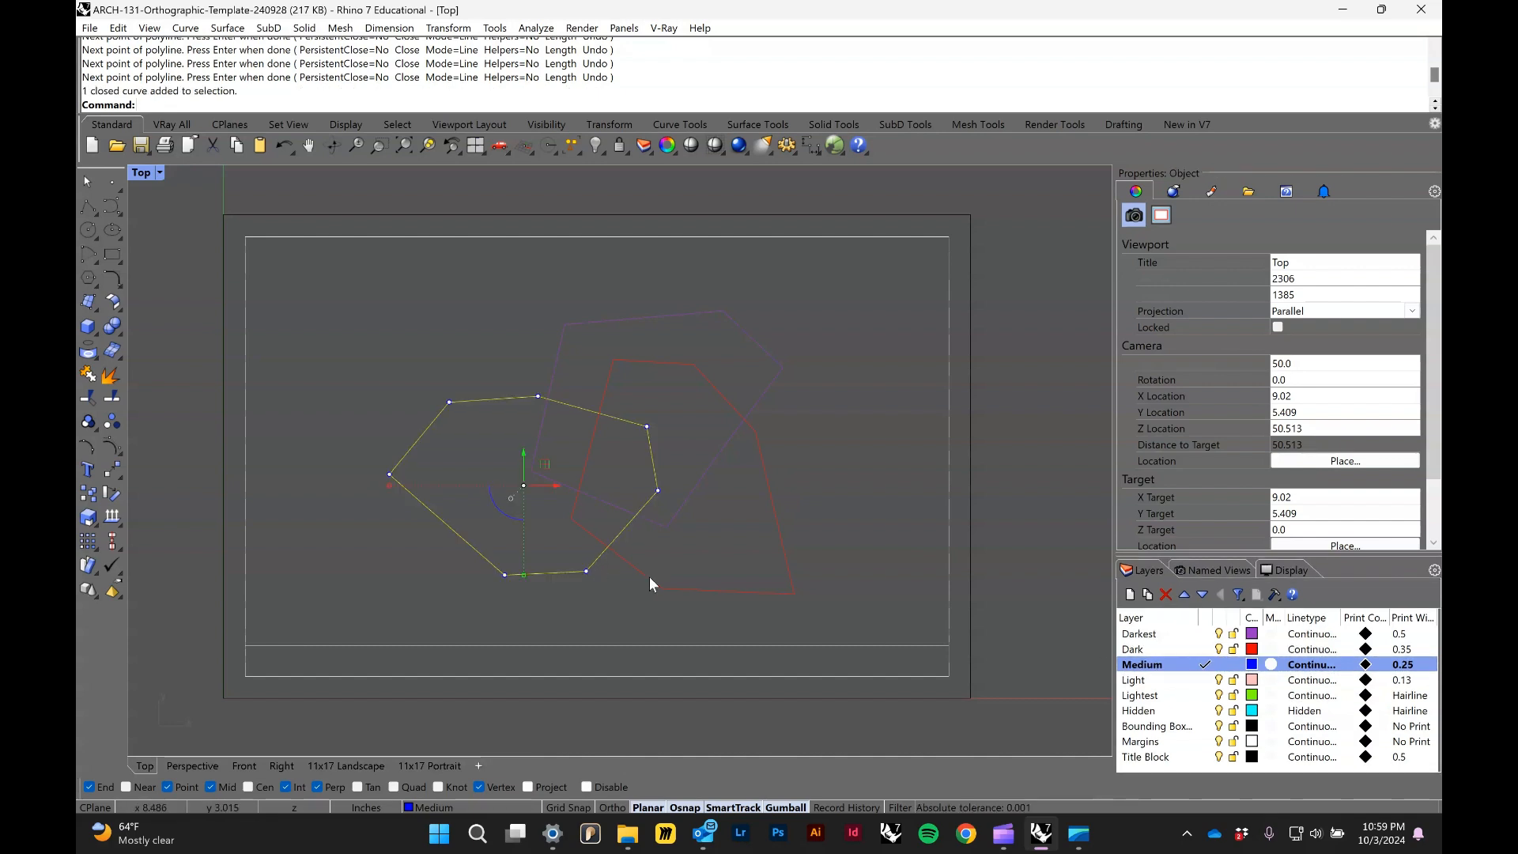
{"action": "left_click", "coordinate": [1218, 649]}
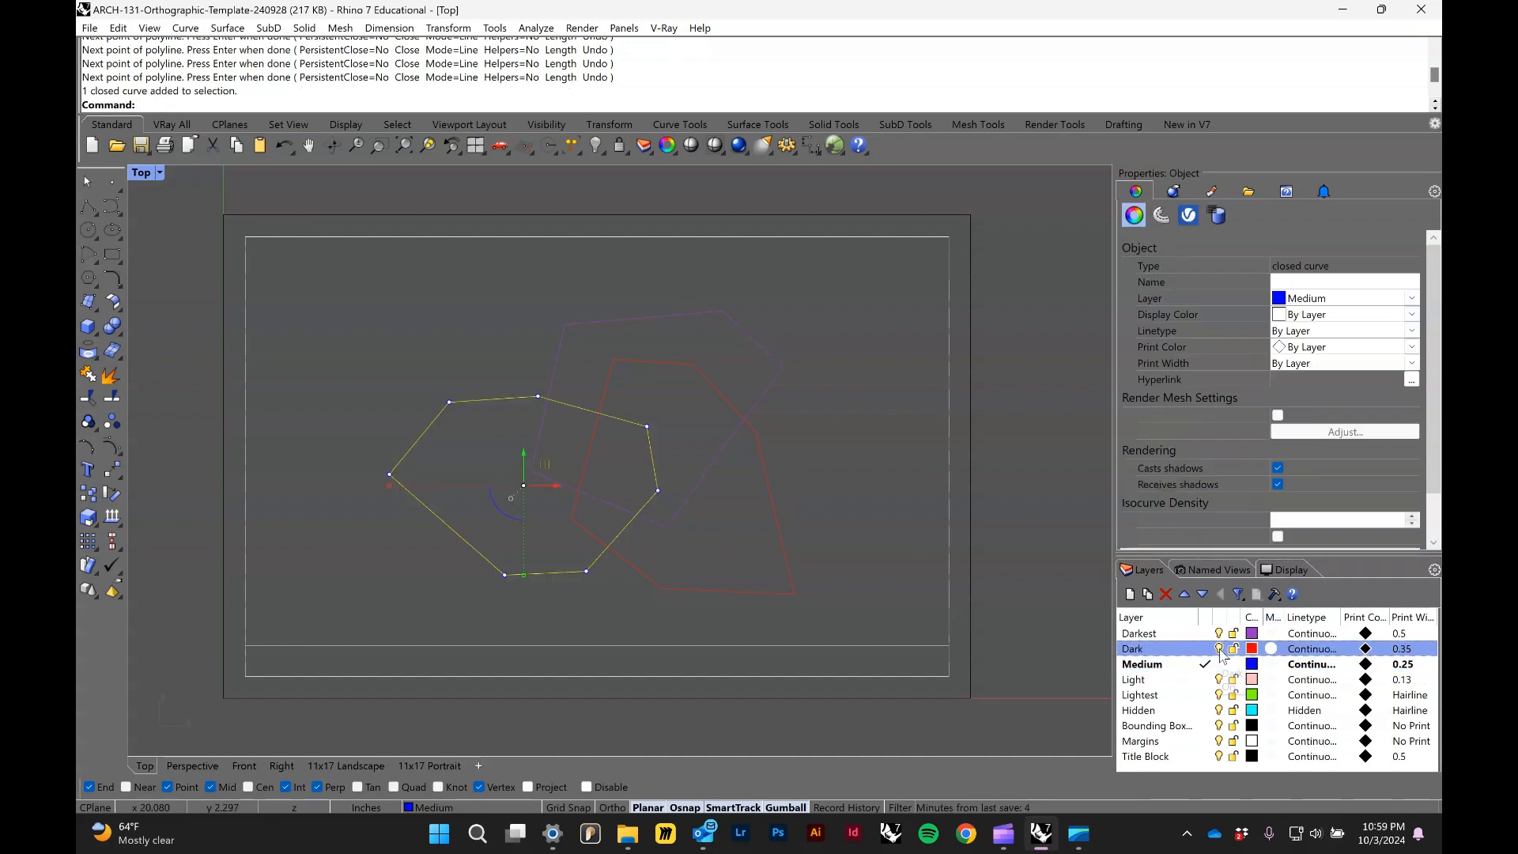
{"action": "left_click", "coordinate": [1218, 634]}
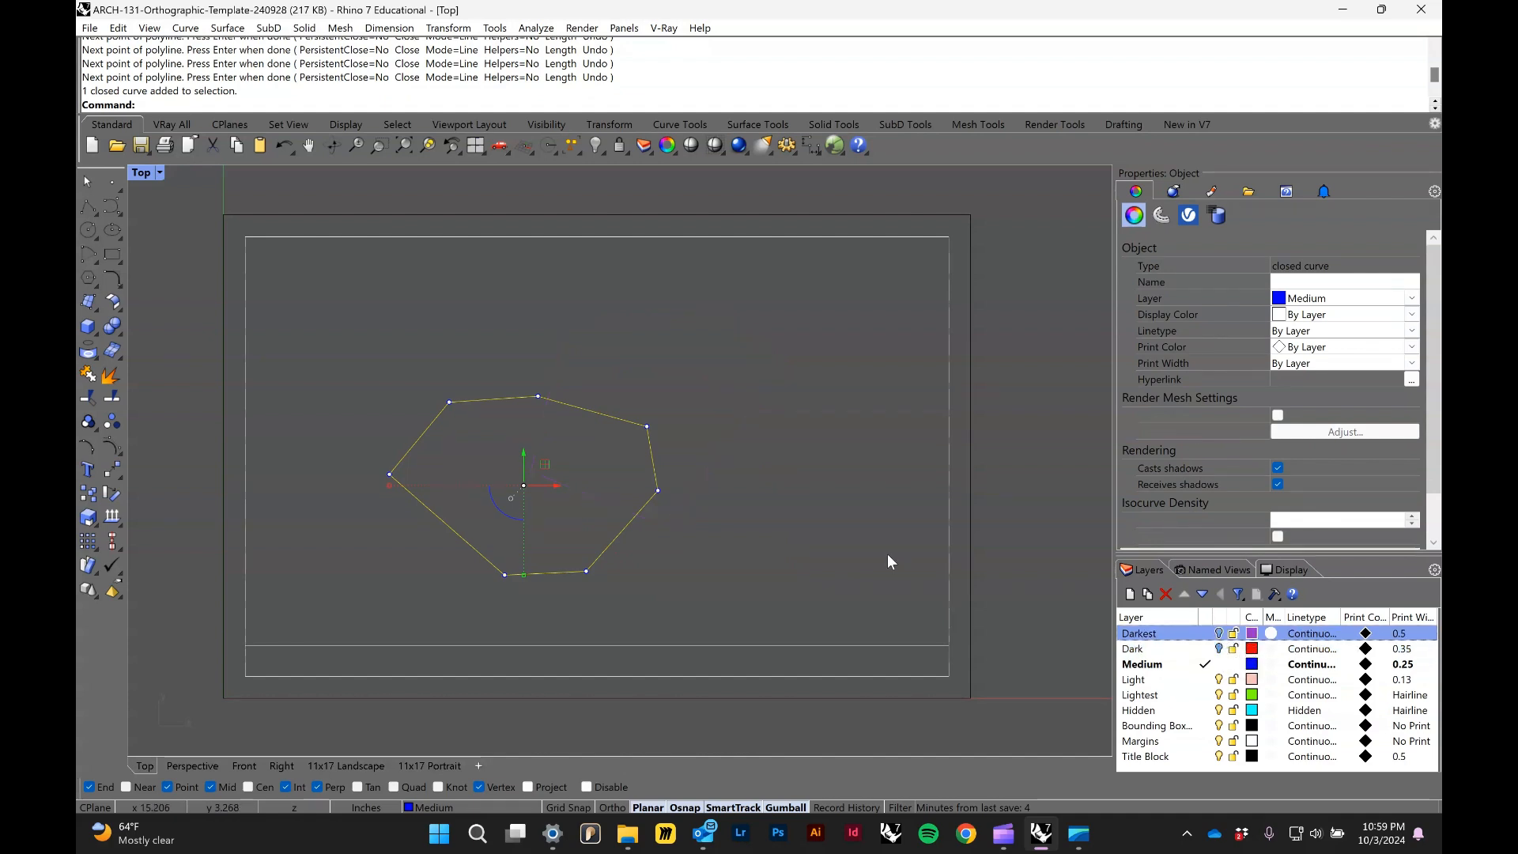
{"action": "left_click", "coordinate": [687, 523]}
{"action": "left_click", "coordinate": [1218, 633]}
{"action": "left_click", "coordinate": [1218, 649]}
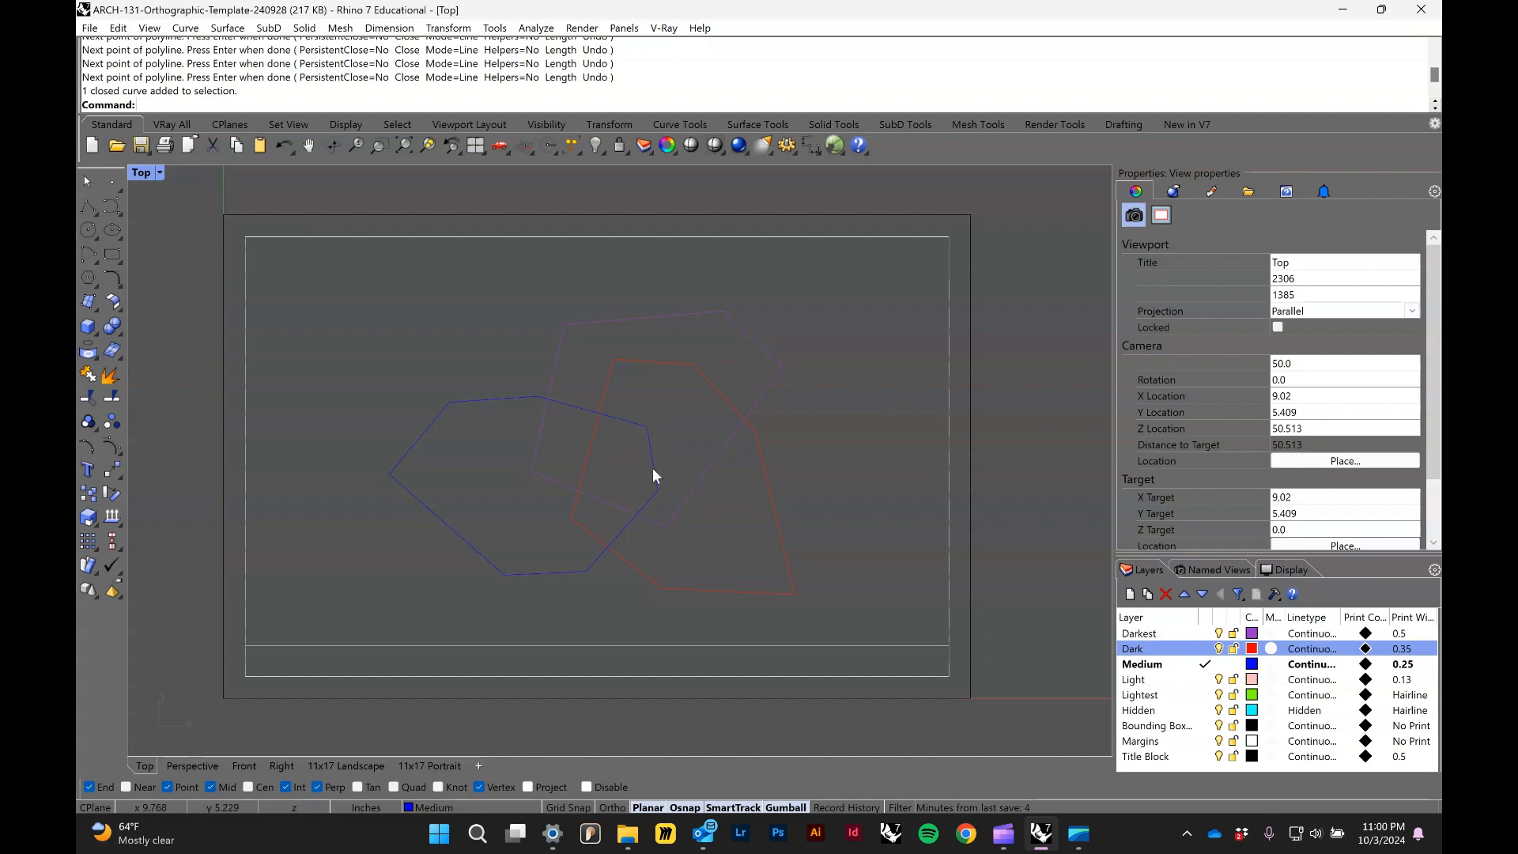
Step: Pick the overlapping polylines around their crossings to test how they select, and clear the selection
{"action": "left_click", "coordinate": [639, 571]}
{"action": "left_click", "coordinate": [652, 548]}
{"action": "left_click", "coordinate": [627, 524]}
{"action": "left_click", "coordinate": [732, 536]}
{"action": "left_click", "coordinate": [698, 481]}
{"action": "left_click", "coordinate": [725, 500]}
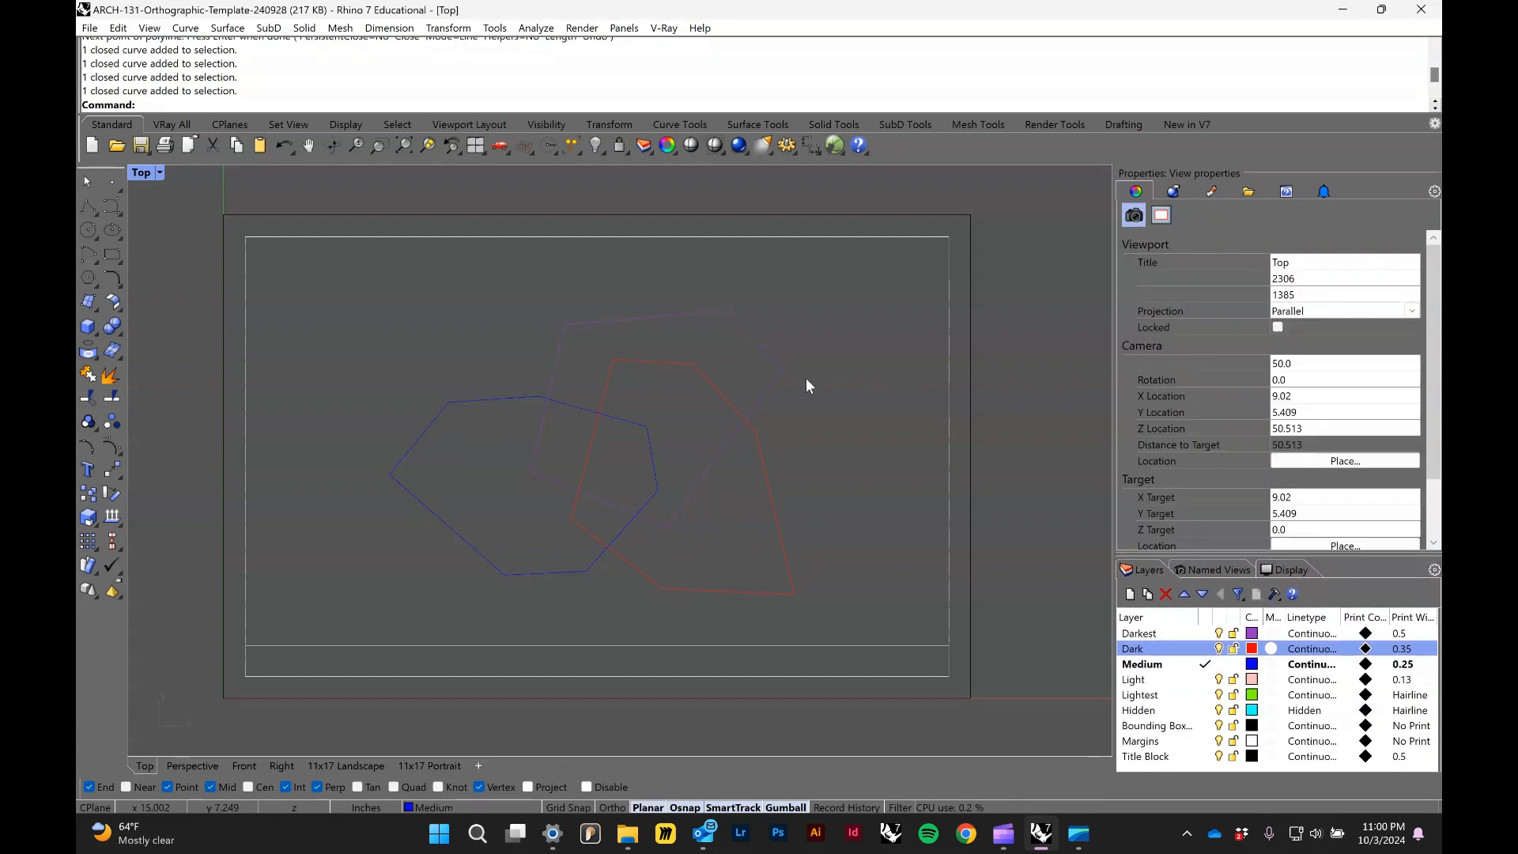
Step: Lock the Darkest layer
{"action": "left_click", "coordinate": [1123, 633]}
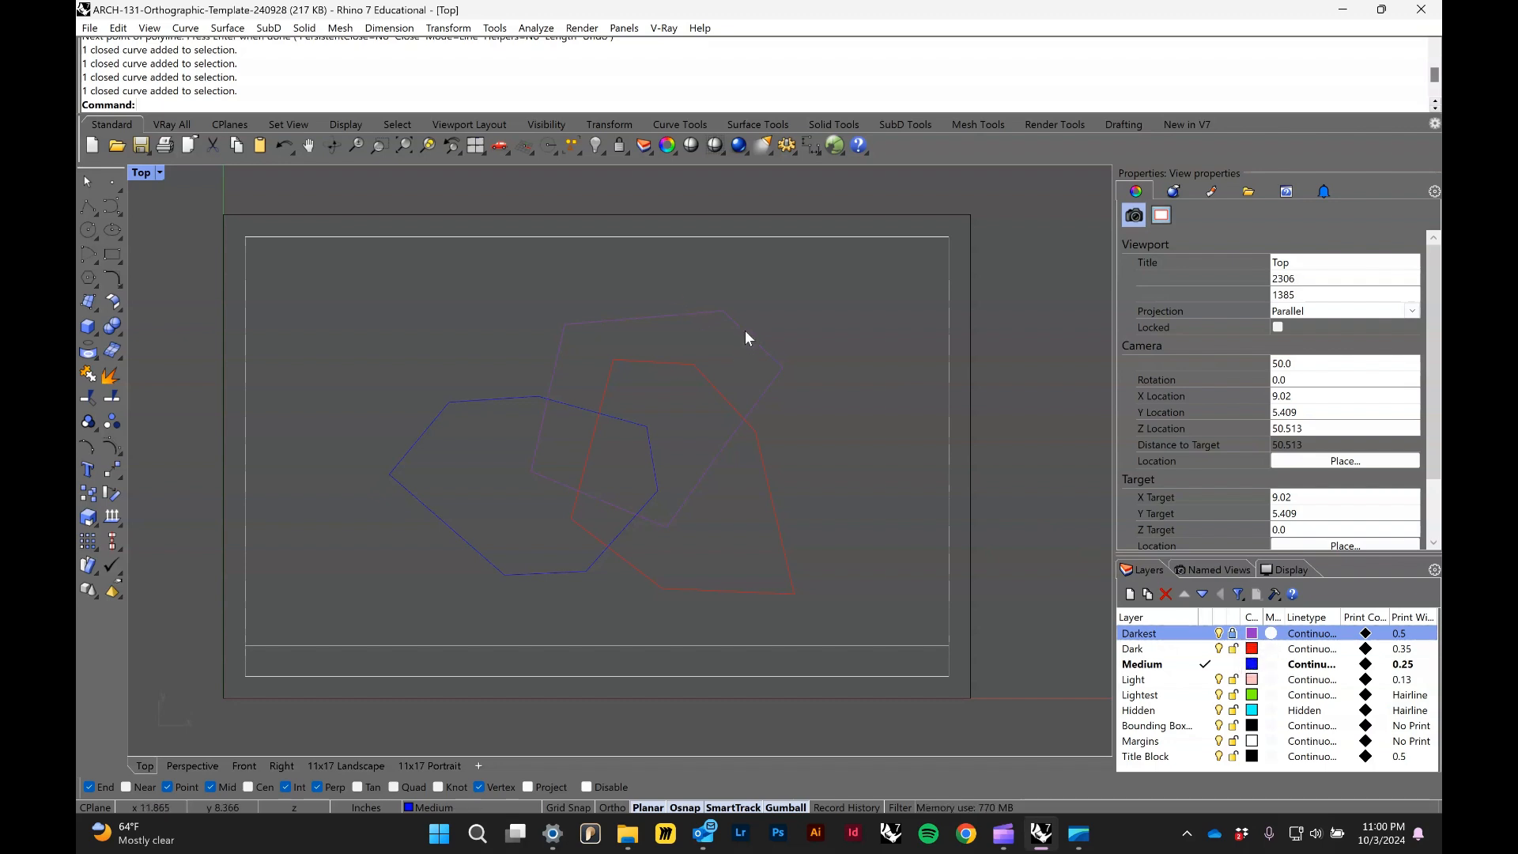
Step: Test crossing selections across the overlapping polylines with the Darkest layer locked, and clear the selection
{"action": "left_click_drag", "start_coordinate": [664, 362], "coordinate": [404, 303]}
{"action": "left_click_drag", "start_coordinate": [838, 405], "coordinate": [480, 301]}
{"action": "left_click", "coordinate": [838, 428]}
{"action": "left_click_drag", "start_coordinate": [820, 470], "coordinate": [478, 302]}
{"action": "left_click_drag", "start_coordinate": [838, 450], "coordinate": [513, 324]}
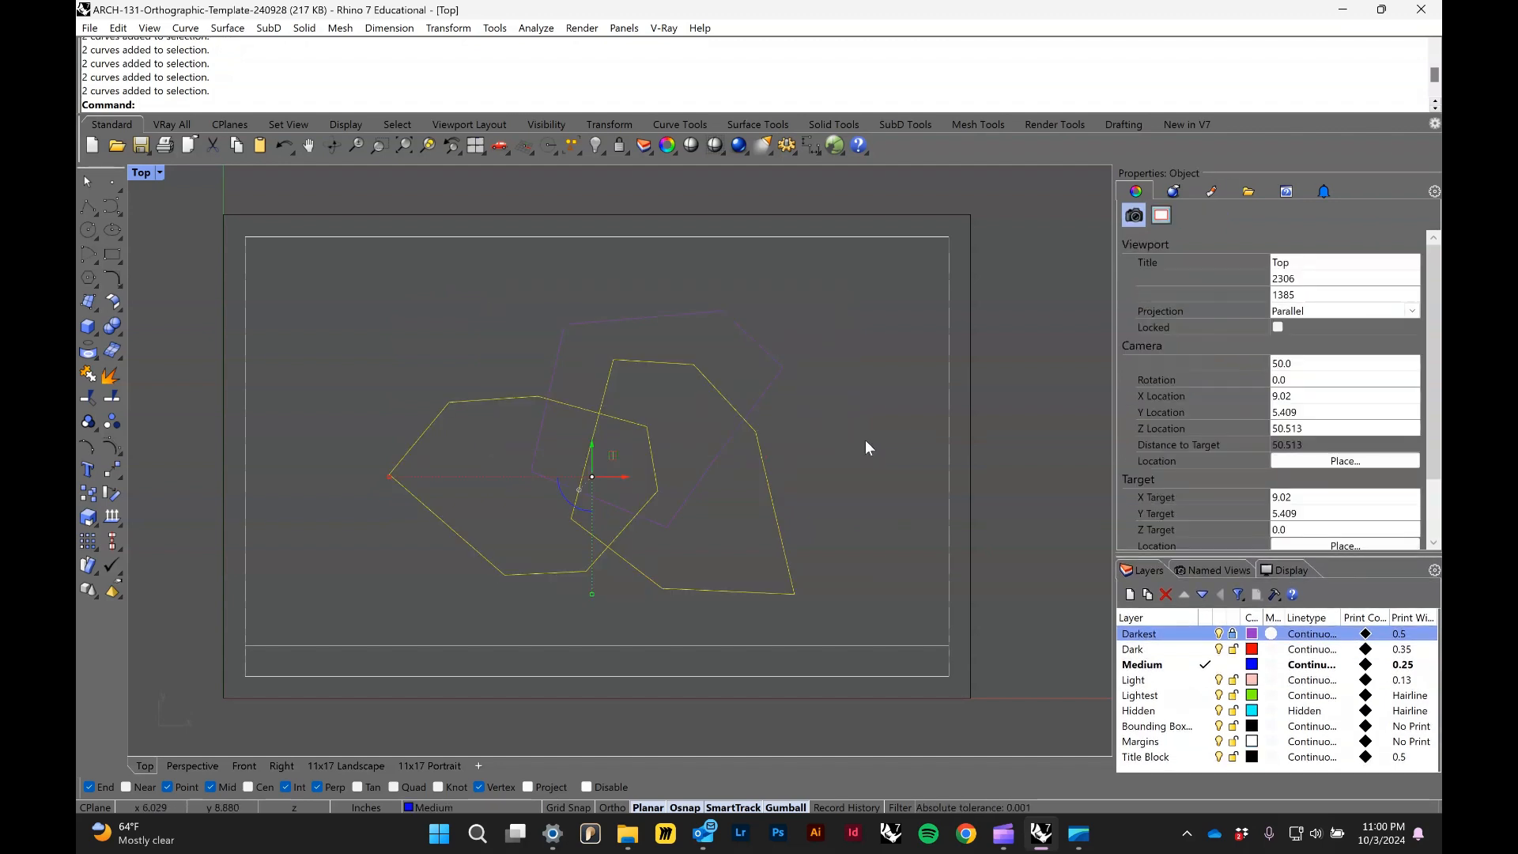
{"action": "left_click", "coordinate": [843, 449]}
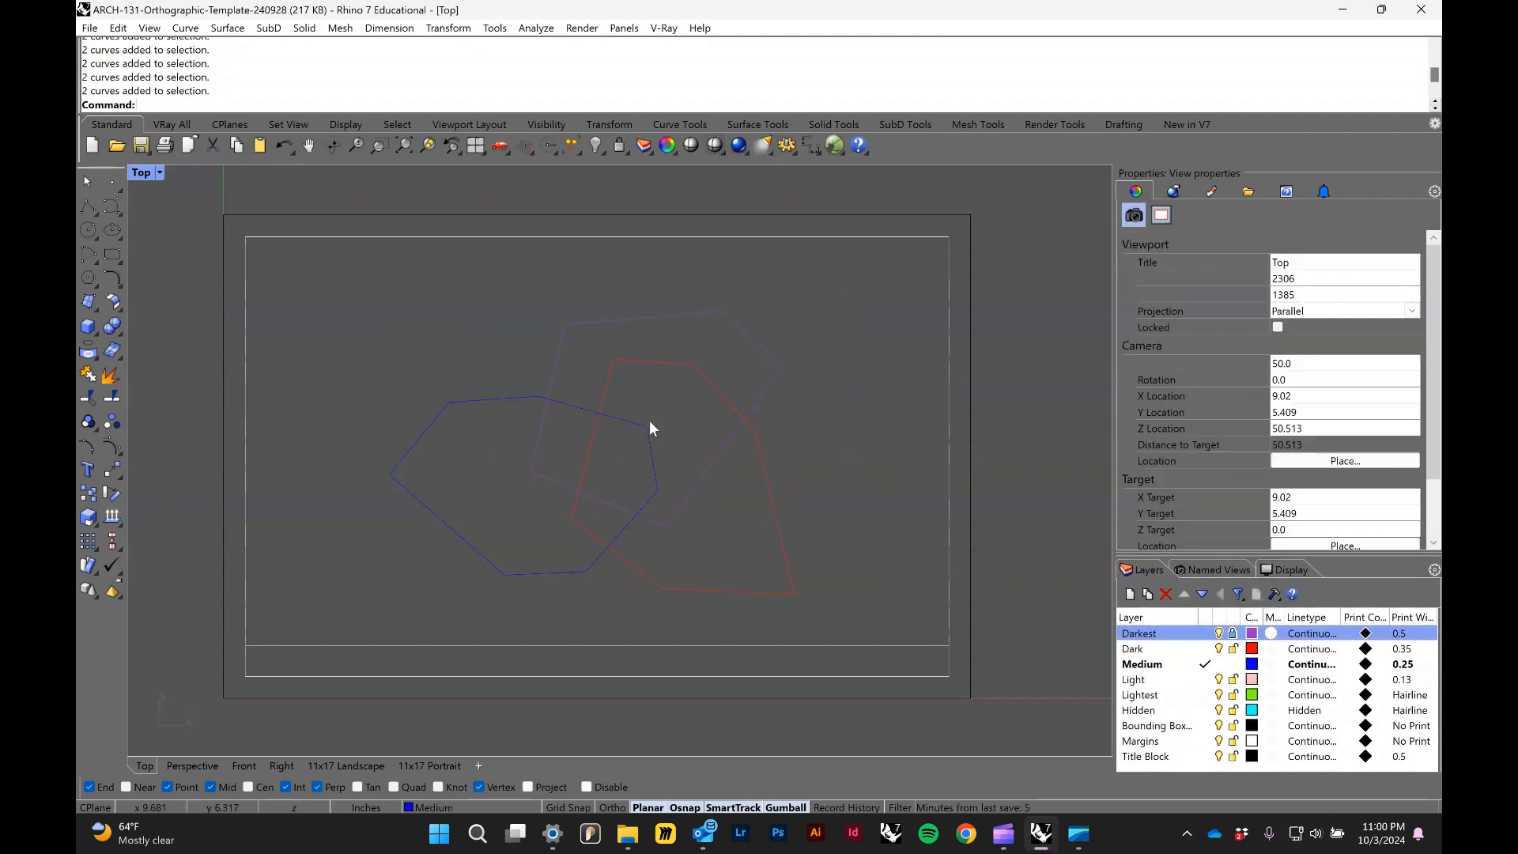
Step: Trim away the part of the Dark polyline inside the Medium polyline, using the Medium polyline as the cutting object
{"action": "left_click", "coordinate": [650, 458]}
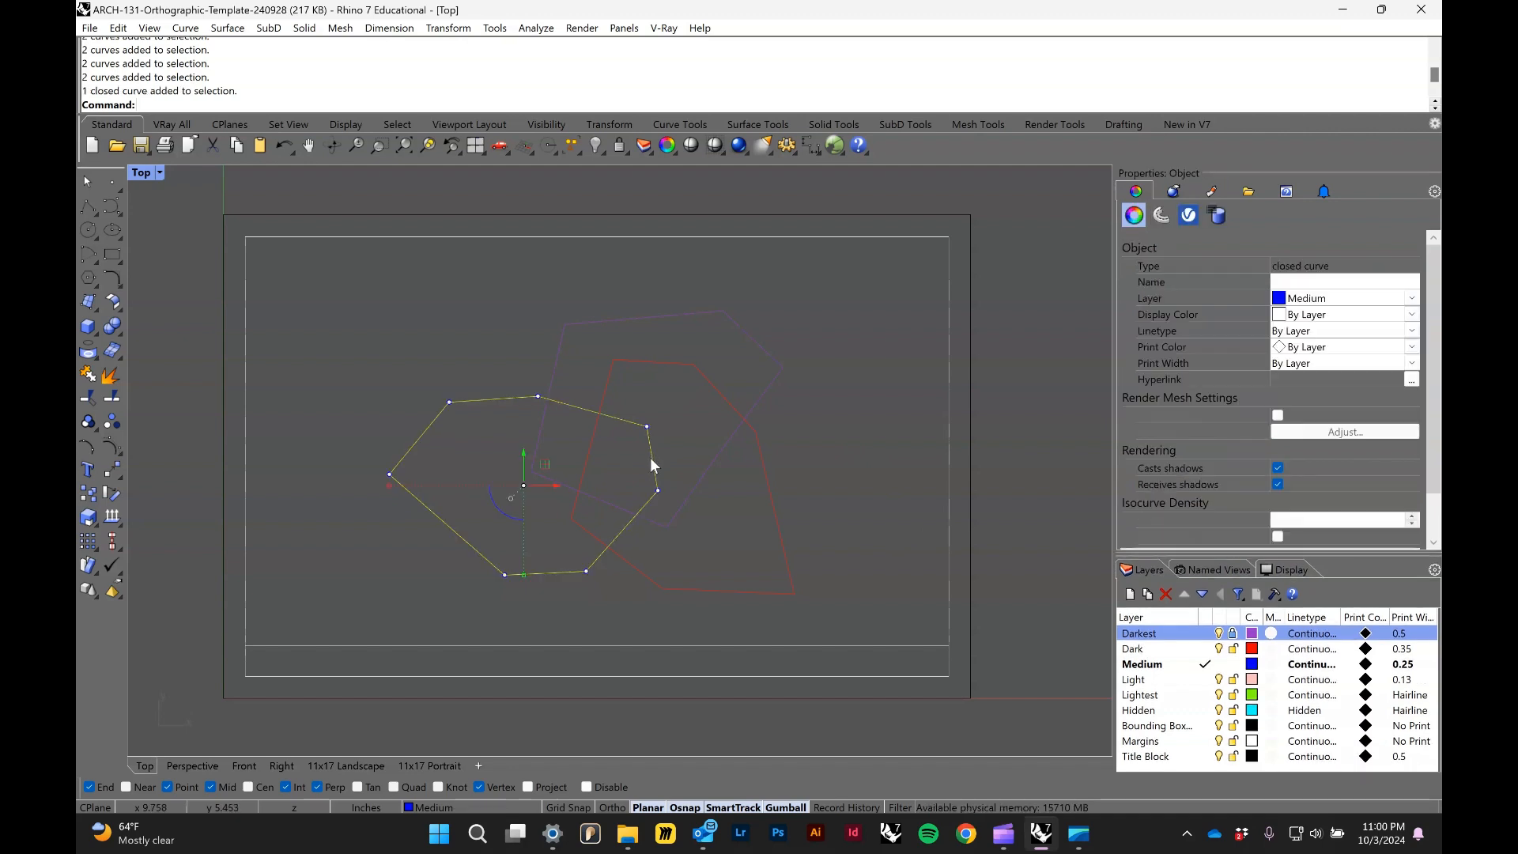
{"action": "type", "text": "trim"}
{"action": "key", "text": "Return"}
{"action": "scroll", "coordinate": [608, 502], "scroll_direction": "up", "scroll_amount": 6}
{"action": "left_click_drag", "start_coordinate": [593, 474], "coordinate": [492, 362]}
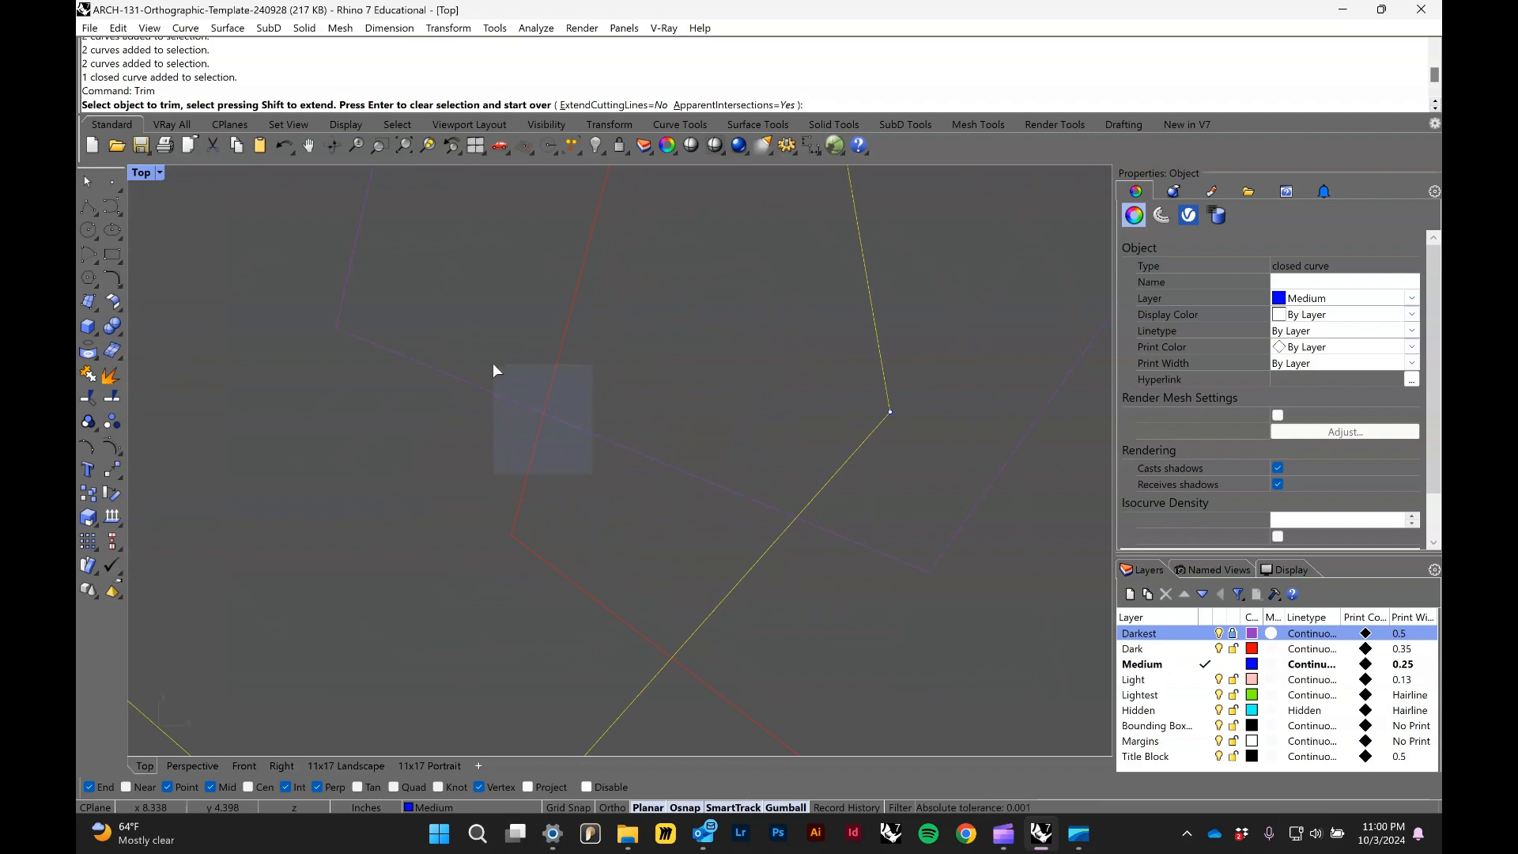
{"action": "left_click_drag", "start_coordinate": [582, 403], "coordinate": [467, 353]}
{"action": "scroll", "coordinate": [467, 353], "scroll_direction": "down", "scroll_amount": 3}
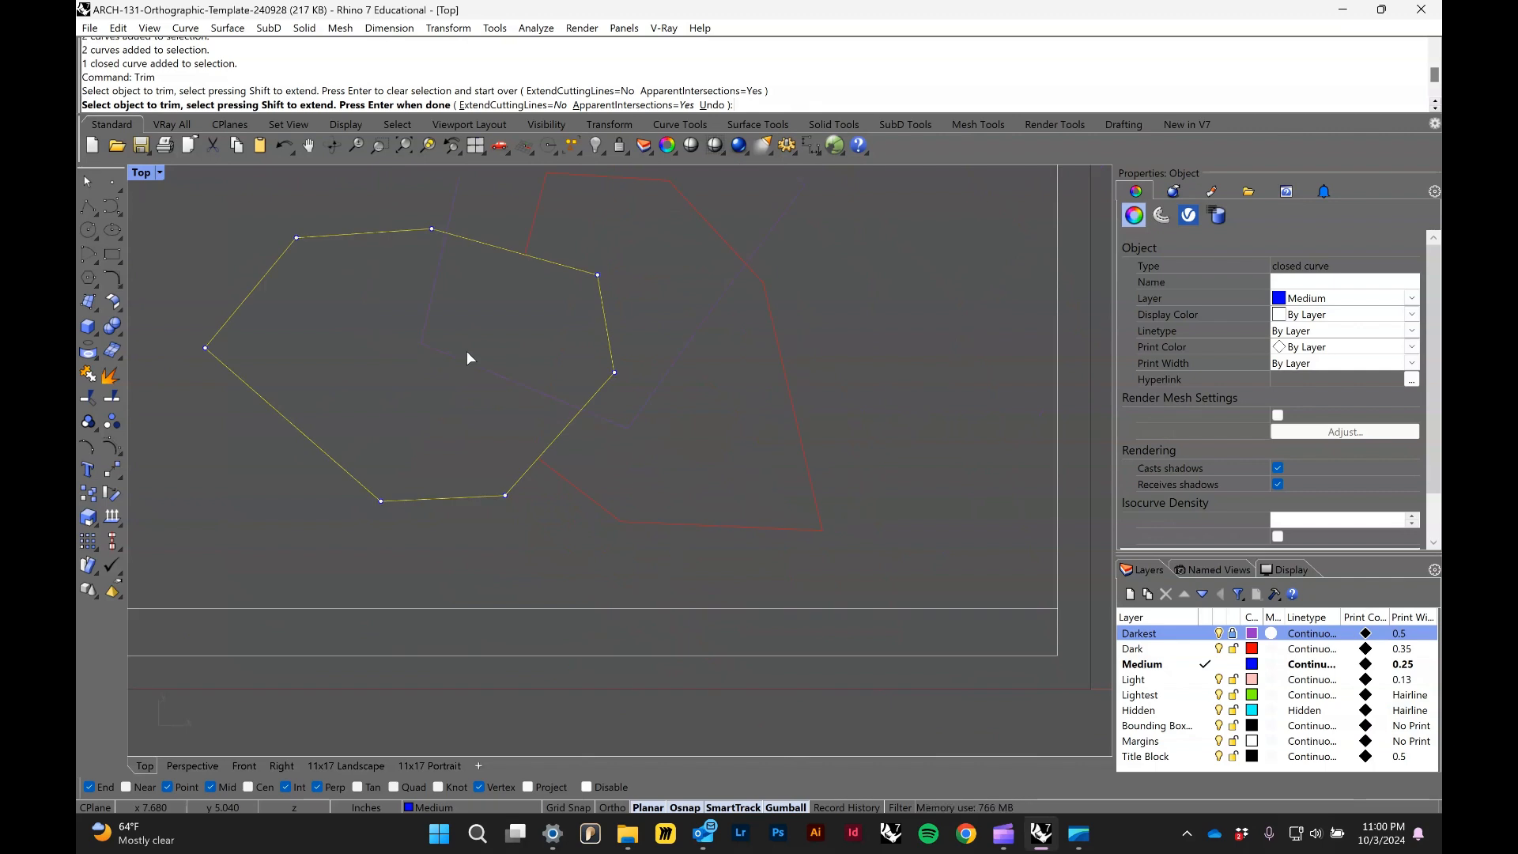
{"action": "key", "text": "Return"}
{"action": "key", "text": "Escape"}
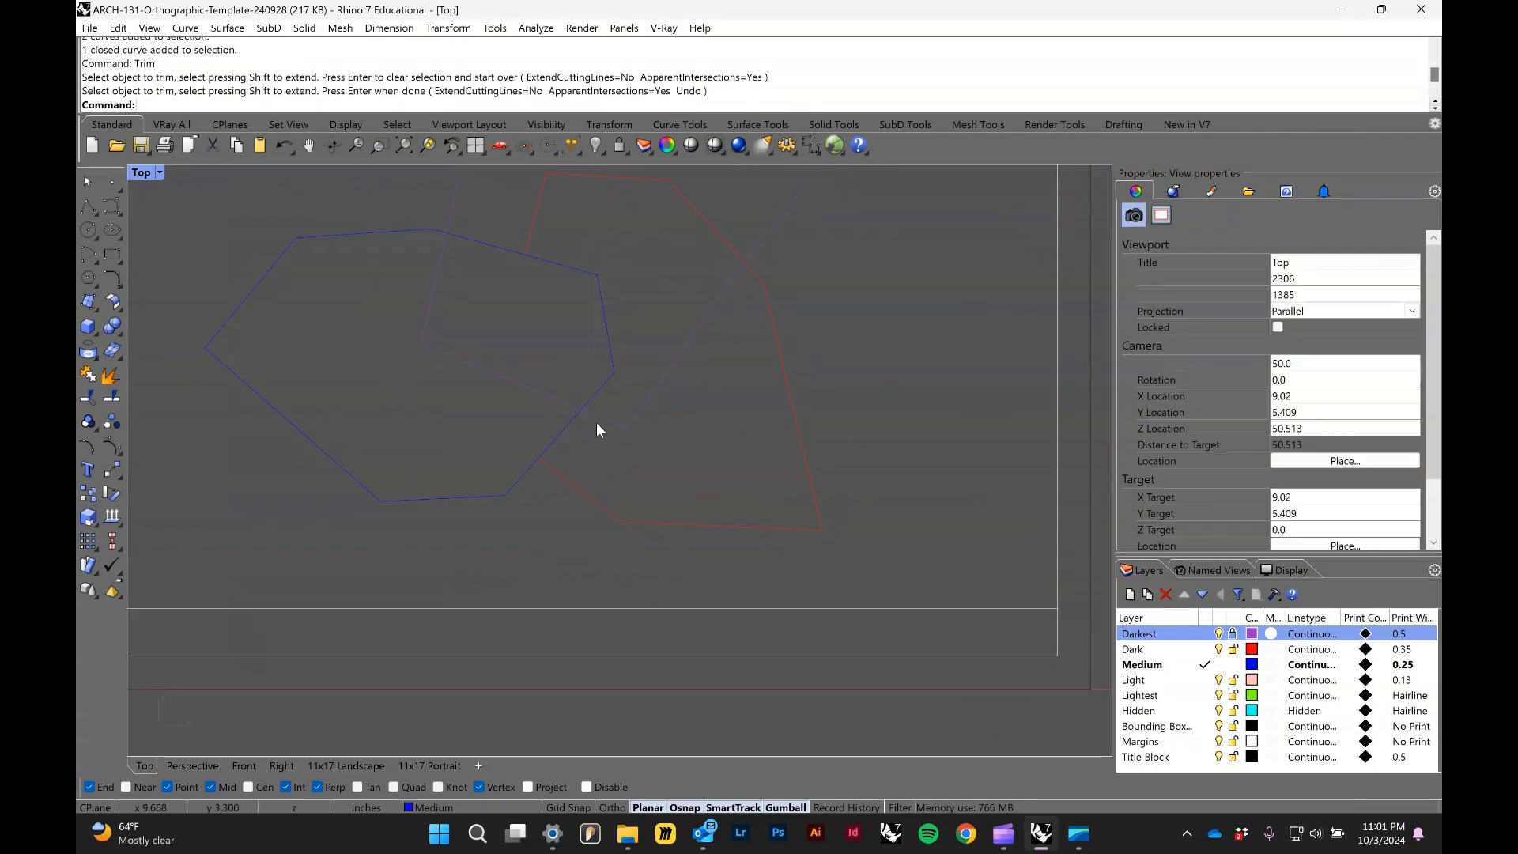
{"action": "scroll", "coordinate": [705, 435], "scroll_direction": "down", "scroll_amount": 4}
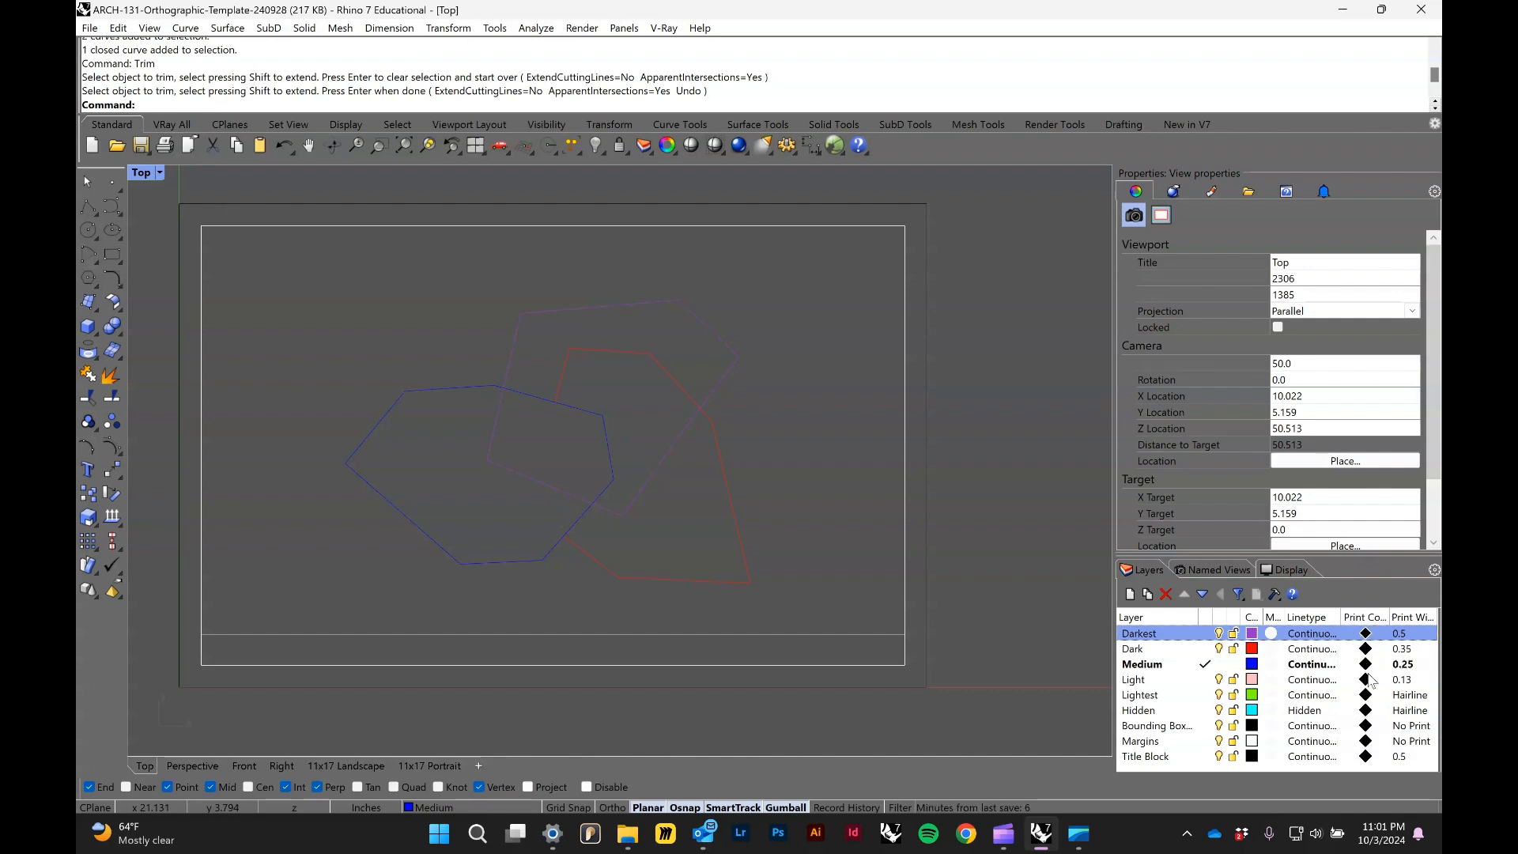
Step: Create a new layer named Test Layer beneath the Darkest layer
{"action": "left_click", "coordinate": [1130, 594]}
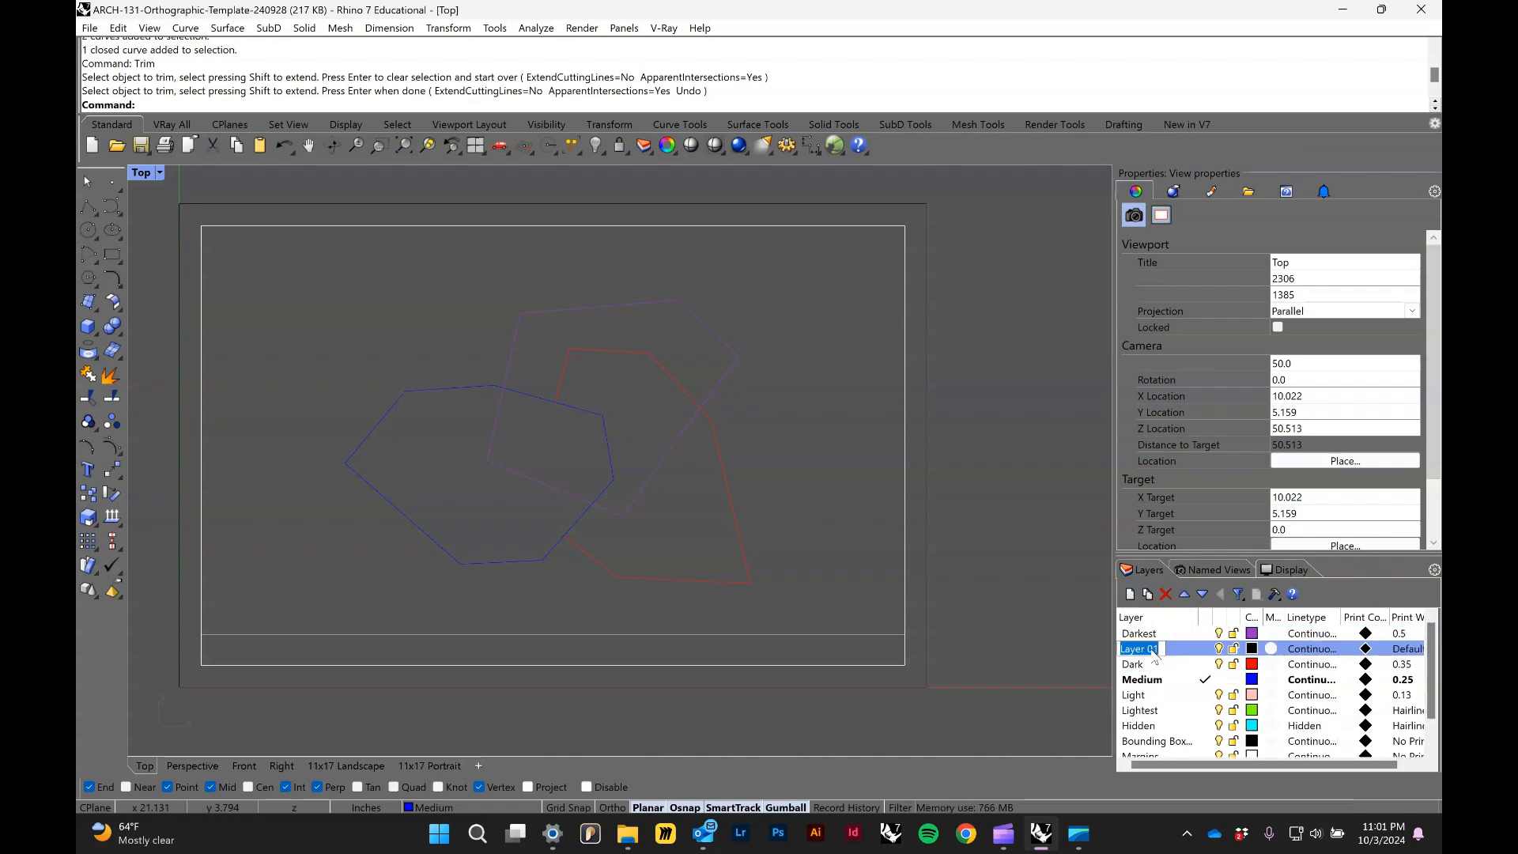
{"action": "type", "text": "Test"}
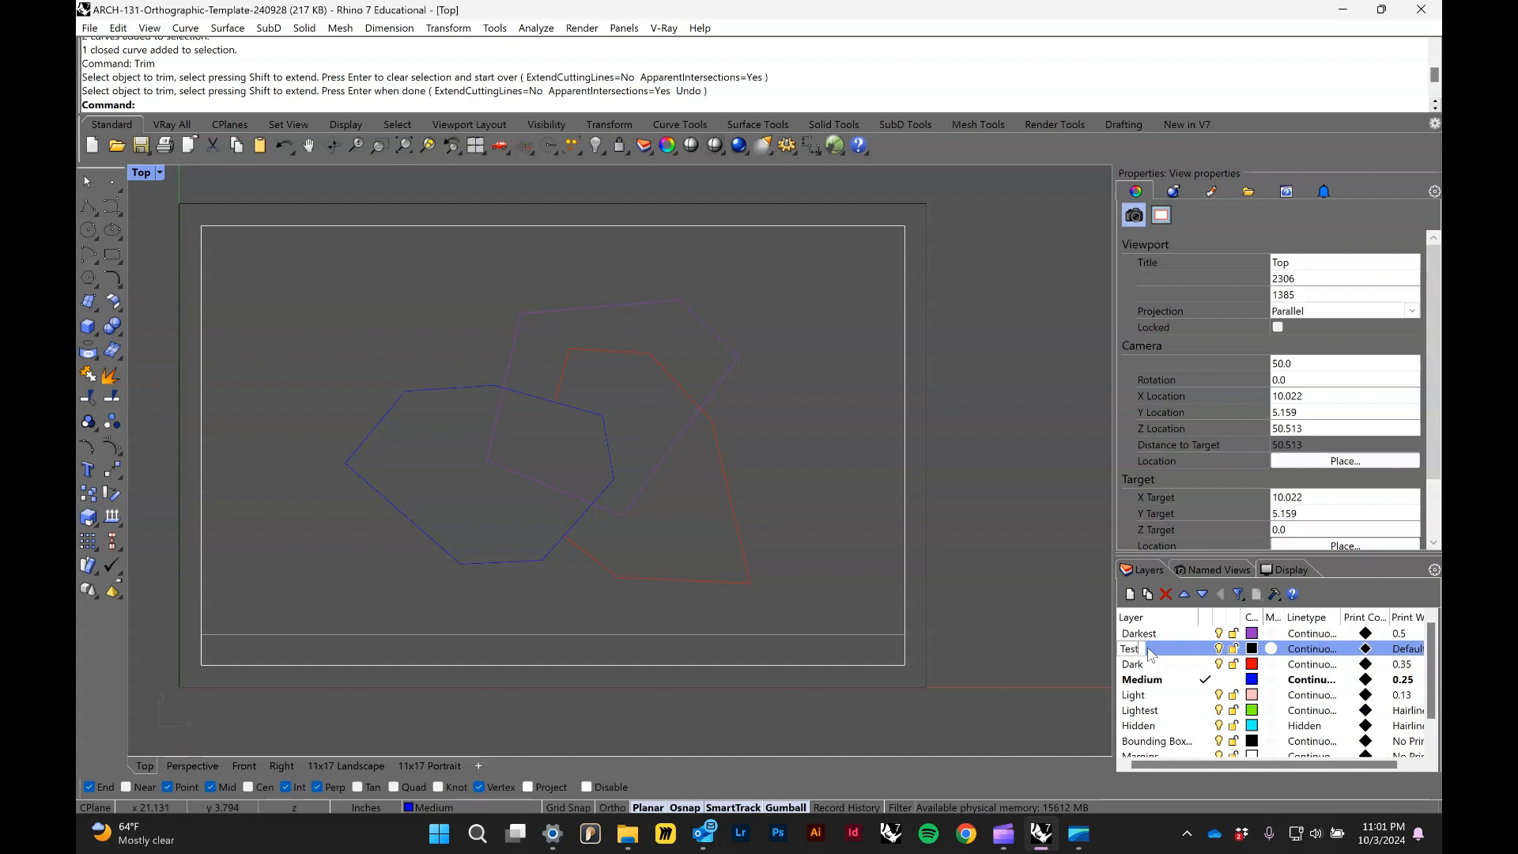
{"action": "type", "text": " Layer"}
{"action": "key", "text": "Return"}
Step: Set Test Layer's color to magenta (#FF00E0) and delete the layer
{"action": "left_click", "coordinate": [1252, 649]}
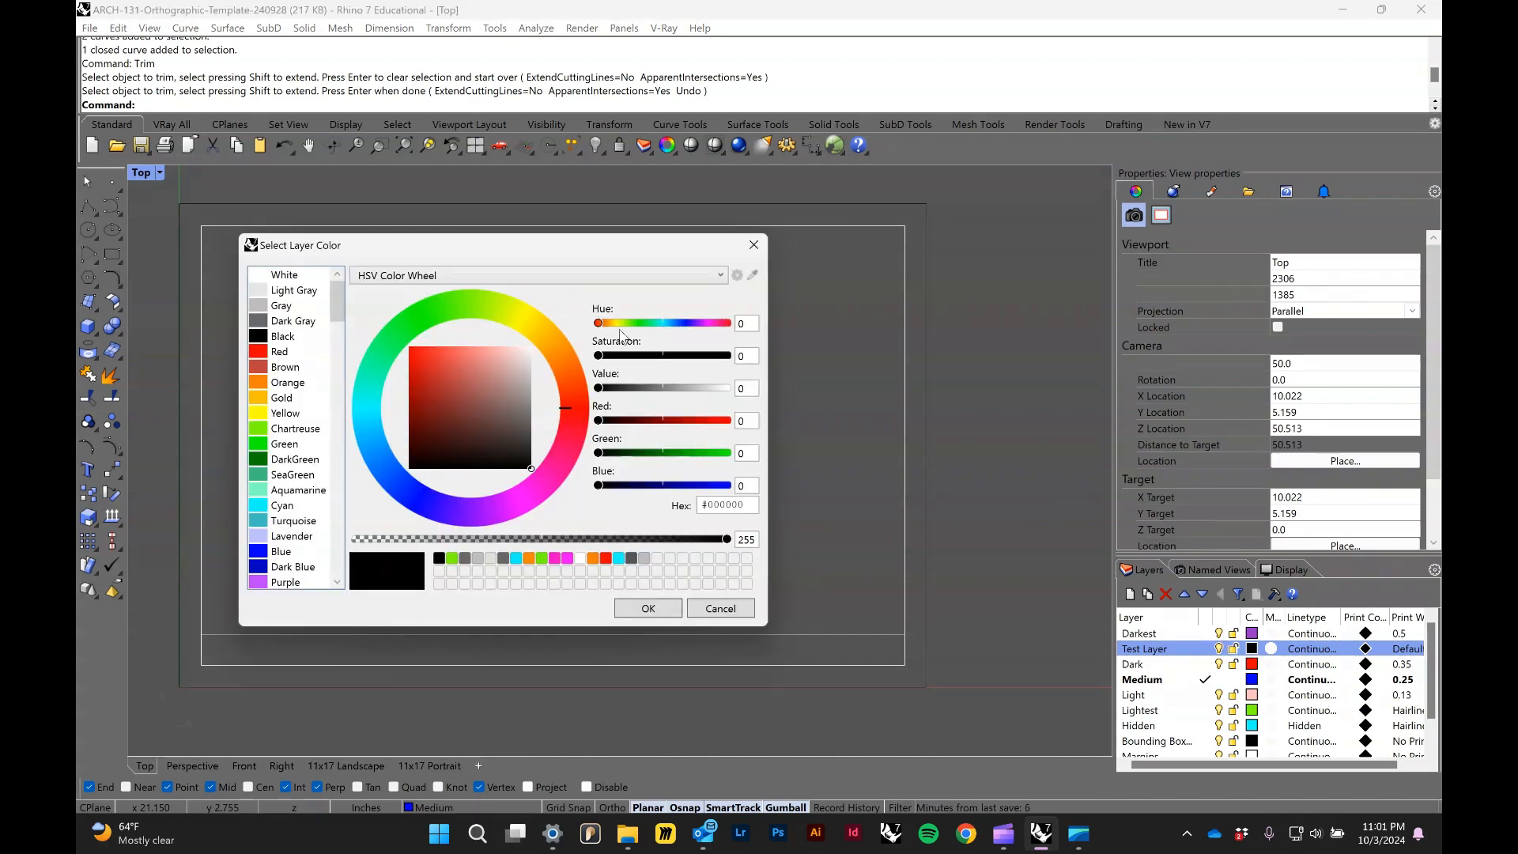
{"action": "left_click", "coordinate": [711, 322]}
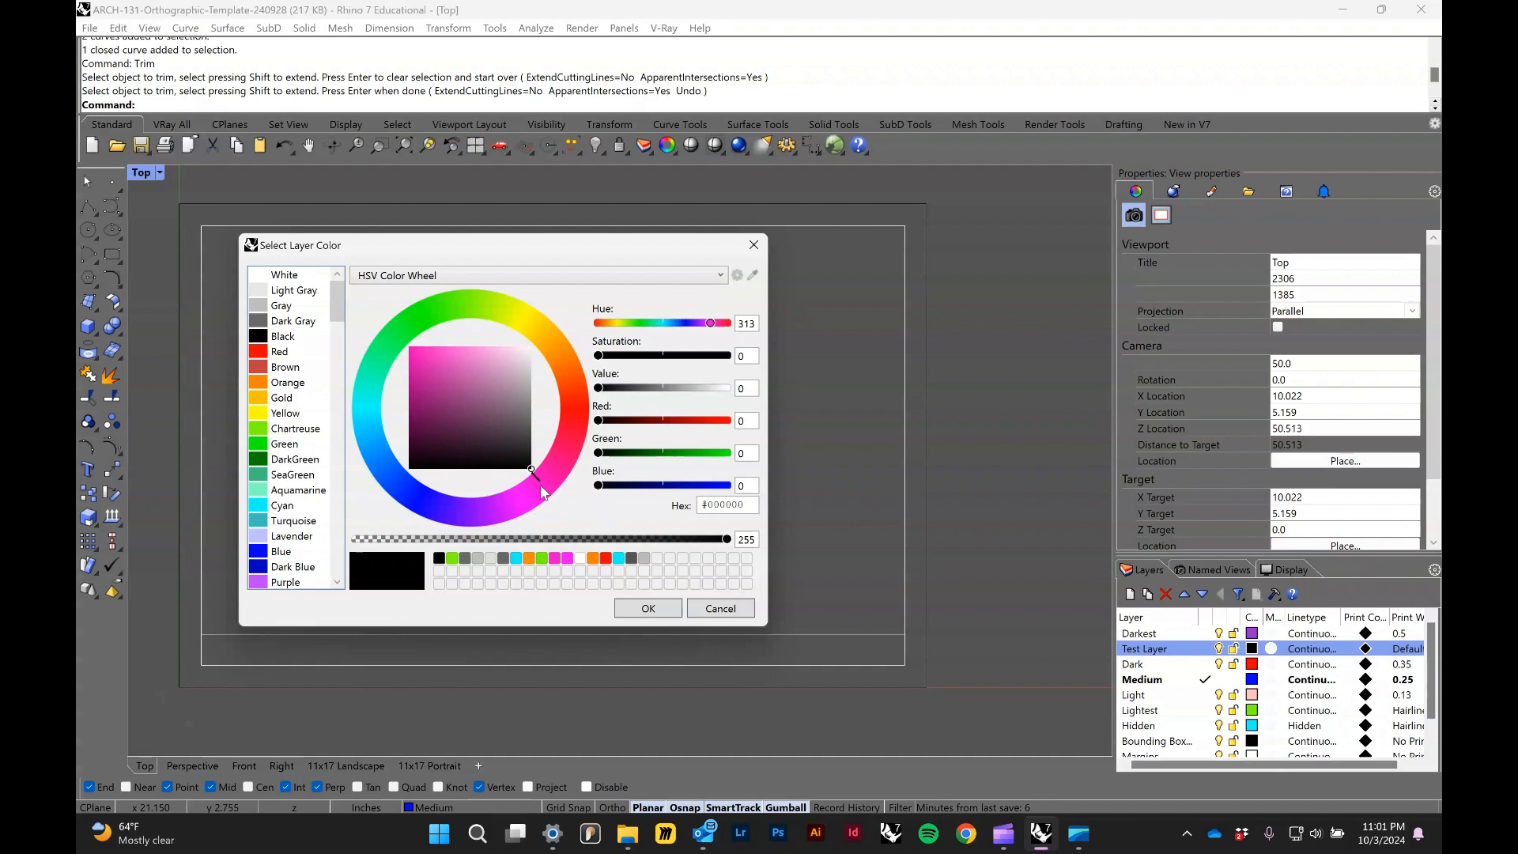
{"action": "left_click", "coordinate": [568, 558]}
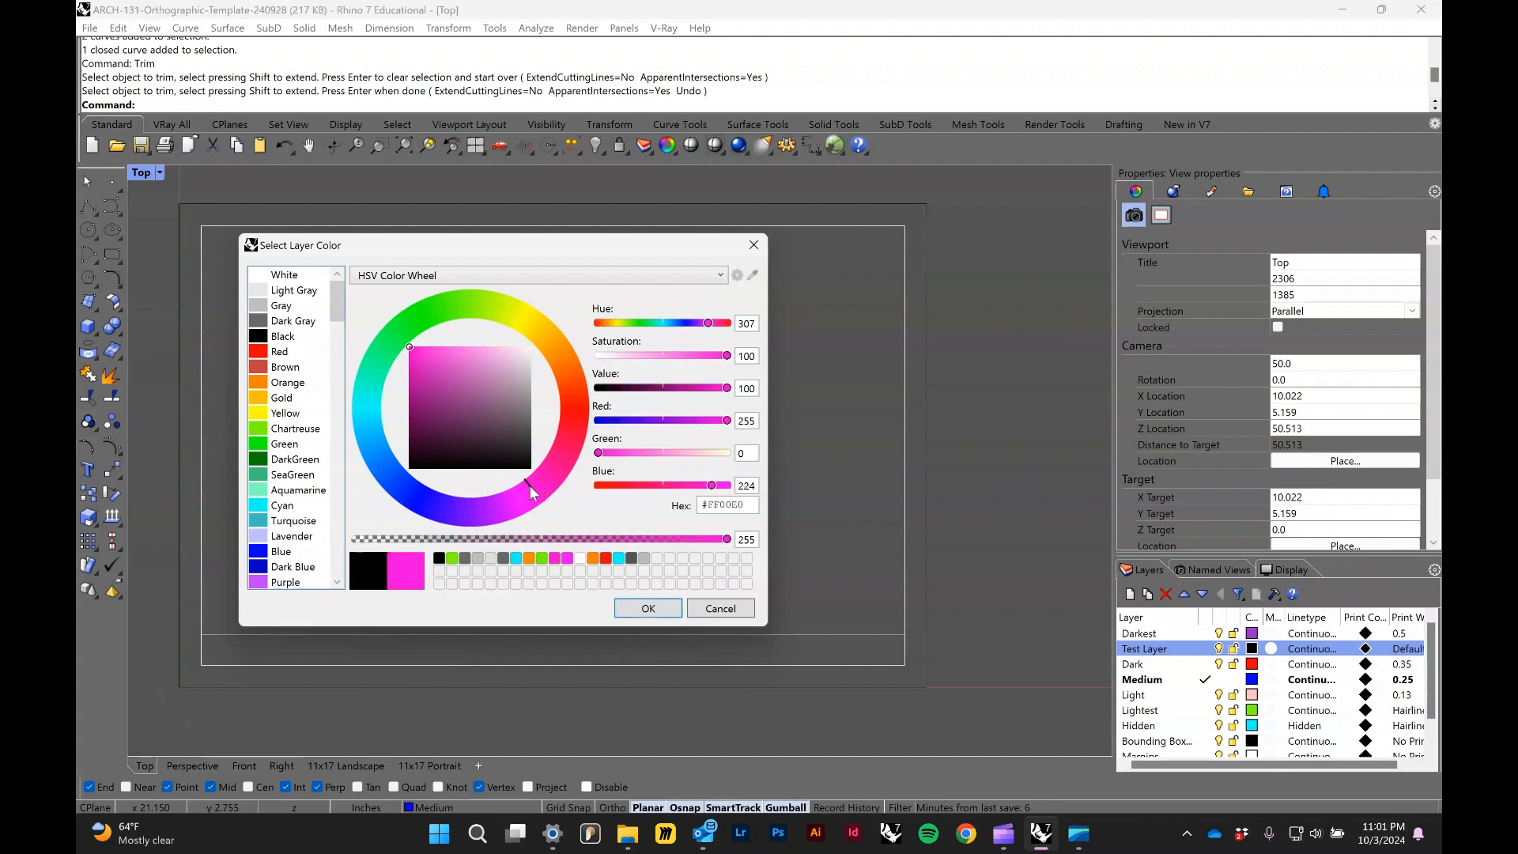
{"action": "left_click", "coordinate": [649, 608]}
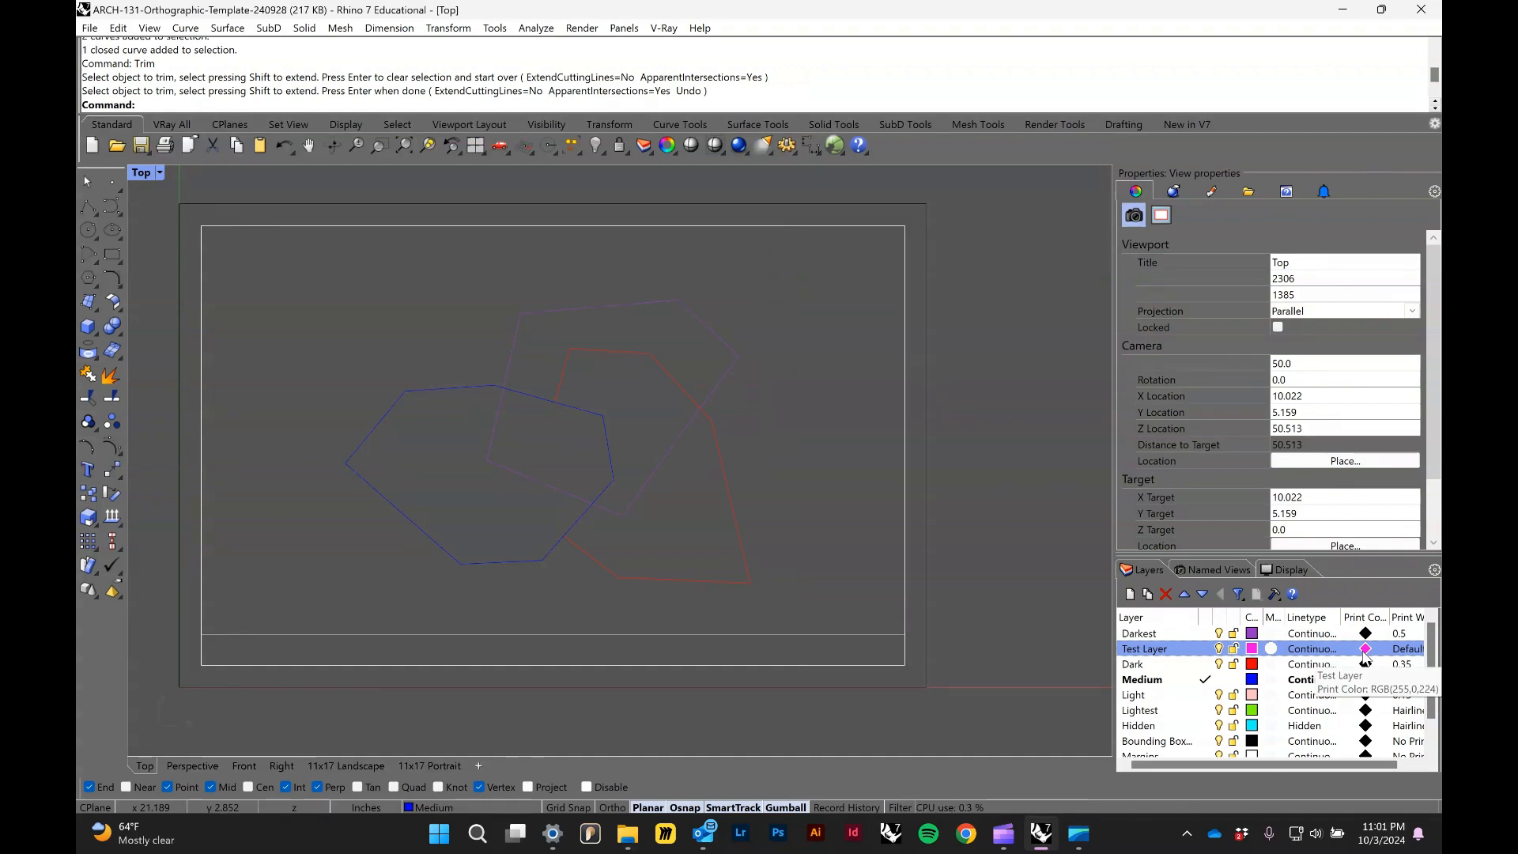
{"action": "left_click", "coordinate": [1165, 595]}
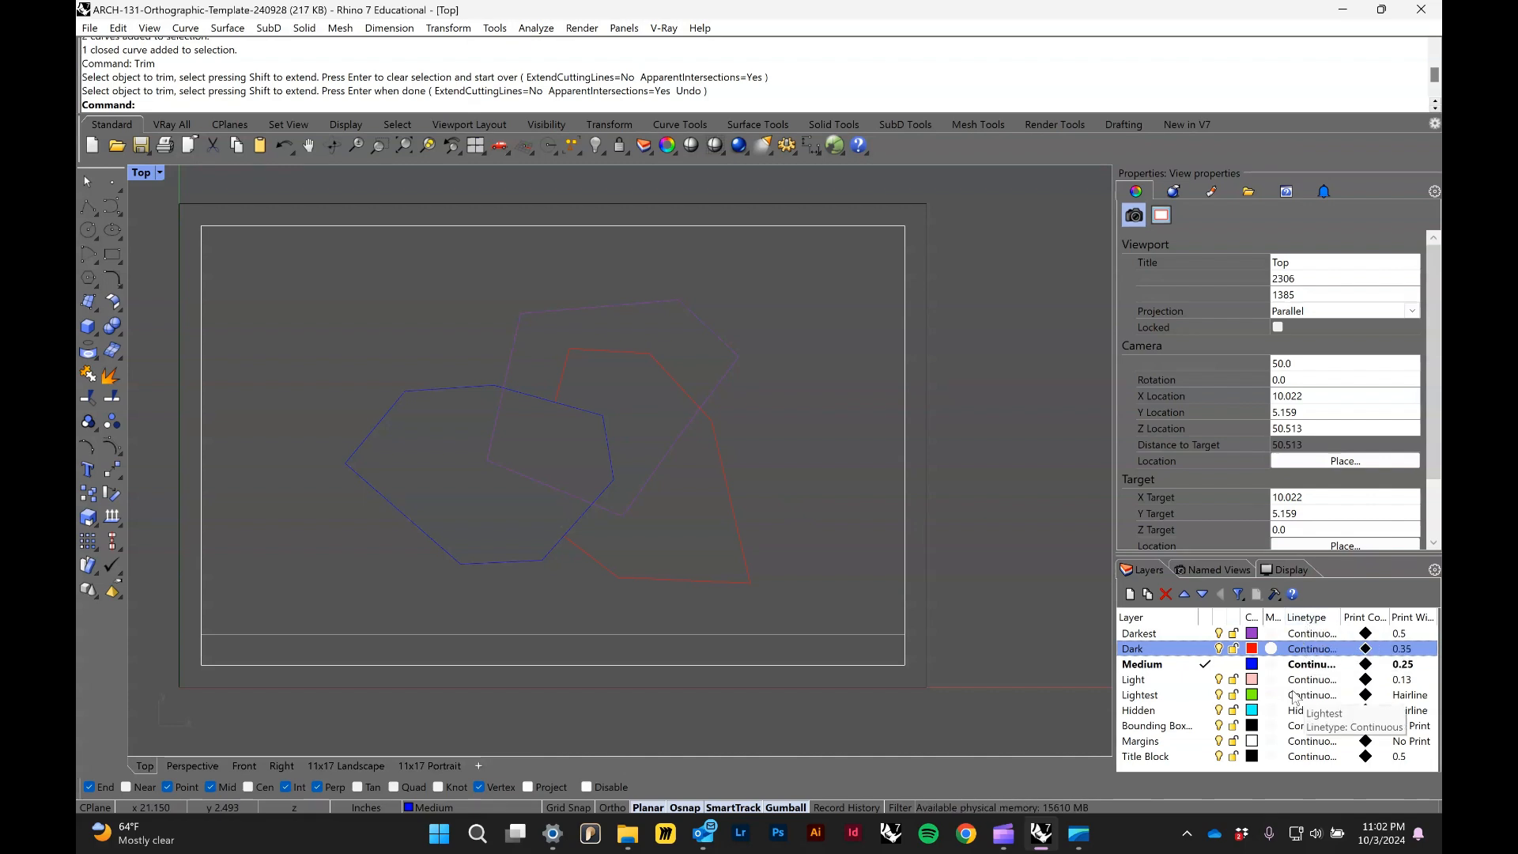
Step: Select the trimmed Dark curve to identify its layer, and clear the selection
{"action": "scroll", "coordinate": [718, 521], "scroll_direction": "up", "scroll_amount": 3}
{"action": "left_click", "coordinate": [741, 507]}
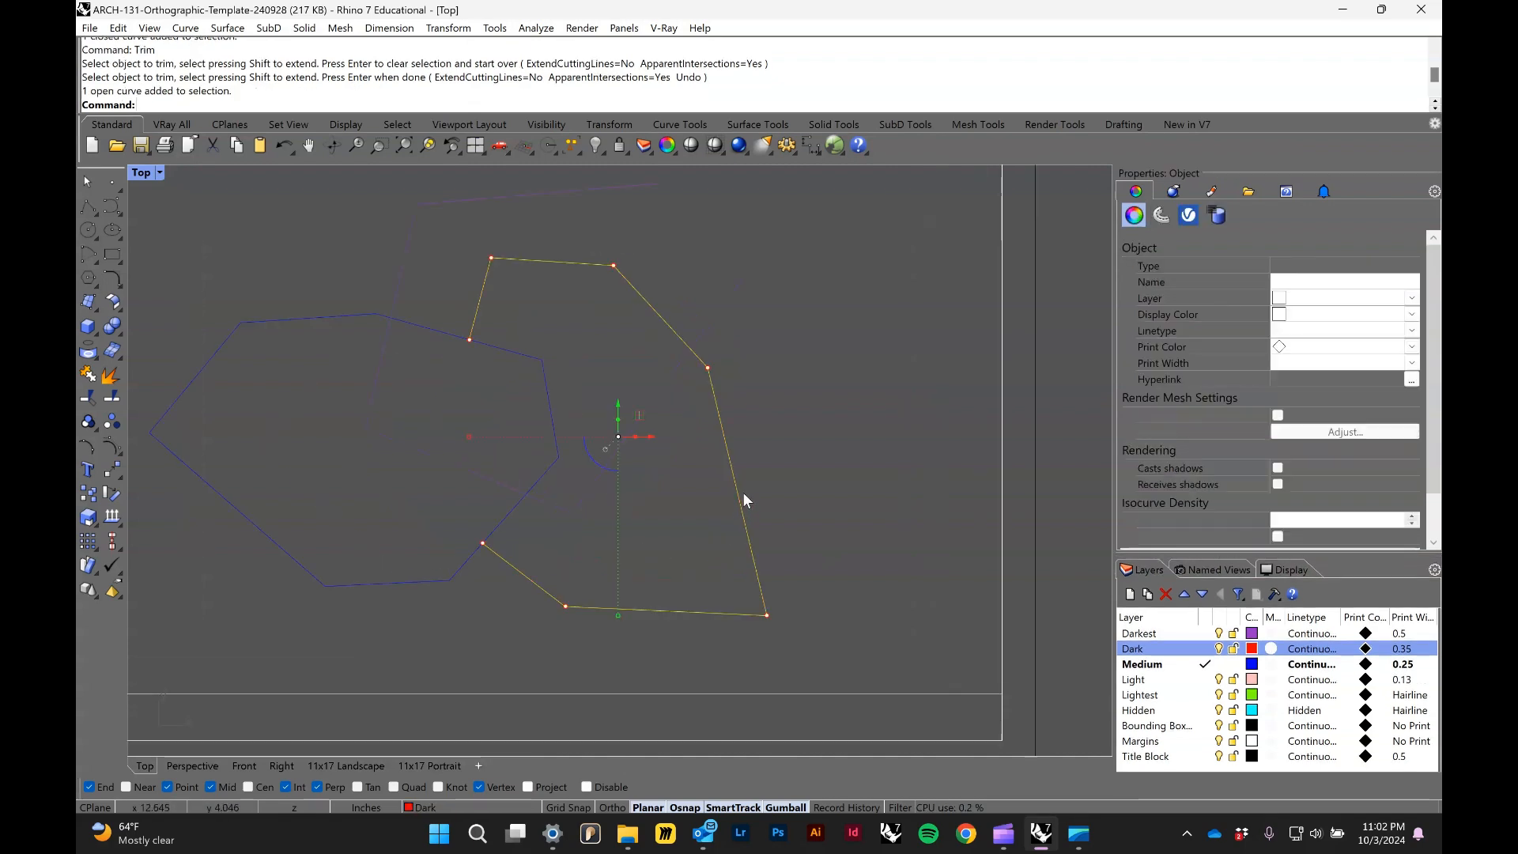
{"action": "left_click", "coordinate": [784, 470]}
{"action": "left_click_drag", "start_coordinate": [914, 603], "coordinate": [726, 498]}
{"action": "left_click", "coordinate": [884, 518]}
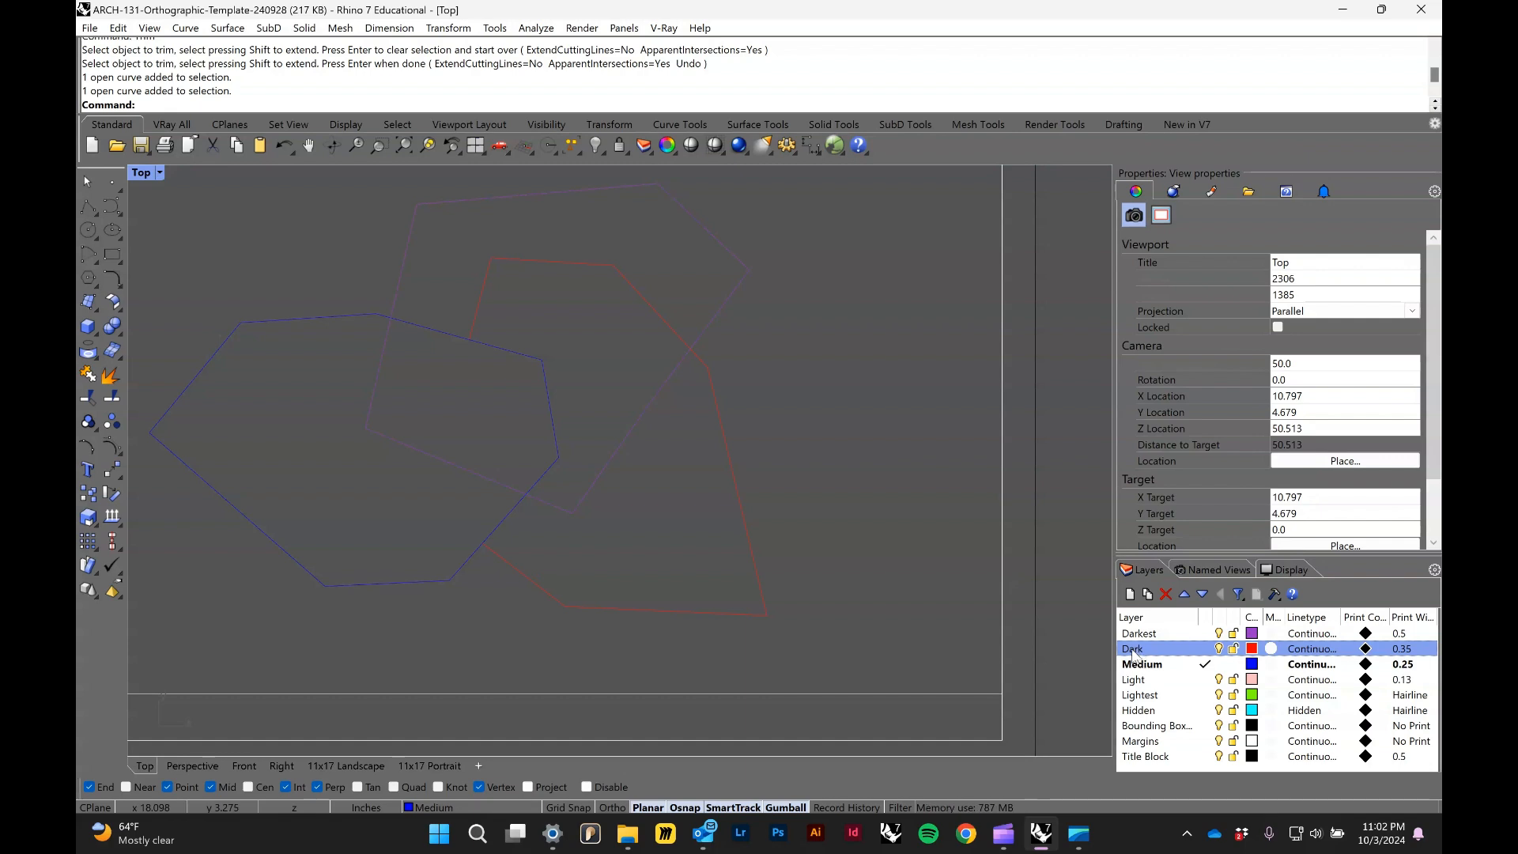
Step: Set the Dark layer's linetype to Dashed
{"action": "left_click", "coordinate": [1326, 650]}
{"action": "left_click_drag", "start_coordinate": [620, 298], "coordinate": [1031, 320]}
{"action": "left_click", "coordinate": [962, 419]}
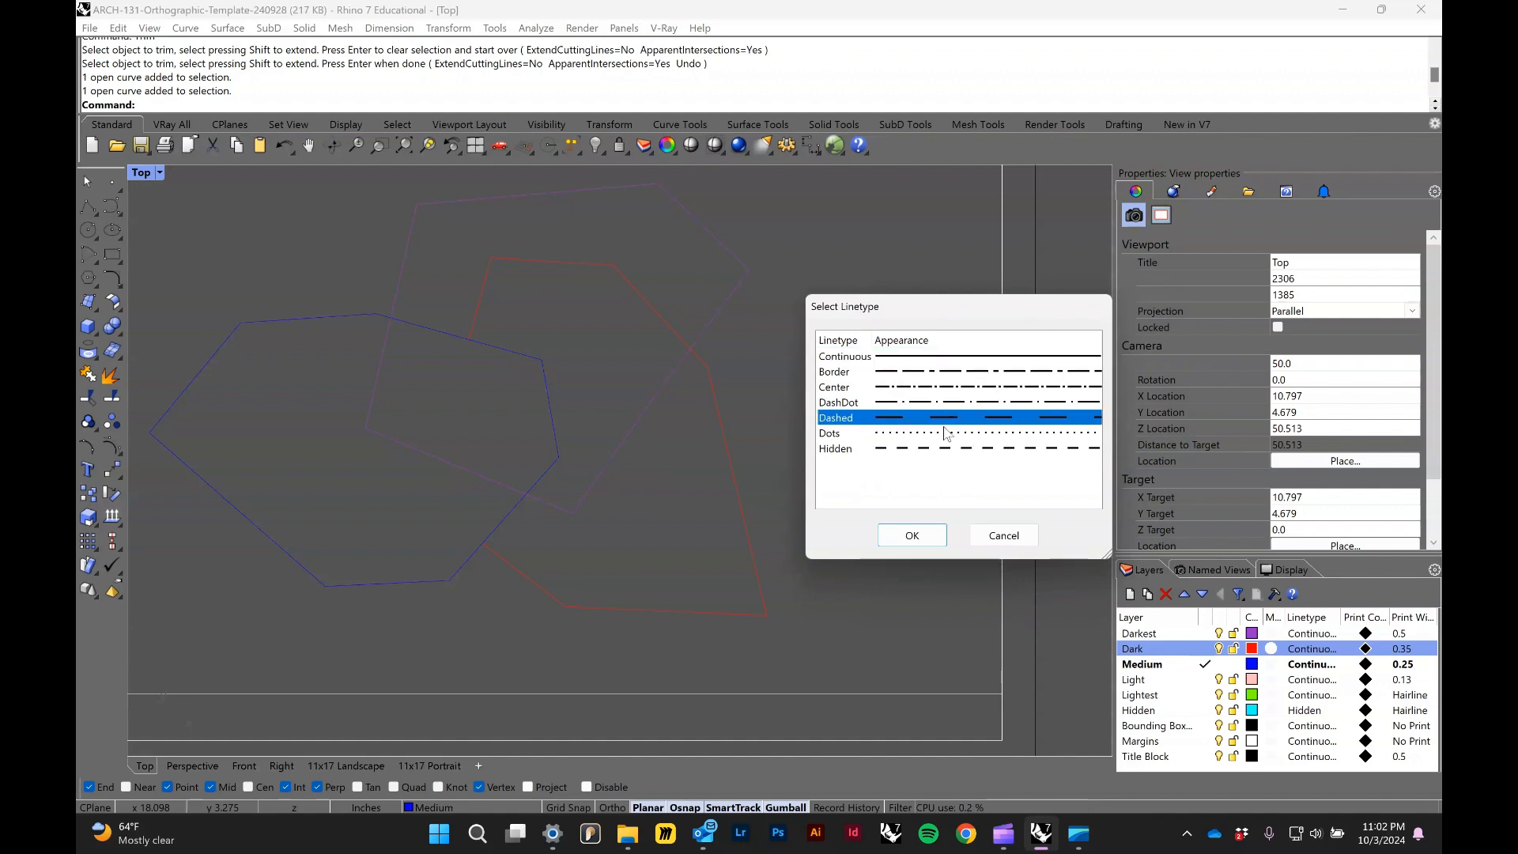
{"action": "left_click", "coordinate": [912, 535]}
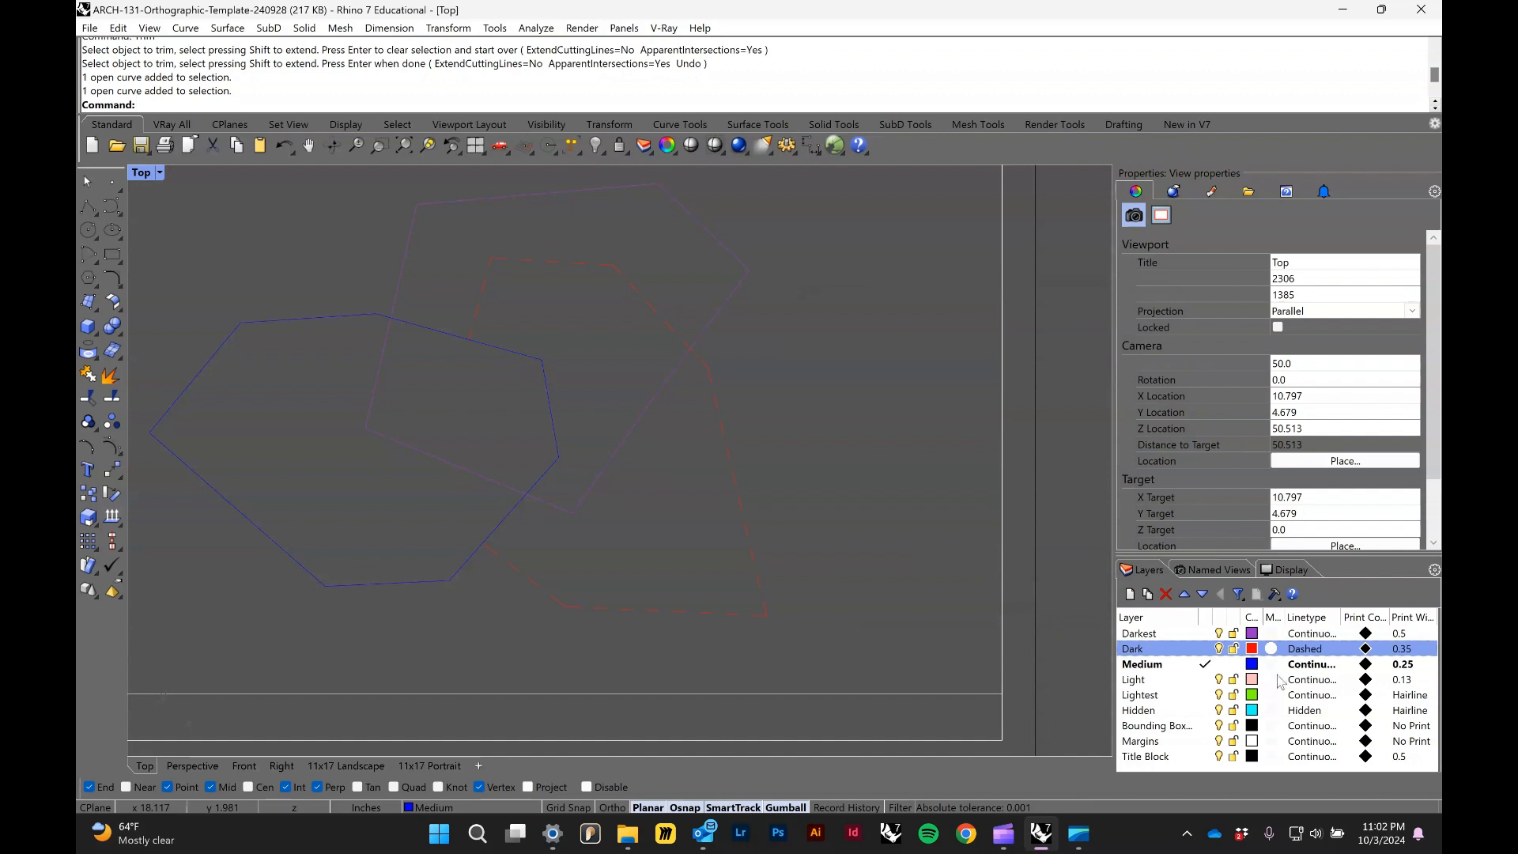
Step: Dismiss the Medium layer's linetype choices and set the Dark layer's linetype back to Continuous
{"action": "left_click", "coordinate": [1309, 664]}
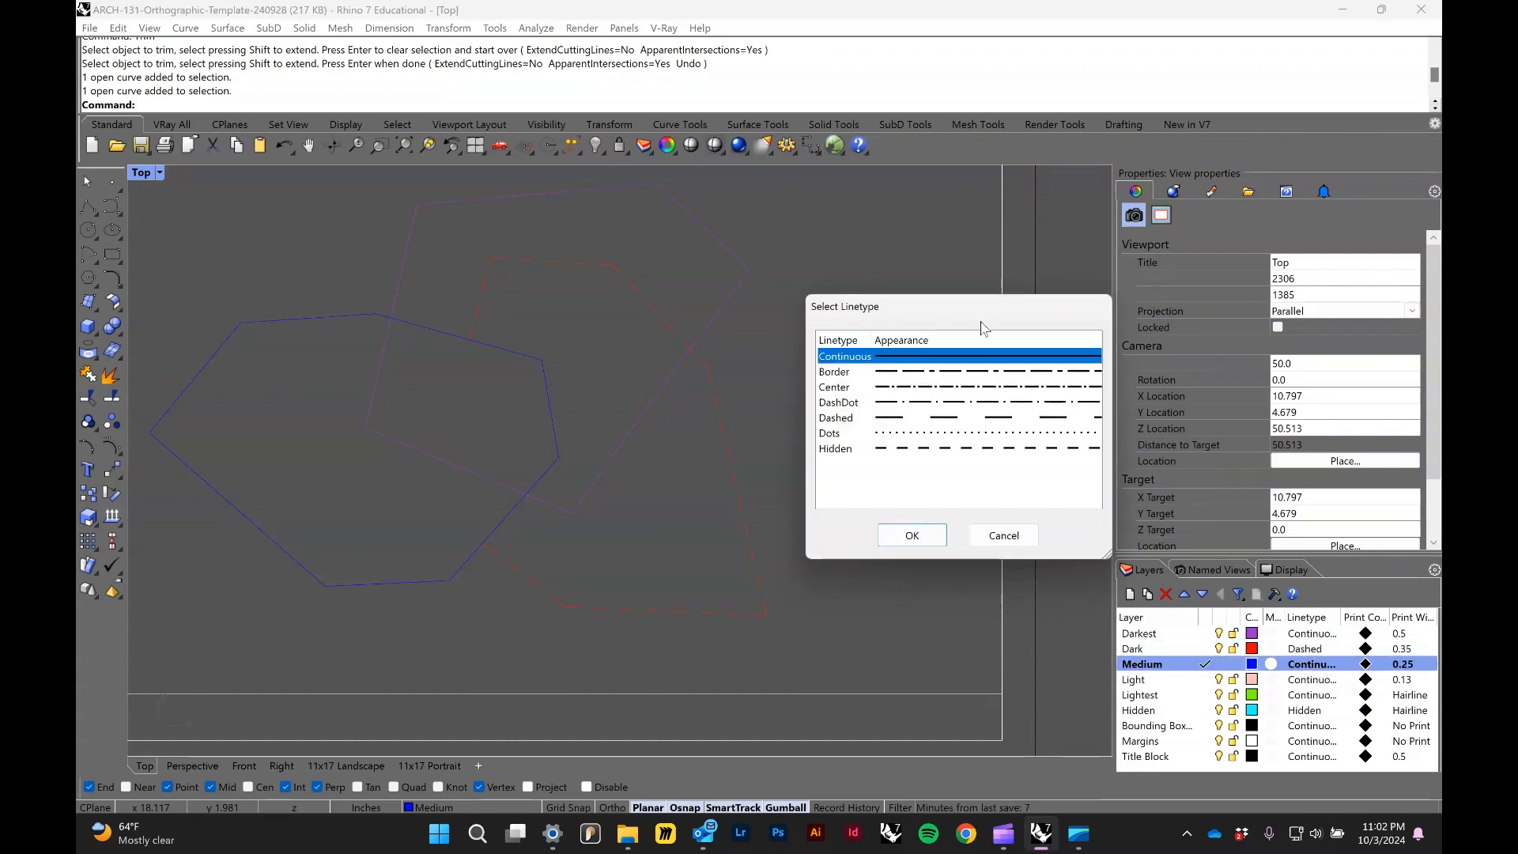
{"action": "left_click", "coordinate": [1003, 535]}
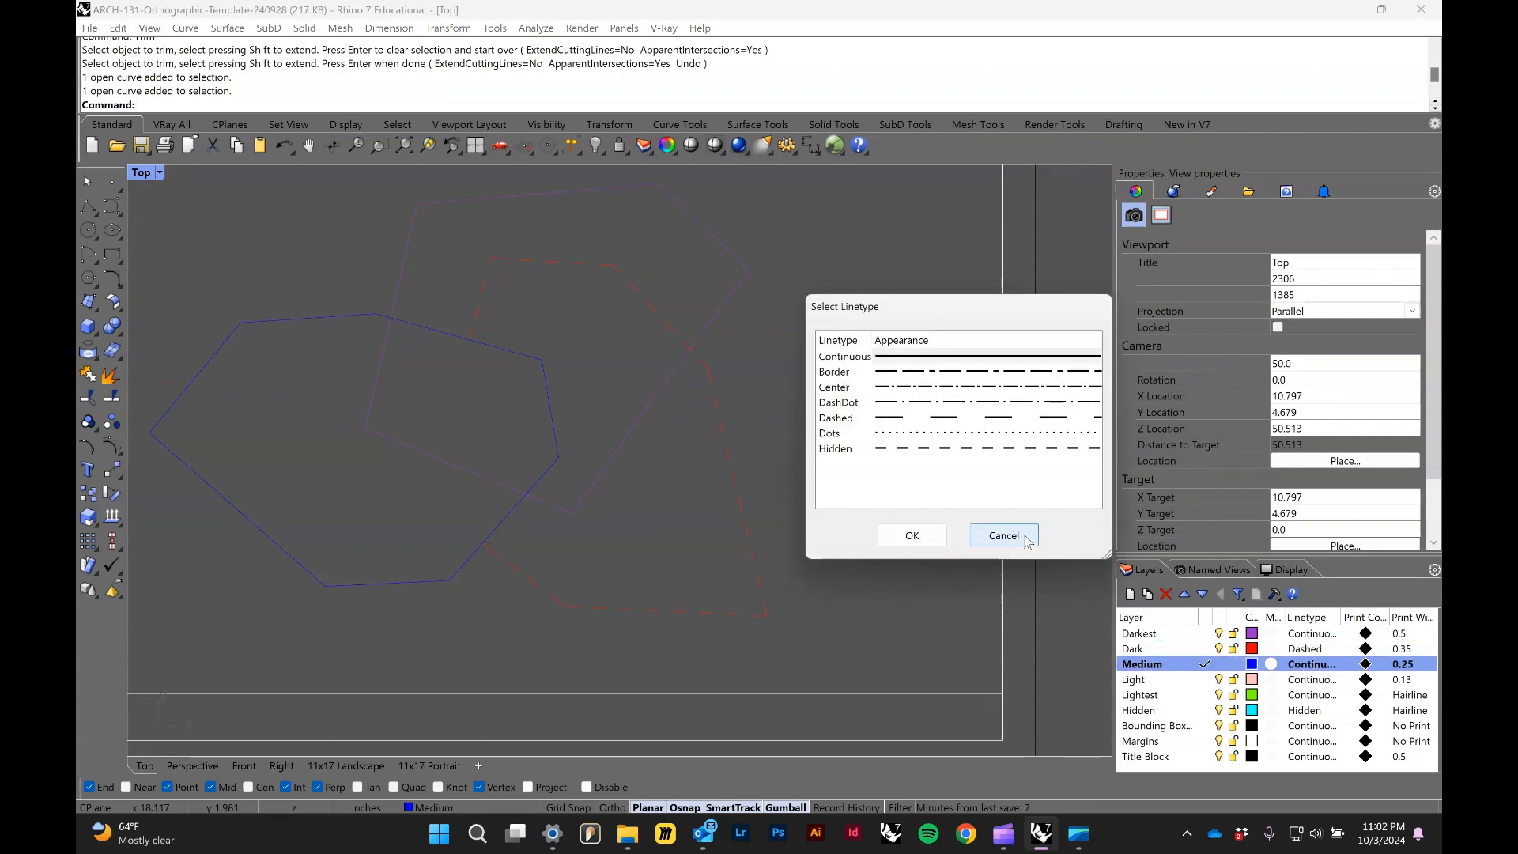
{"action": "left_click", "coordinate": [1305, 648]}
{"action": "left_click", "coordinate": [942, 357]}
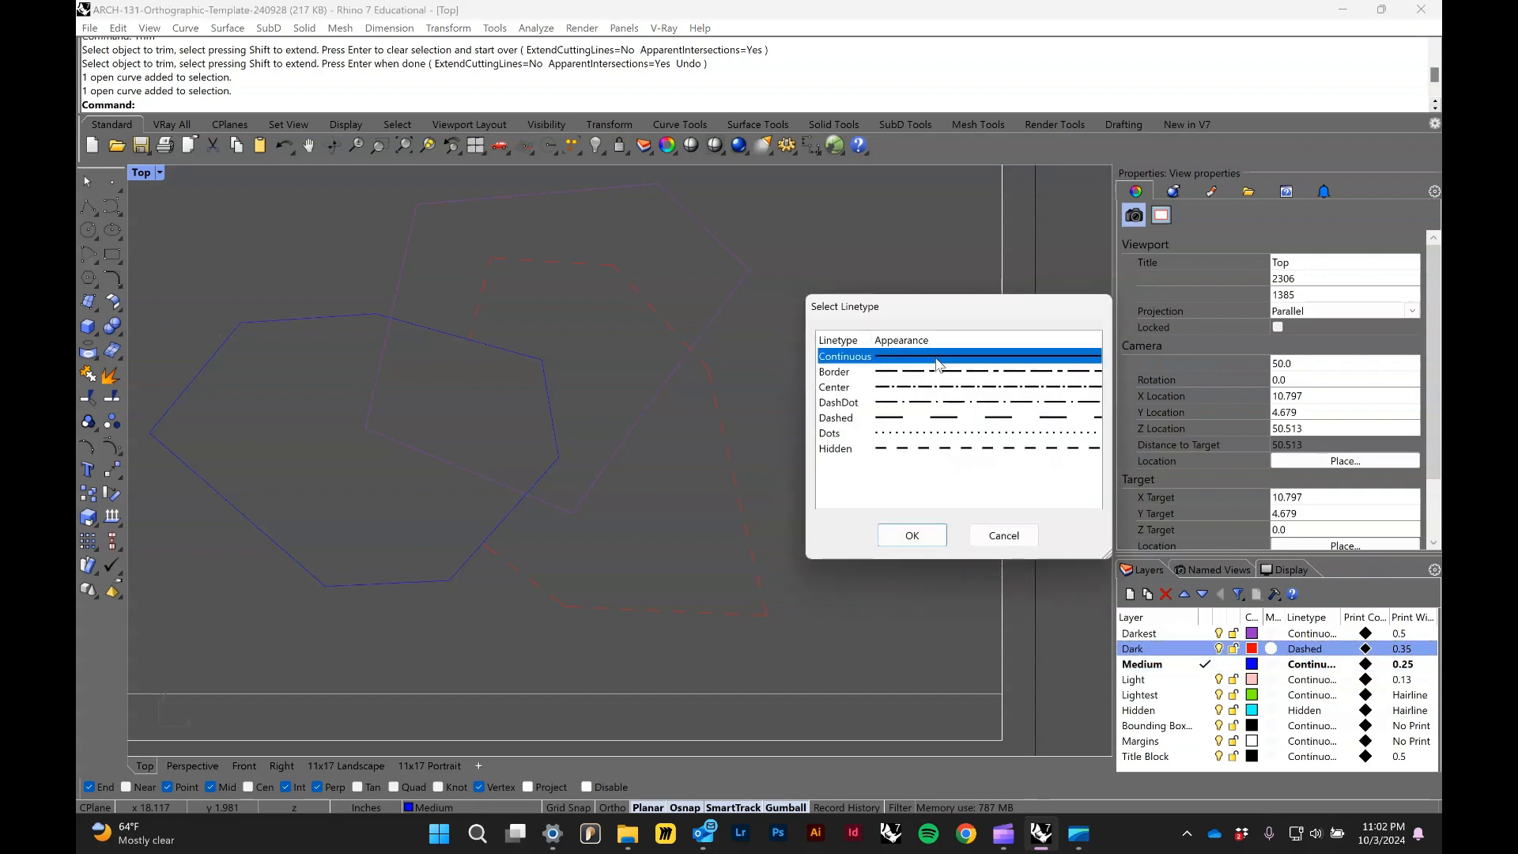
{"action": "left_click", "coordinate": [916, 535]}
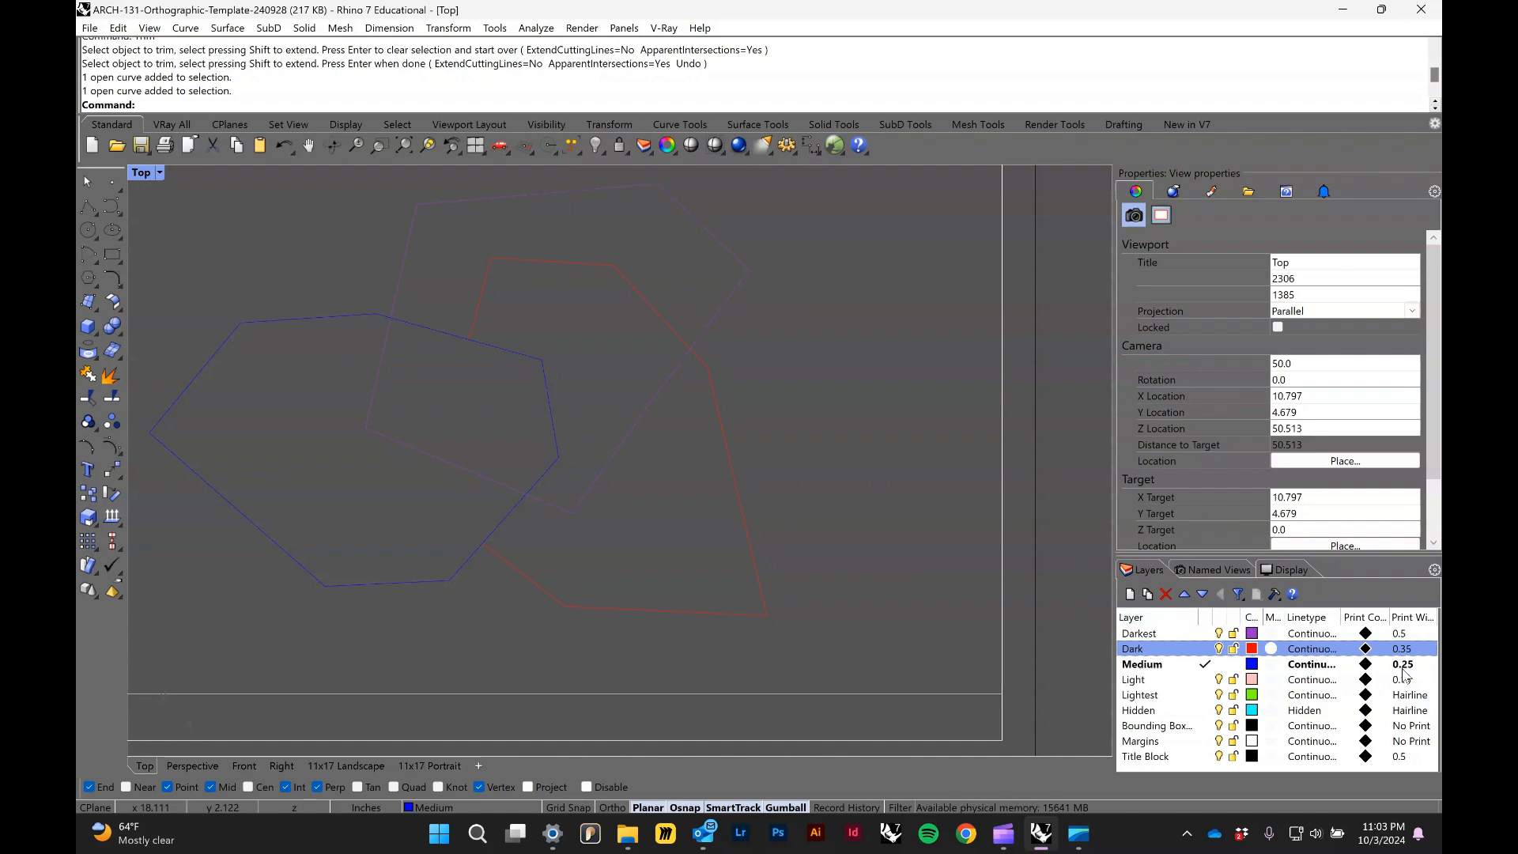
Step: Select all three practice polylines in the landscape sheet and delete them
{"action": "scroll", "coordinate": [879, 405], "scroll_direction": "down", "scroll_amount": 5}
{"action": "right_click_drag", "start_coordinate": [861, 422], "coordinate": [917, 482]}
{"action": "scroll", "coordinate": [899, 468], "scroll_direction": "up", "scroll_amount": 2}
{"action": "left_click_drag", "start_coordinate": [929, 532], "coordinate": [591, 312]}
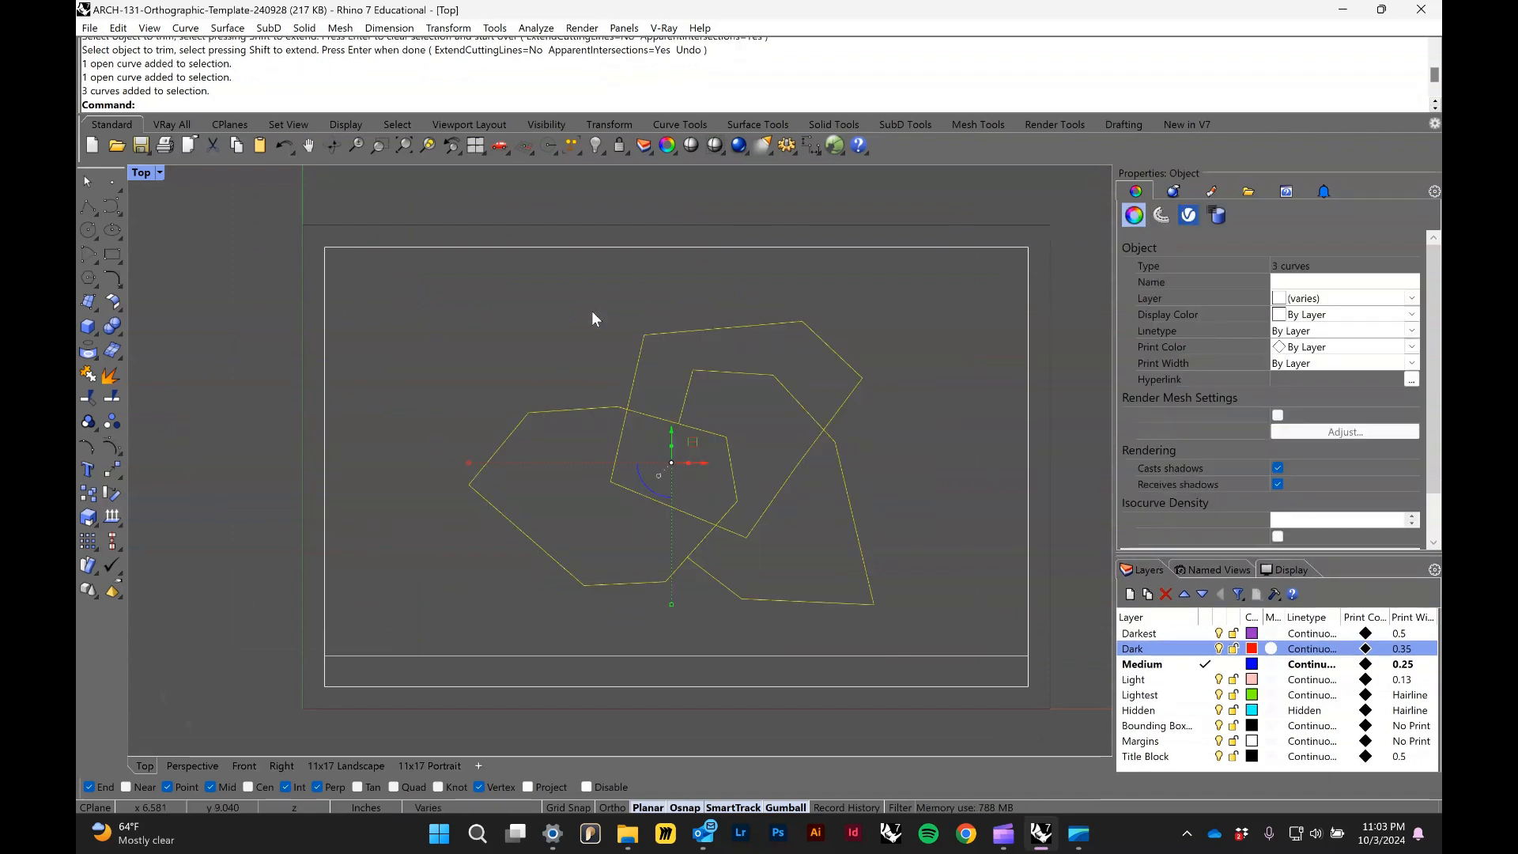
{"action": "key", "text": "Delete"}
Step: Bring both template sheets into view and show all hidden objects with the Show command
{"action": "scroll", "coordinate": [672, 339], "scroll_direction": "down", "scroll_amount": 8}
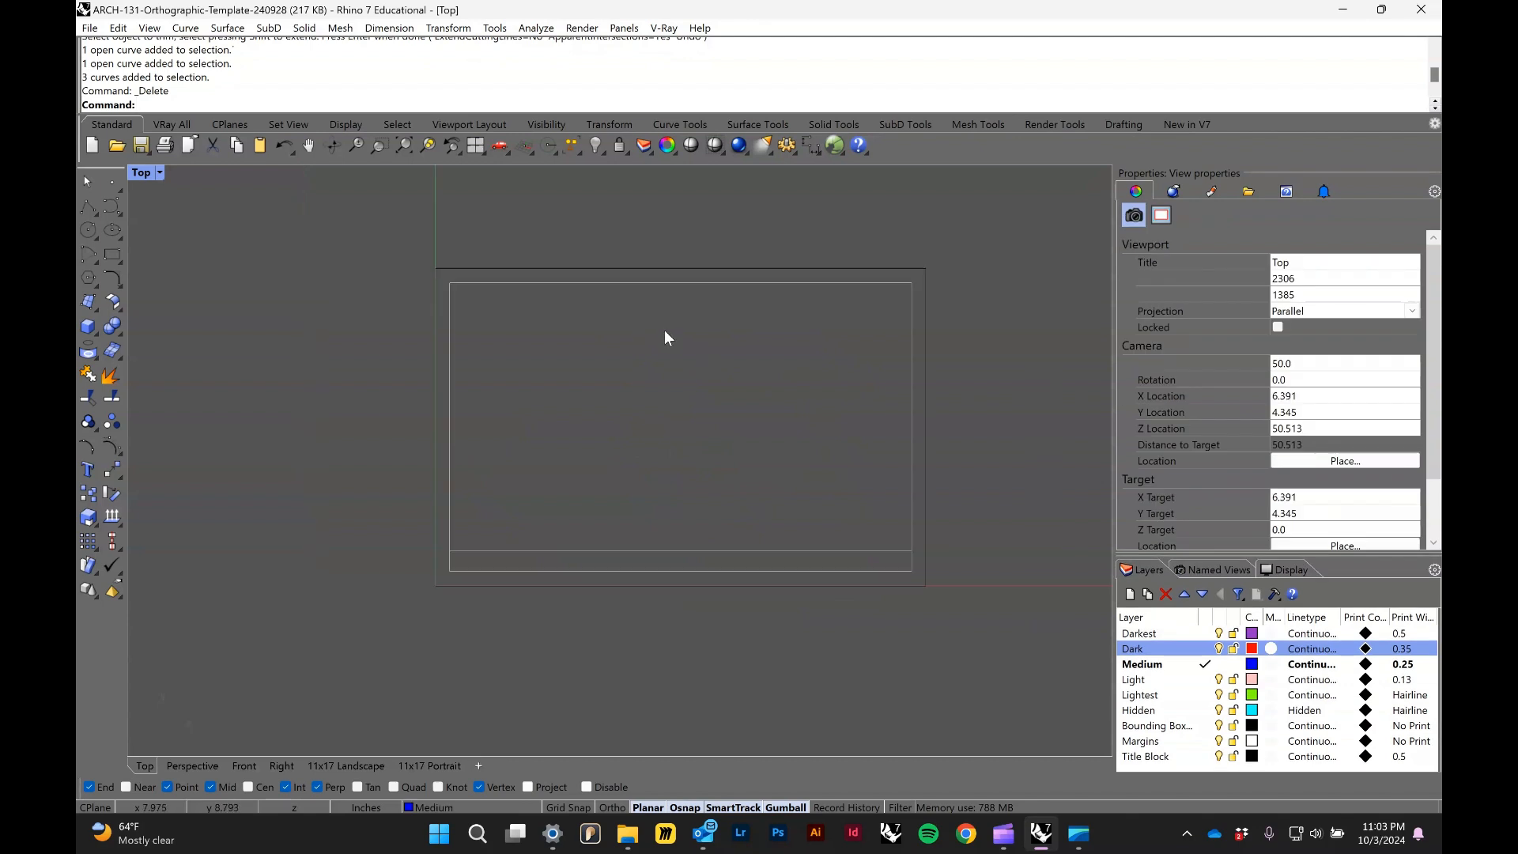
{"action": "right_click_drag", "start_coordinate": [696, 381], "coordinate": [601, 514]}
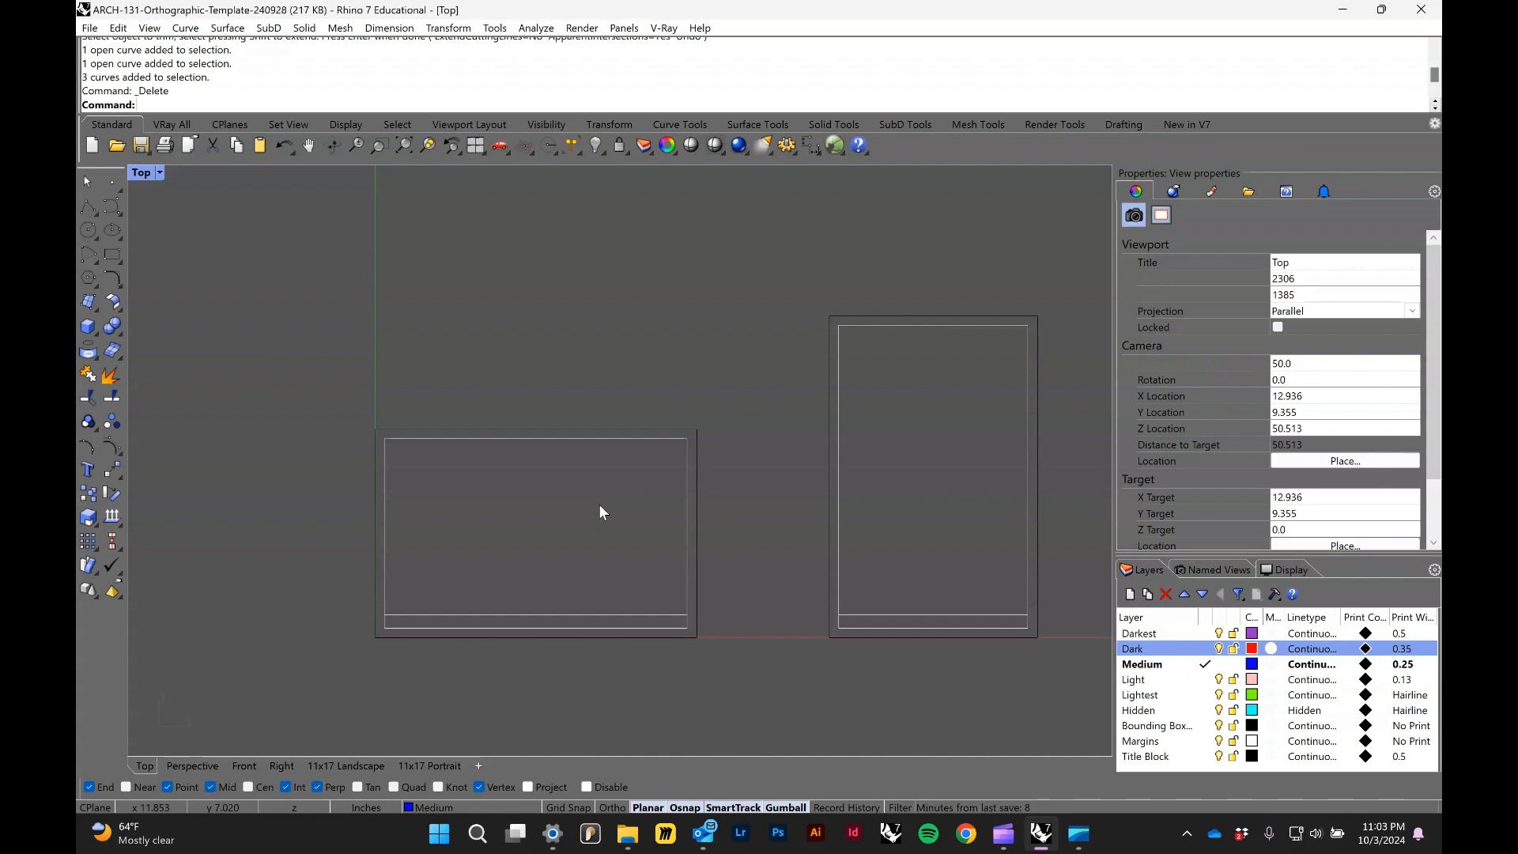
{"action": "type", "text": "Show"}
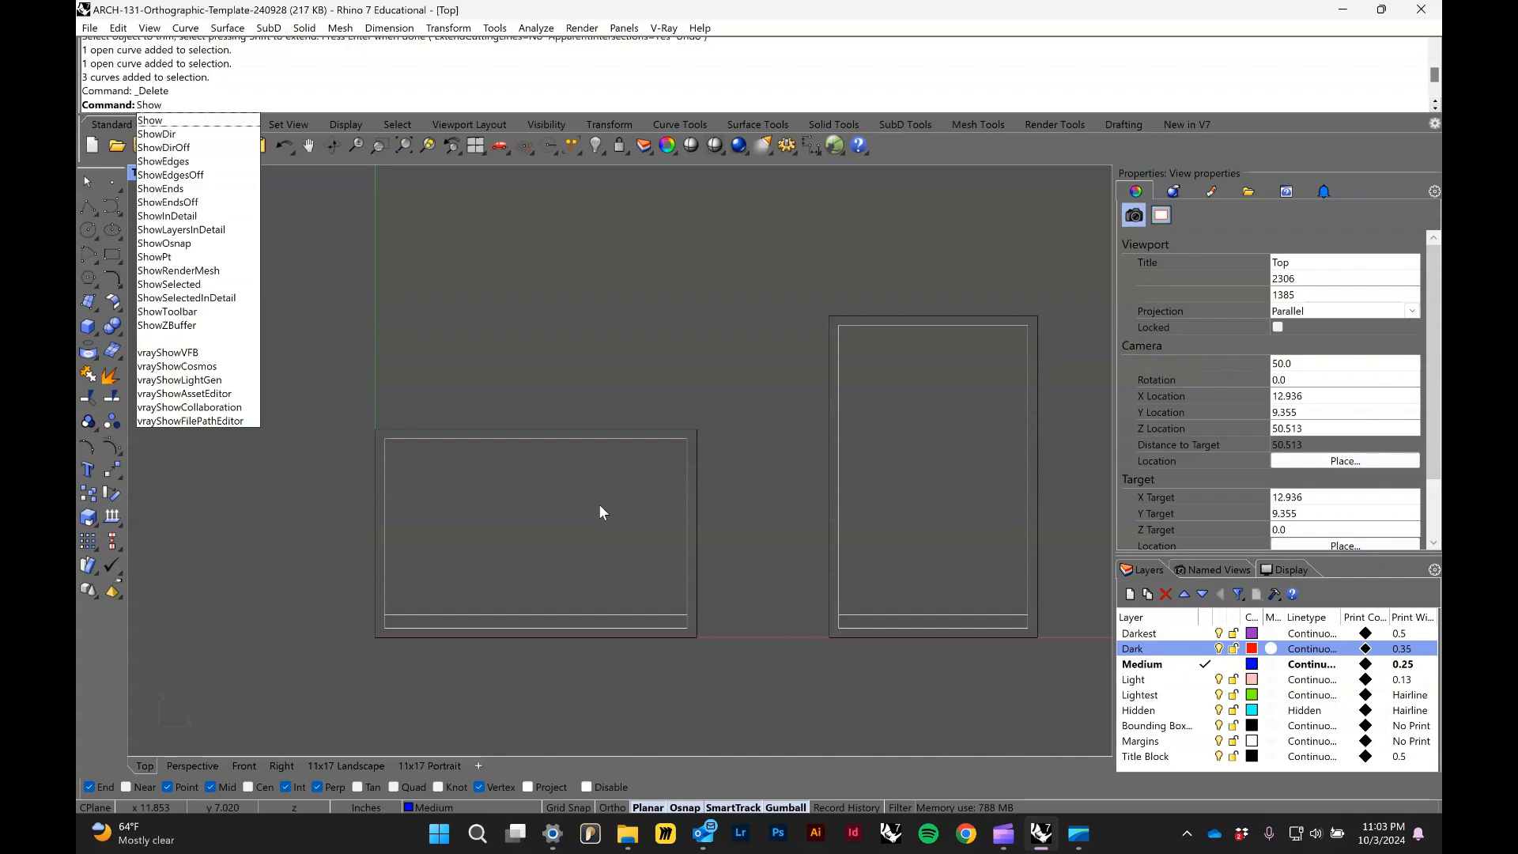
{"action": "key", "text": "Return"}
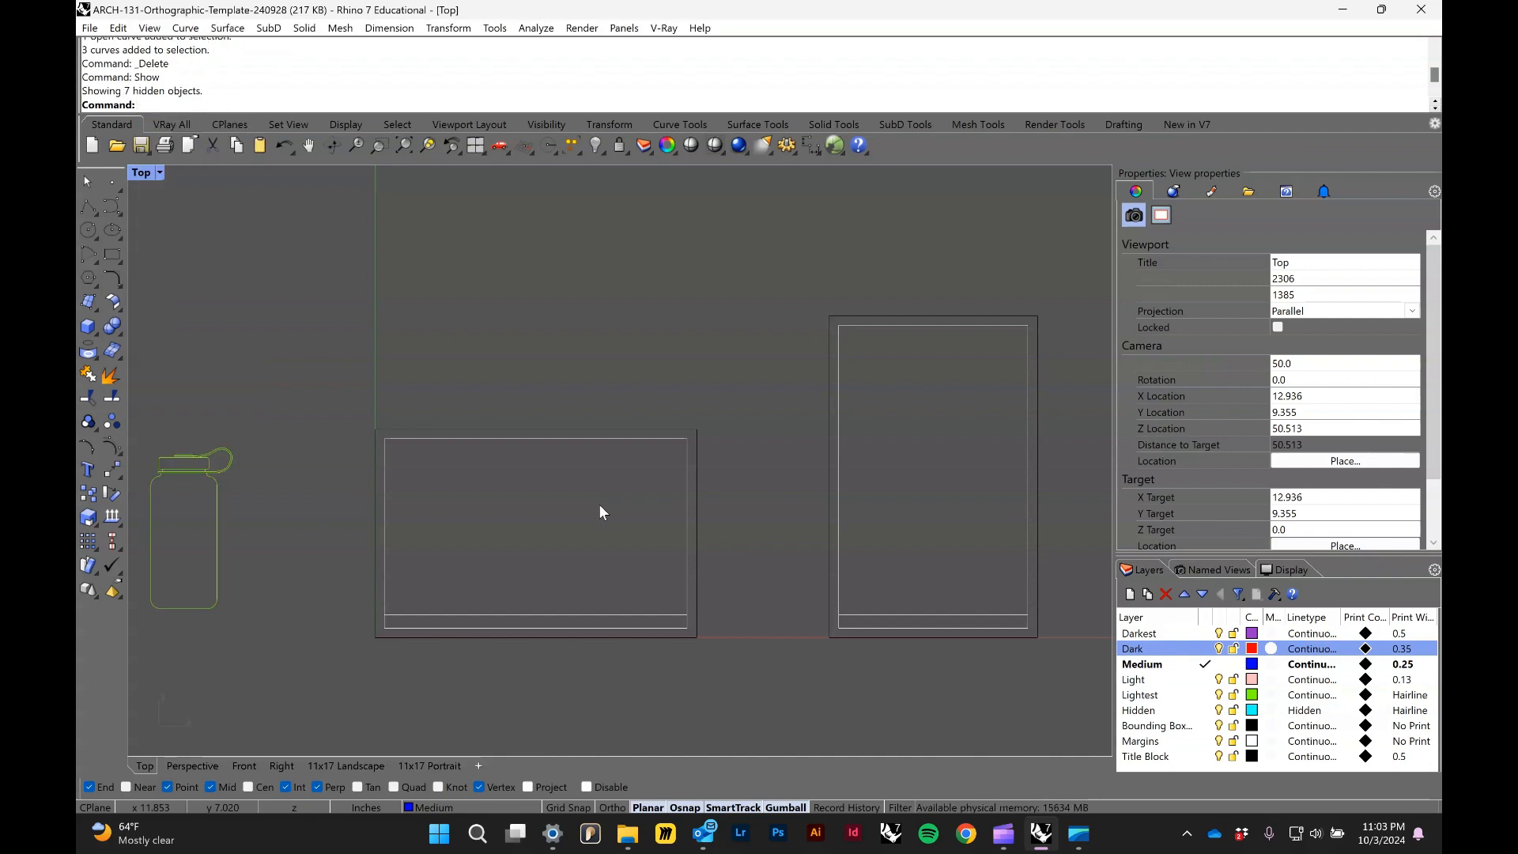
Step: Move the water bottle curves horizontally into the middle of the landscape sheet and deselect them
{"action": "left_click_drag", "start_coordinate": [147, 410], "coordinate": [149, 408]}
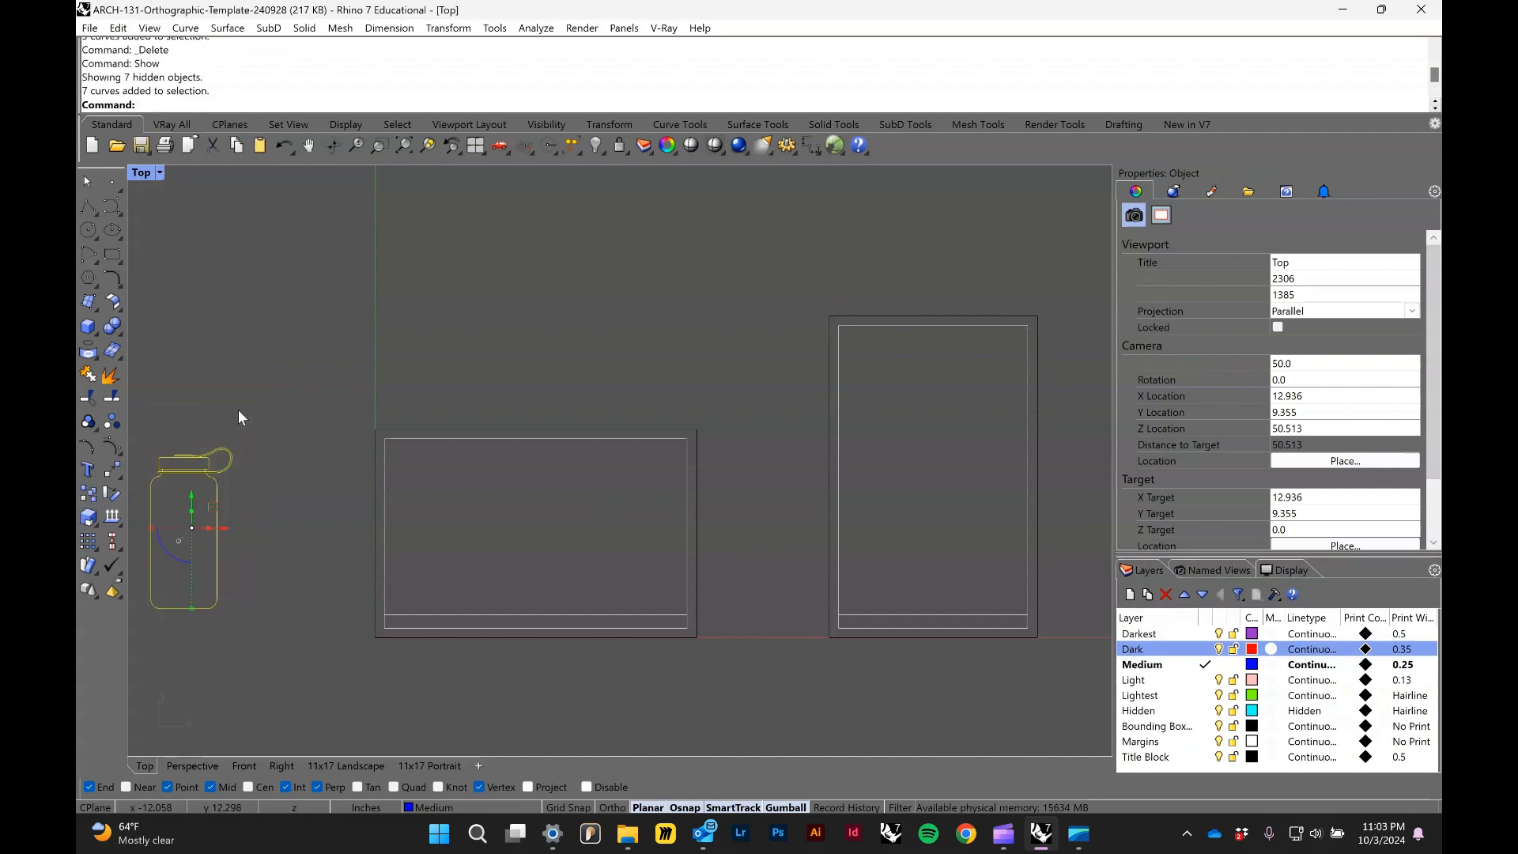
{"action": "left_click_drag", "start_coordinate": [225, 527], "coordinate": [577, 549]}
{"action": "left_click", "coordinate": [633, 530]}
{"action": "left_click_drag", "start_coordinate": [488, 388], "coordinate": [599, 644]}
{"action": "left_click", "coordinate": [402, 297]}
{"action": "left_click_drag", "start_coordinate": [457, 395], "coordinate": [595, 633]}
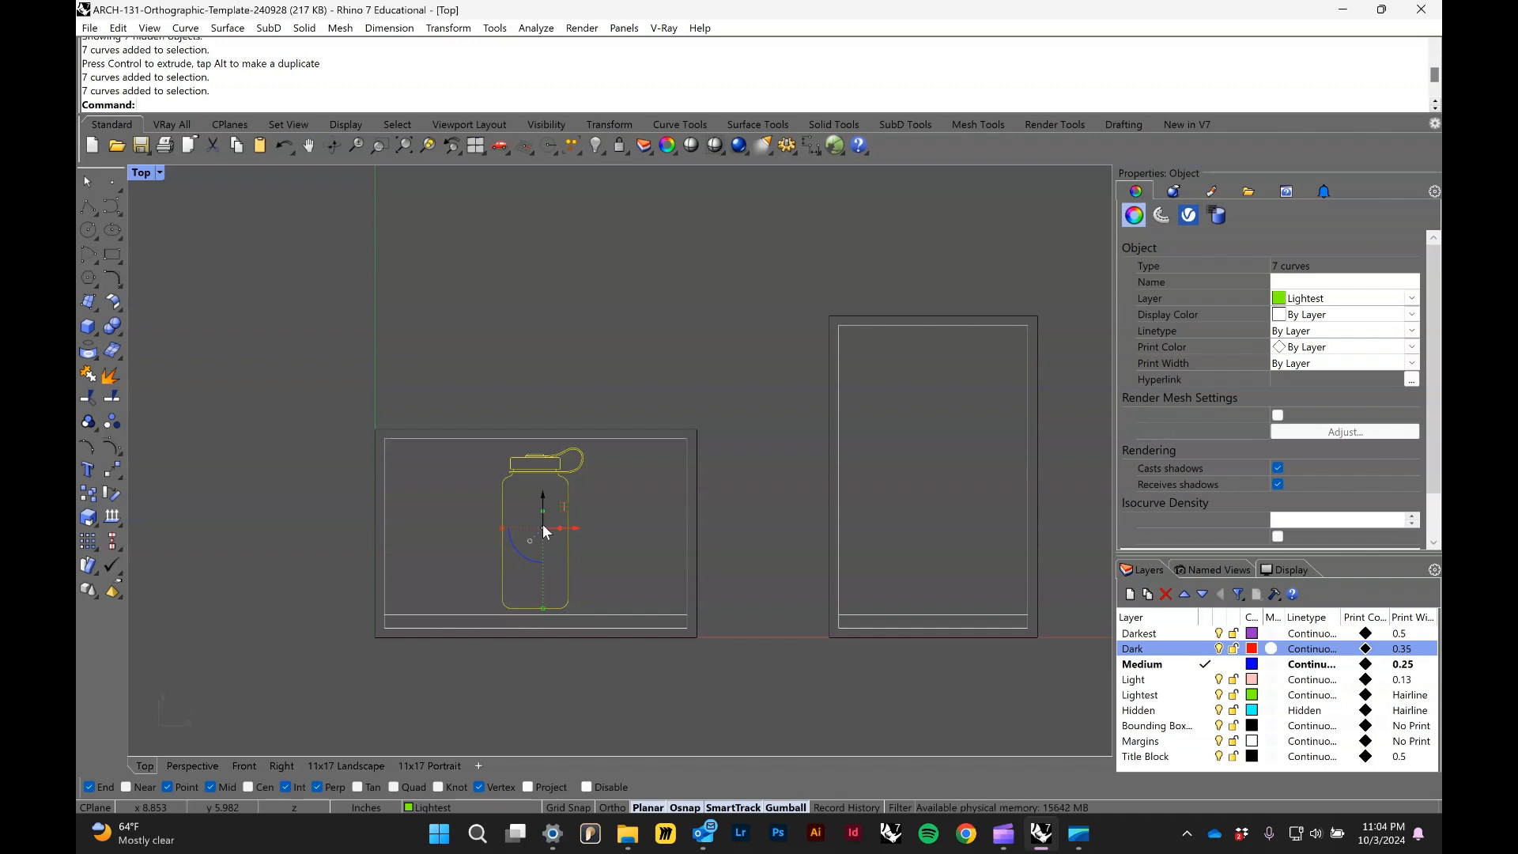
{"action": "scroll", "coordinate": [599, 516], "scroll_direction": "up", "scroll_amount": 2}
{"action": "key", "text": "Escape"}
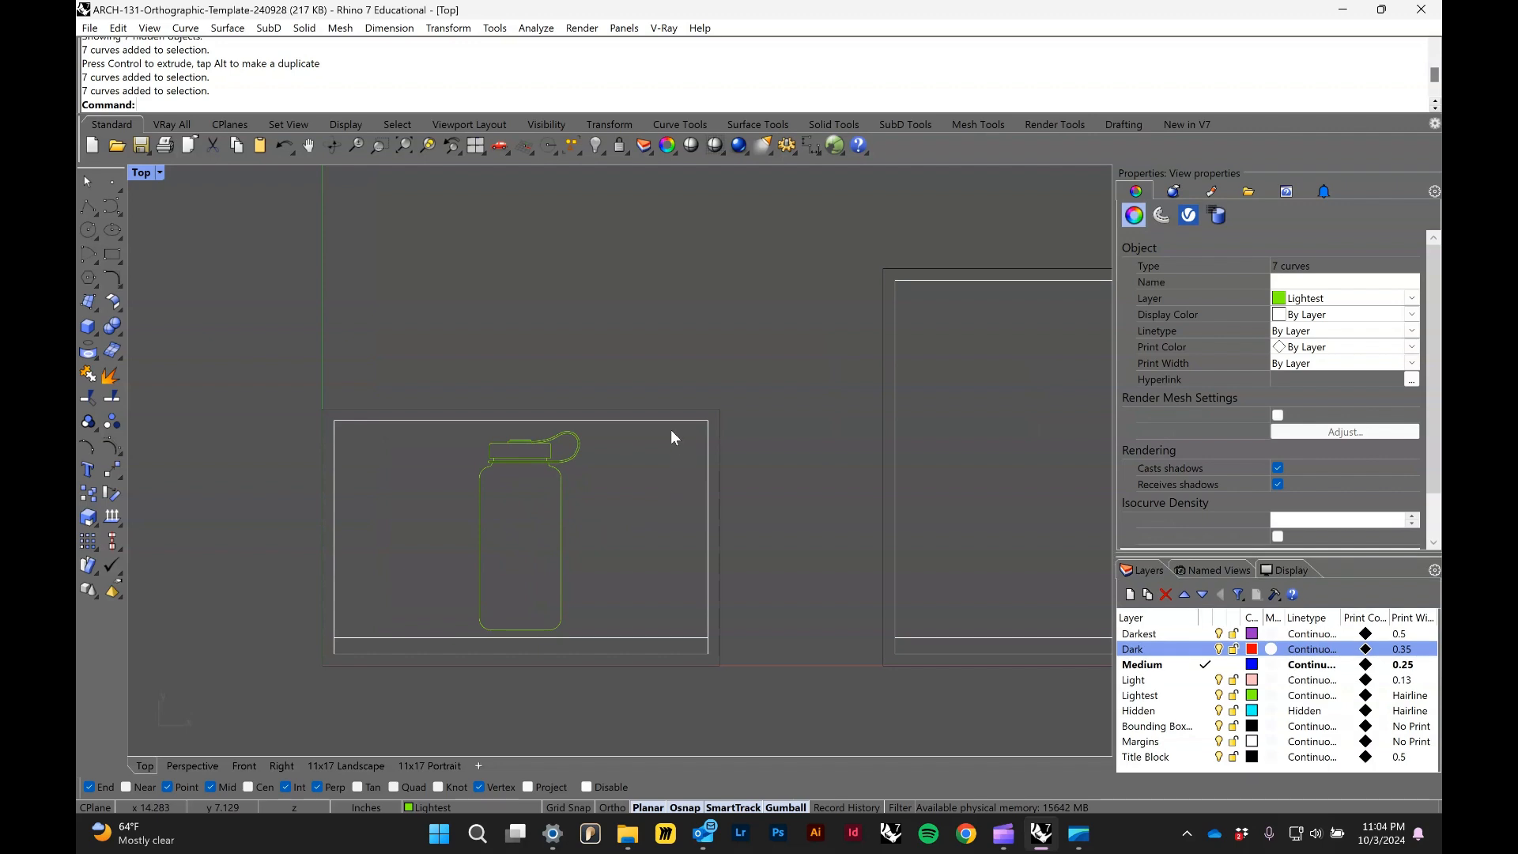
Step: Select the landscape sheet's outer rectangle to check its layer, and clear the selection
{"action": "right_click_drag", "start_coordinate": [443, 400], "coordinate": [484, 335]}
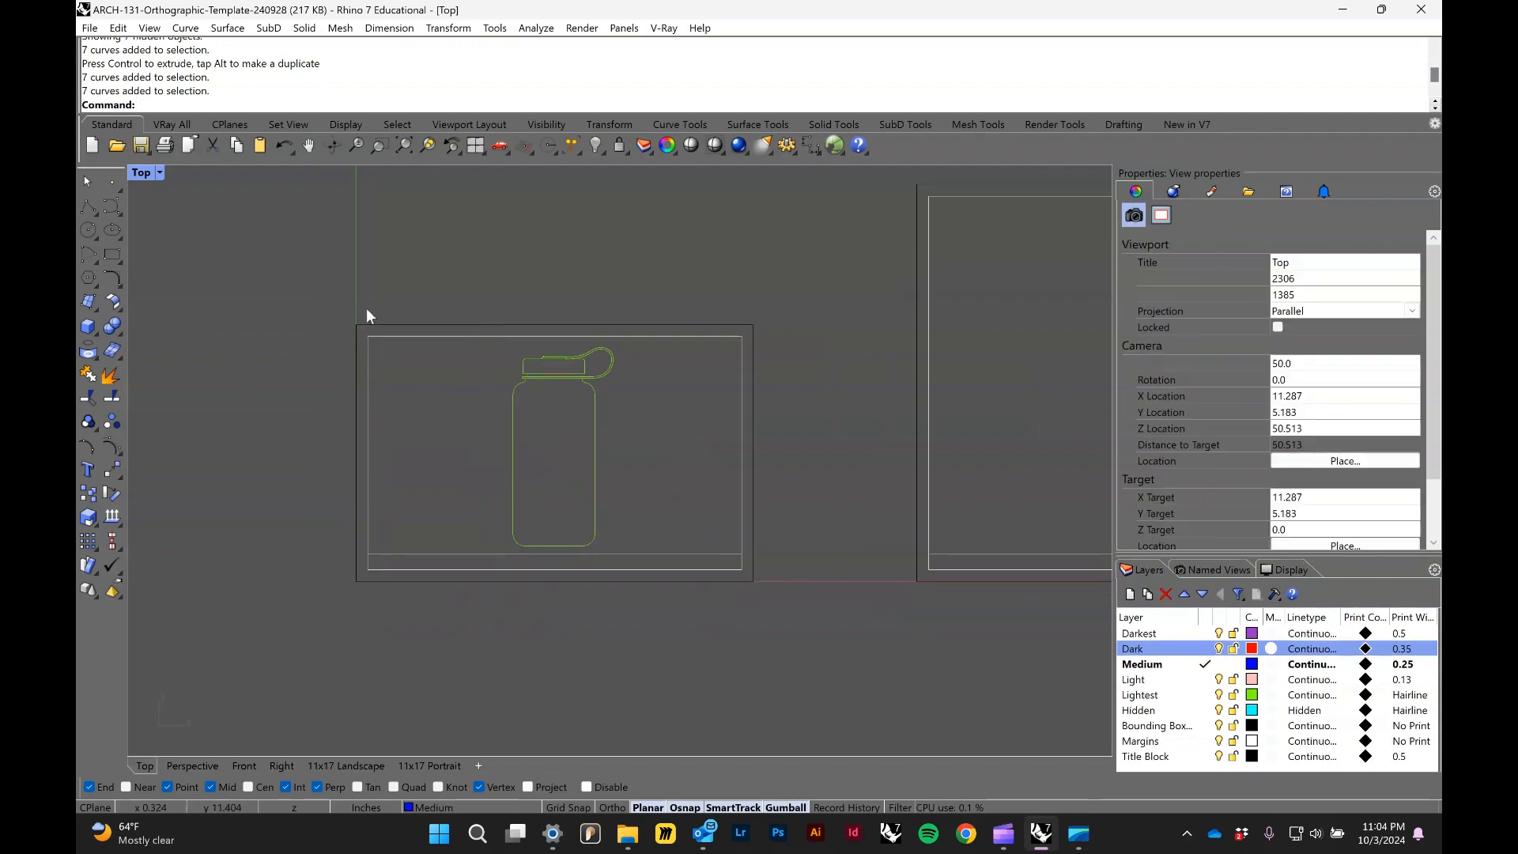
{"action": "left_click", "coordinate": [754, 551]}
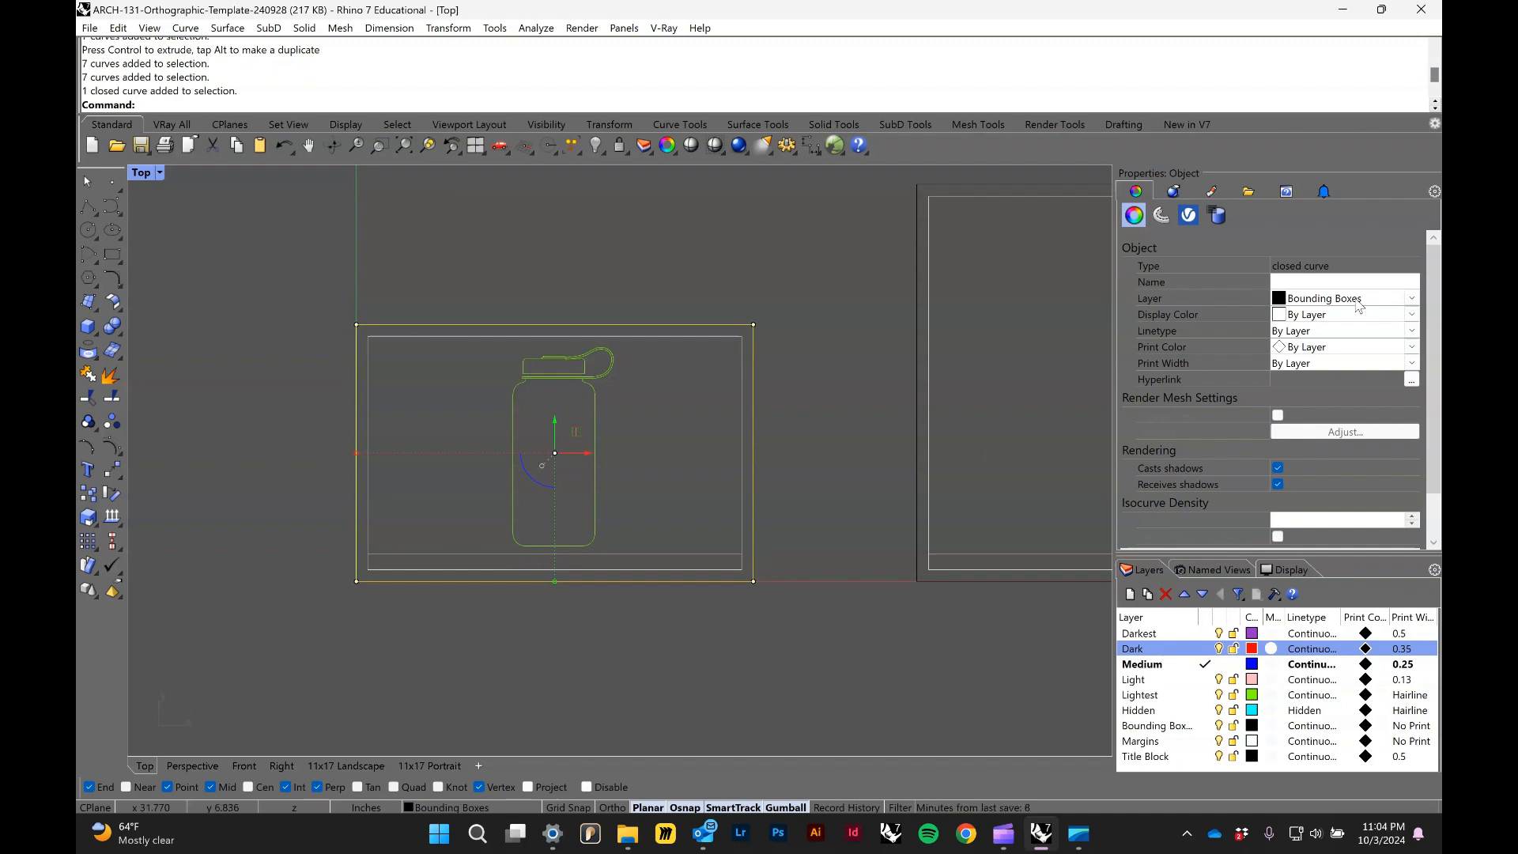
{"action": "scroll", "coordinate": [663, 454], "scroll_direction": "up", "scroll_amount": 1}
{"action": "key", "text": "Escape"}
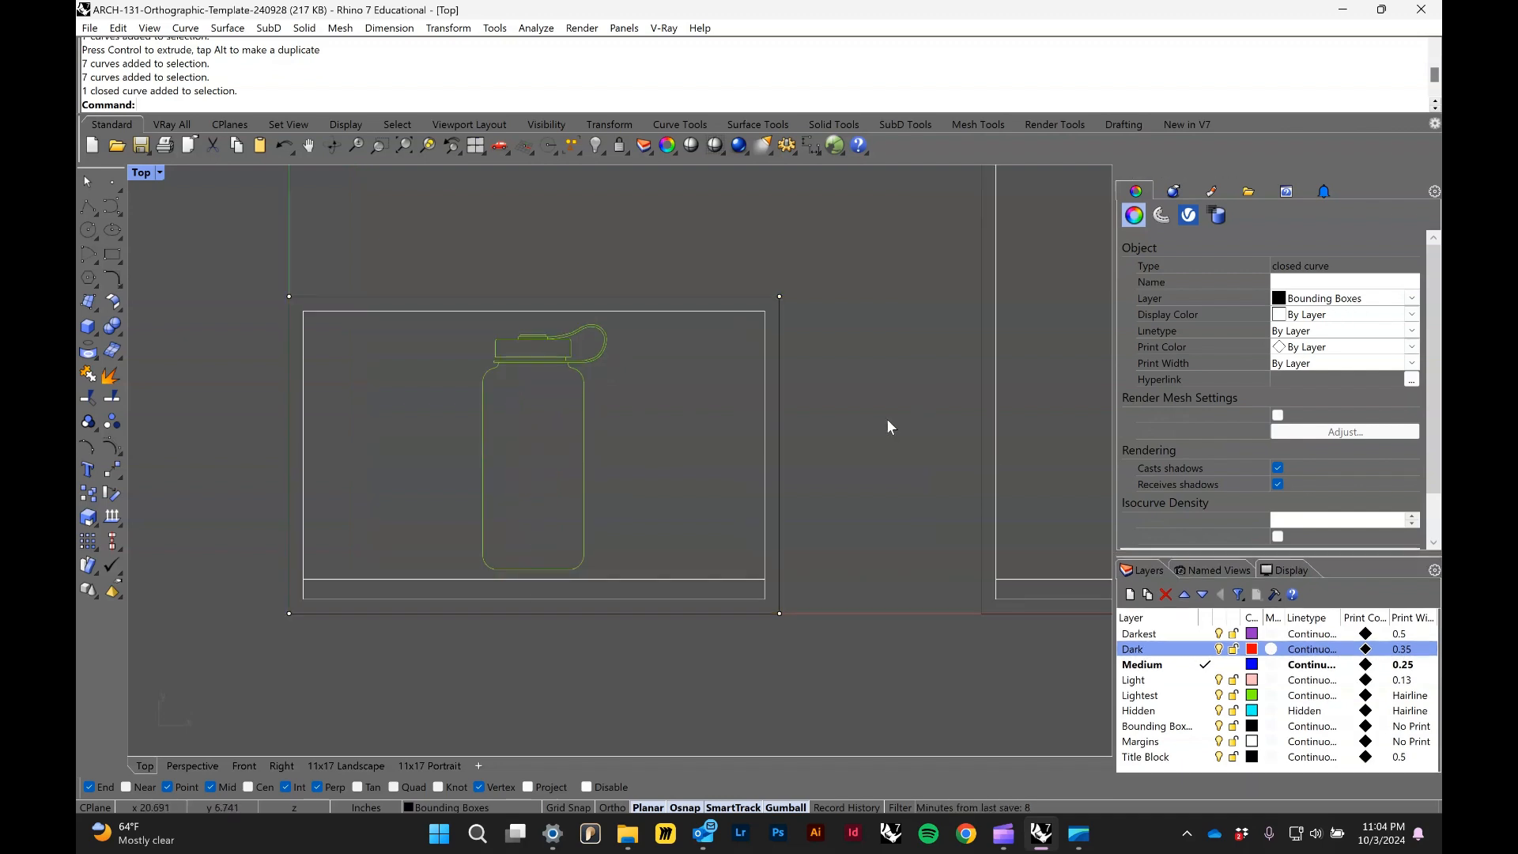
Step: Measure the width and the height of the landscape sheet's outer rectangle with the Distance command
{"action": "type", "text": "Distance"}
{"action": "key", "text": "Return"}
{"action": "left_click", "coordinate": [286, 296]}
{"action": "left_click", "coordinate": [778, 297]}
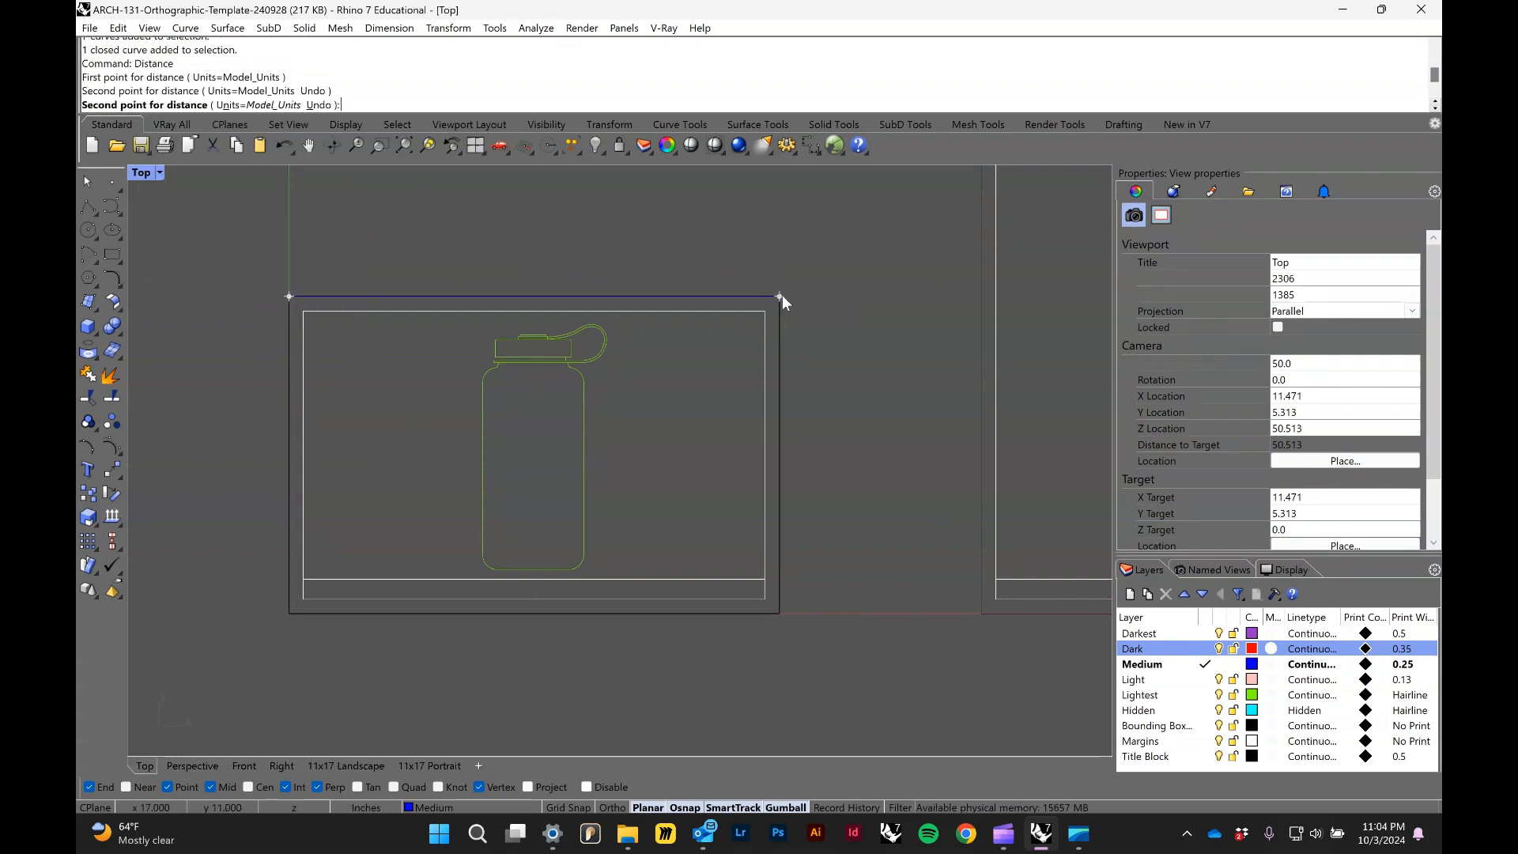
{"action": "key", "text": "Return"}
{"action": "left_click", "coordinate": [286, 296]}
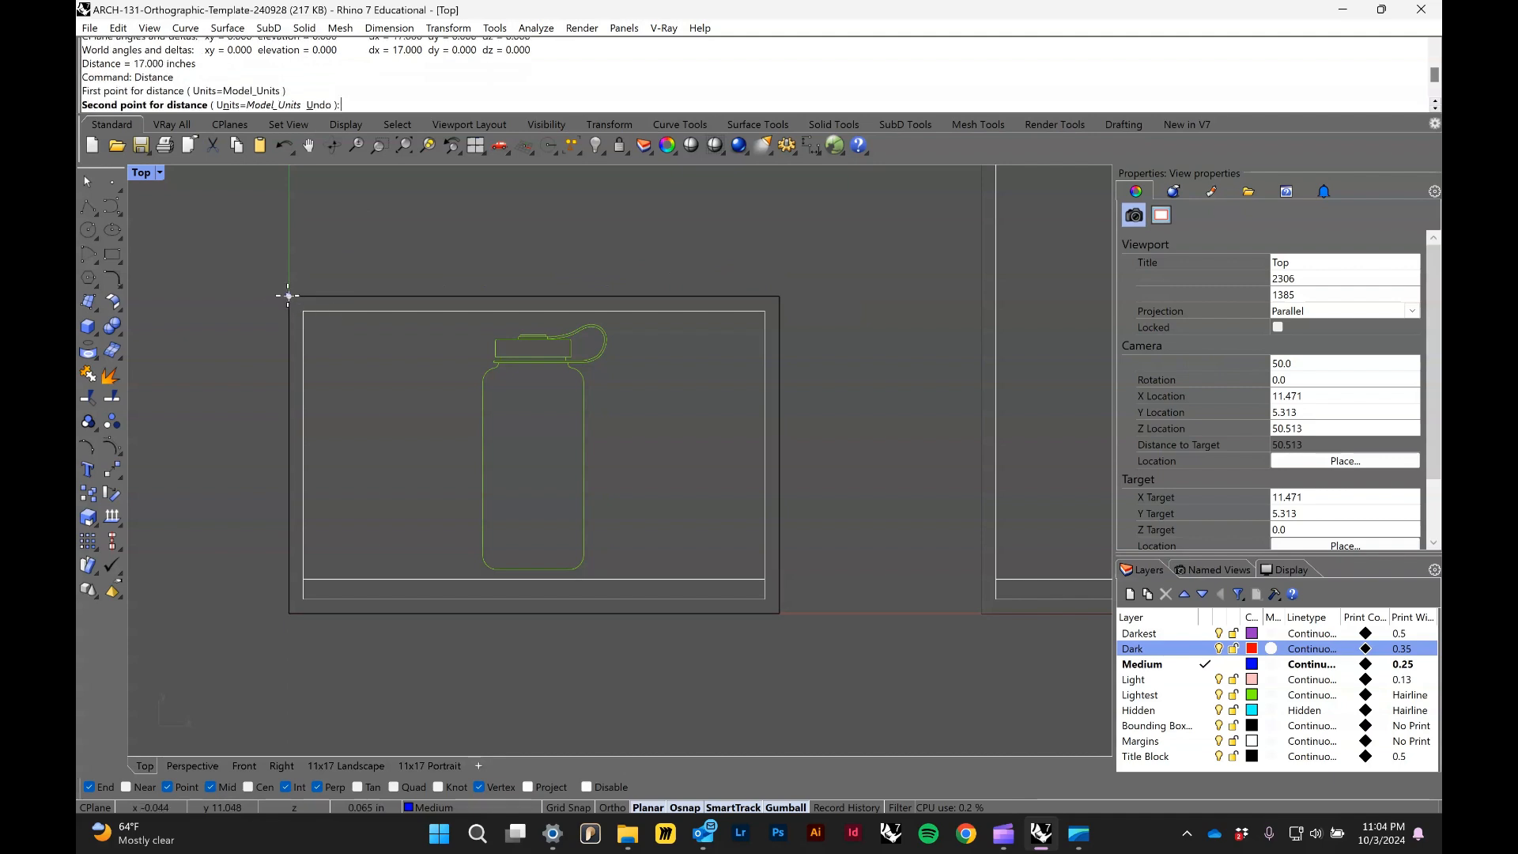
{"action": "left_click", "coordinate": [289, 614]}
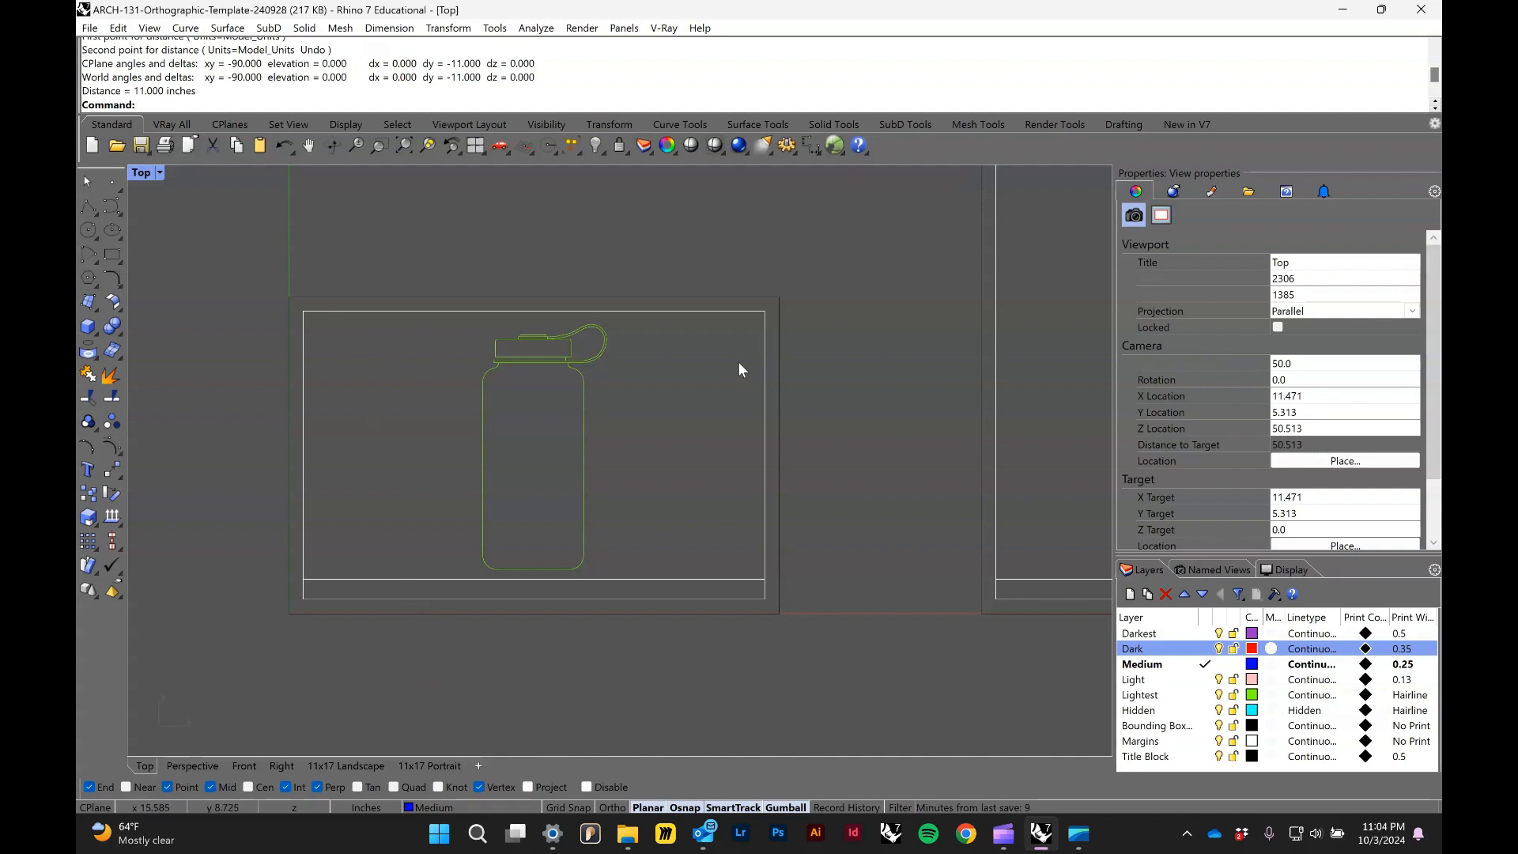
Step: Examine how far the model space and its grid axes extend around the two template sheets
{"action": "scroll", "coordinate": [727, 378], "scroll_direction": "down", "scroll_amount": 2}
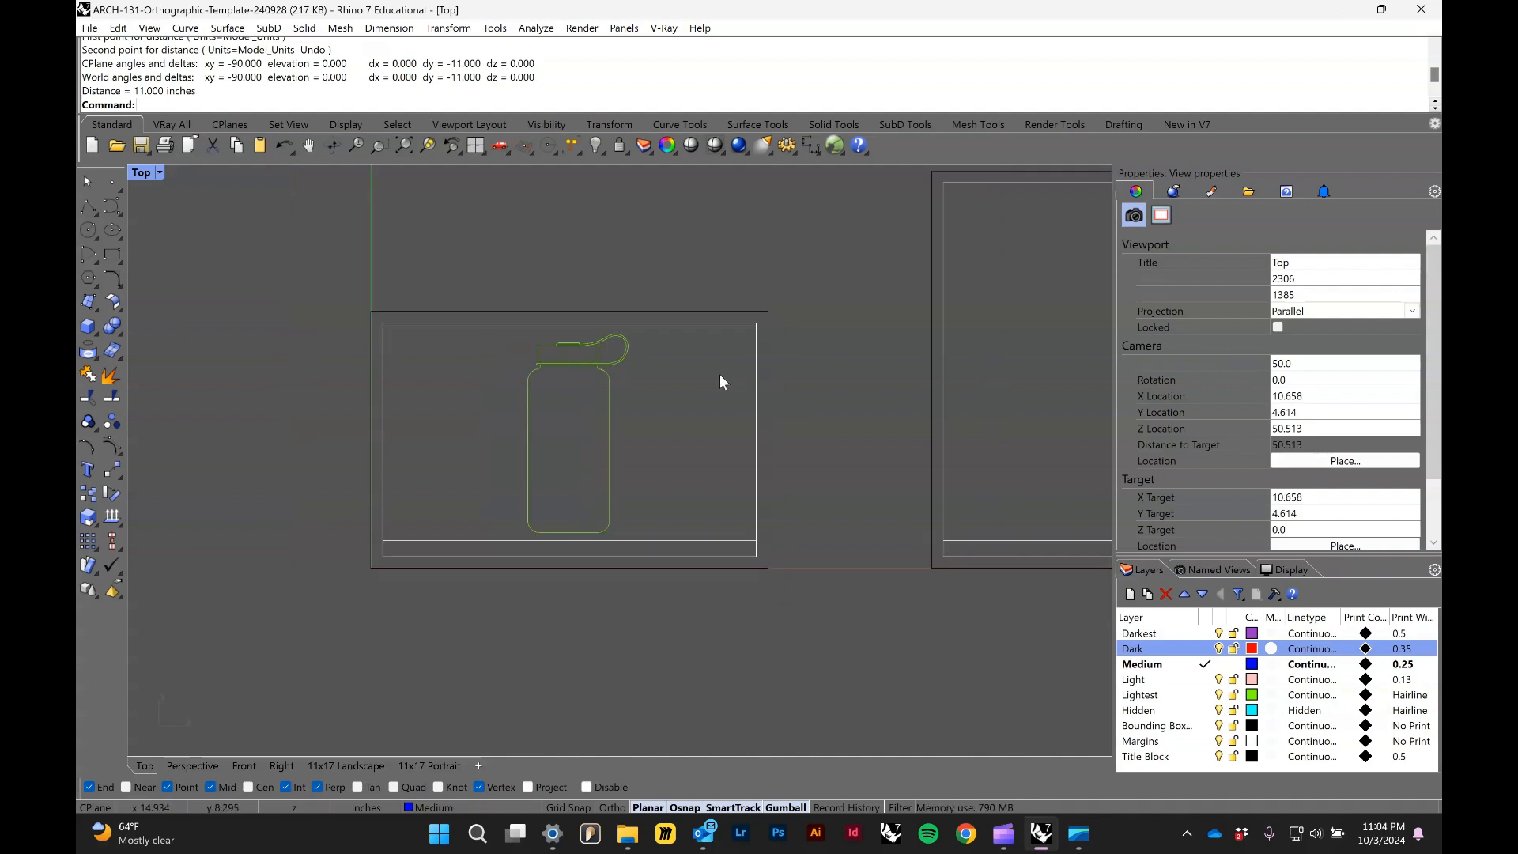
{"action": "scroll", "coordinate": [713, 356], "scroll_direction": "down", "scroll_amount": 2}
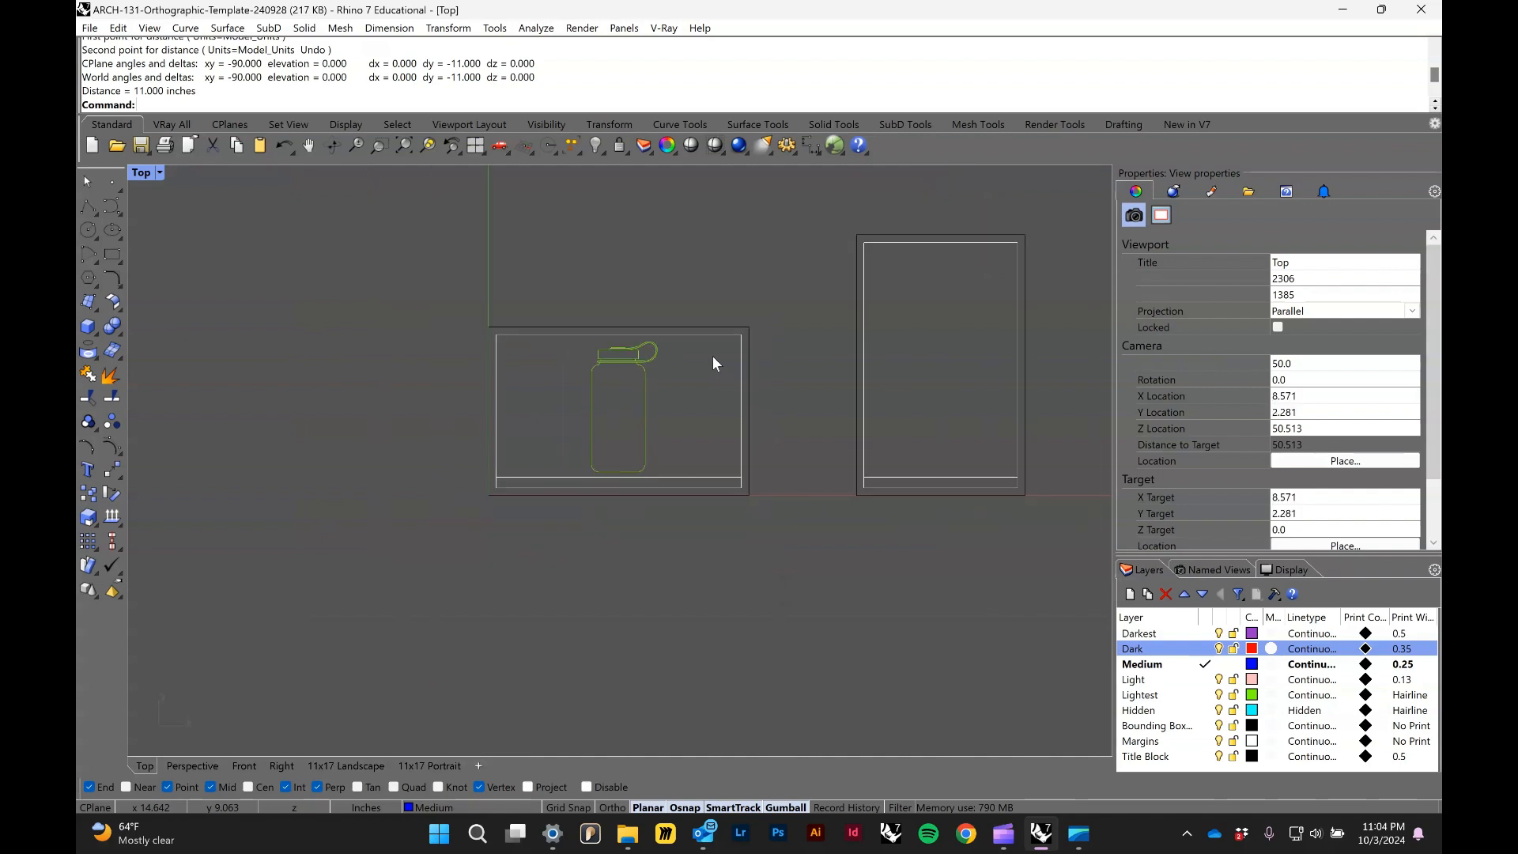
{"action": "scroll", "coordinate": [711, 357], "scroll_direction": "down", "scroll_amount": 3}
{"action": "scroll", "coordinate": [614, 439], "scroll_direction": "up", "scroll_amount": 4}
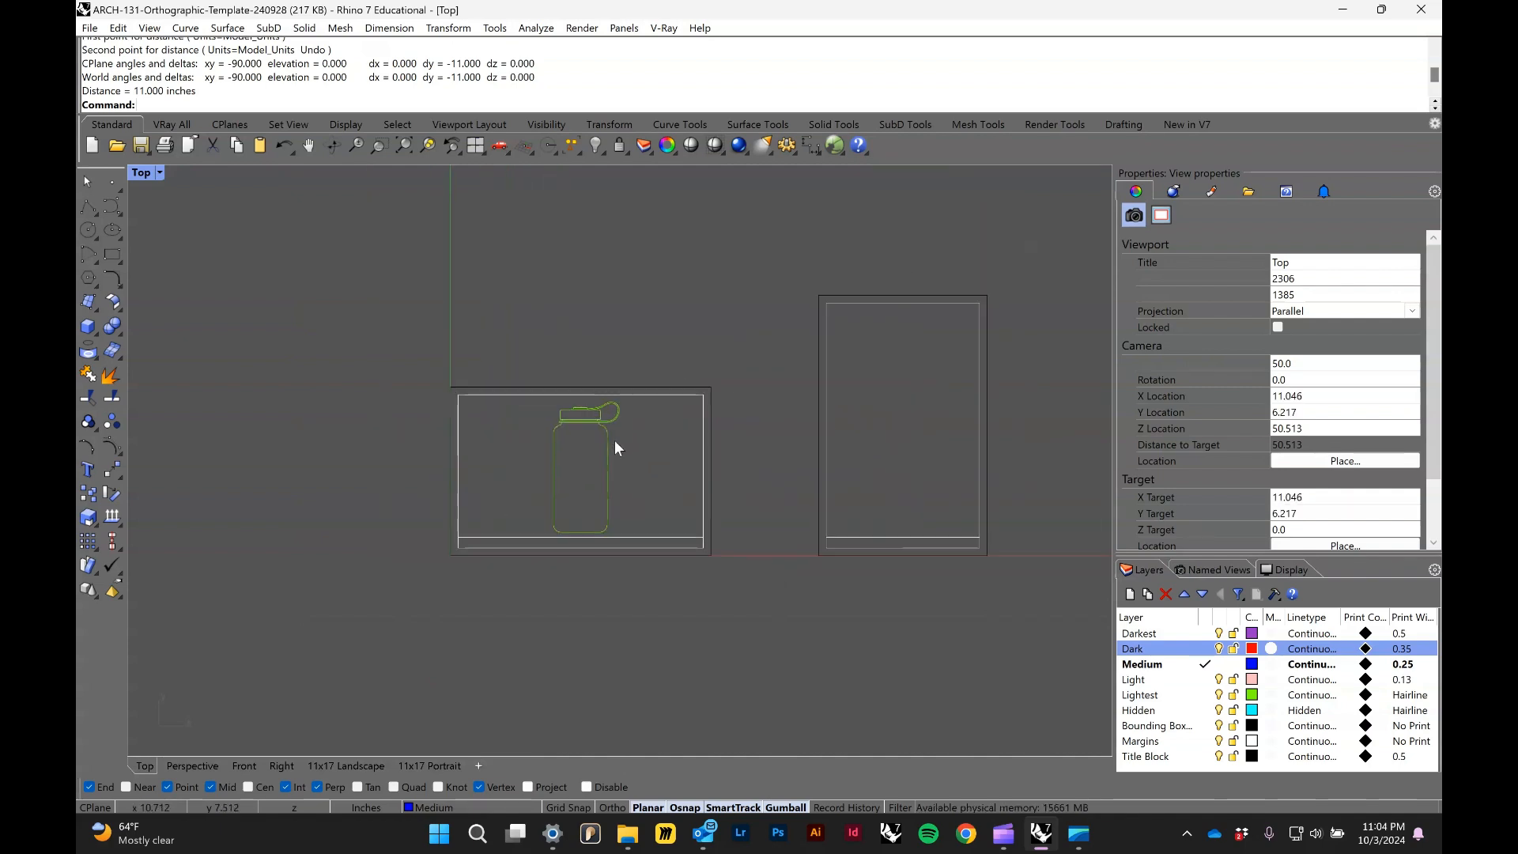
{"action": "scroll", "coordinate": [608, 426], "scroll_direction": "down", "scroll_amount": 2}
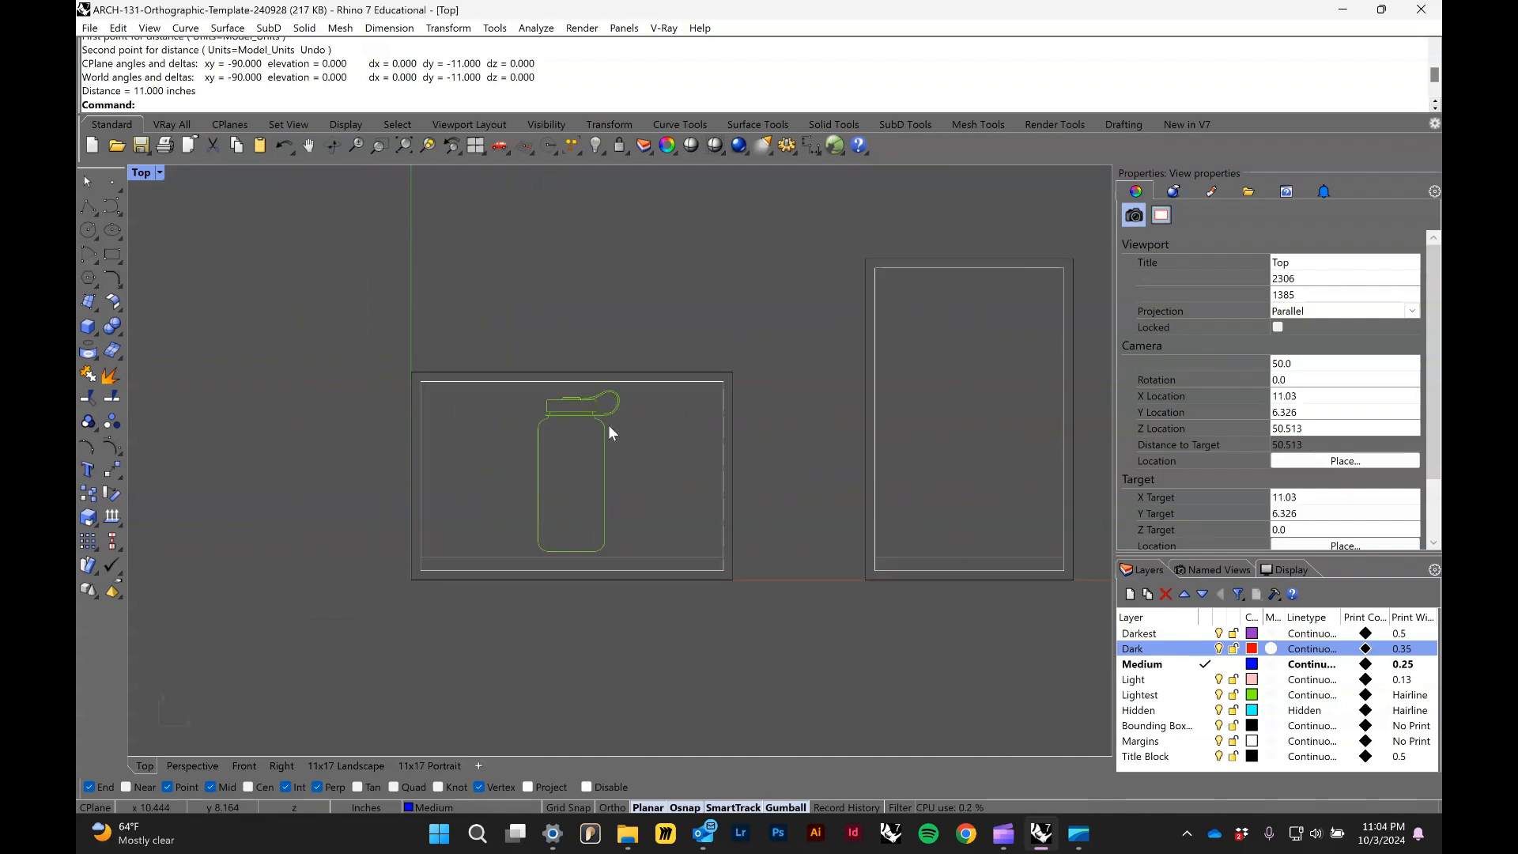
{"action": "scroll", "coordinate": [605, 418], "scroll_direction": "down", "scroll_amount": 6}
{"action": "scroll", "coordinate": [605, 413], "scroll_direction": "down", "scroll_amount": 8}
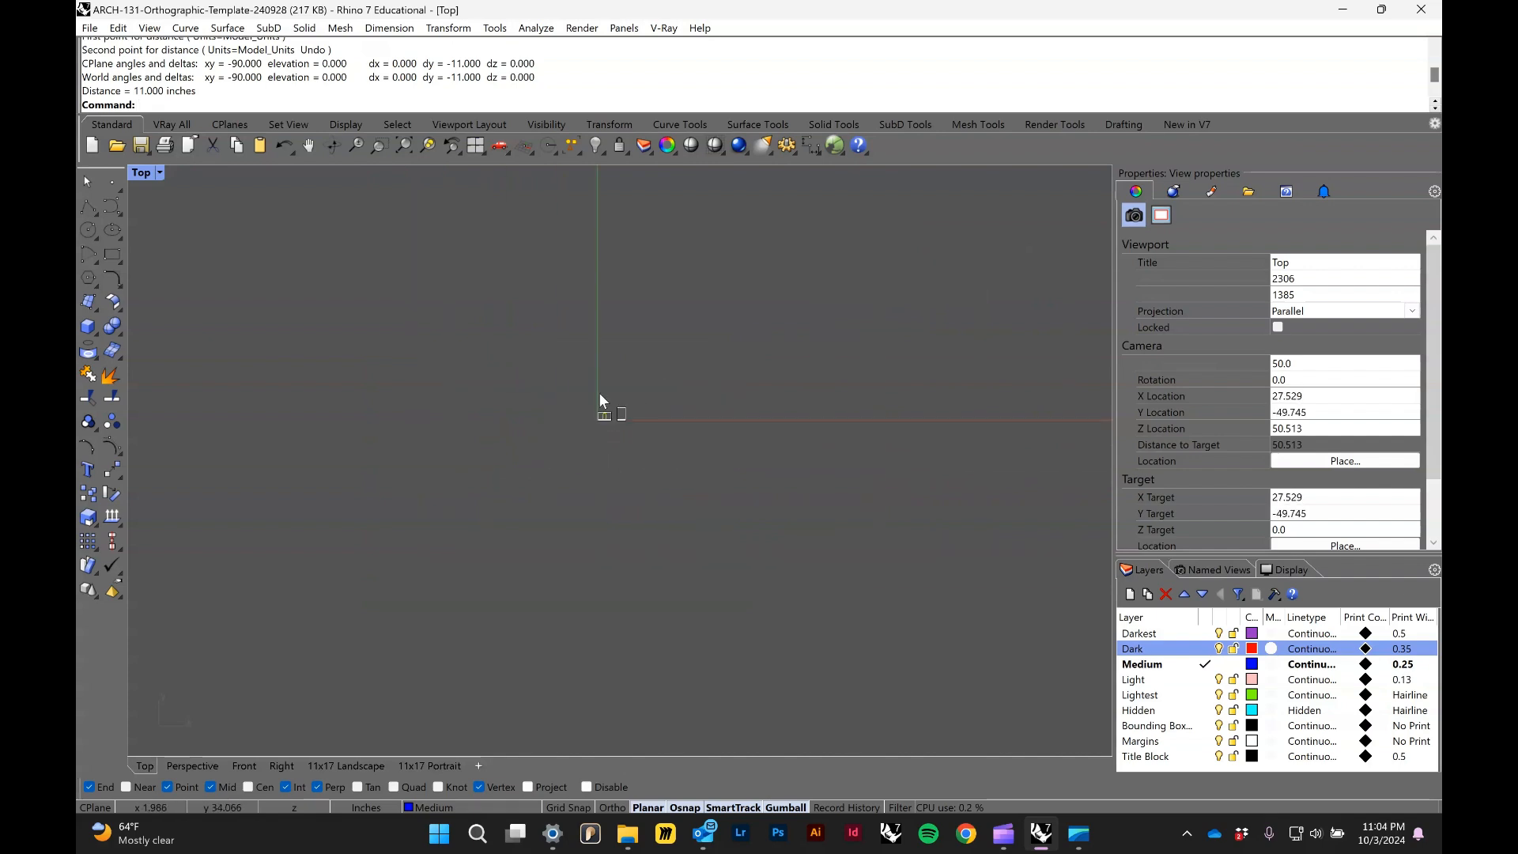
{"action": "right_click_drag", "start_coordinate": [582, 448], "coordinate": [571, 414]}
{"action": "scroll", "coordinate": [573, 415], "scroll_direction": "down", "scroll_amount": 4}
{"action": "right_click_drag", "start_coordinate": [682, 355], "coordinate": [652, 513]}
{"action": "scroll", "coordinate": [637, 514], "scroll_direction": "down", "scroll_amount": 2}
{"action": "scroll", "coordinate": [447, 547], "scroll_direction": "up", "scroll_amount": 20}
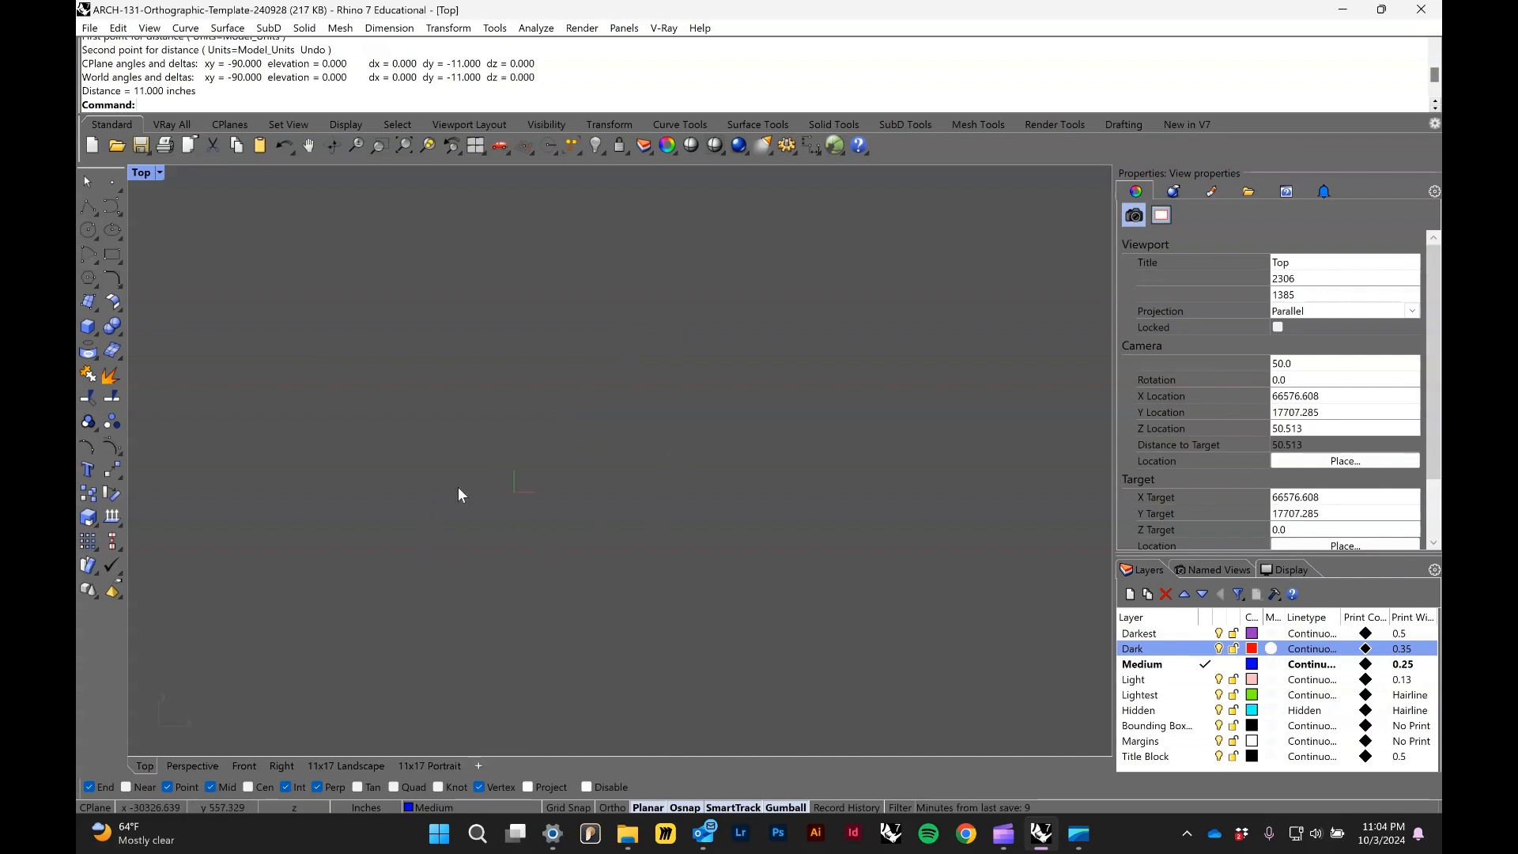
{"action": "scroll", "coordinate": [663, 616], "scroll_direction": "up", "scroll_amount": 14}
{"action": "right_click_drag", "start_coordinate": [352, 370], "coordinate": [604, 518]}
{"action": "scroll", "coordinate": [446, 423], "scroll_direction": "up", "scroll_amount": 10}
{"action": "scroll", "coordinate": [446, 425], "scroll_direction": "down", "scroll_amount": 10}
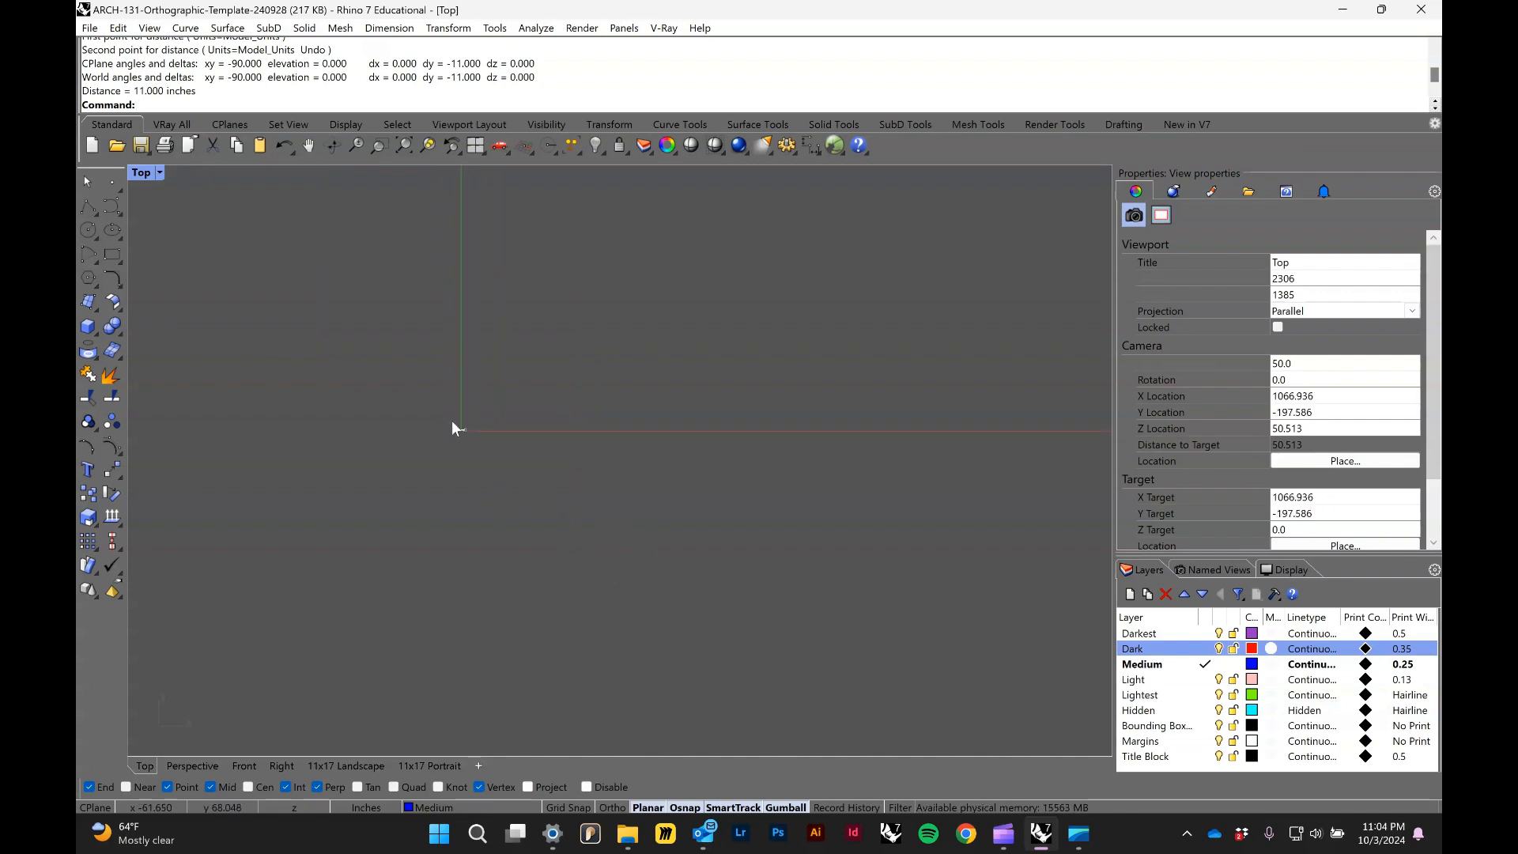
{"action": "right_click_drag", "start_coordinate": [453, 424], "coordinate": [372, 505]}
{"action": "scroll", "coordinate": [369, 504], "scroll_direction": "up", "scroll_amount": 2}
{"action": "scroll", "coordinate": [369, 505], "scroll_direction": "down", "scroll_amount": 5}
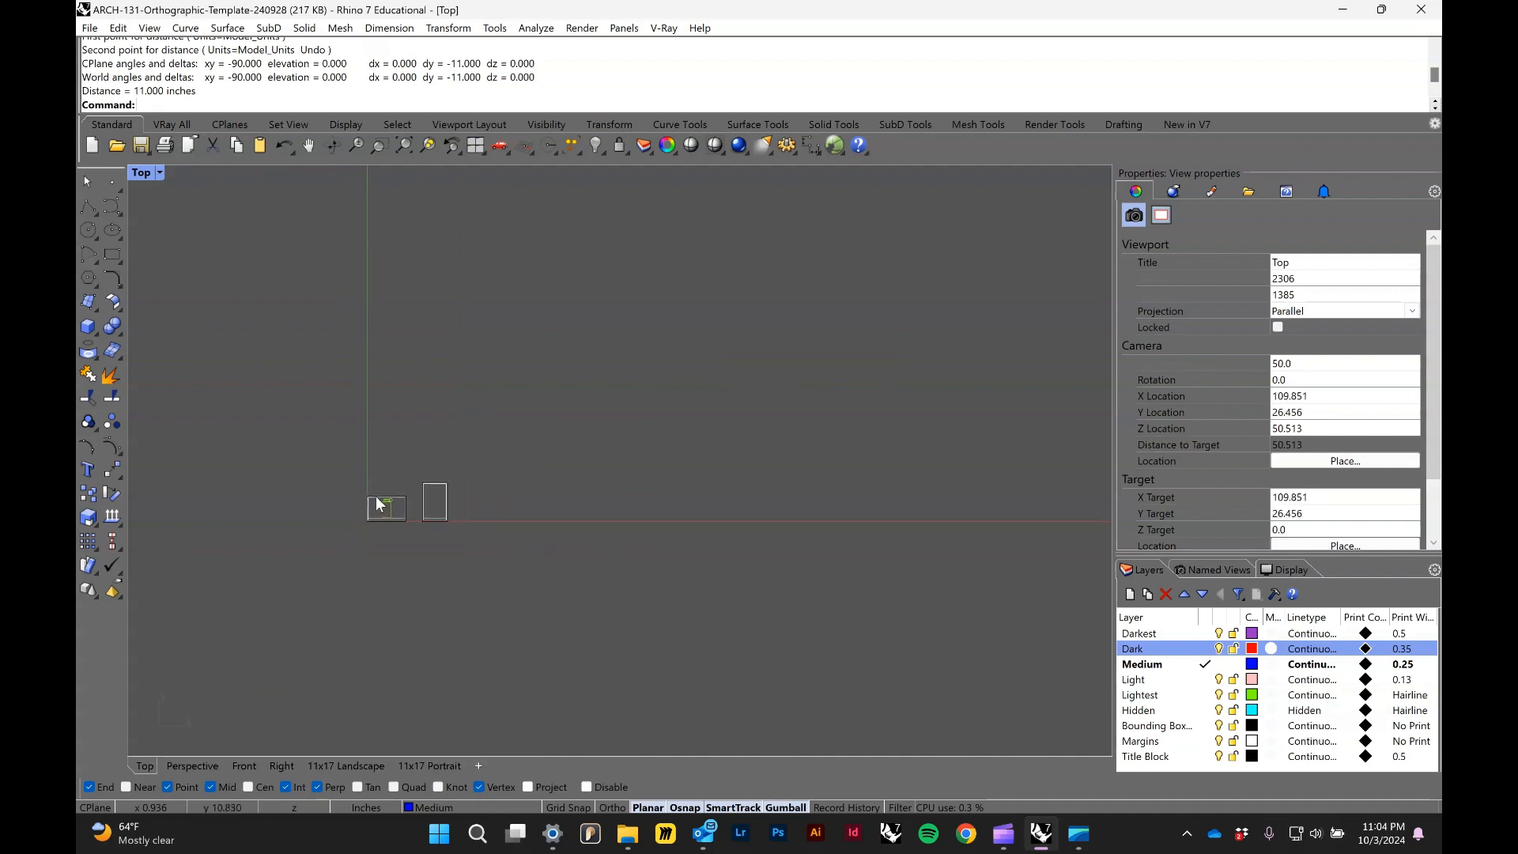
{"action": "scroll", "coordinate": [372, 493], "scroll_direction": "up", "scroll_amount": 4}
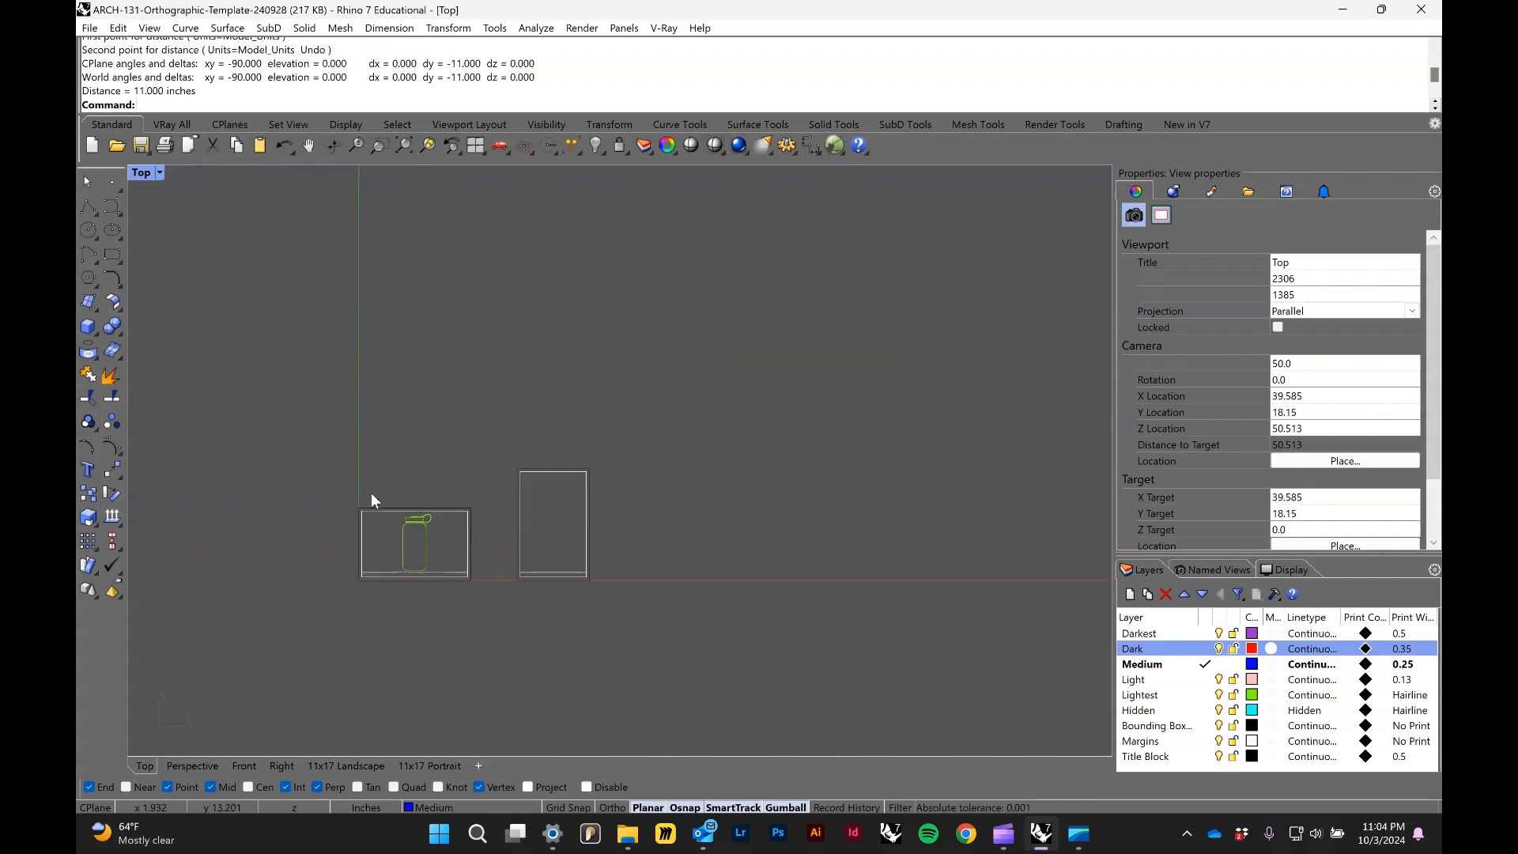
Step: Open the document's Grid options and turn the grid lines on, then off again, for all viewports
{"action": "type", "text": "Options"}
{"action": "key", "text": "Return"}
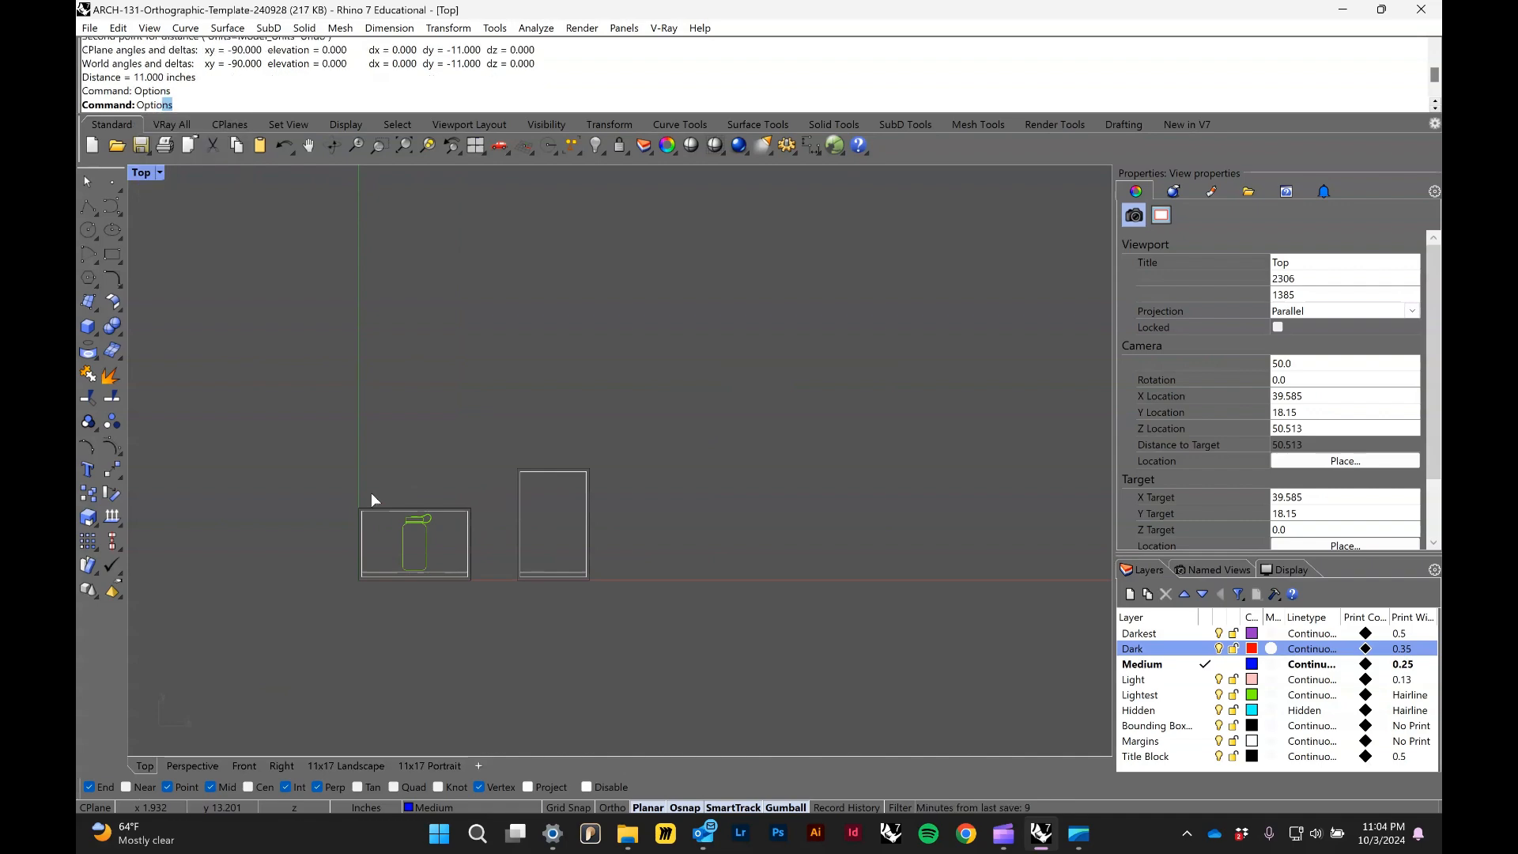
{"action": "left_click_drag", "start_coordinate": [519, 148], "coordinate": [1076, 138]}
{"action": "left_click", "coordinate": [868, 223]}
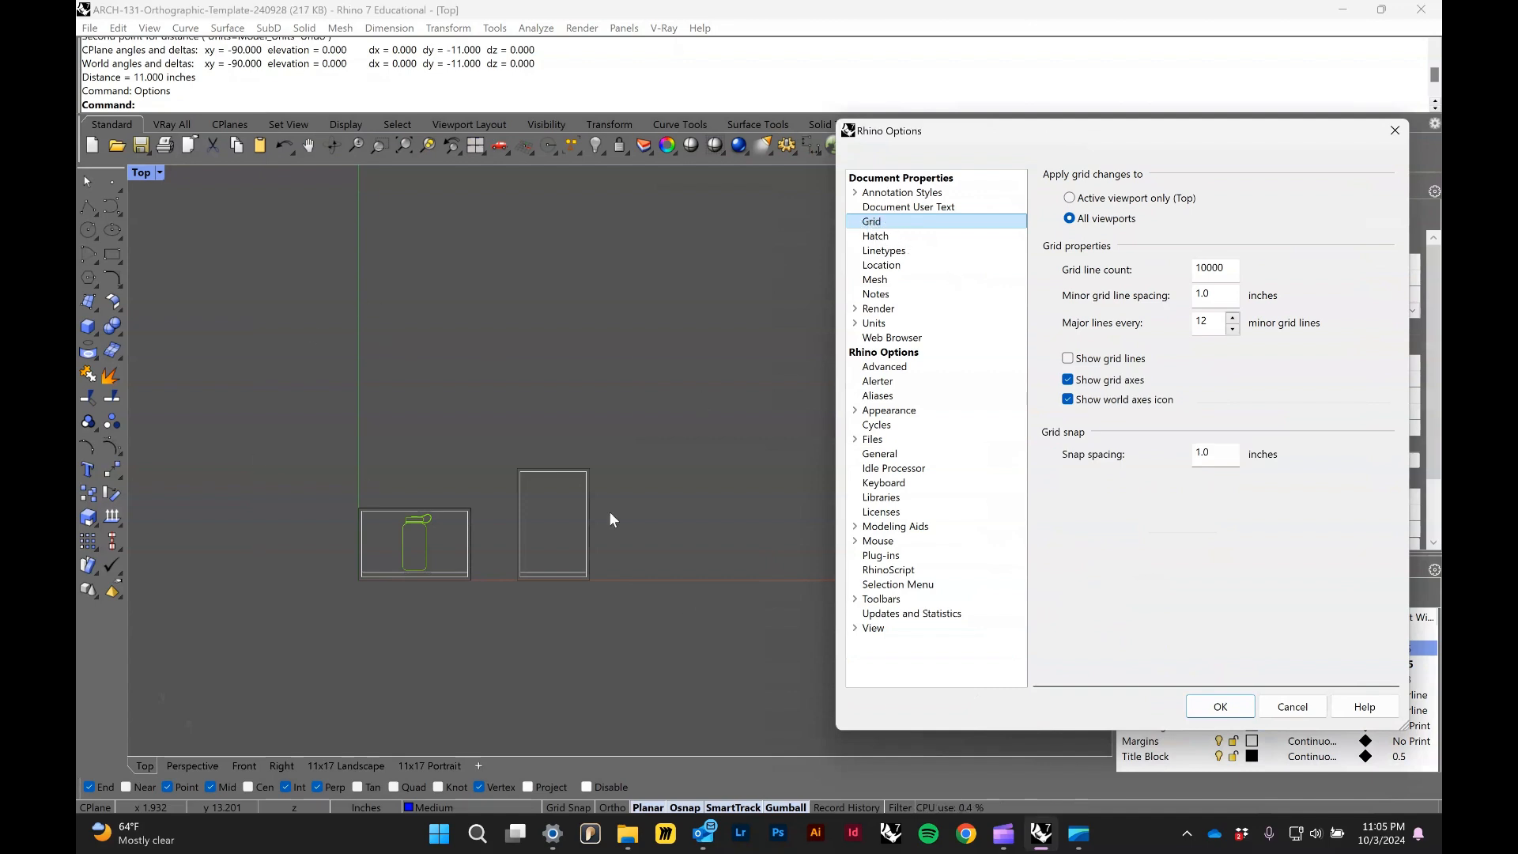
{"action": "left_click", "coordinate": [1092, 360]}
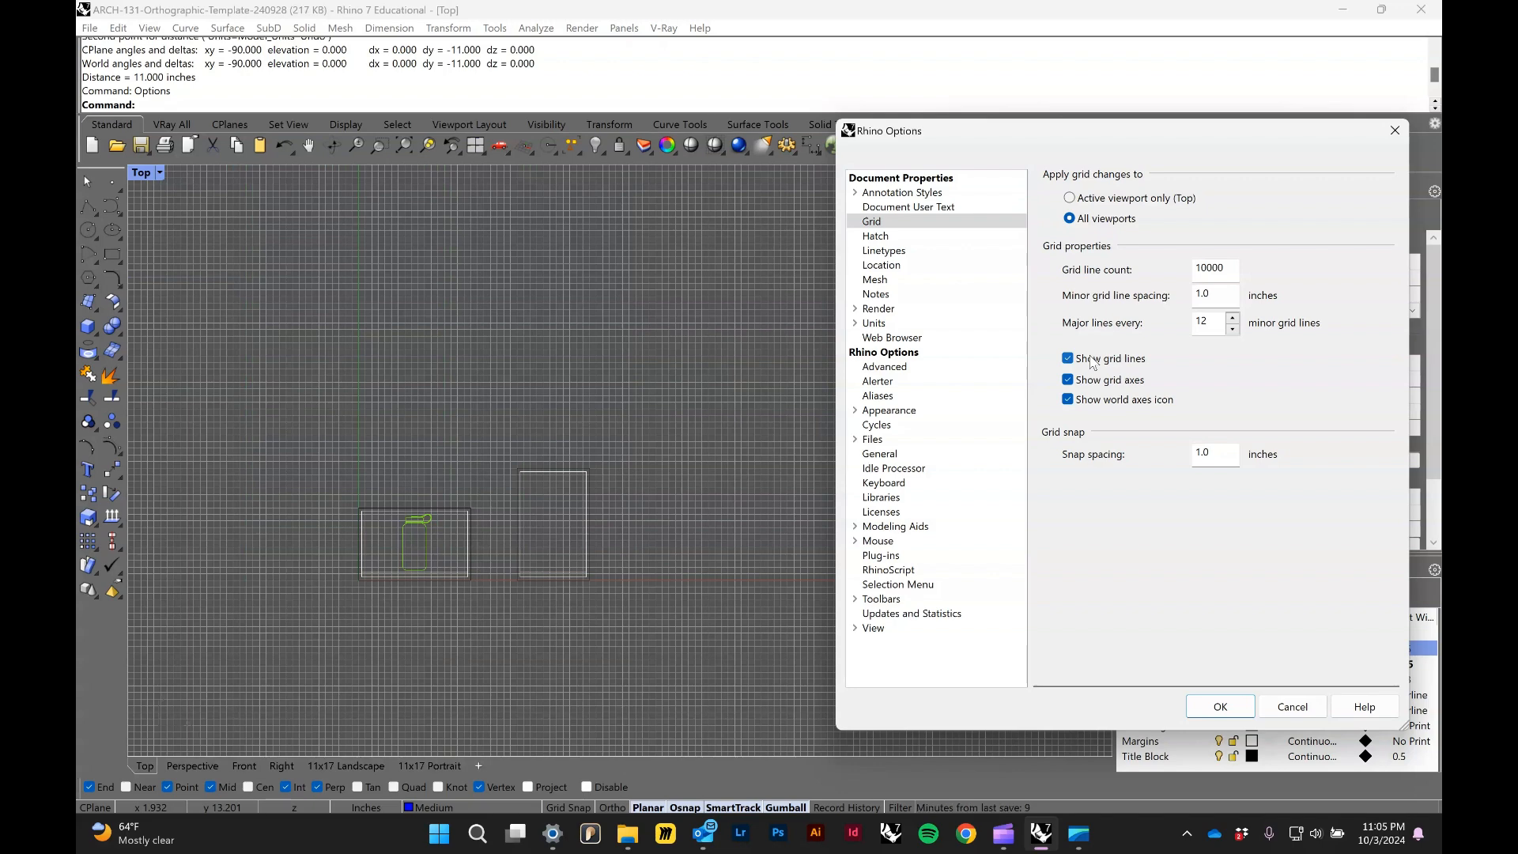
{"action": "left_click", "coordinate": [1092, 361]}
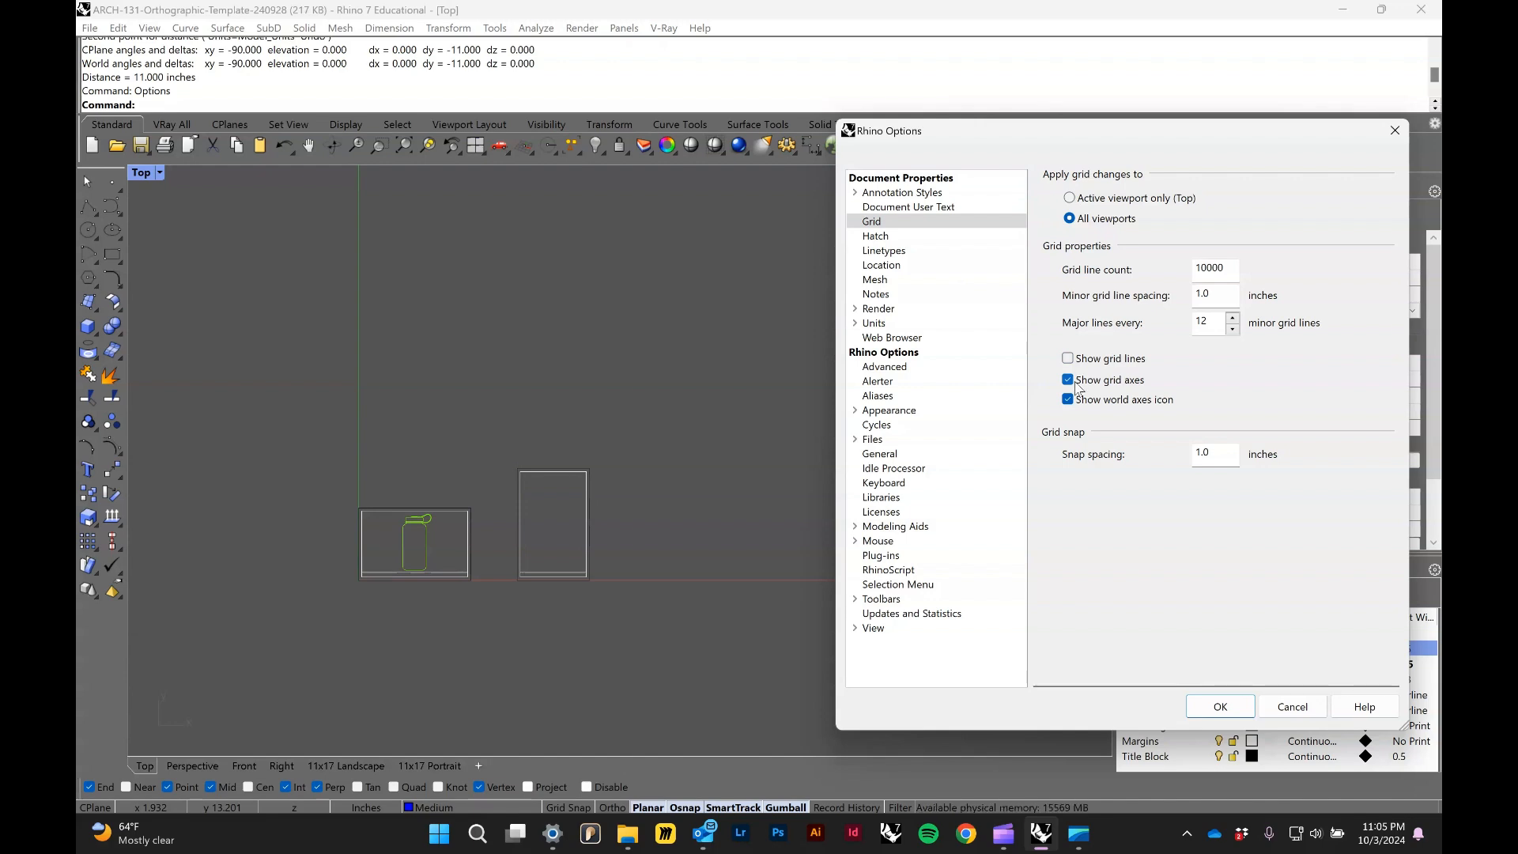
Step: Turn the grid axes off and back on, and accept the Grid options
{"action": "left_click", "coordinate": [1068, 381]}
{"action": "left_click", "coordinate": [1068, 380]}
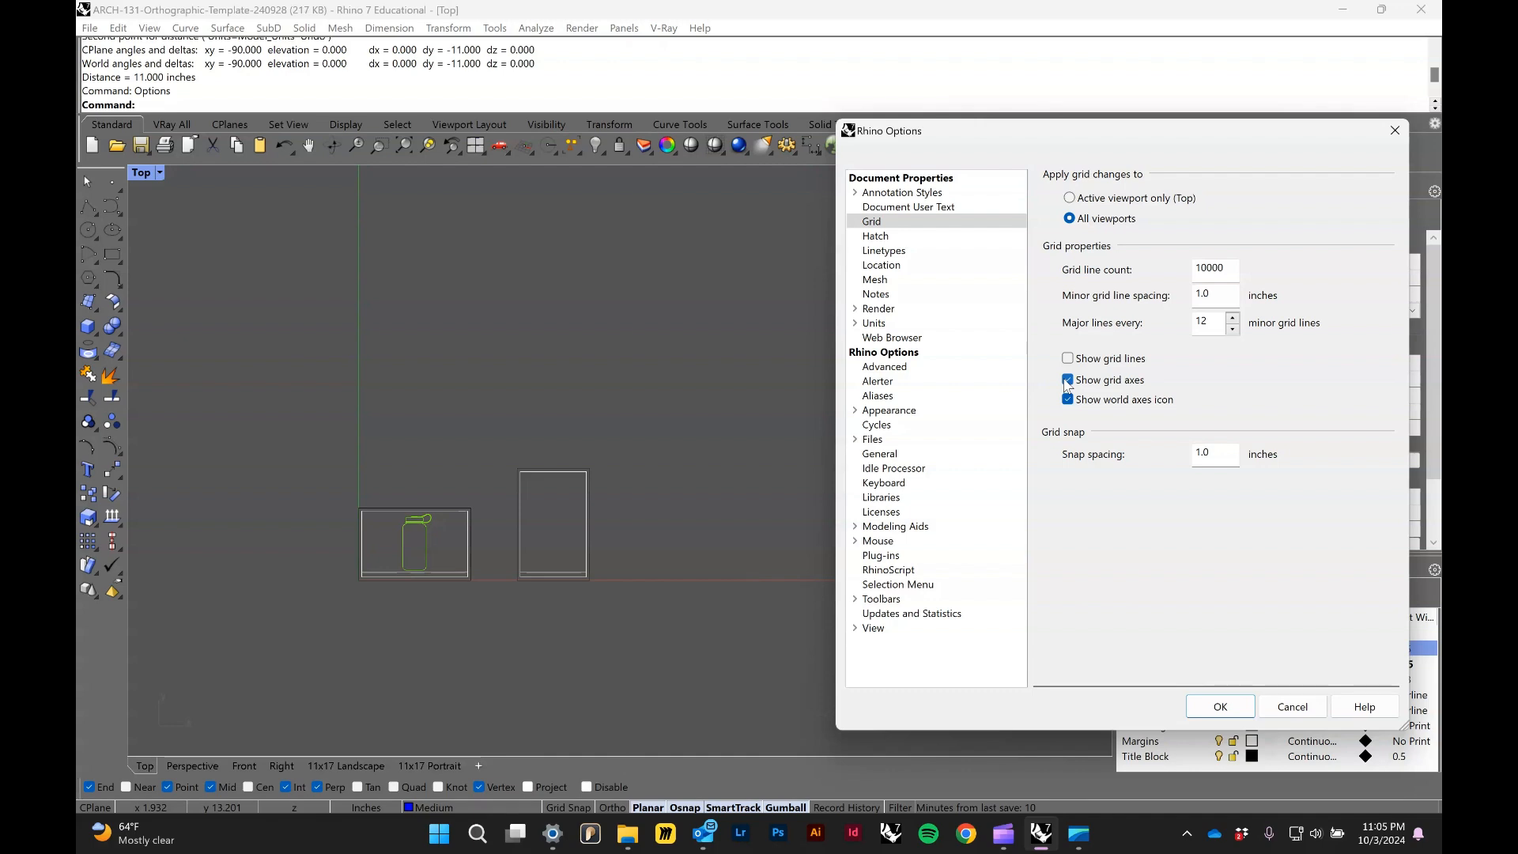
{"action": "left_click", "coordinate": [1220, 706]}
Step: Zoom out until the sheets are lost from sight and bring them back with the ZE zoom-extents command
{"action": "scroll", "coordinate": [585, 447], "scroll_direction": "down", "scroll_amount": 4}
{"action": "scroll", "coordinate": [585, 452], "scroll_direction": "down", "scroll_amount": 8}
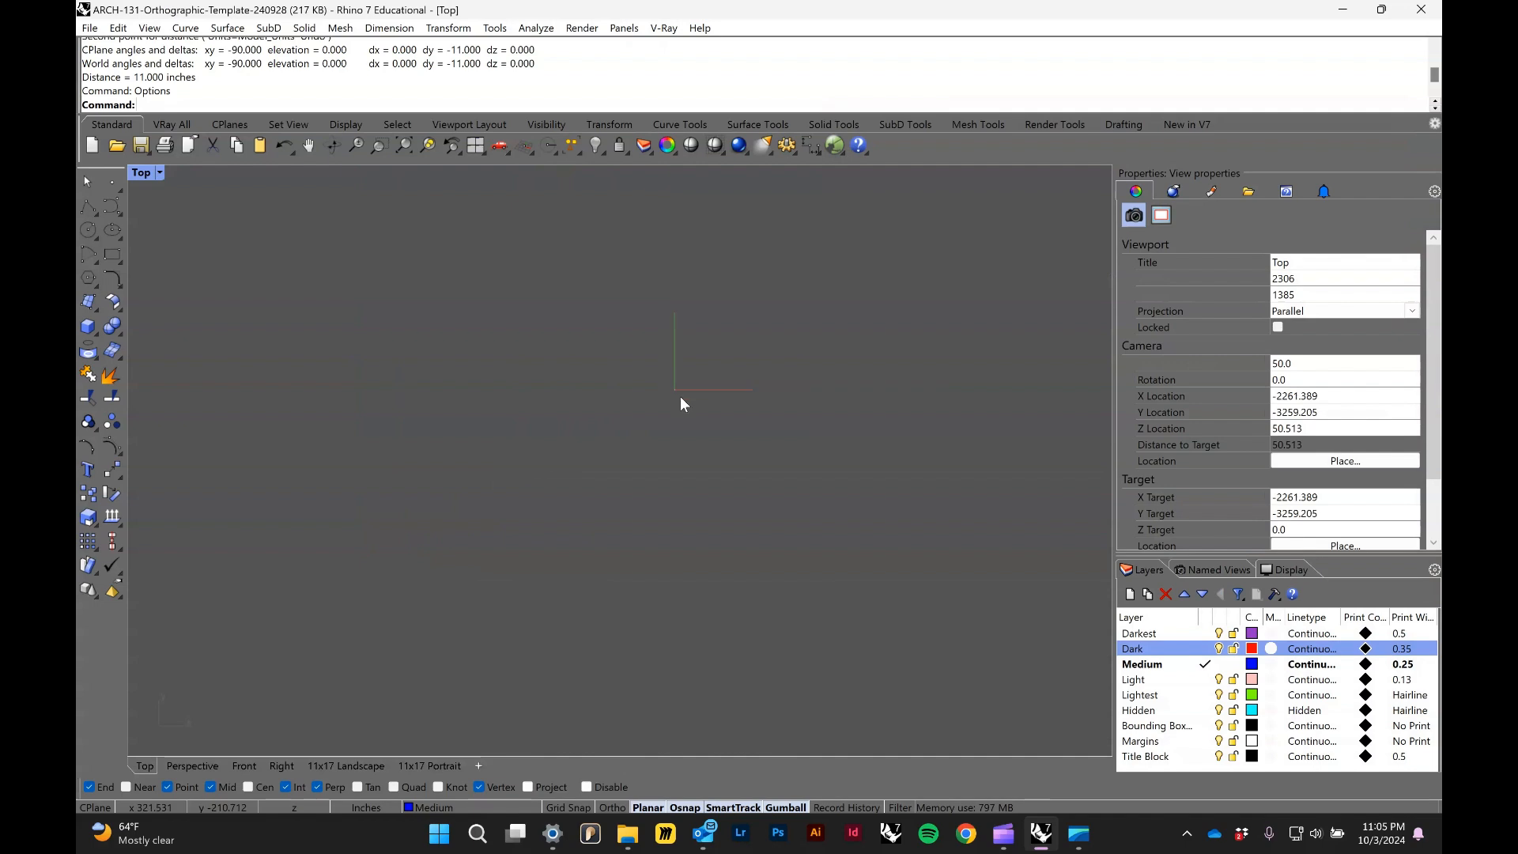
{"action": "scroll", "coordinate": [694, 431], "scroll_direction": "down", "scroll_amount": 15}
{"action": "right_click_drag", "start_coordinate": [695, 430], "coordinate": [582, 483]}
{"action": "scroll", "coordinate": [799, 465], "scroll_direction": "down", "scroll_amount": 10}
{"action": "scroll", "coordinate": [800, 466], "scroll_direction": "down", "scroll_amount": 3}
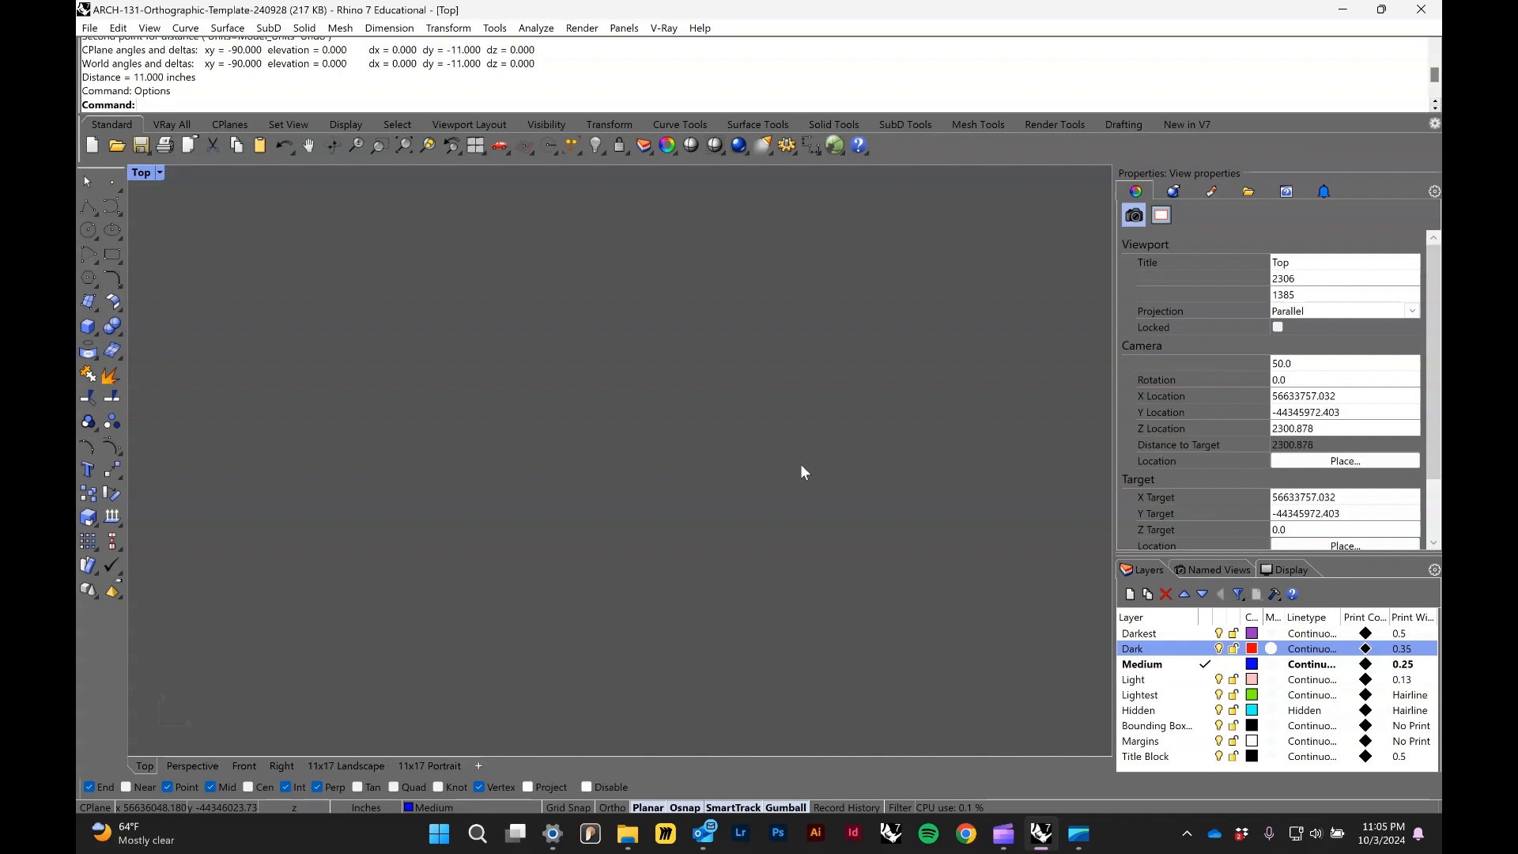
{"action": "scroll", "coordinate": [800, 472], "scroll_direction": "down", "scroll_amount": 3}
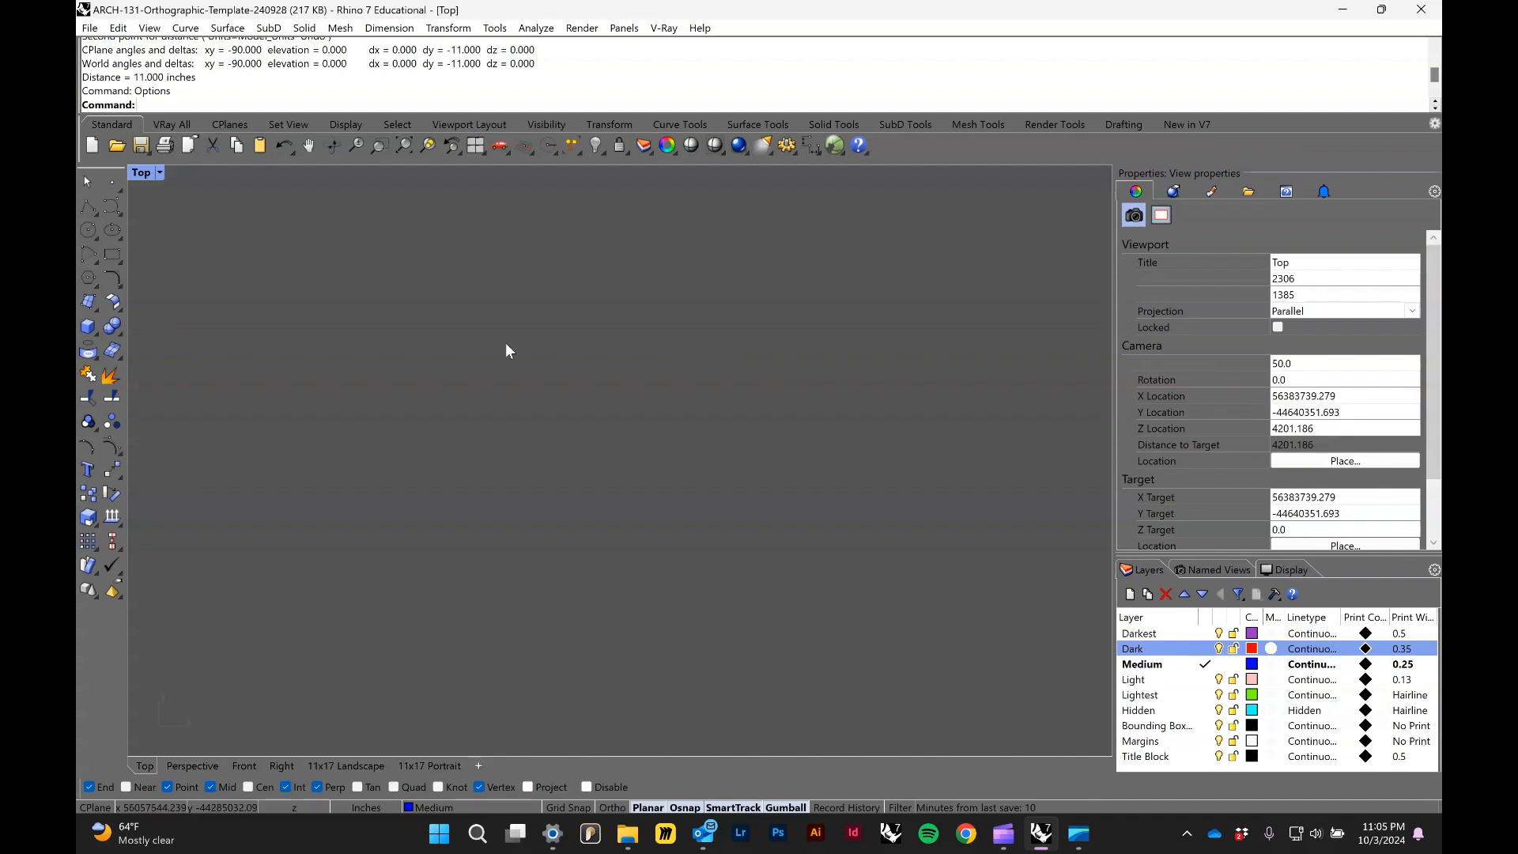
{"action": "scroll", "coordinate": [543, 361], "scroll_direction": "down", "scroll_amount": 2}
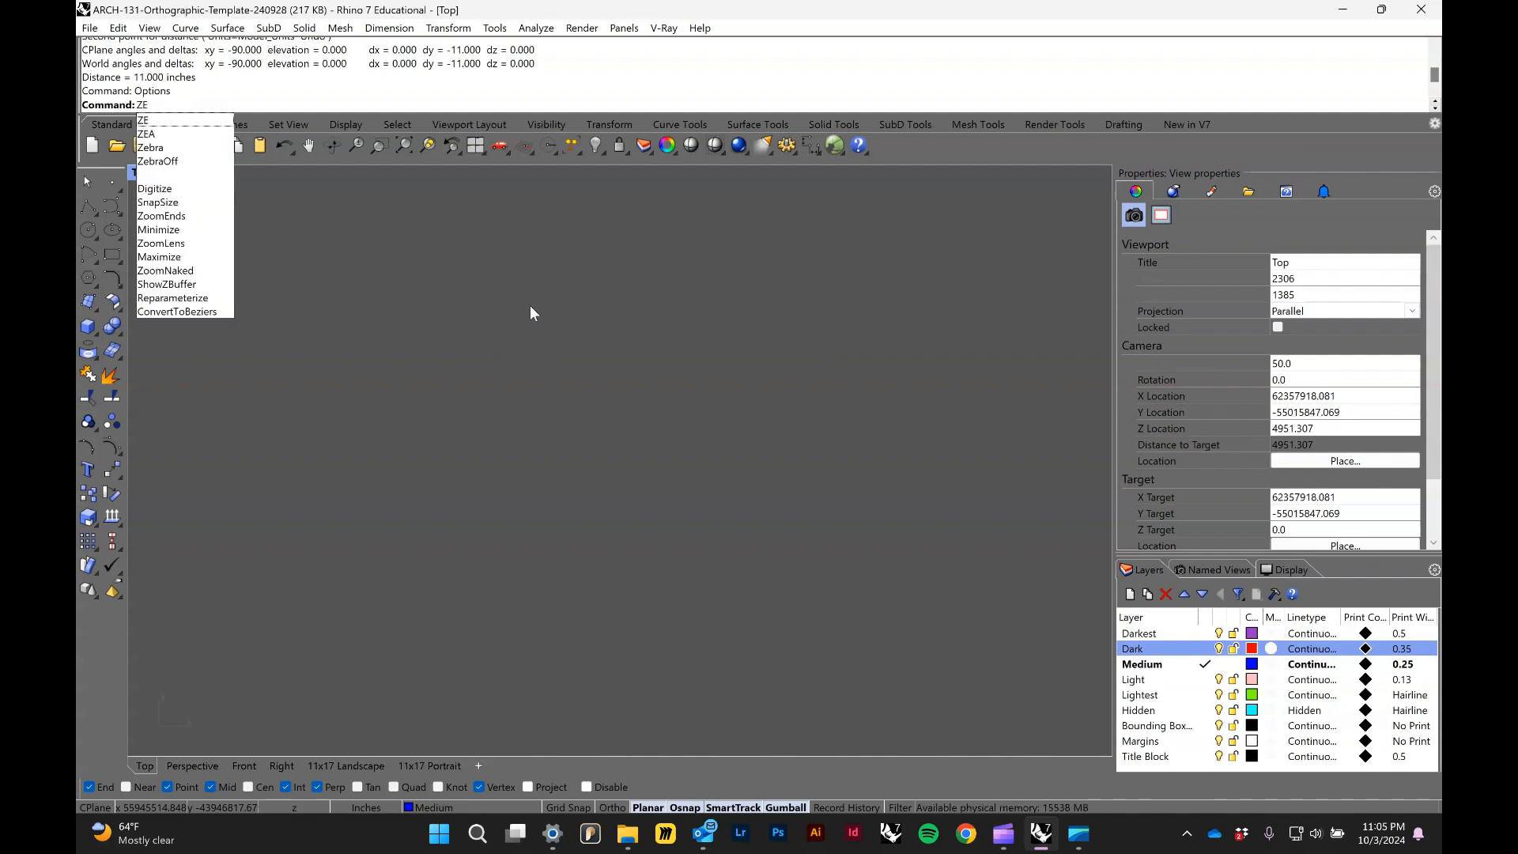
{"action": "key", "text": "Return"}
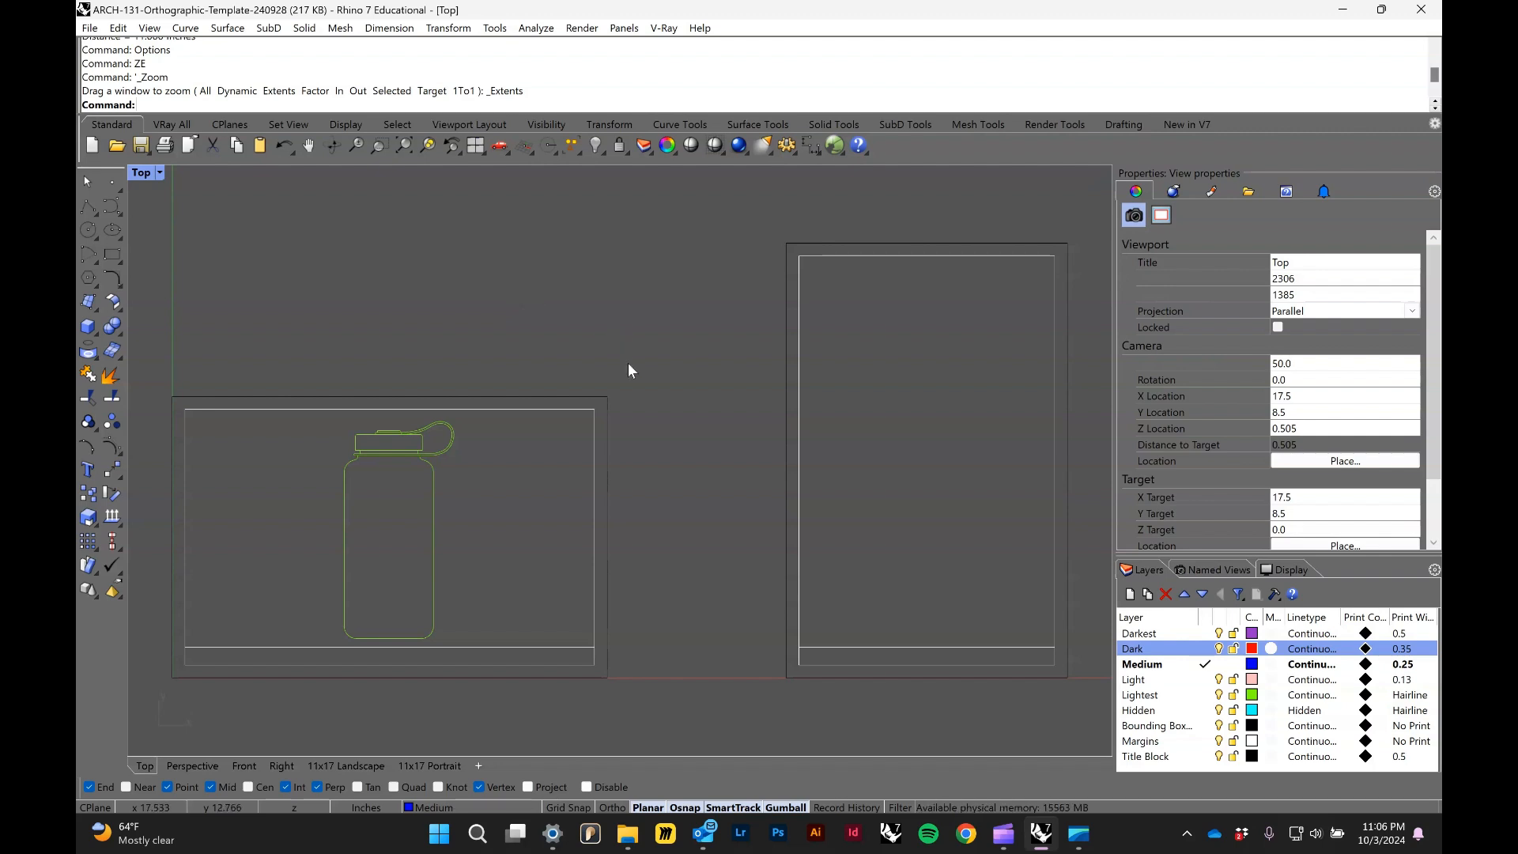
Step: Select the landscape sheet's outer rectangle to identify the page boundary, and clear the selection
{"action": "right_click_drag", "start_coordinate": [677, 466], "coordinate": [697, 448]}
{"action": "mouse_move", "coordinate": [542, 483]}
{"action": "right_mouse_down"}
{"action": "mouse_move", "coordinate": [609, 477]}
{"action": "mouse_move", "coordinate": [680, 439]}
{"action": "right_mouse_up"}
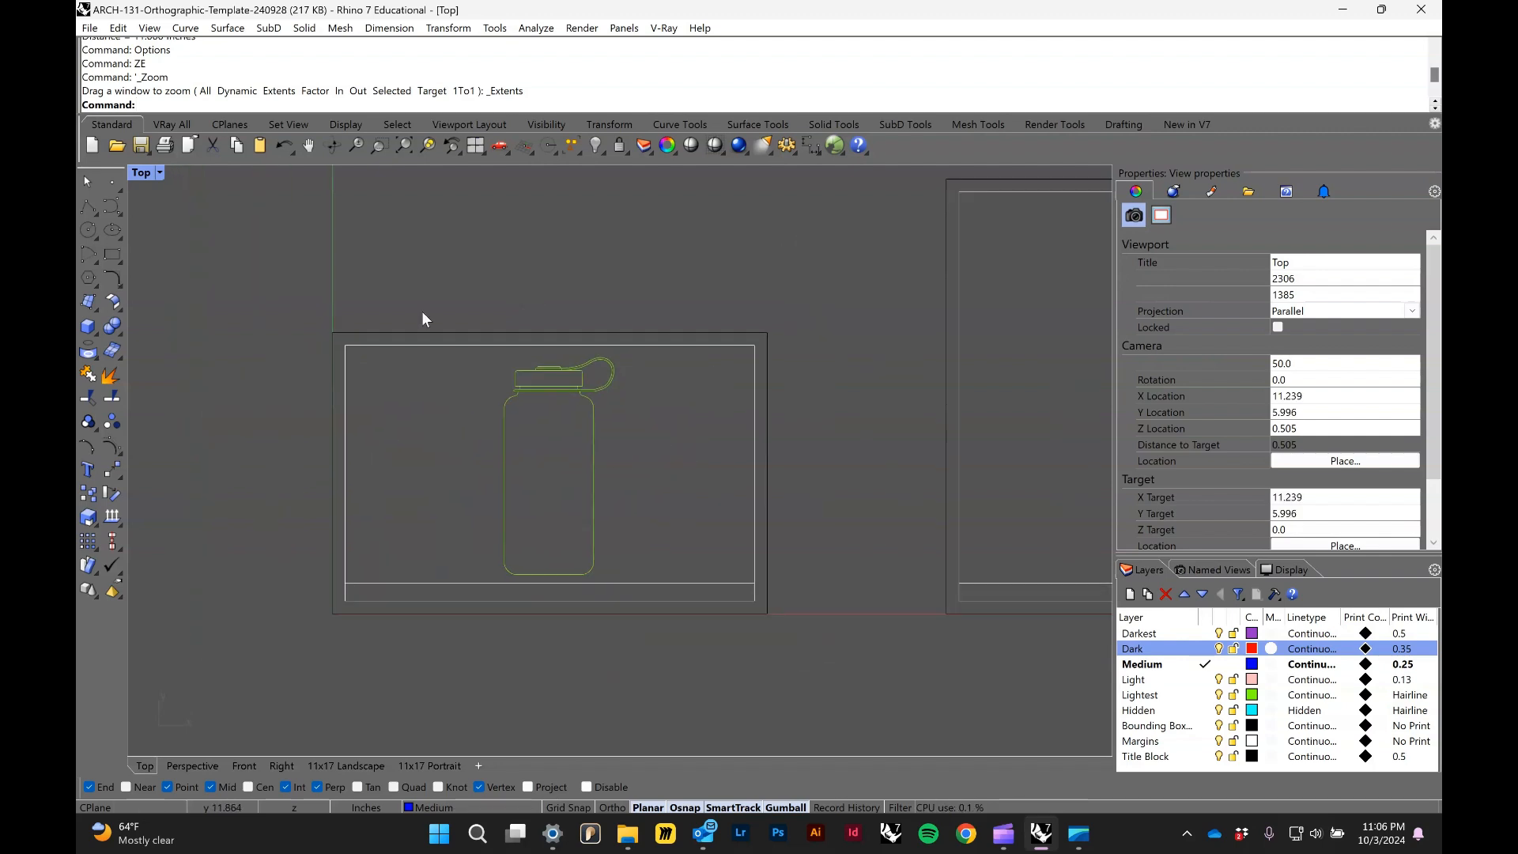
{"action": "left_click", "coordinate": [417, 334]}
{"action": "right_click_drag", "start_coordinate": [855, 586], "coordinate": [904, 529]}
{"action": "key", "text": "Escape"}
{"action": "scroll", "coordinate": [470, 531], "scroll_direction": "up", "scroll_amount": 2}
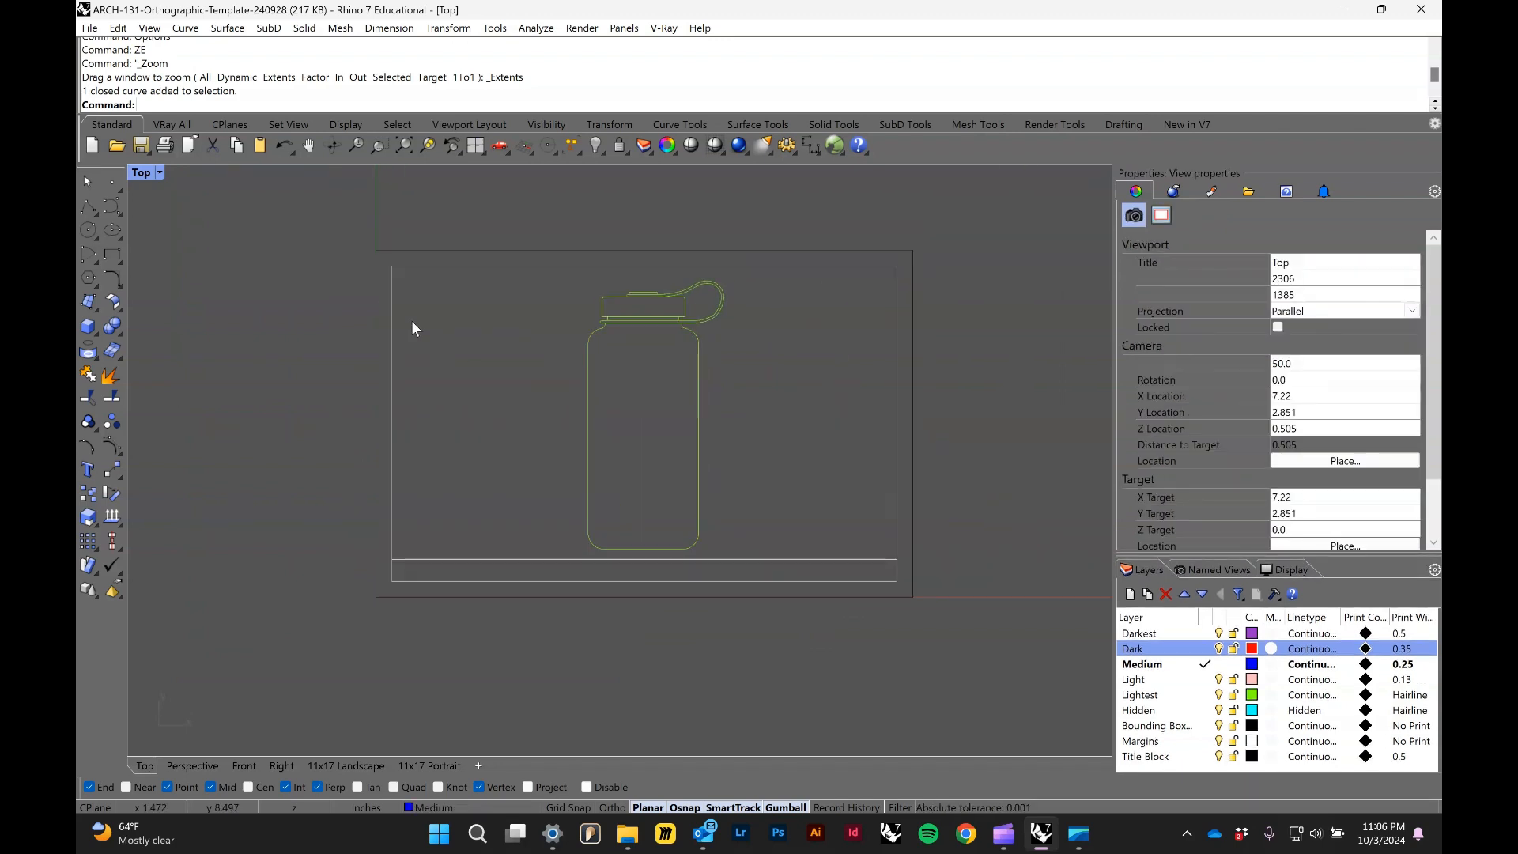
Step: Select the landscape sheet's inner margin rectangle and title block line to check their Margins layer, and clear the selection
{"action": "left_click", "coordinate": [391, 302]}
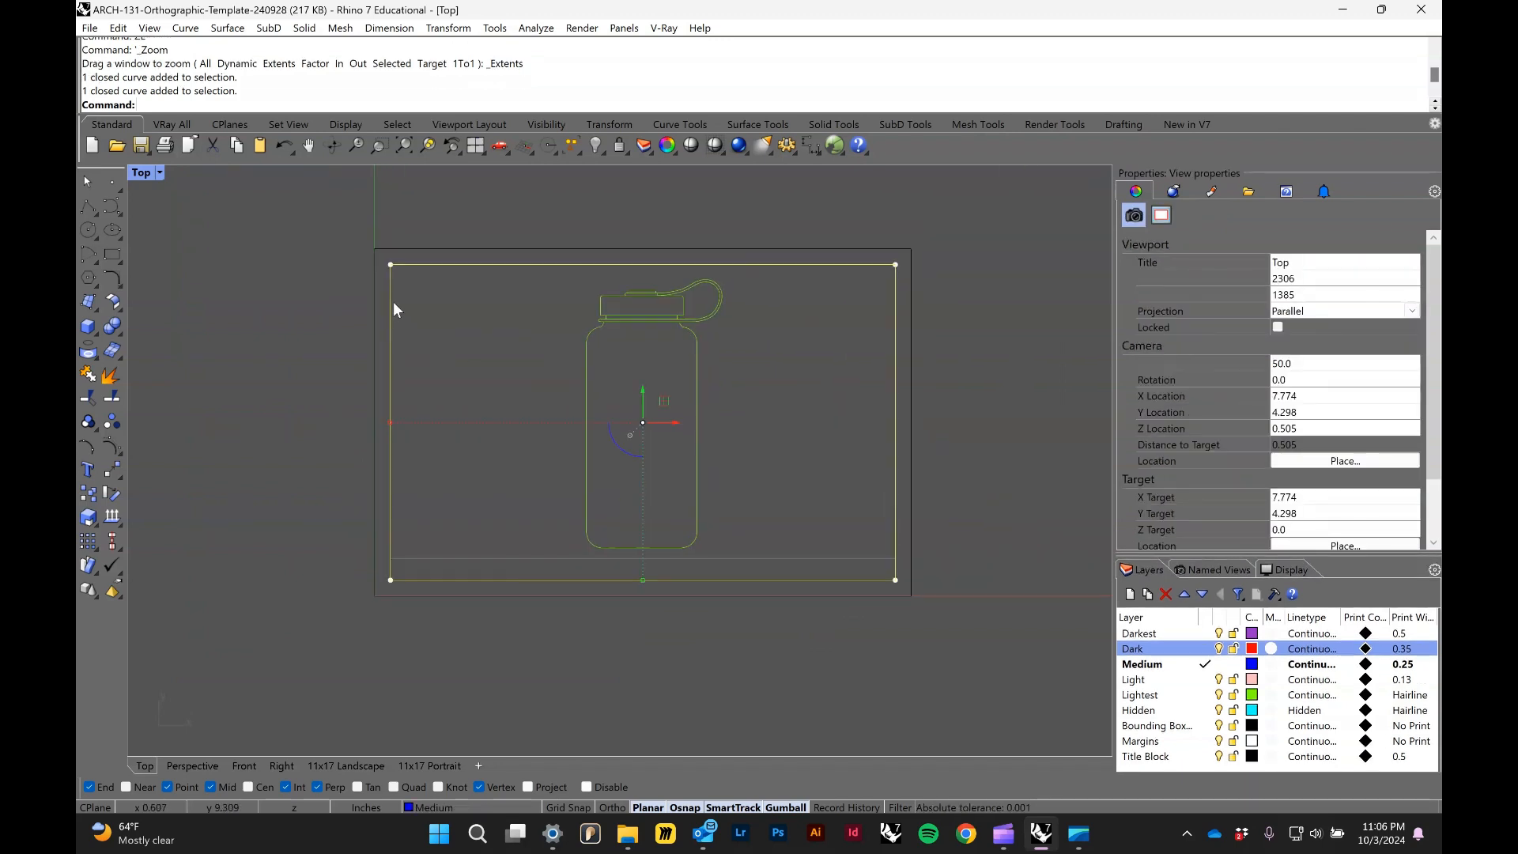
{"action": "left_click", "coordinate": [450, 554]}
{"action": "key", "text": "Escape"}
{"action": "mouse_move", "coordinate": [547, 217]}
{"action": "left_mouse_down"}
{"action": "mouse_move", "coordinate": [791, 550]}
{"action": "mouse_move", "coordinate": [796, 599]}
{"action": "mouse_move", "coordinate": [647, 389]}
{"action": "mouse_move", "coordinate": [542, 202]}
{"action": "left_mouse_up"}
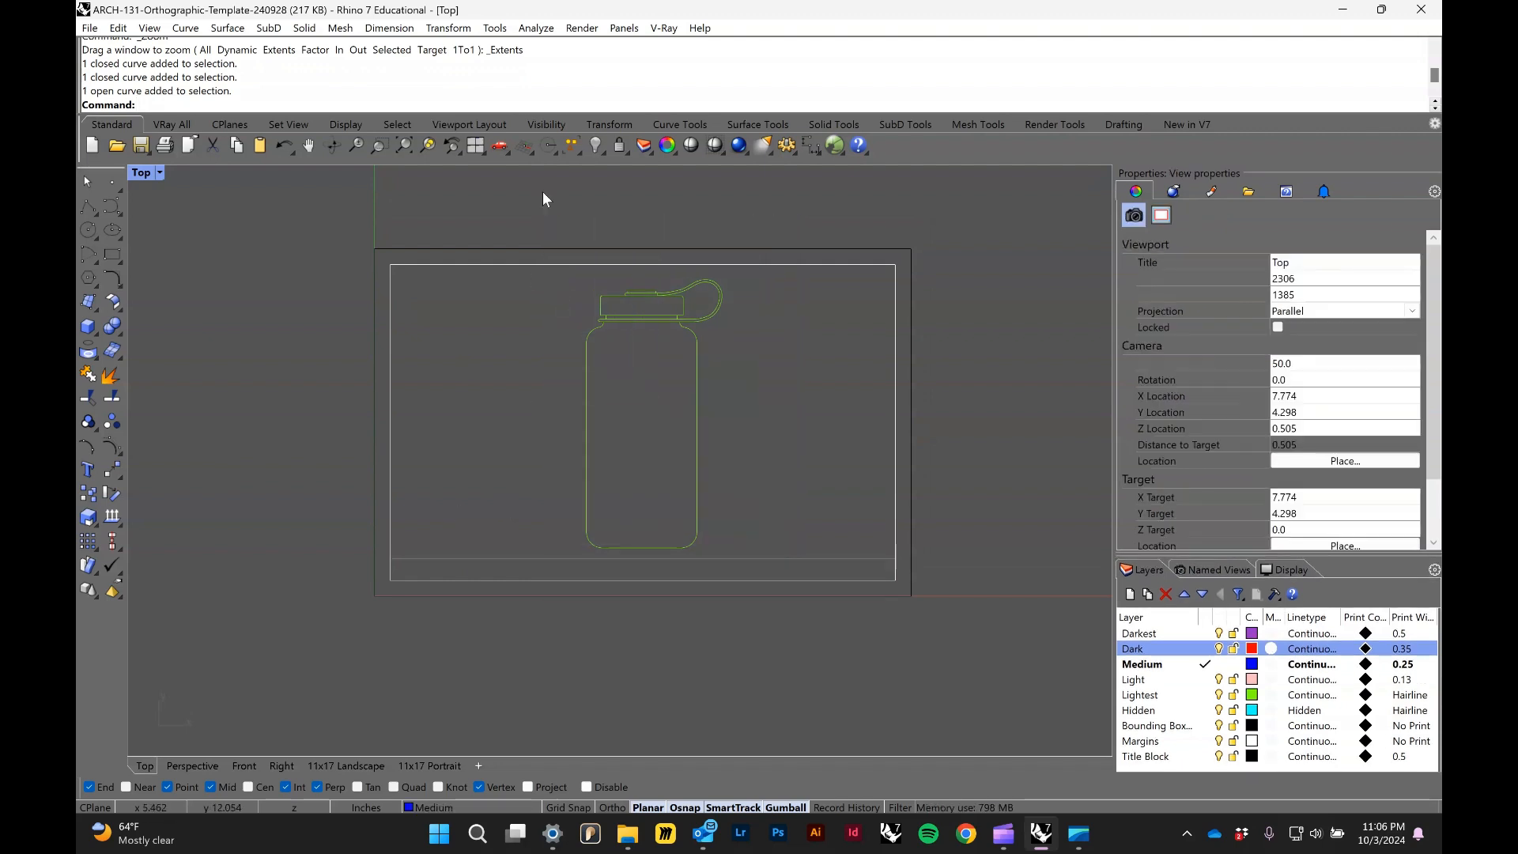
{"action": "left_click", "coordinate": [850, 558]}
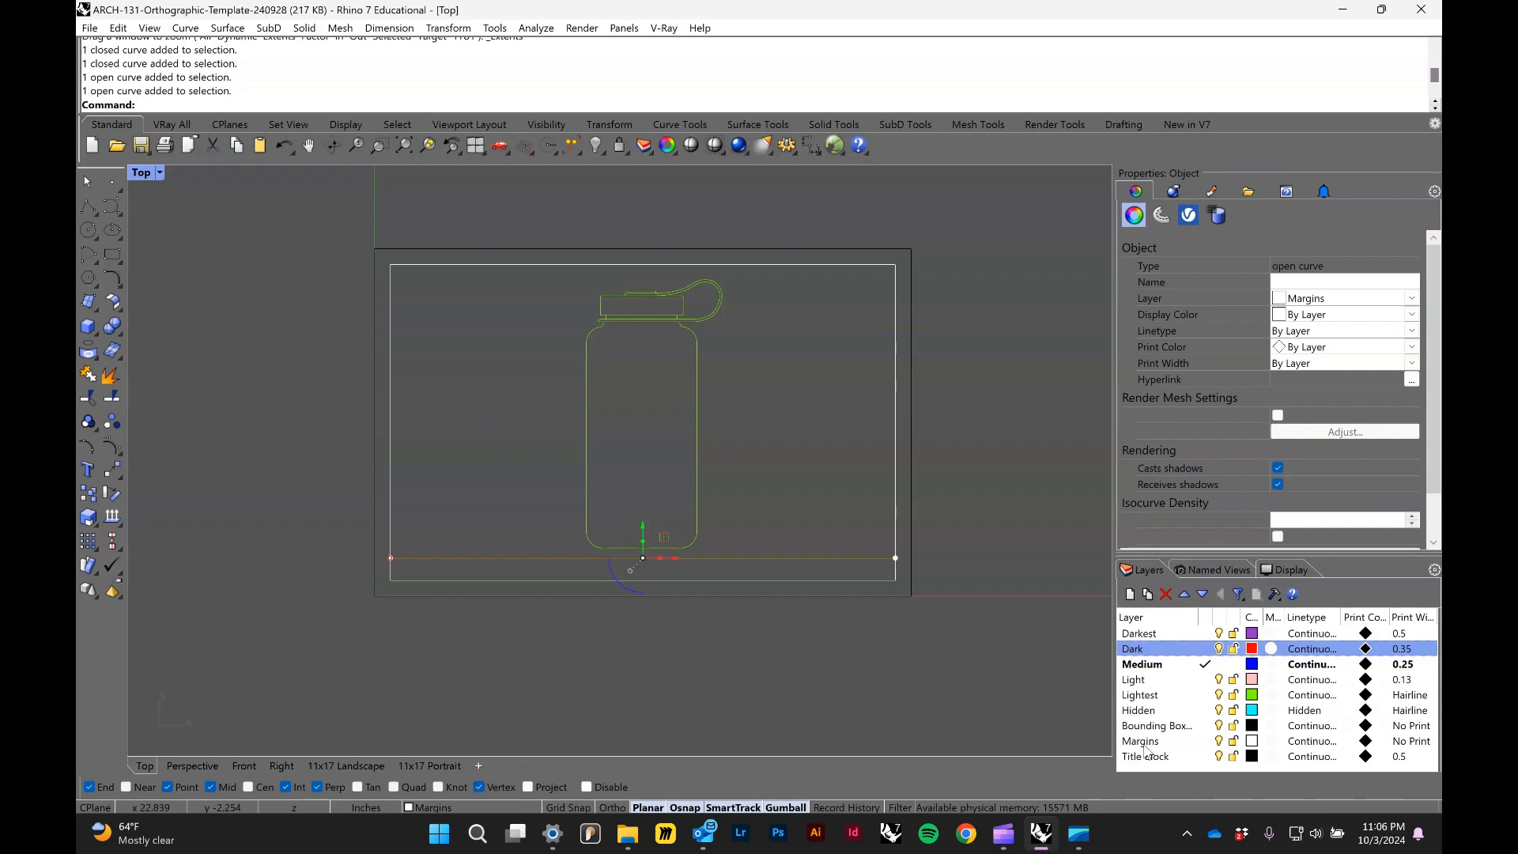
{"action": "key", "text": "Escape"}
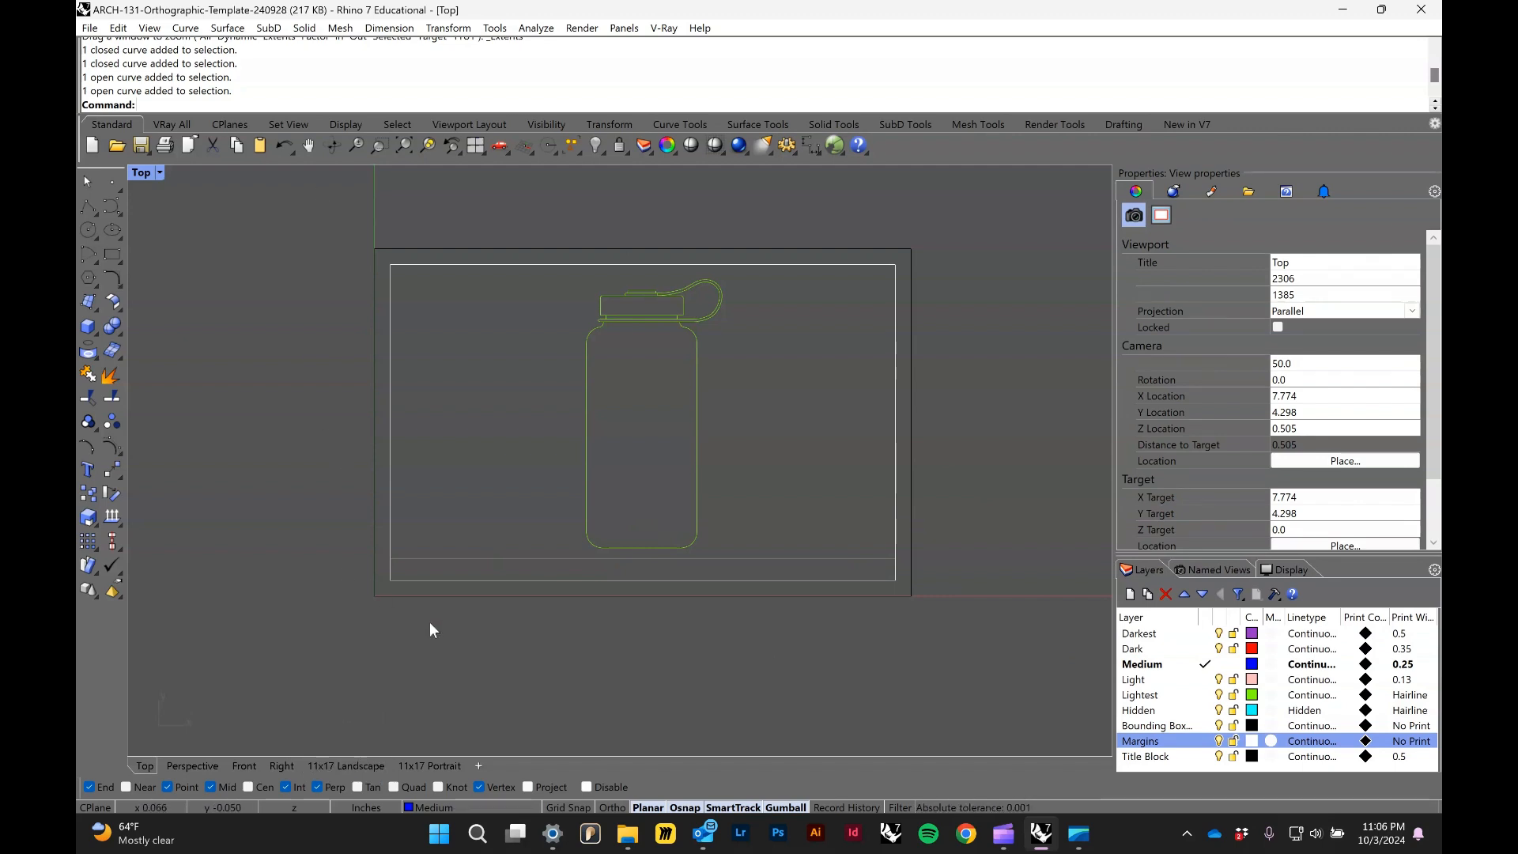
Step: Select the landscape sheet's margin rectangle and its outer rectangle in turn, and deselect them
{"action": "left_click", "coordinate": [586, 332]}
{"action": "left_click", "coordinate": [572, 264]}
{"action": "left_click", "coordinate": [560, 247]}
{"action": "left_click", "coordinate": [559, 223]}
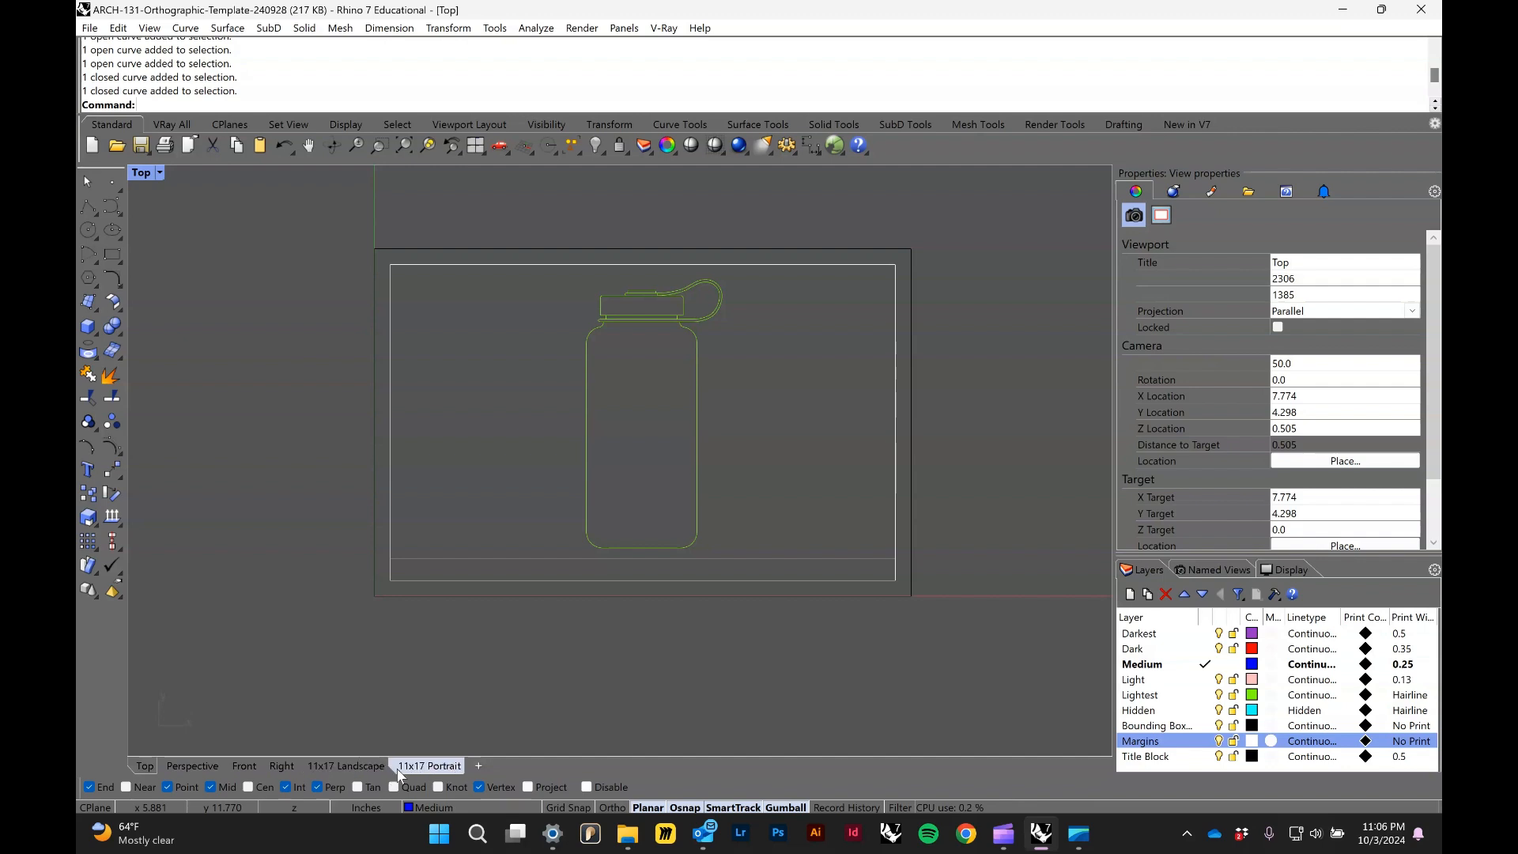
Step: Examine the water bottle and title block in the 11x17 Landscape layout, and return to the Top view
{"action": "scroll", "coordinate": [657, 508], "scroll_direction": "down", "scroll_amount": 4}
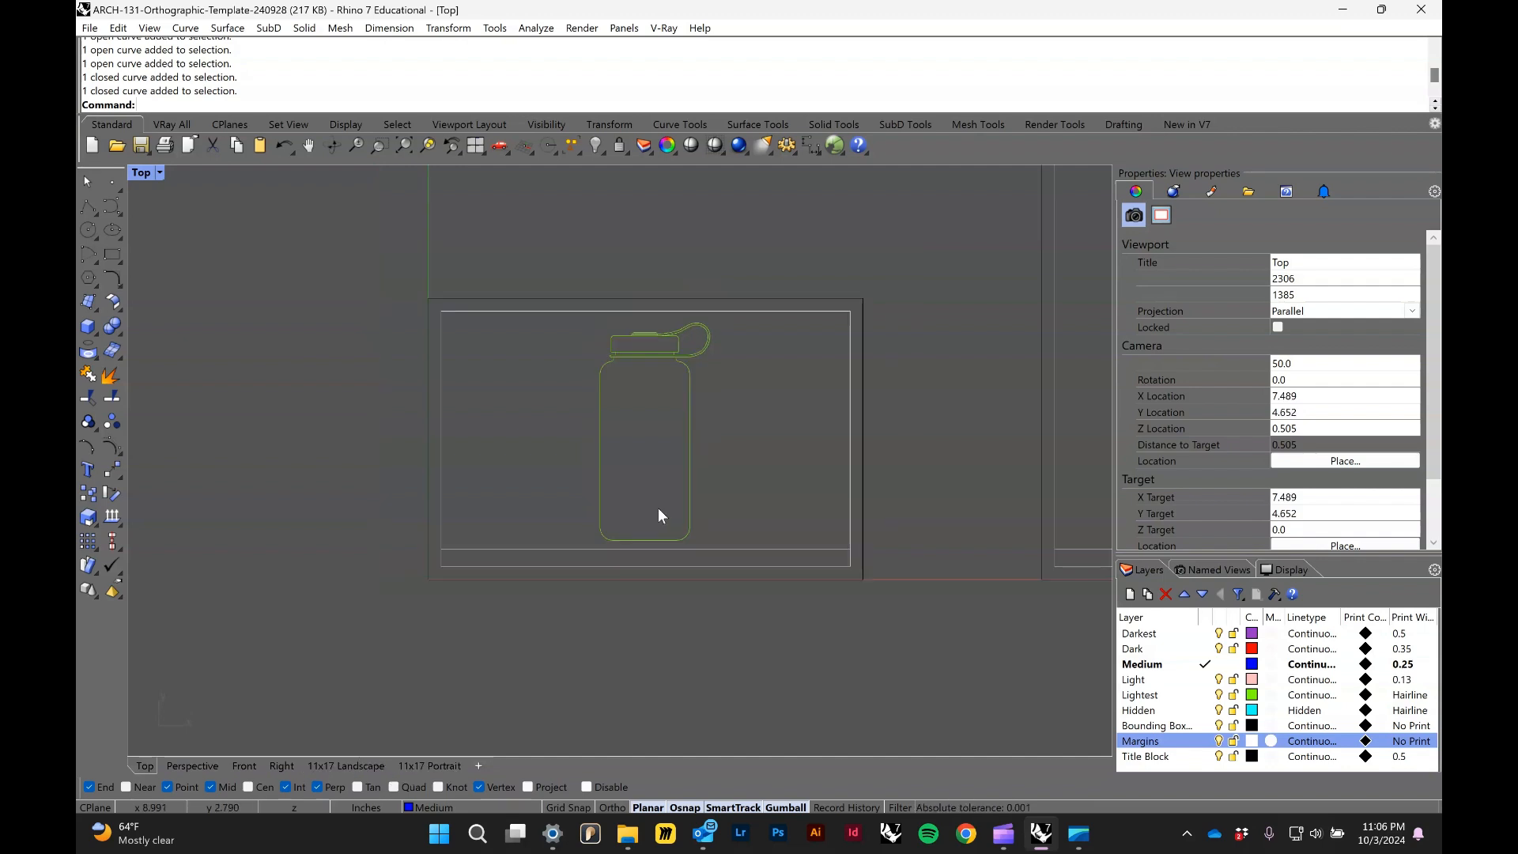
{"action": "right_click_drag", "start_coordinate": [757, 481], "coordinate": [649, 509]}
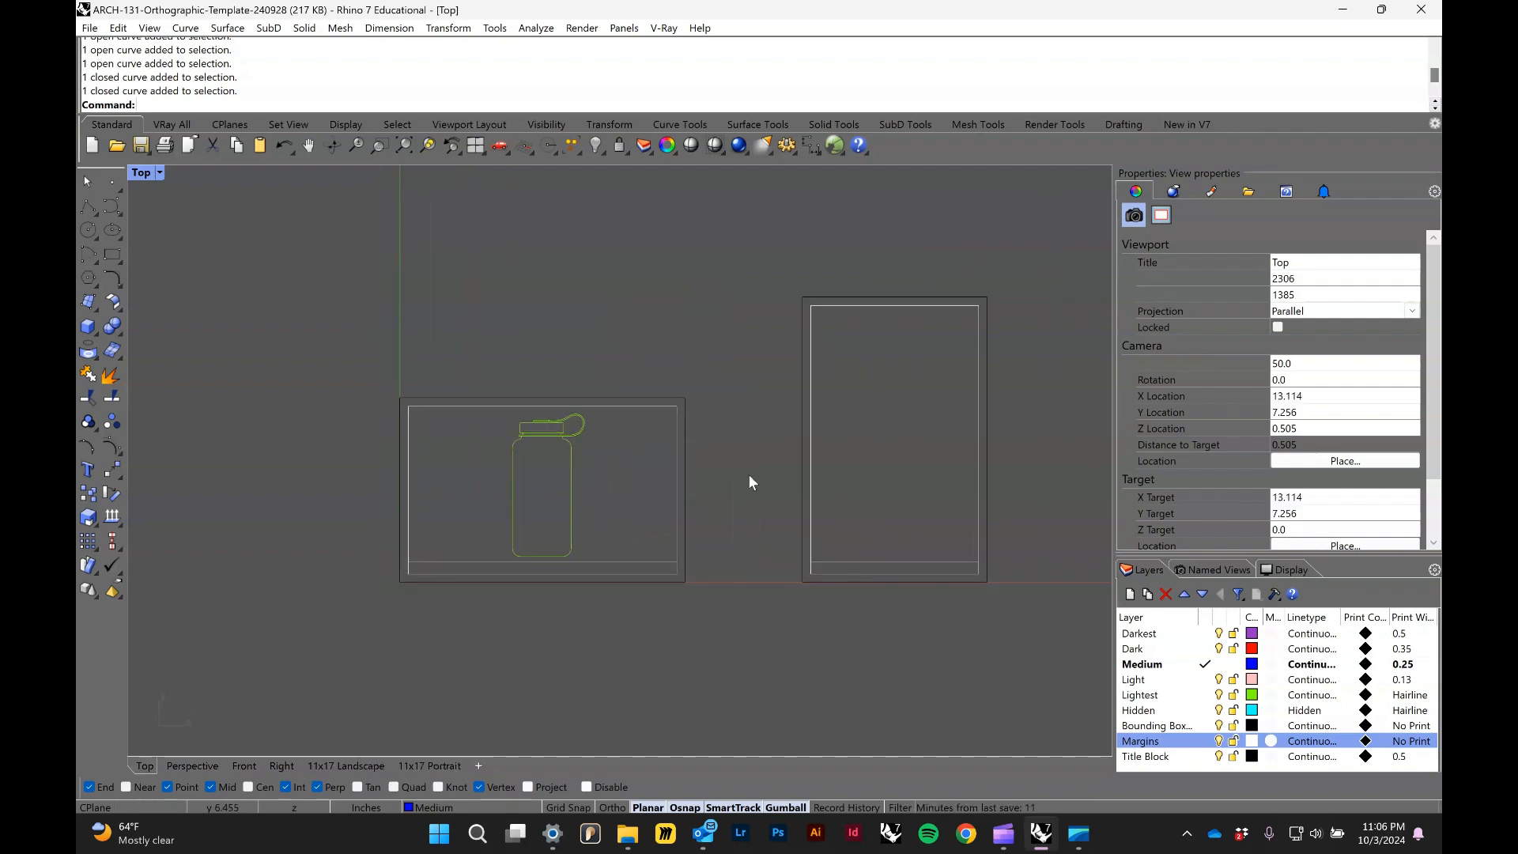
{"action": "left_click", "coordinate": [349, 764]}
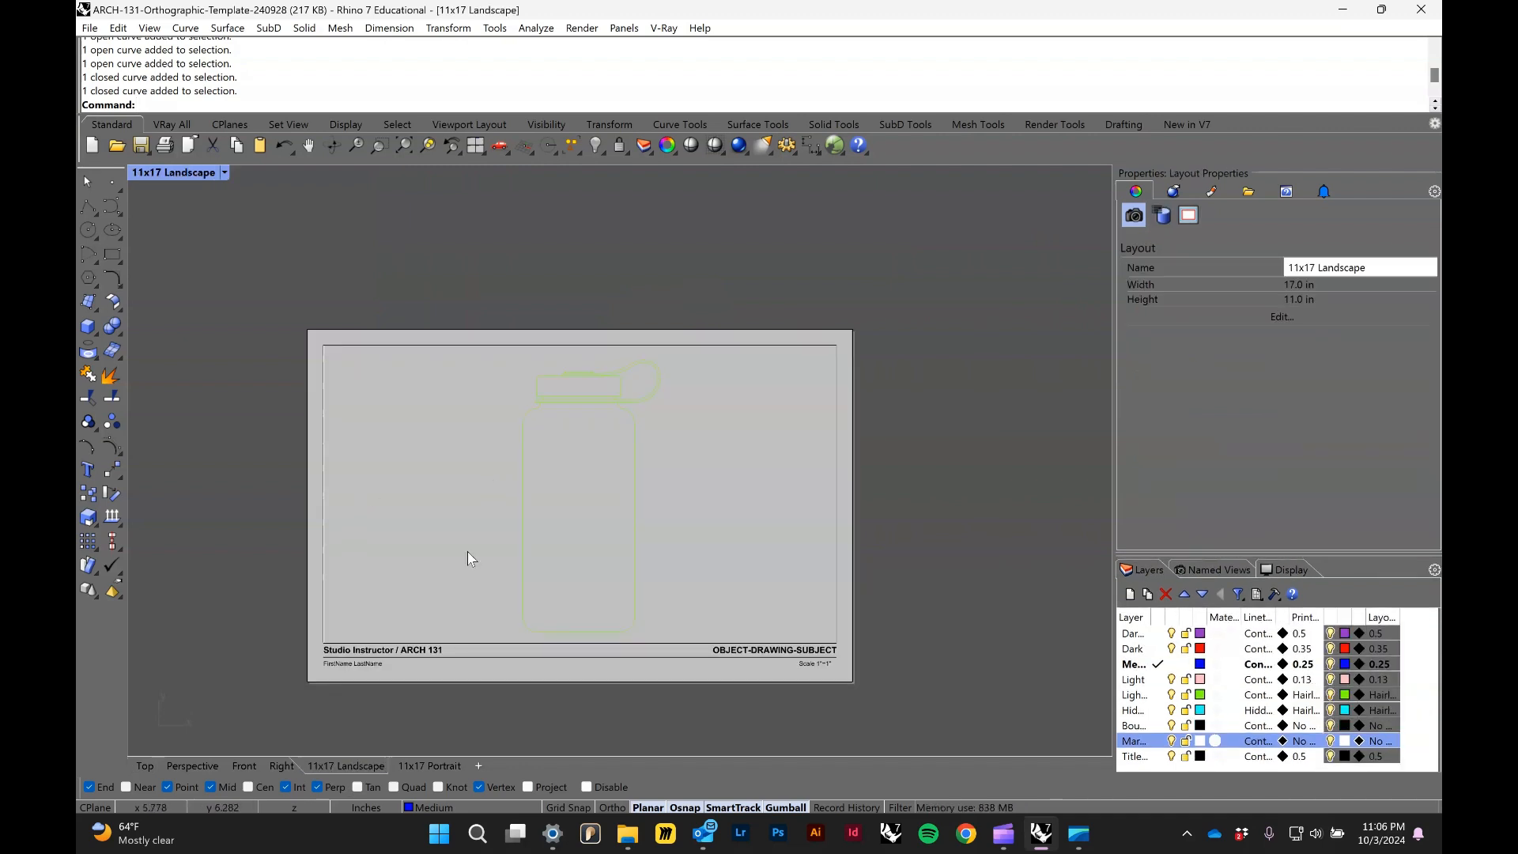
{"action": "scroll", "coordinate": [463, 543], "scroll_direction": "up", "scroll_amount": 2}
{"action": "scroll", "coordinate": [464, 544], "scroll_direction": "down", "scroll_amount": 2}
{"action": "scroll", "coordinate": [464, 543], "scroll_direction": "up", "scroll_amount": 2}
{"action": "right_click_drag", "start_coordinate": [468, 573], "coordinate": [496, 512]}
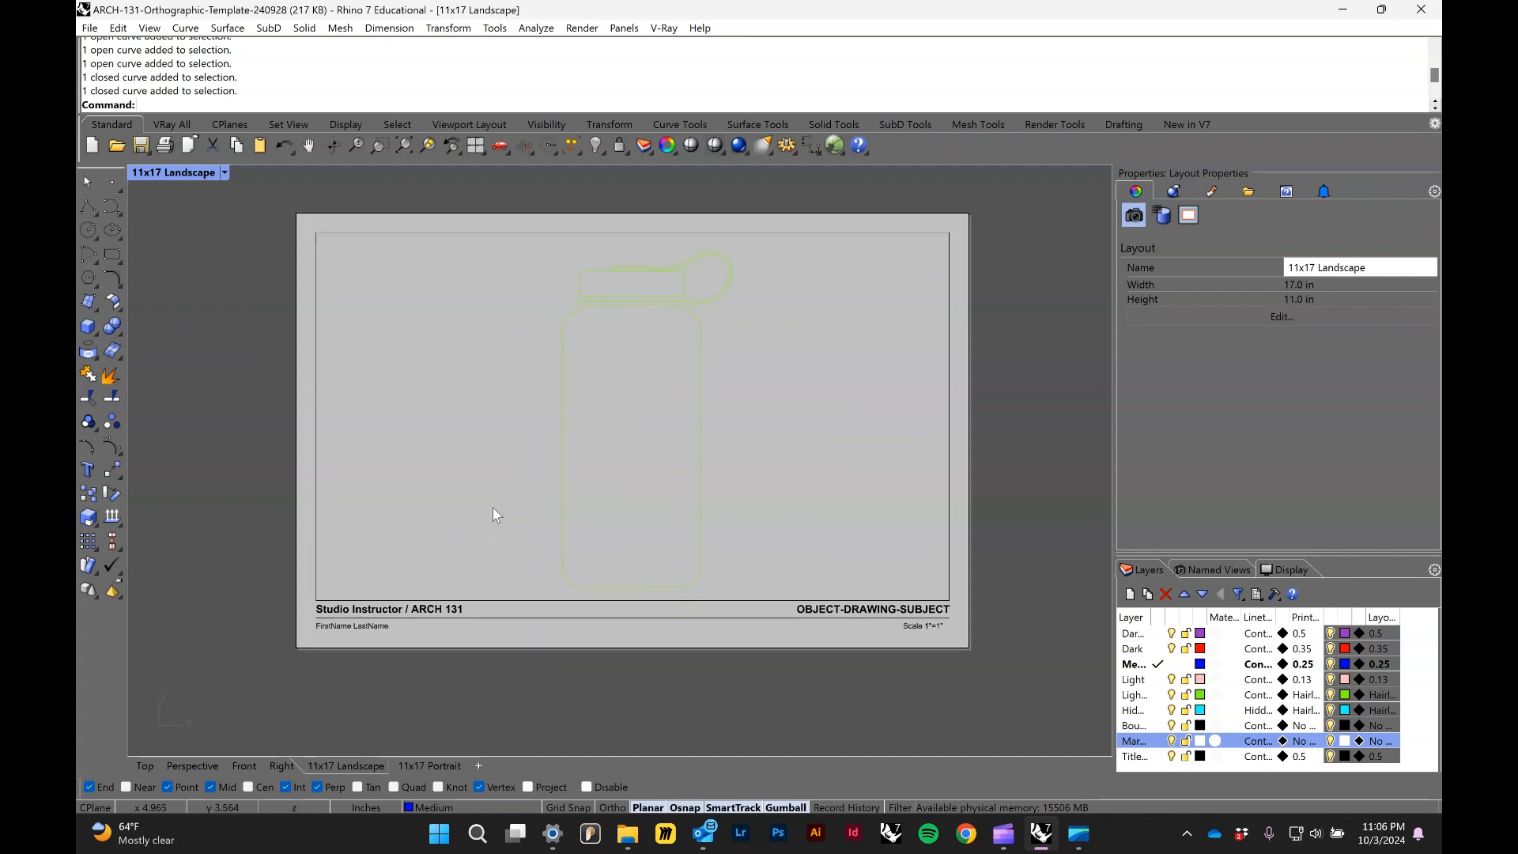
{"action": "right_click_drag", "start_coordinate": [483, 456], "coordinate": [479, 494]}
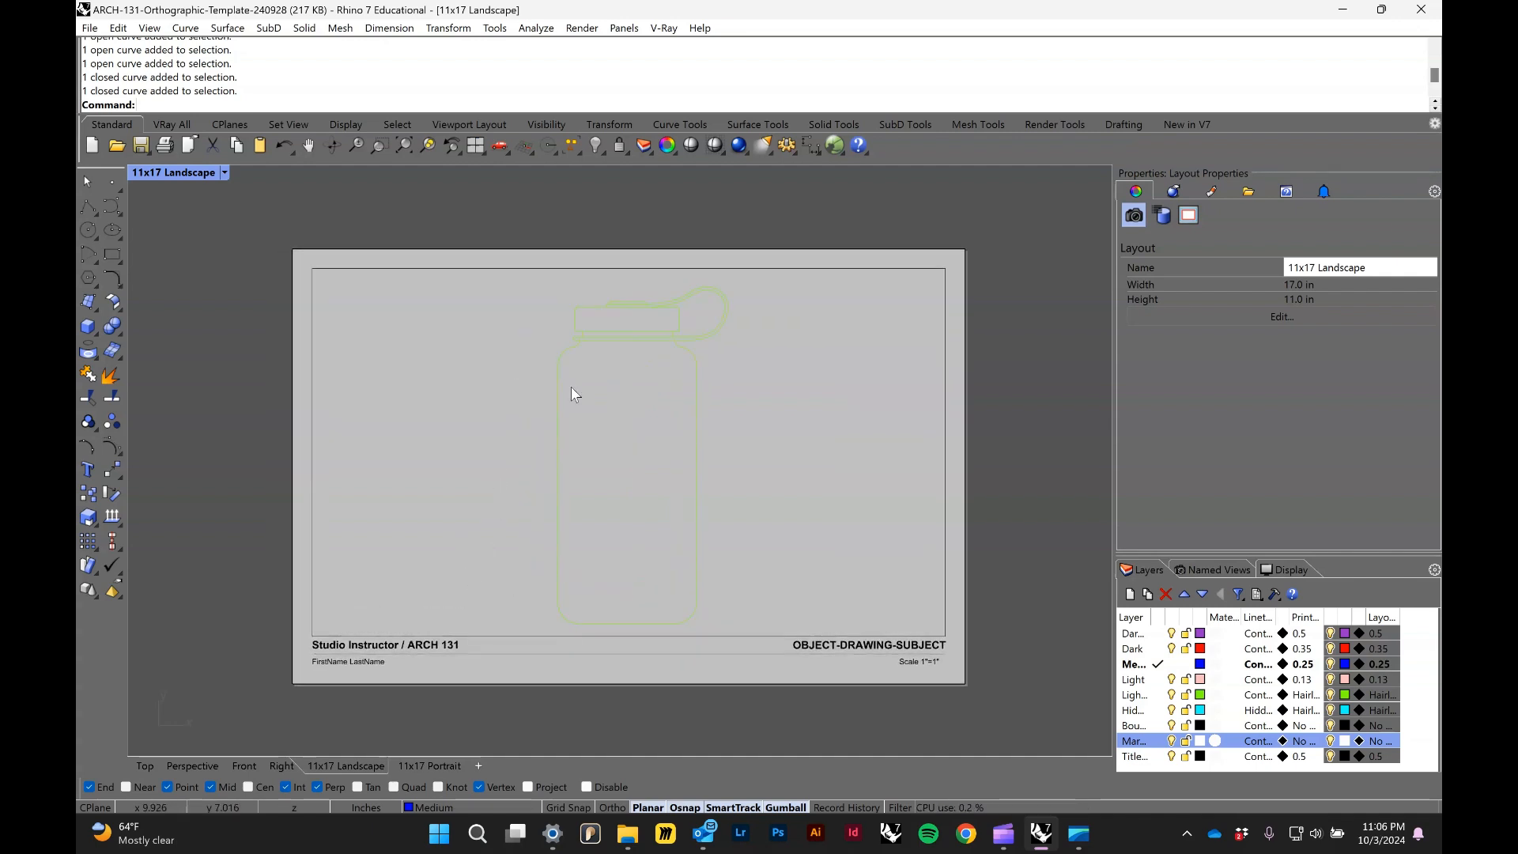
{"action": "left_click", "coordinate": [147, 765]}
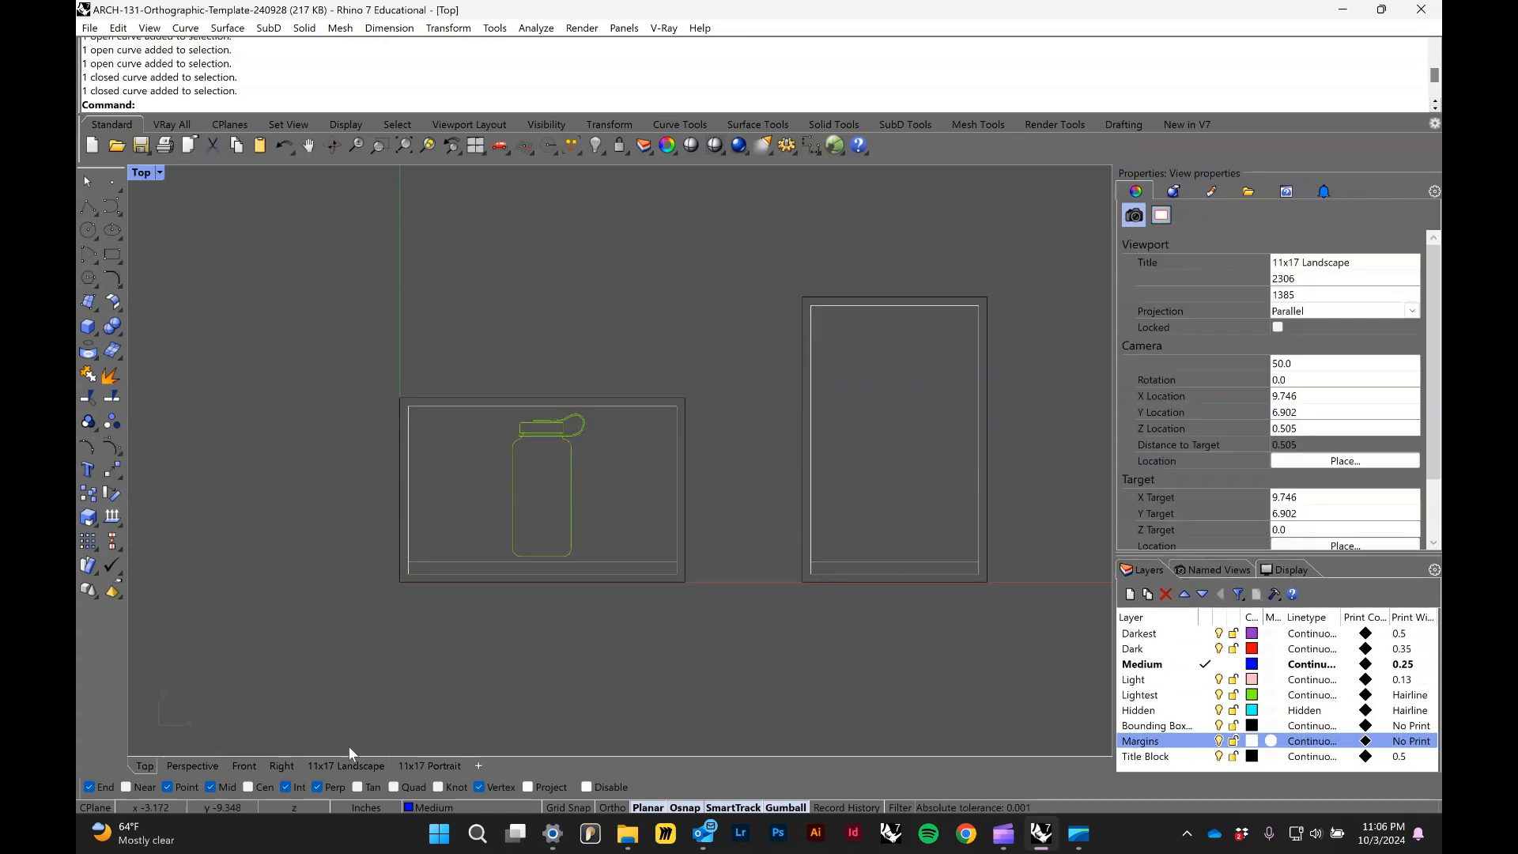
Step: Open the 11x17 Landscape layout, select the OBJECT-DRAWING-SUBJECT text to check its Title Block layer, and clear the selection
{"action": "left_click", "coordinate": [358, 766]}
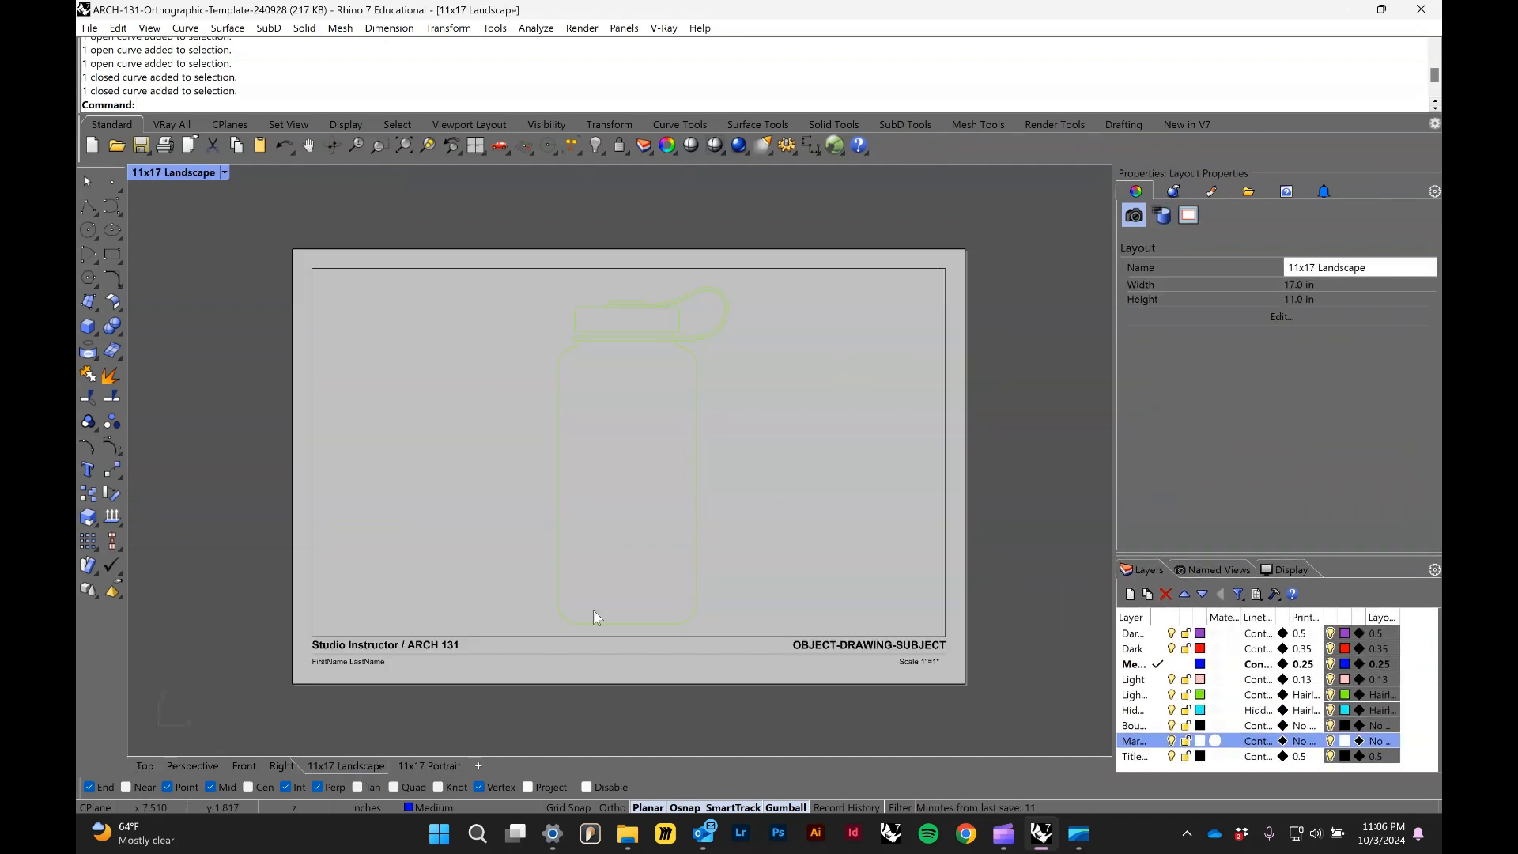
{"action": "mouse_move", "coordinate": [285, 211]}
{"action": "right_mouse_down"}
{"action": "mouse_move", "coordinate": [315, 222]}
{"action": "mouse_move", "coordinate": [308, 213]}
{"action": "right_mouse_up"}
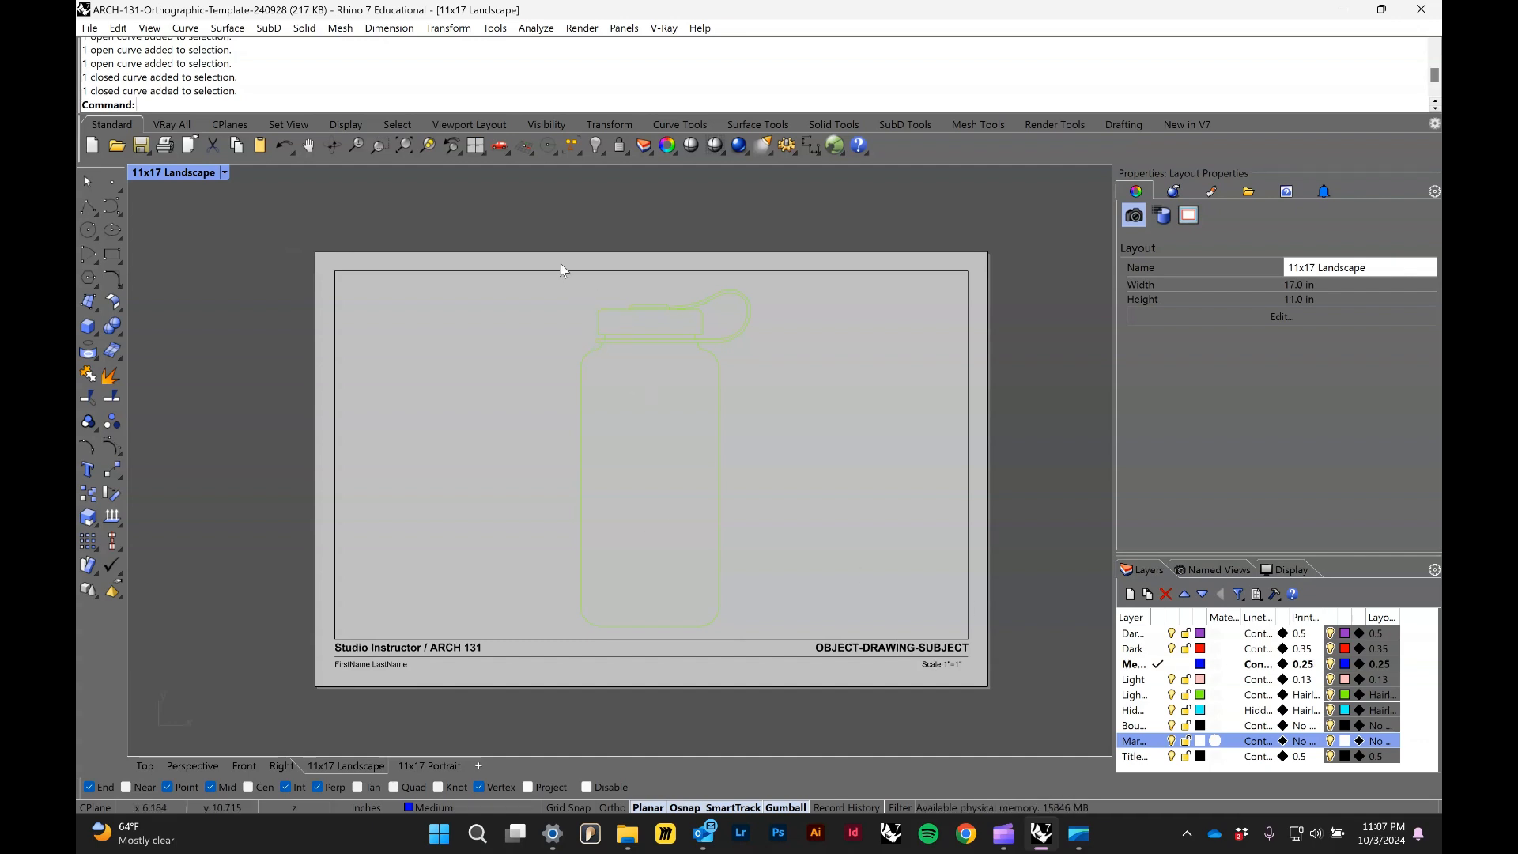
{"action": "right_click_drag", "start_coordinate": [1033, 496], "coordinate": [993, 477]}
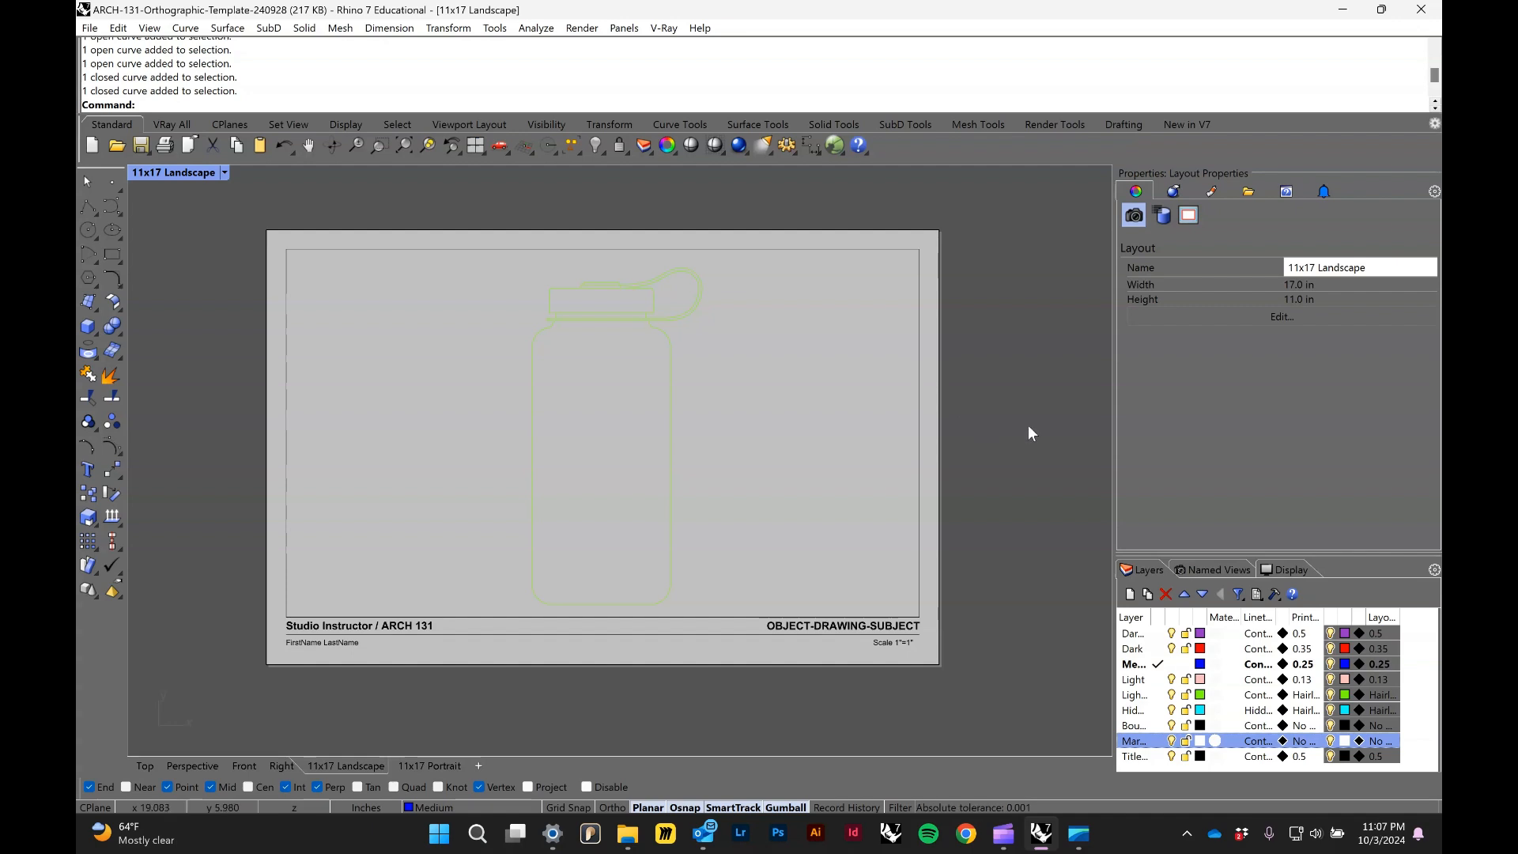
{"action": "left_click", "coordinate": [1138, 756]}
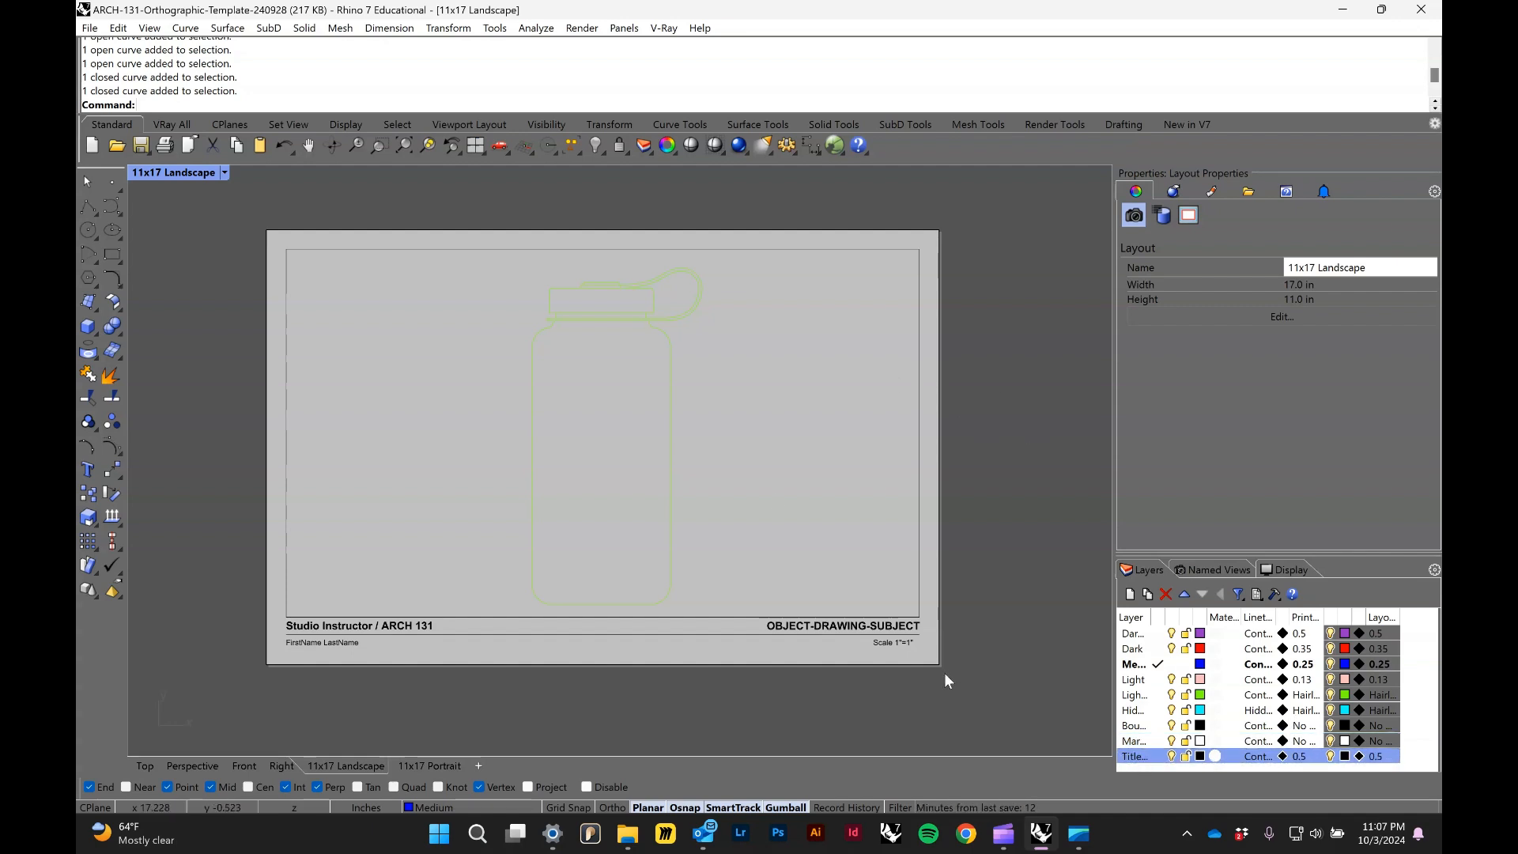
{"action": "left_click", "coordinate": [917, 623]}
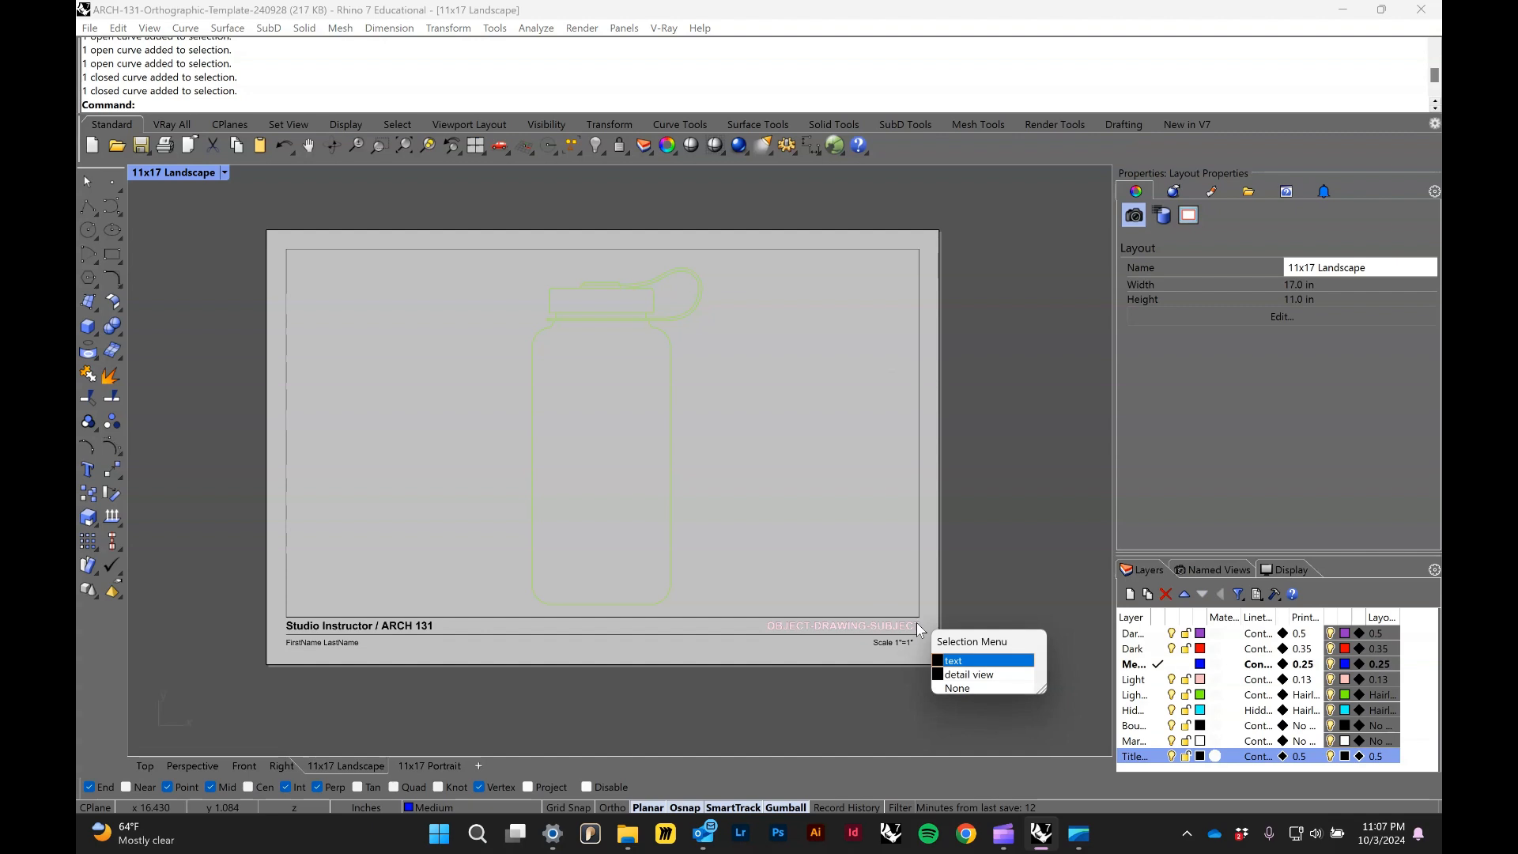
{"action": "left_click", "coordinate": [958, 662]}
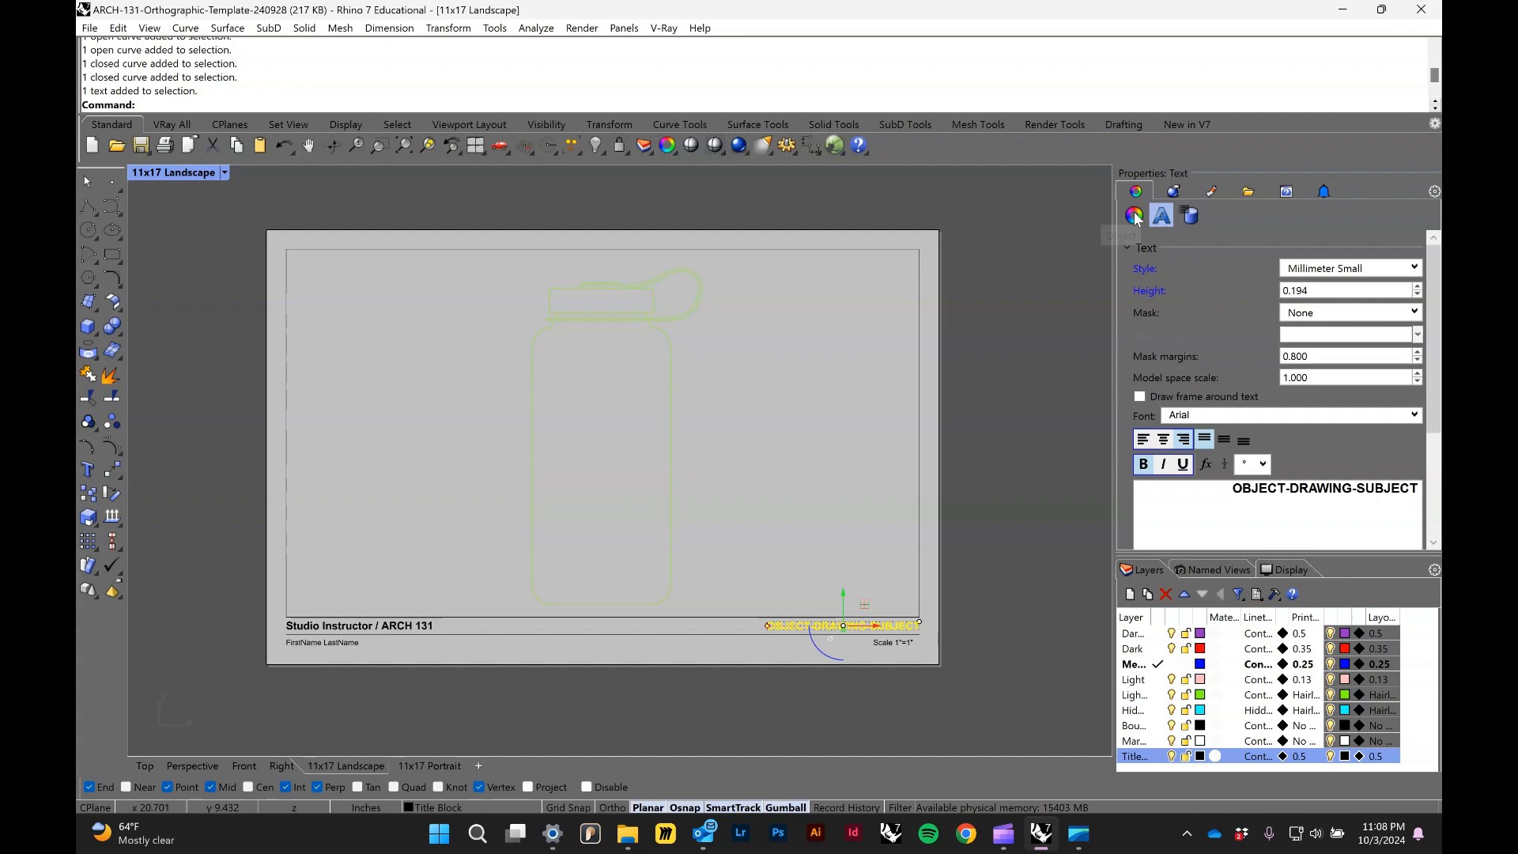
{"action": "left_click", "coordinate": [1137, 219]}
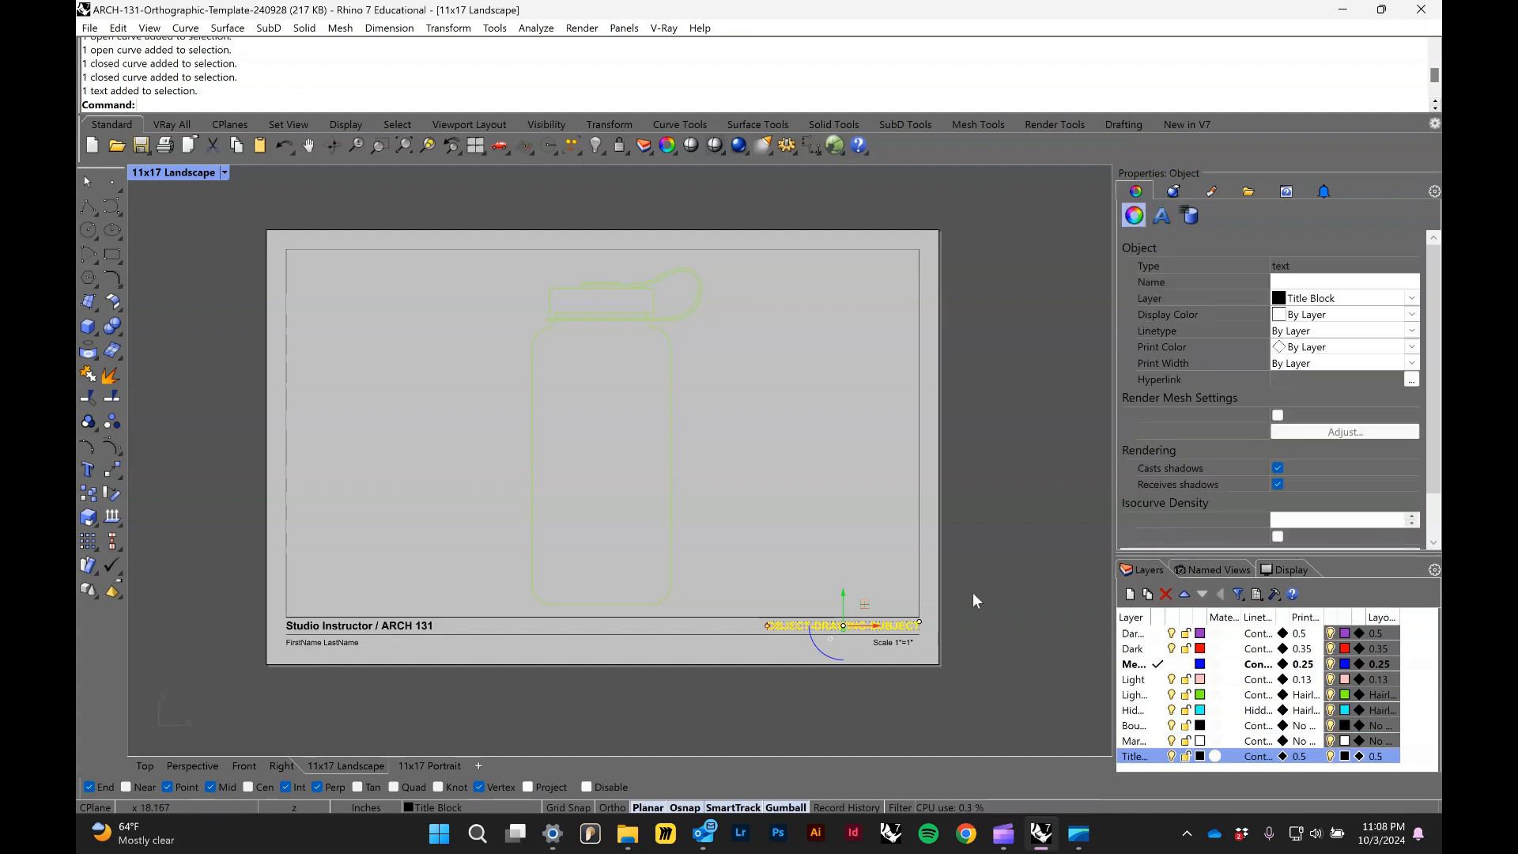
{"action": "left_click", "coordinate": [713, 636]}
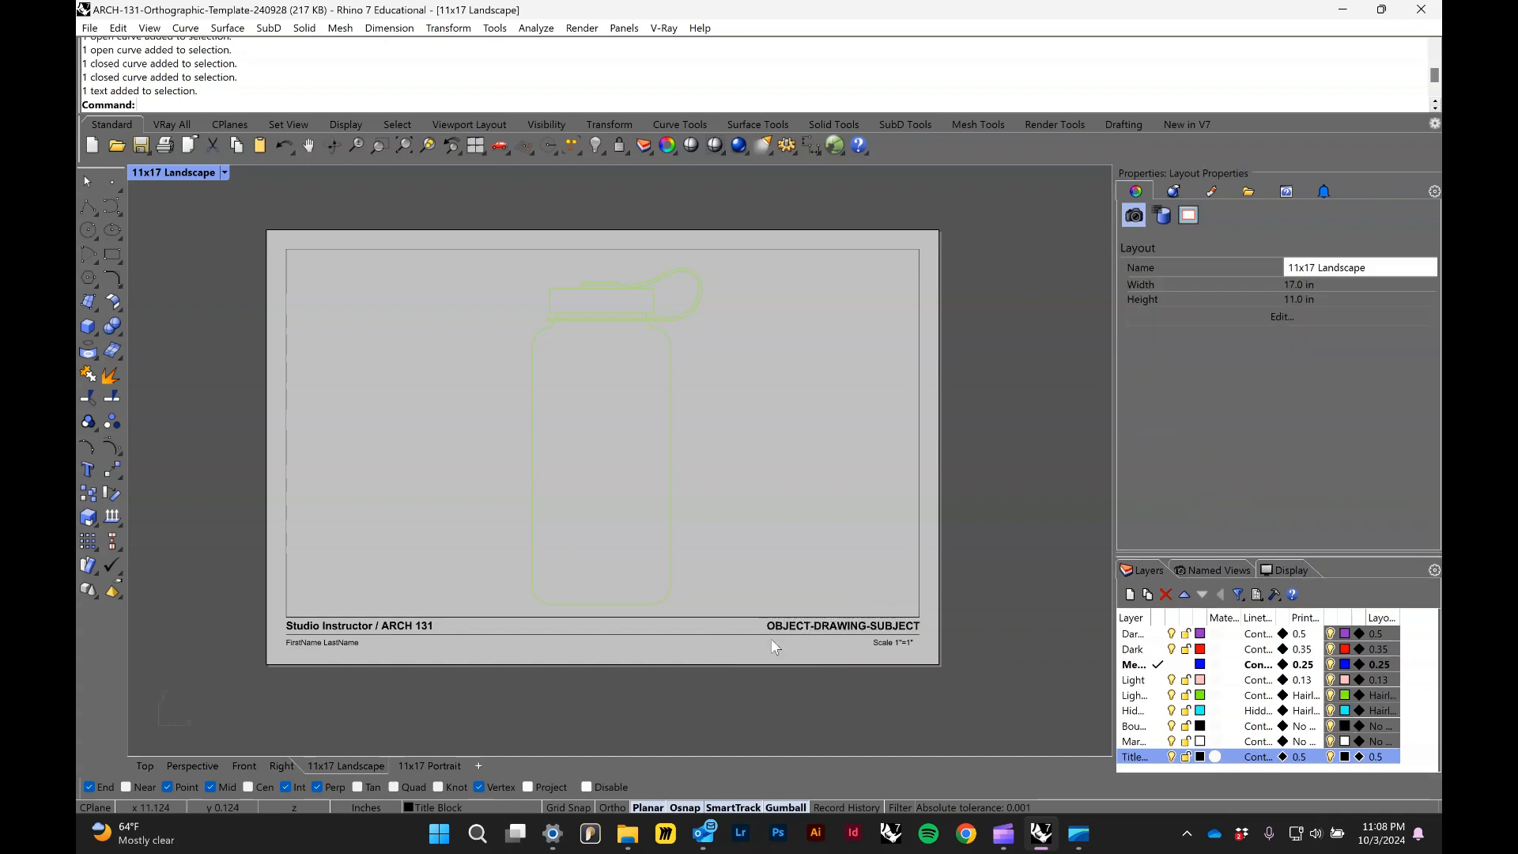
Step: Replace the OBJECT-DRAWING-SUBJECT title text with "Super cool object"
{"action": "left_click", "coordinate": [808, 624]}
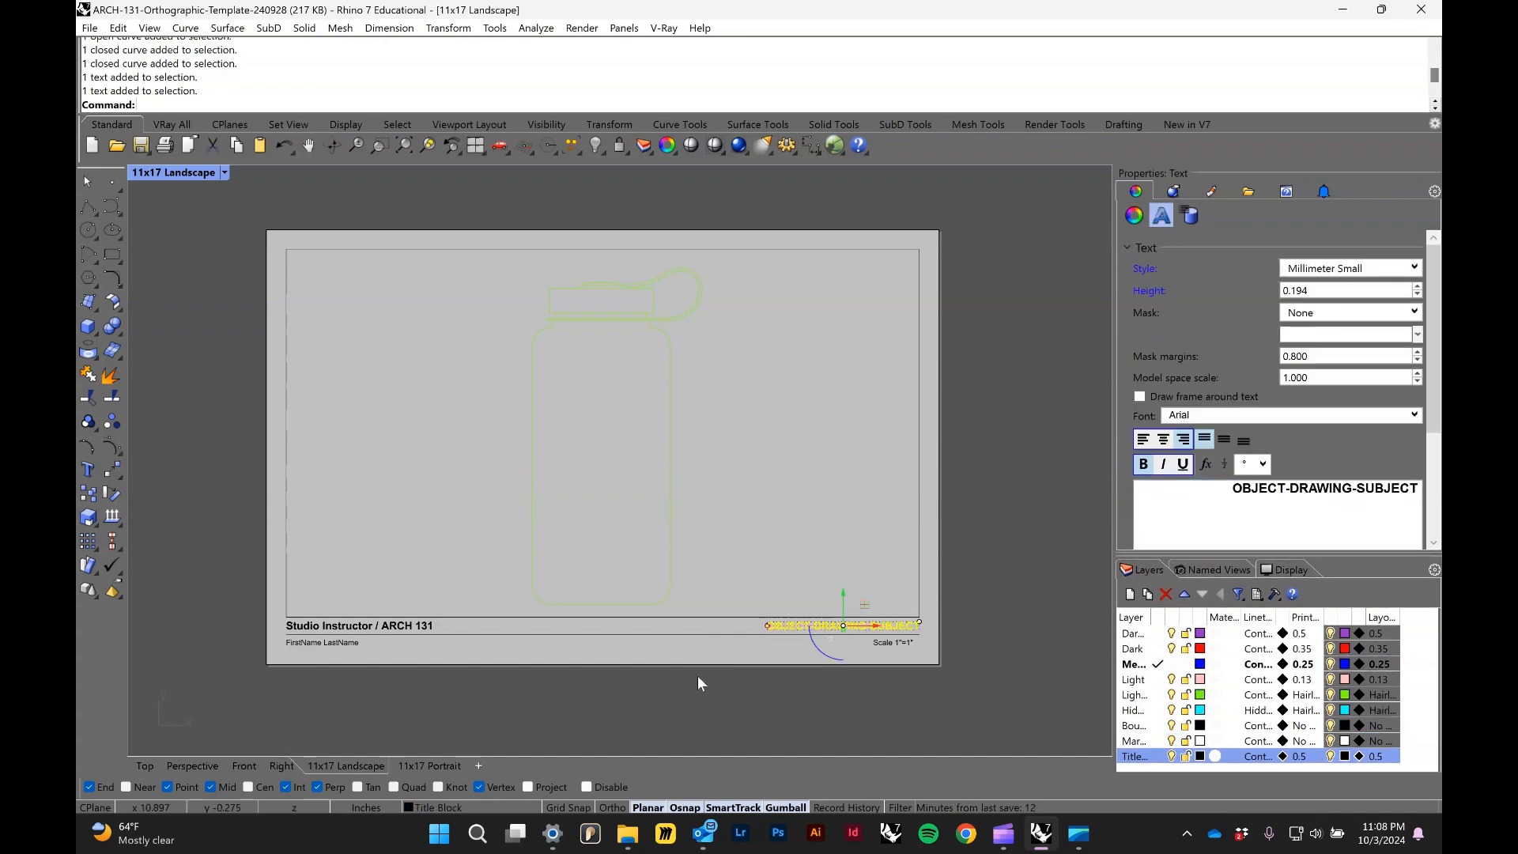
{"action": "scroll", "coordinate": [1277, 478], "scroll_direction": "down", "scroll_amount": 2}
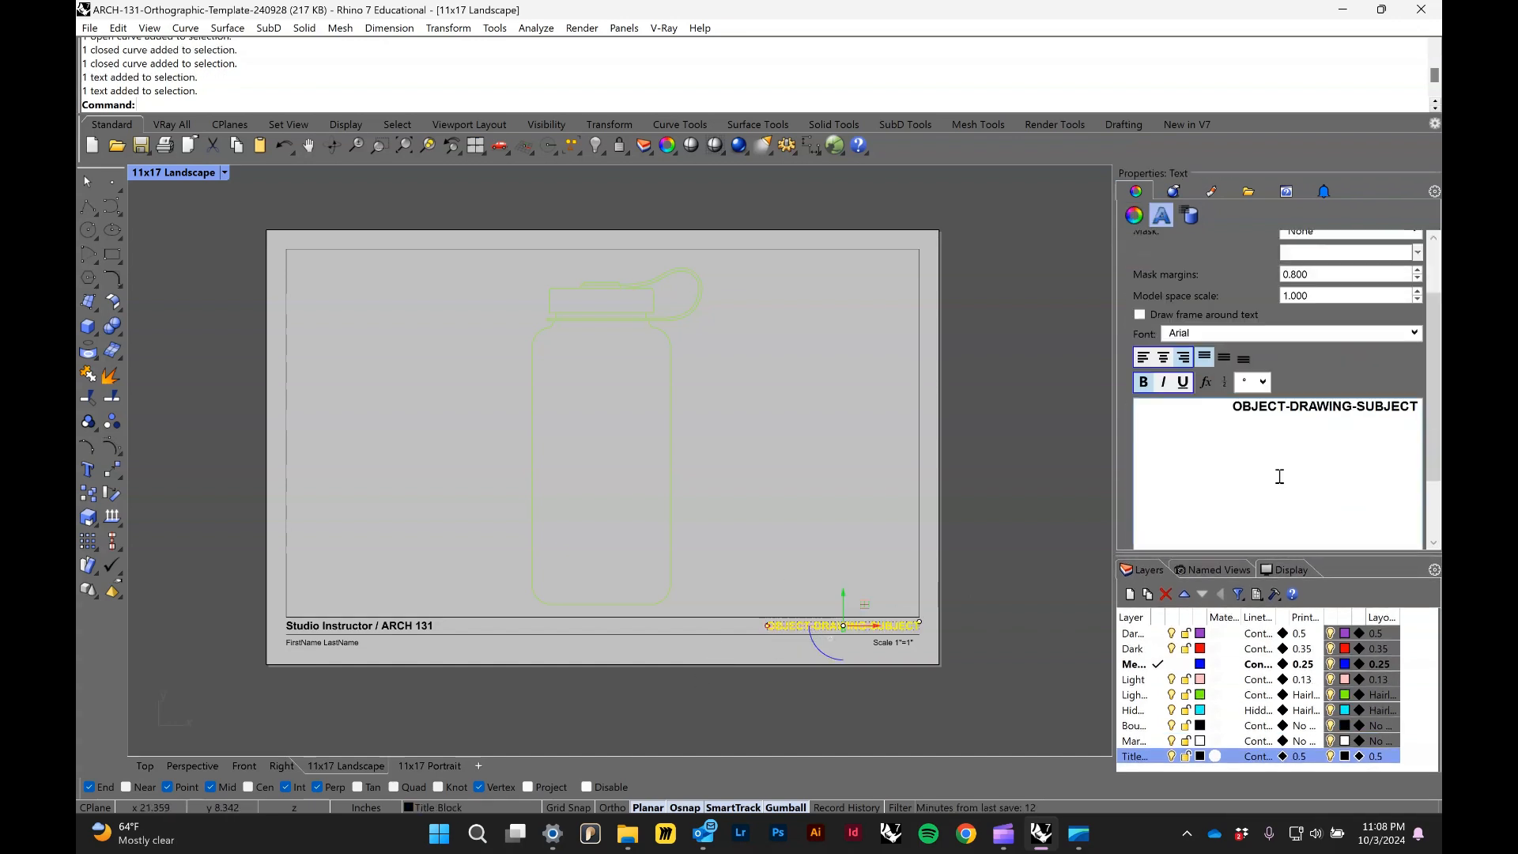
{"action": "double_click", "coordinate": [1258, 406]}
{"action": "left_click", "coordinate": [1433, 410], "text": "shift"}
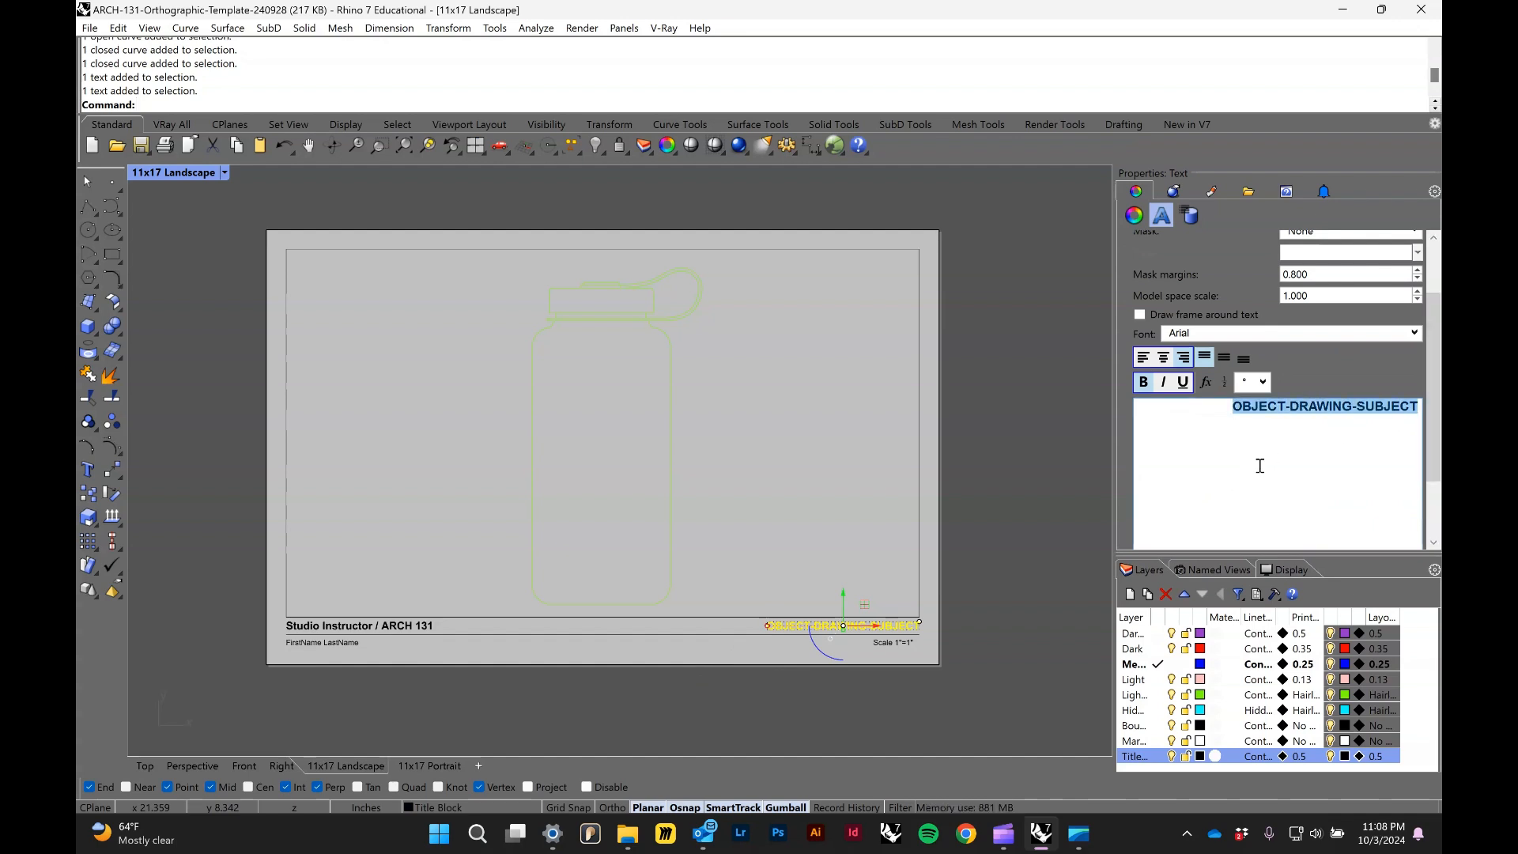
{"action": "type", "text": "Super"}
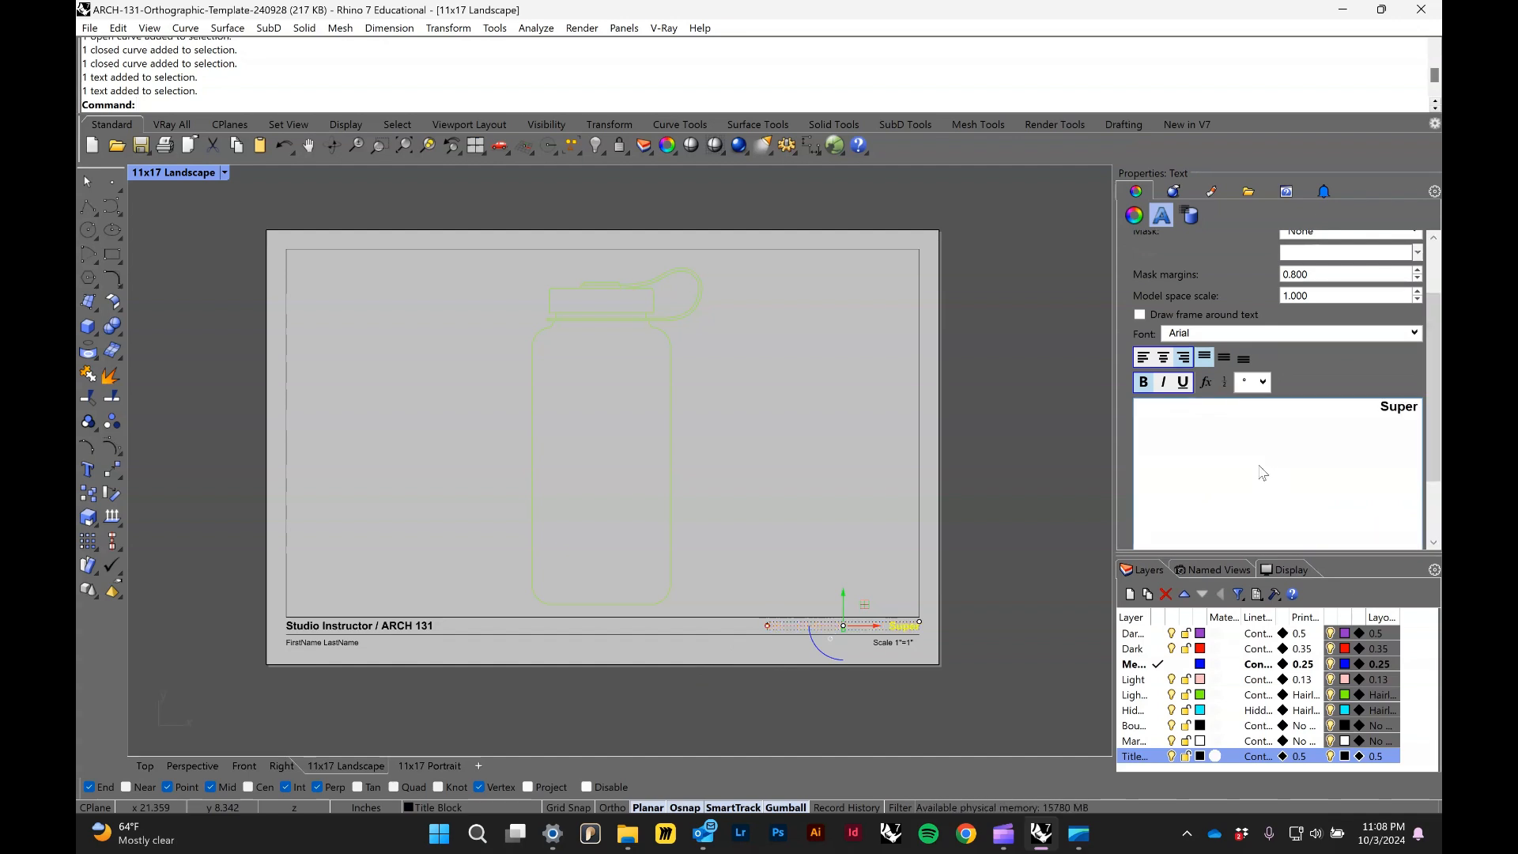
{"action": "type", "text": " cool object\\\\\\\\\\\\\\\\\\\\\\\\"}
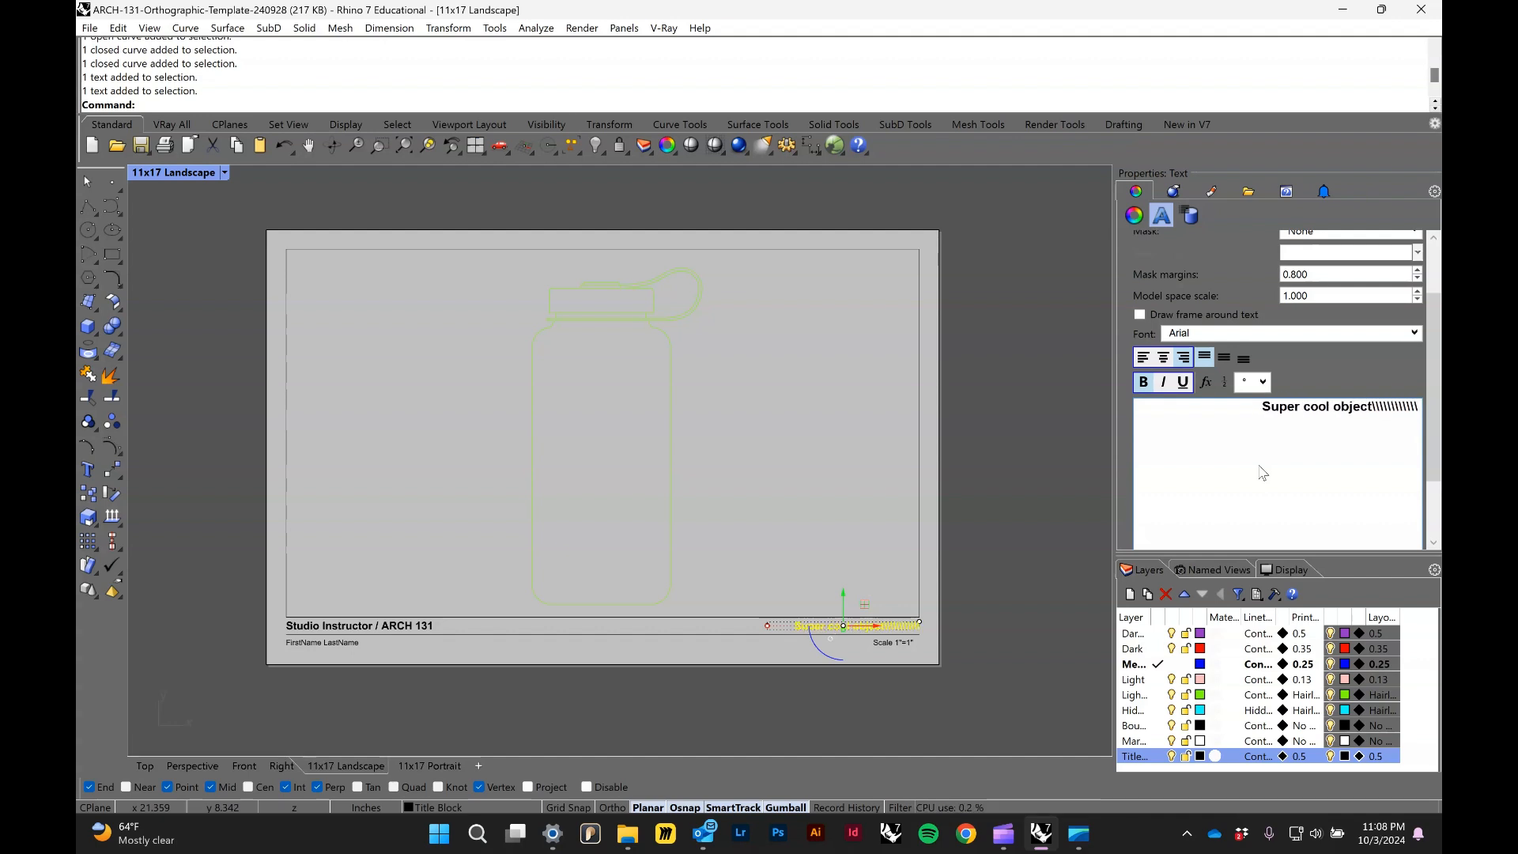
Step: Erase the trial wording from the title text and deselect the text object
{"action": "key", "text": "BackSpace"}
{"action": "key", "text": "BackSpace"}
{"action": "key", "text": "BackSpace"}
{"action": "key", "text": "BackSpace"}
{"action": "key", "text": "BackSpace"}
{"action": "key", "text": "BackSpace"}
{"action": "key", "text": "BackSpace"}
{"action": "key", "text": "BackSpace"}
{"action": "key", "text": "BackSpace"}
{"action": "key", "text": "BackSpace"}
{"action": "key", "text": "BackSpace"}
{"action": "key", "text": "BackSpace"}
{"action": "key", "text": "BackSpace"}
{"action": "key", "text": "BackSpace"}
{"action": "key", "text": "BackSpace"}
{"action": "key", "text": "BackSpace"}
{"action": "key", "text": "BackSpace"}
{"action": "key", "text": "BackSpace"}
{"action": "key", "text": "BackSpace"}
{"action": "key", "text": "BackSpace"}
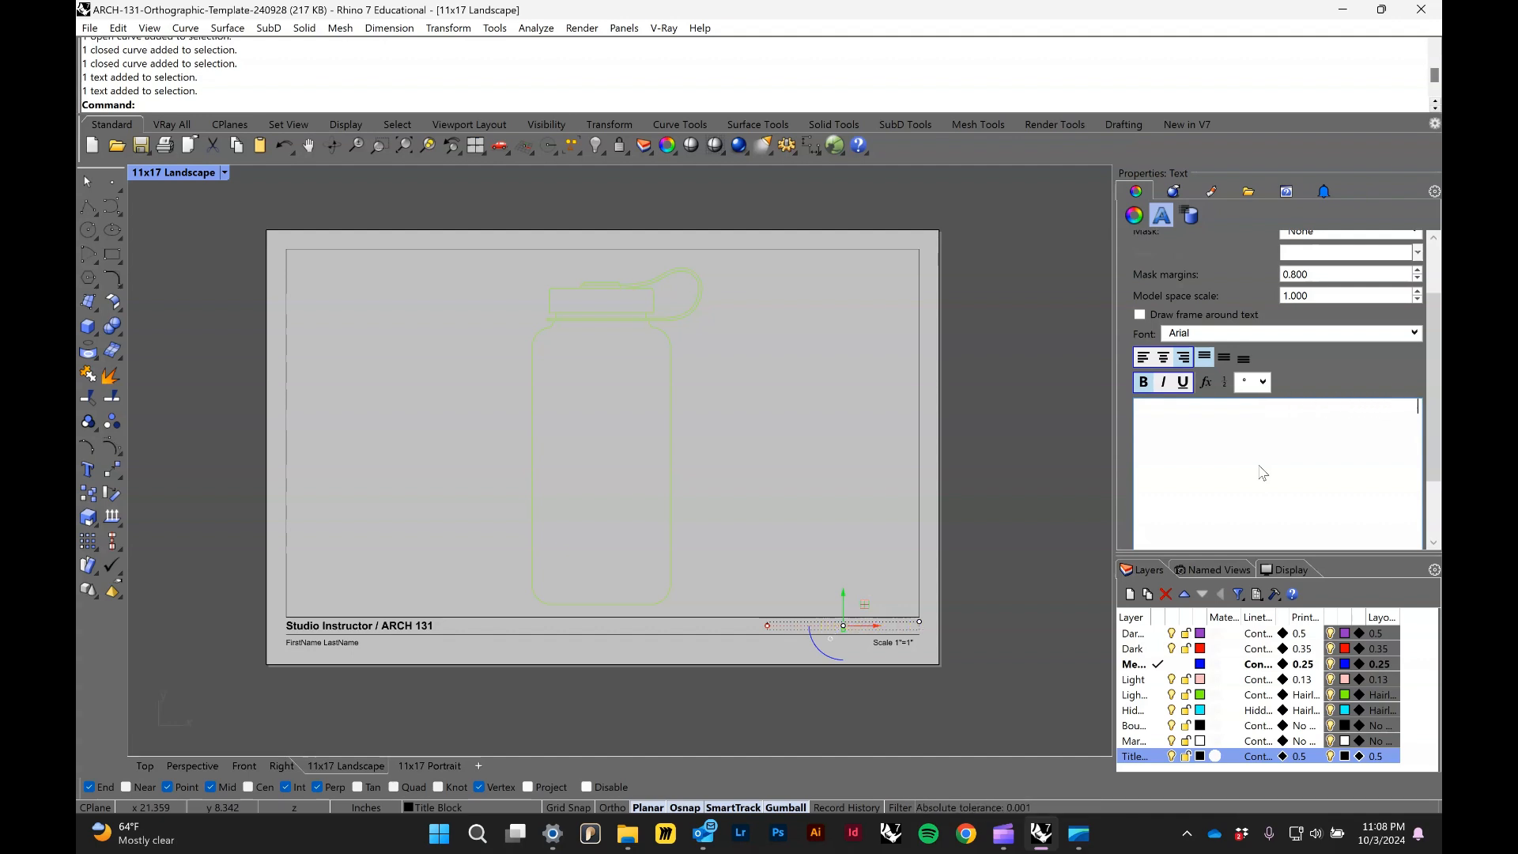
{"action": "left_click", "coordinate": [1034, 459]}
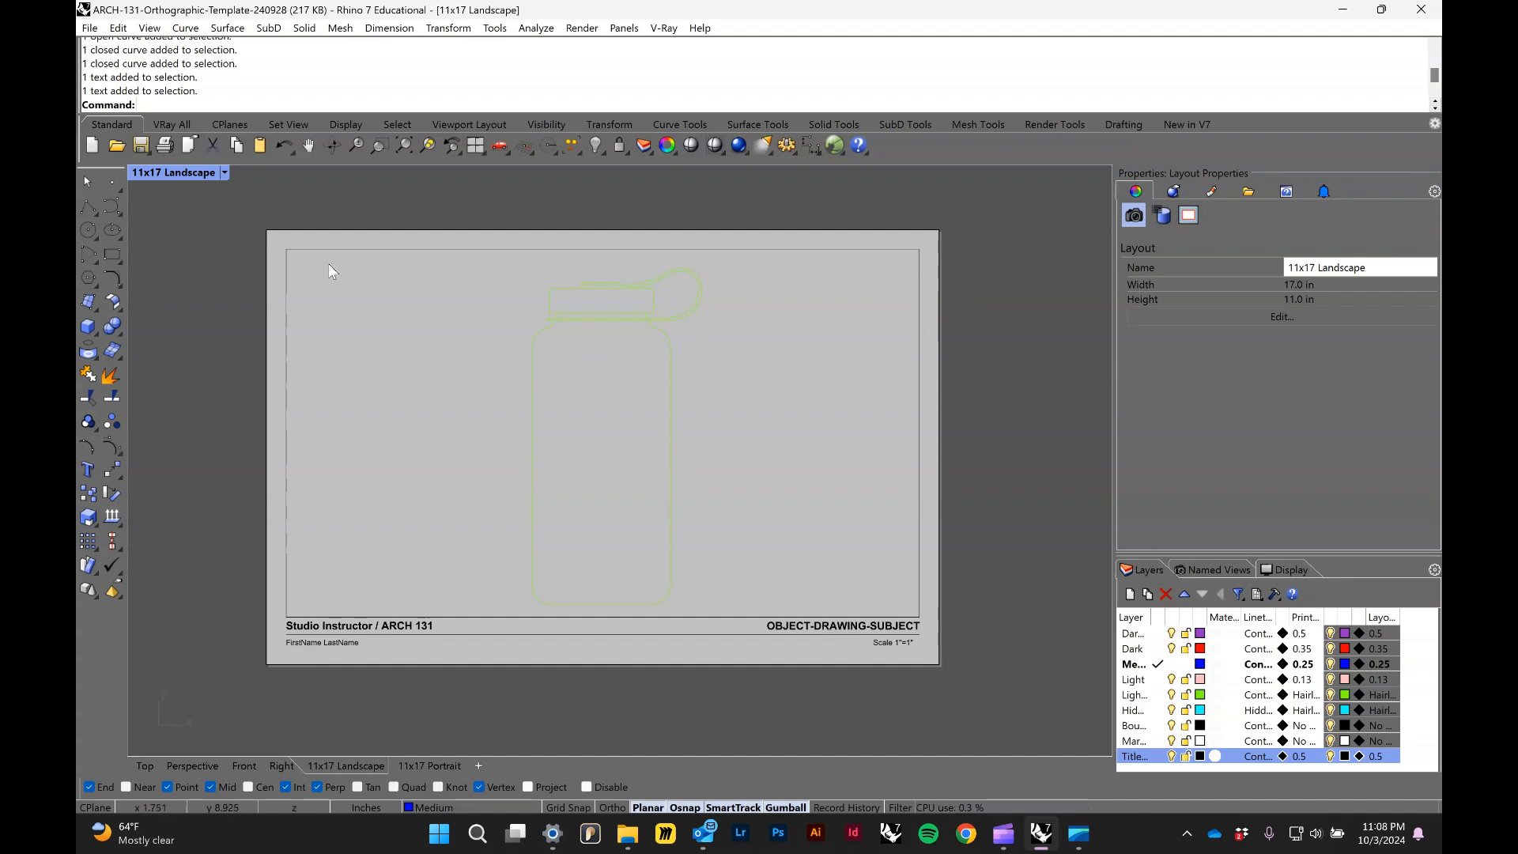
Step: Narrow the layout's detail view by moving its left edge points to about the middle of the sheet
{"action": "left_click", "coordinate": [925, 276]}
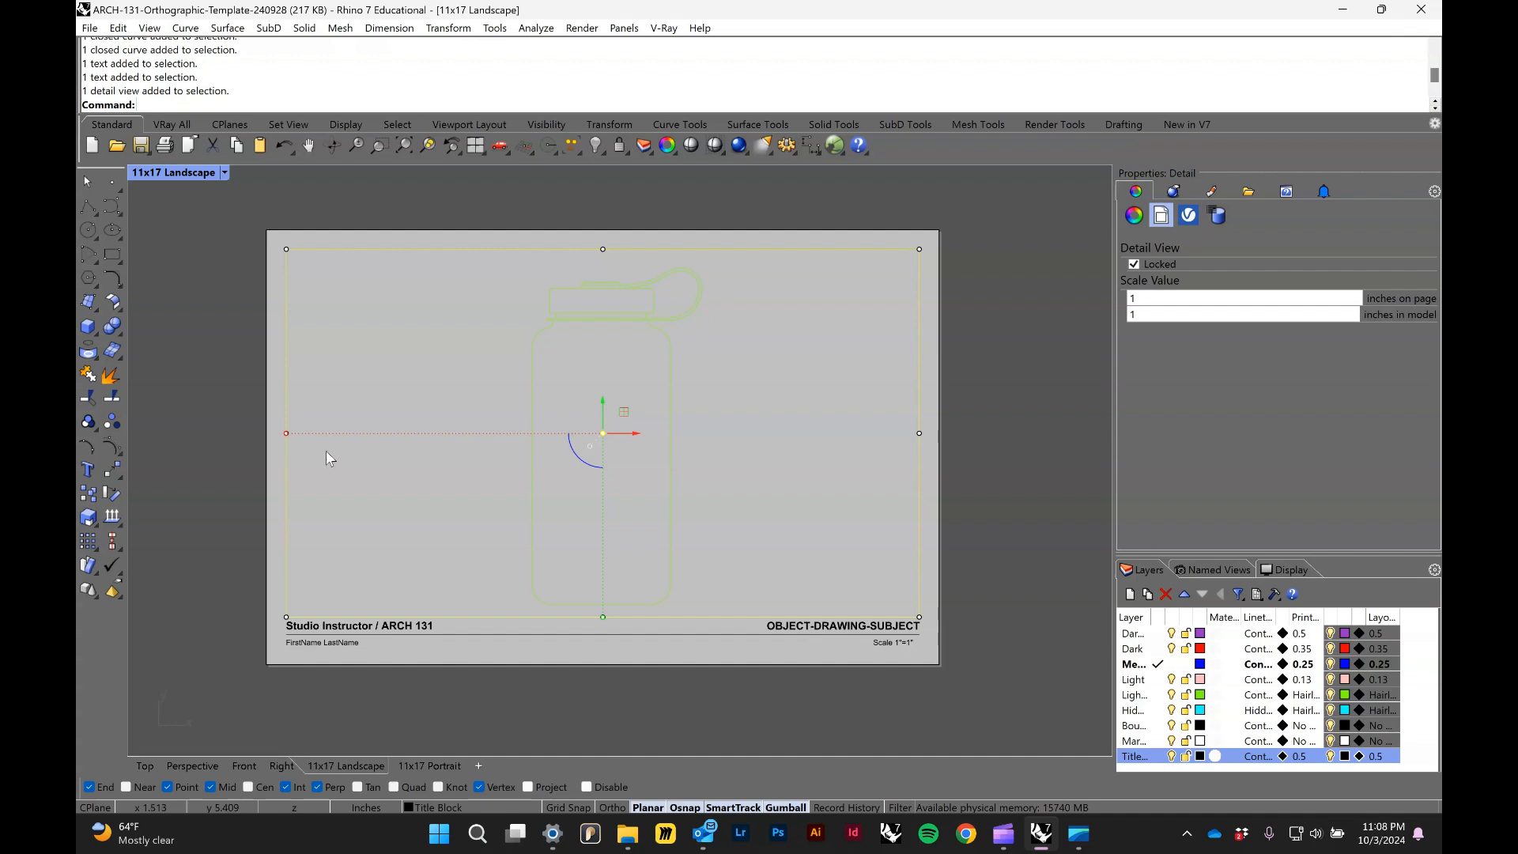
{"action": "left_click_drag", "start_coordinate": [257, 194], "coordinate": [298, 626]}
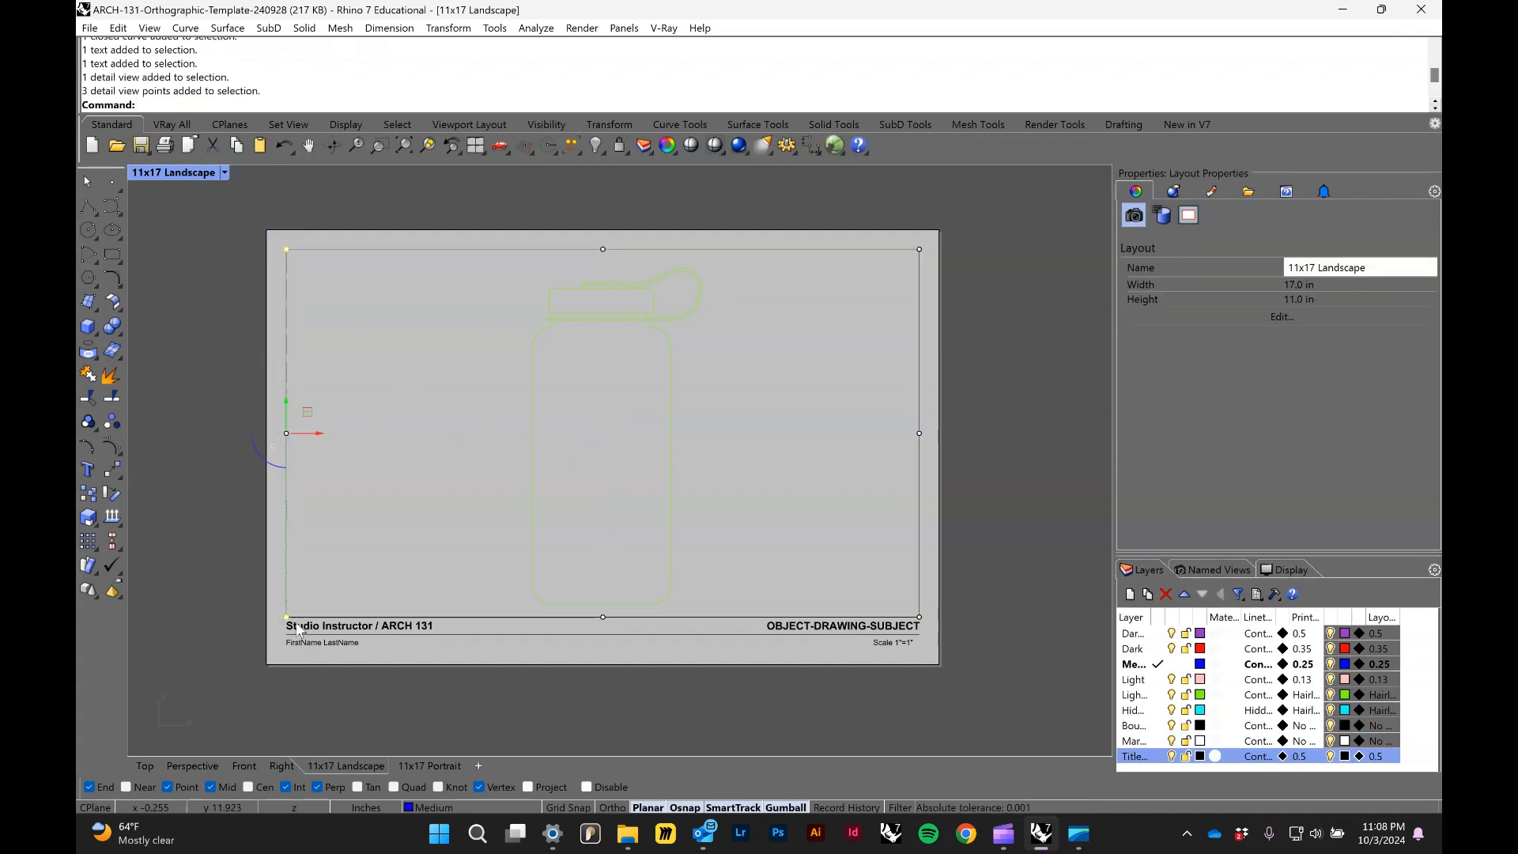
{"action": "left_click_drag", "start_coordinate": [319, 438], "coordinate": [633, 438]}
{"action": "left_click", "coordinate": [828, 538]}
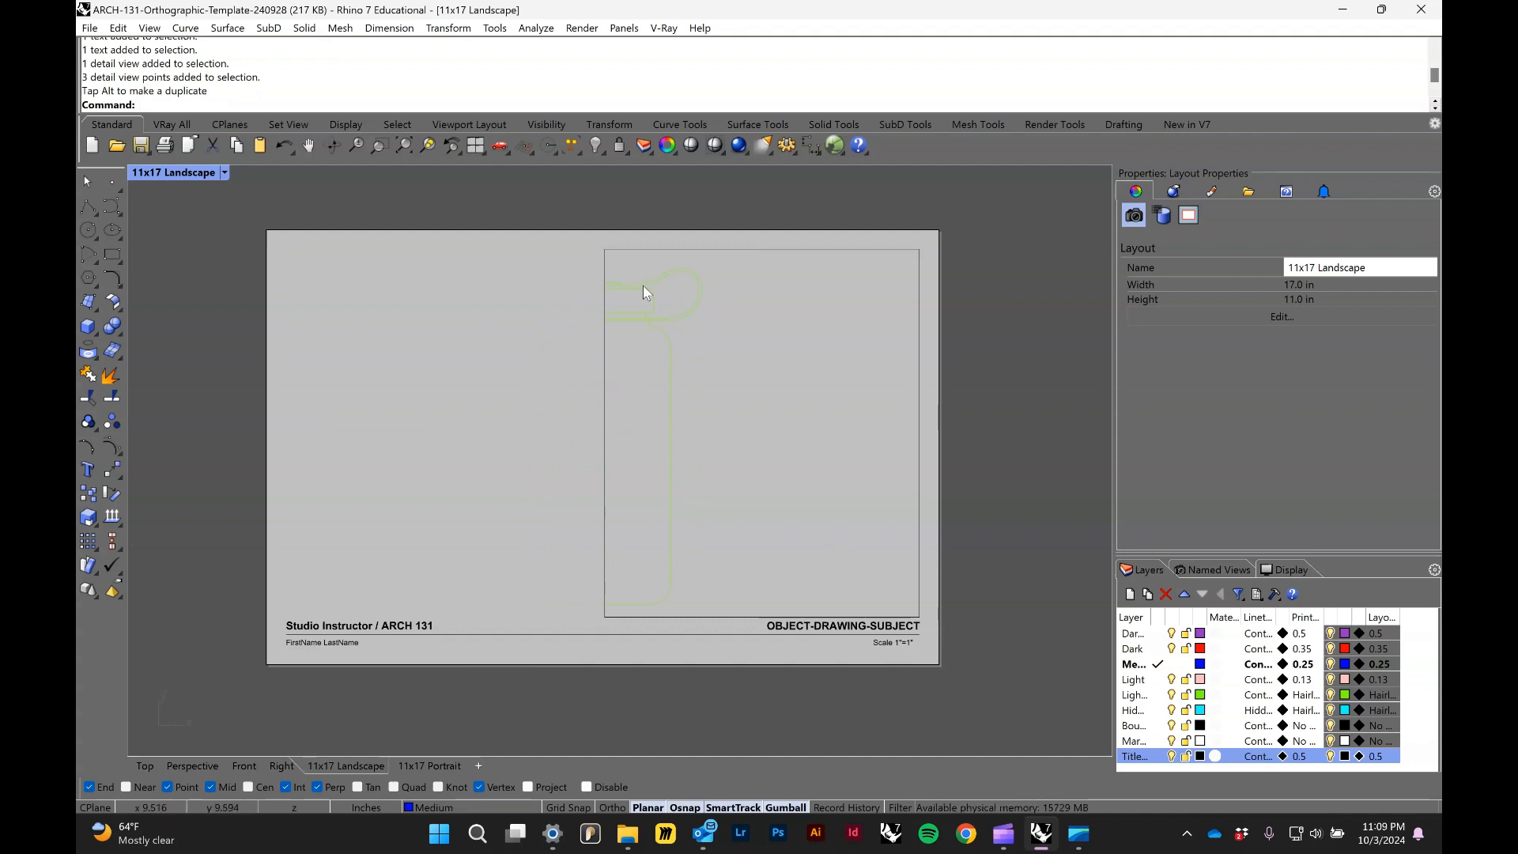
Step: Undo the move of the detail view's left edge and clear the point selection
{"action": "left_click", "coordinate": [681, 617]}
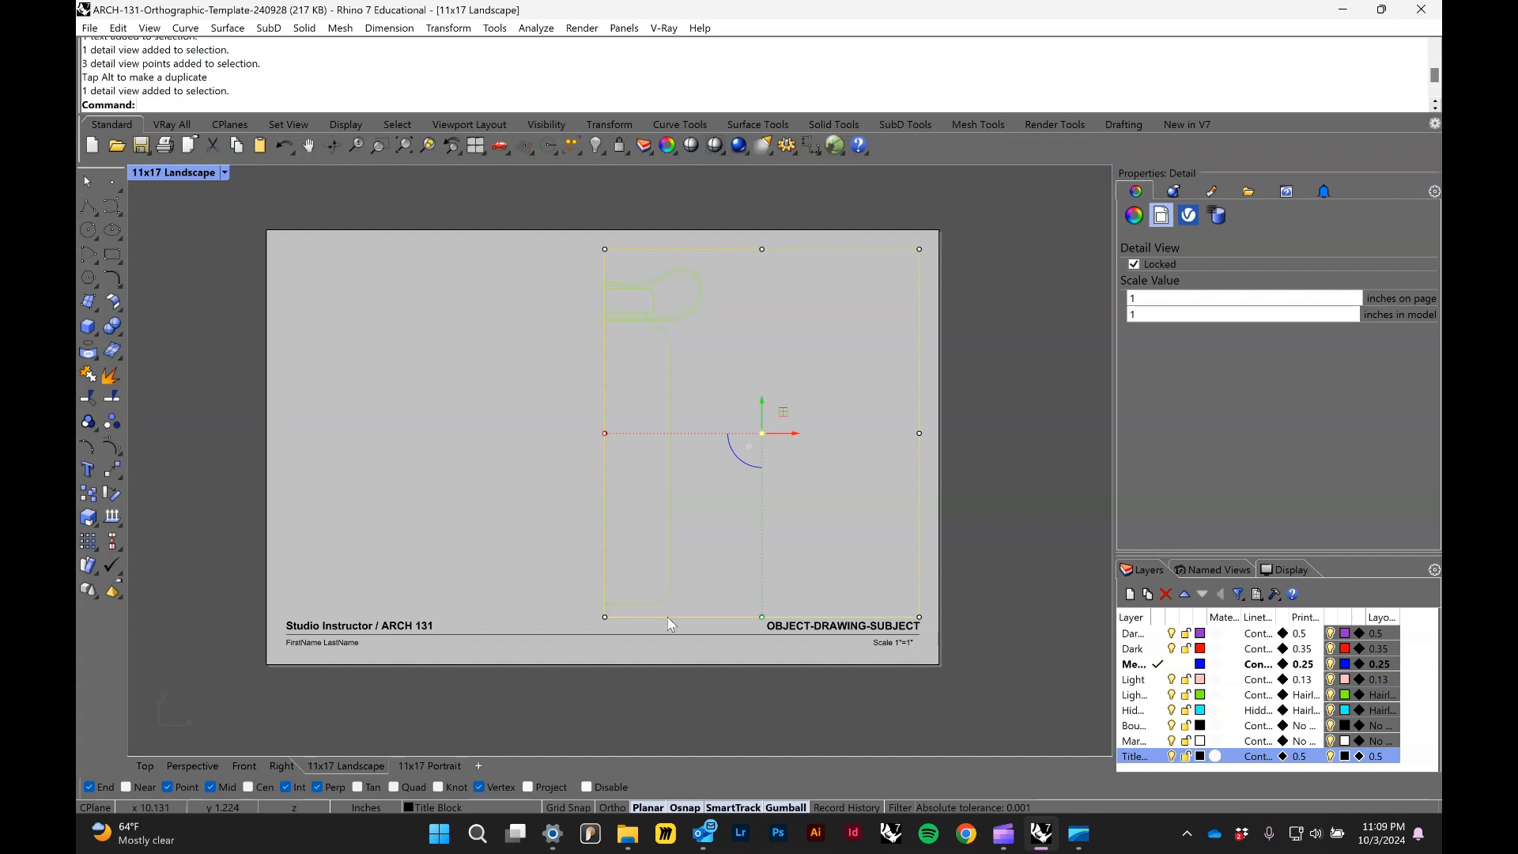
{"action": "key", "text": "ctrl+z"}
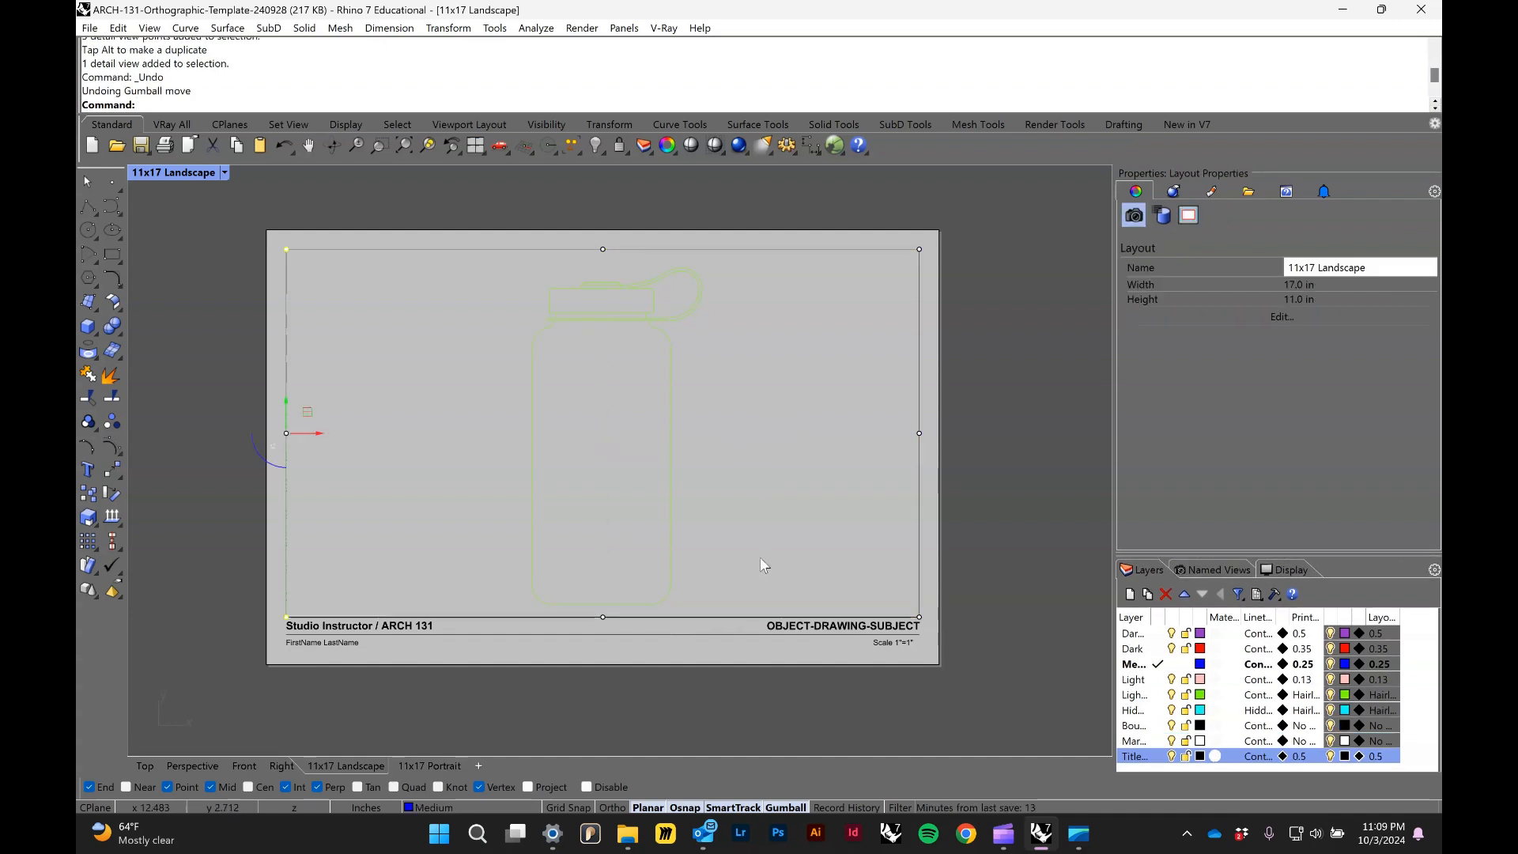
{"action": "key", "text": "Escape"}
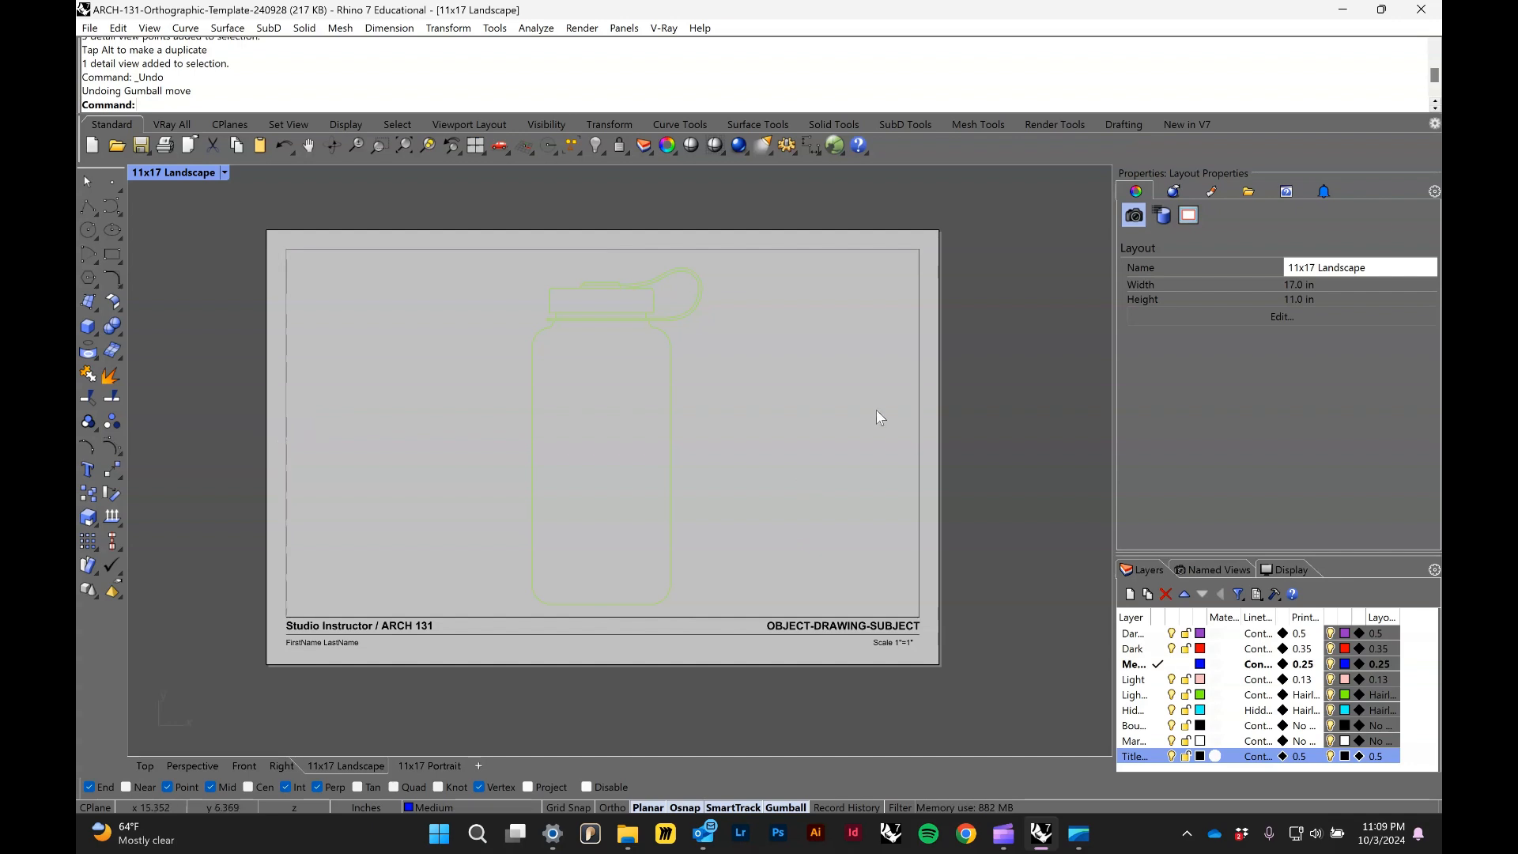
Step: Select the layout's detail view frame to examine its lock and scale settings
{"action": "left_click", "coordinate": [919, 403]}
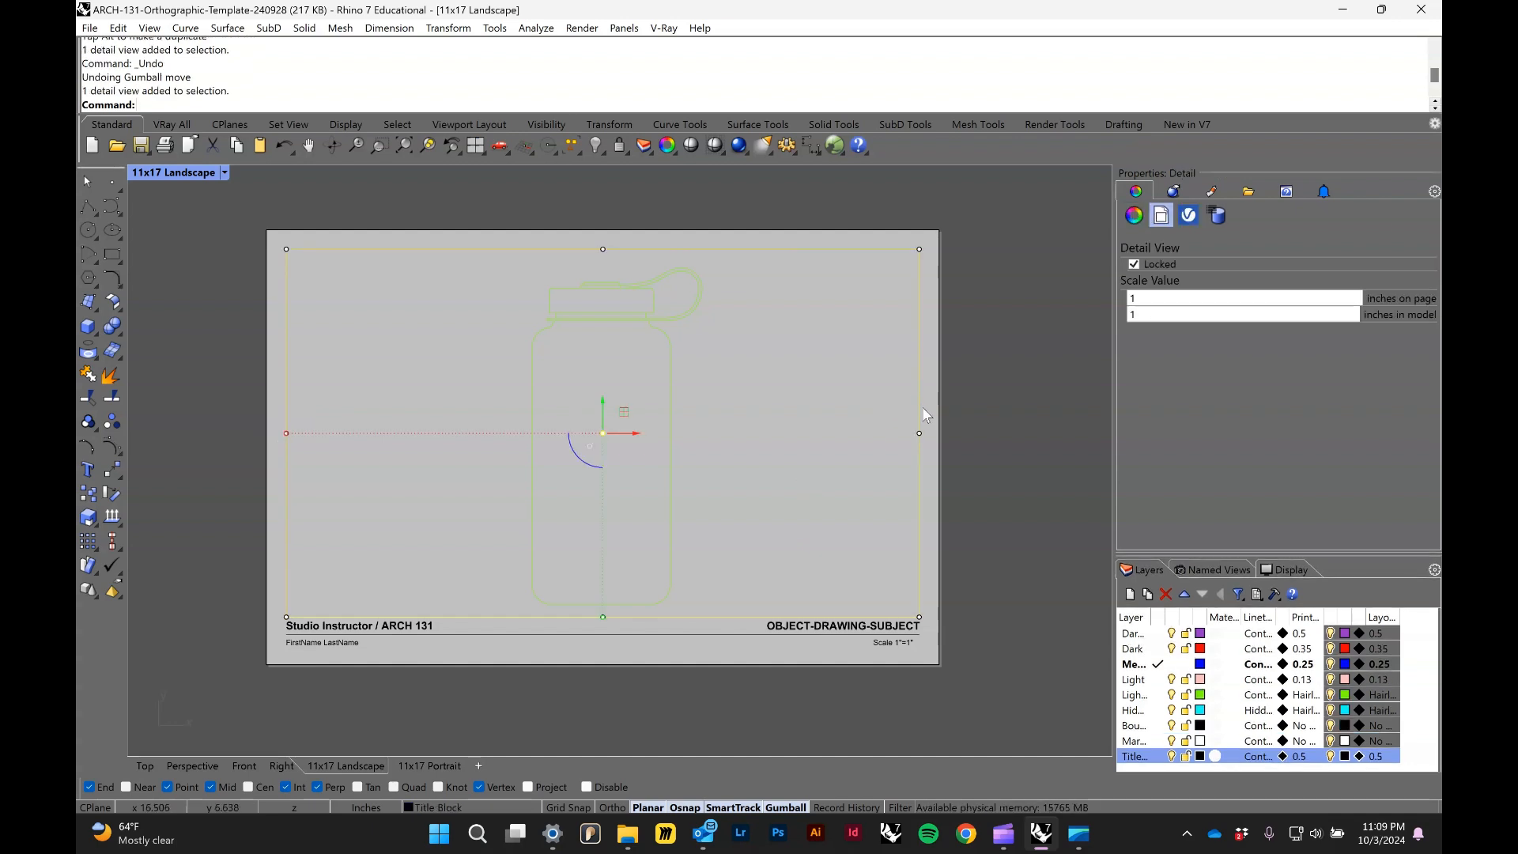
{"action": "left_click", "coordinate": [1065, 482]}
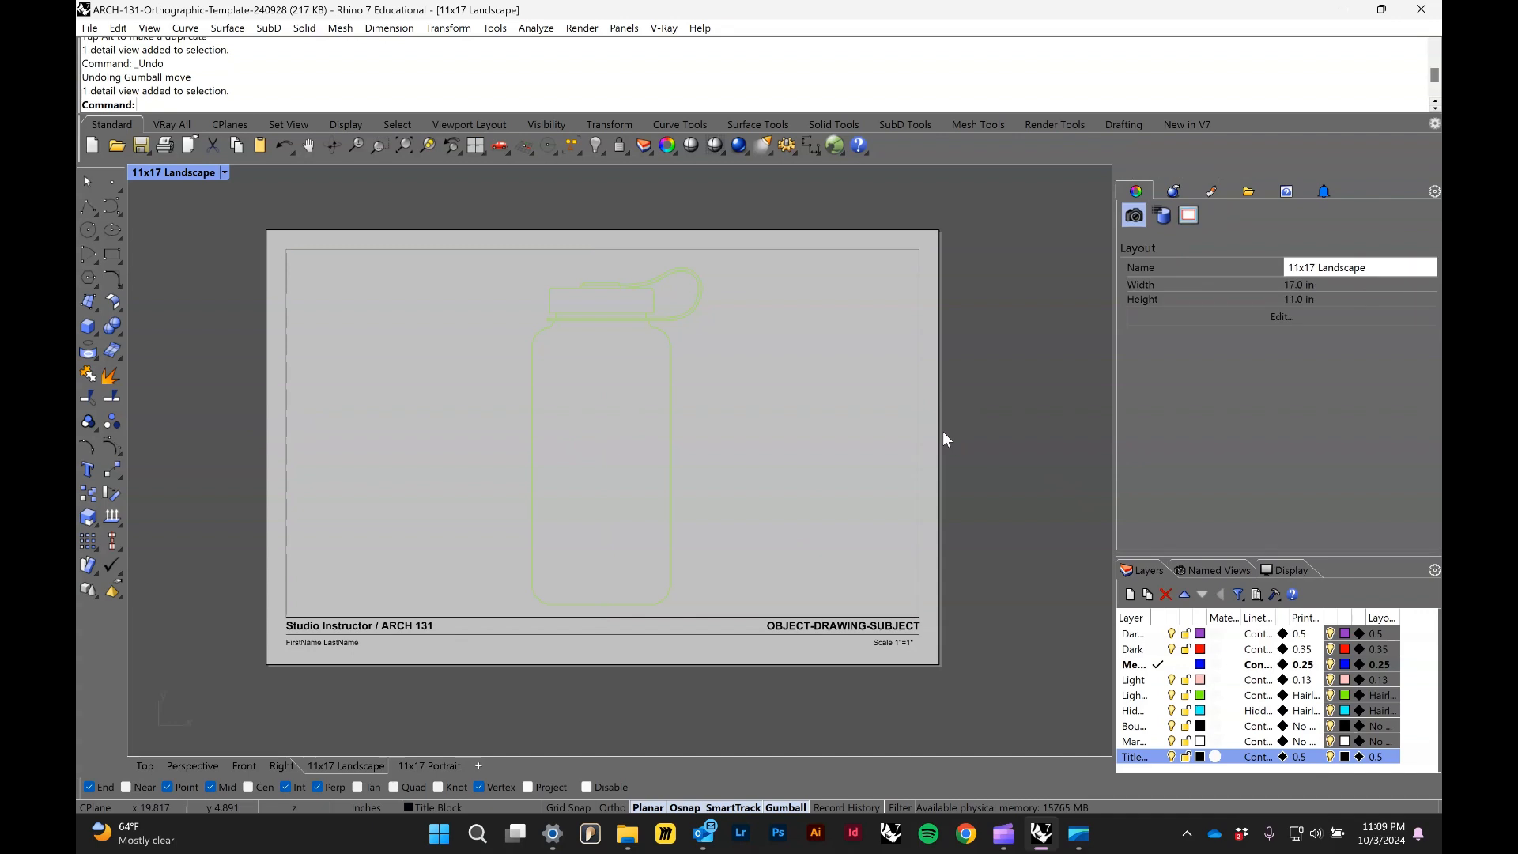
{"action": "left_click", "coordinate": [921, 416]}
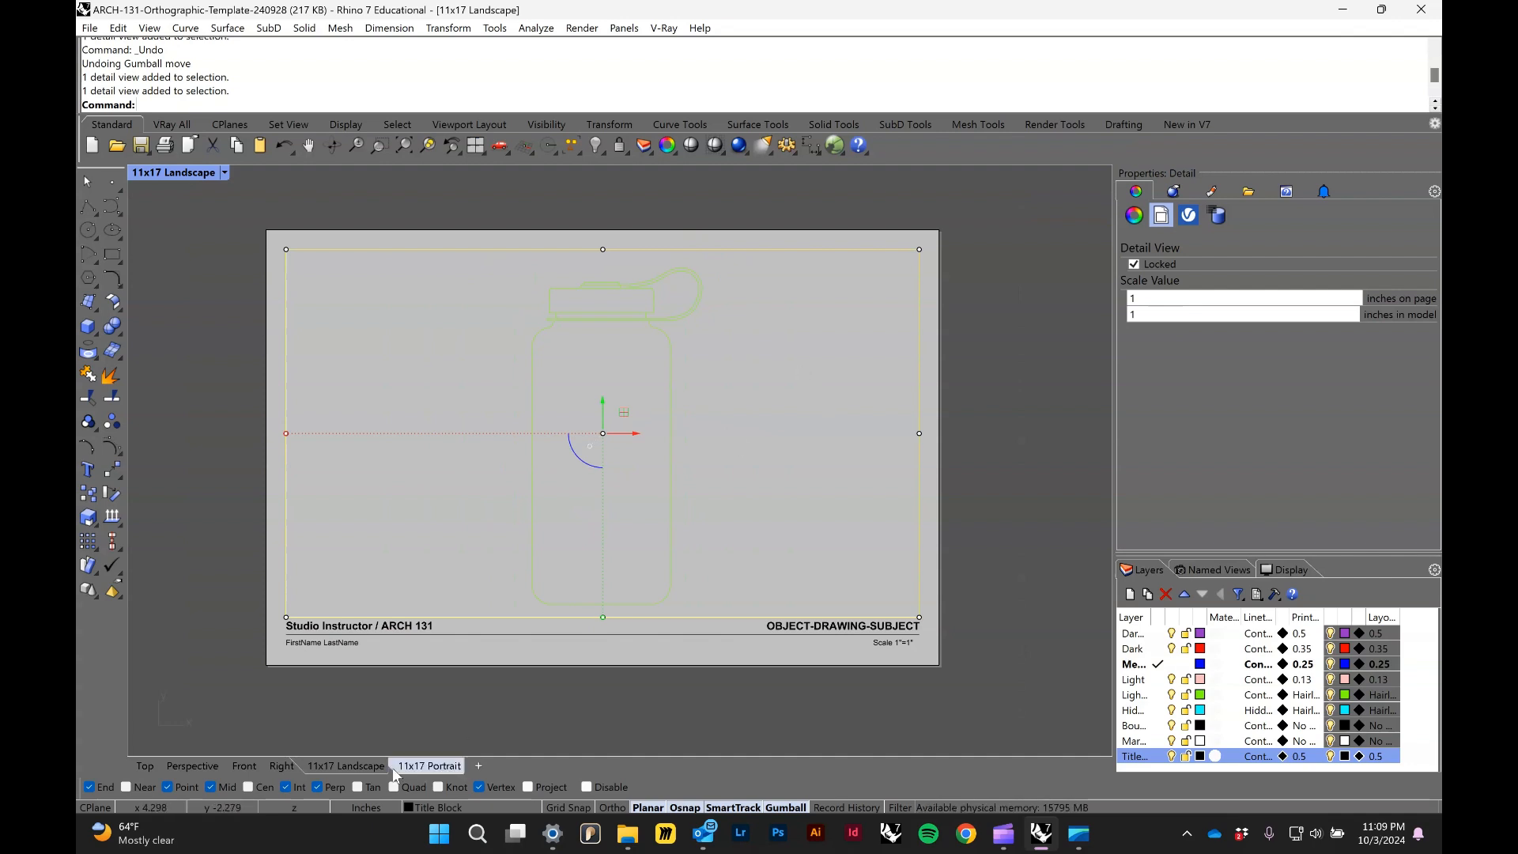
Step: Select the landscape sheet's frames and water bottle in the Top view to identify the detail's contents, and clear the selection
{"action": "left_click", "coordinate": [144, 765]}
{"action": "left_click", "coordinate": [411, 414]}
{"action": "left_click_drag", "start_coordinate": [341, 340], "coordinate": [770, 675]}
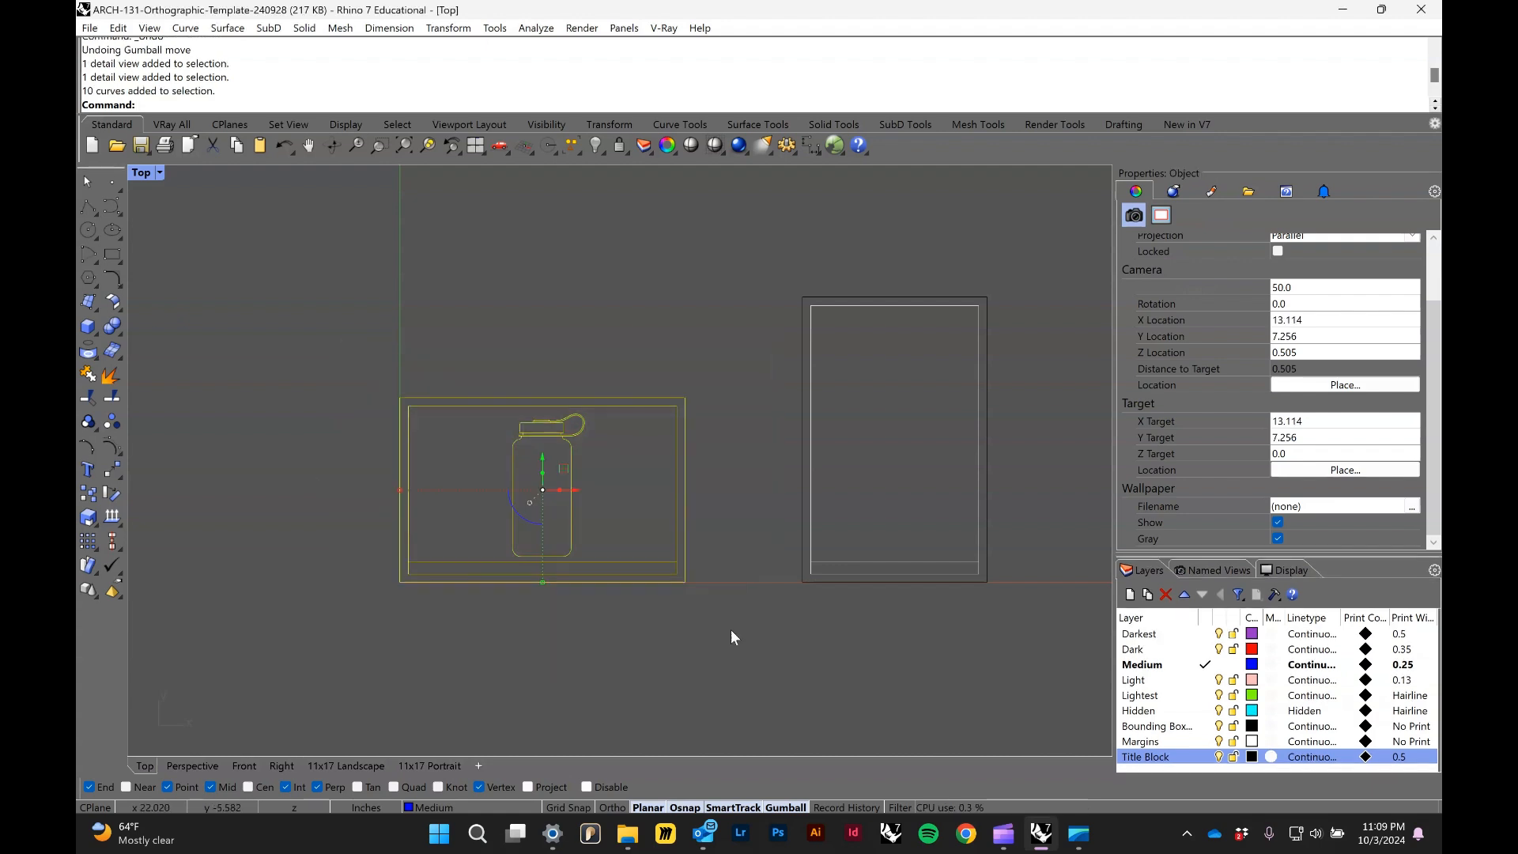
{"action": "key", "text": "Escape"}
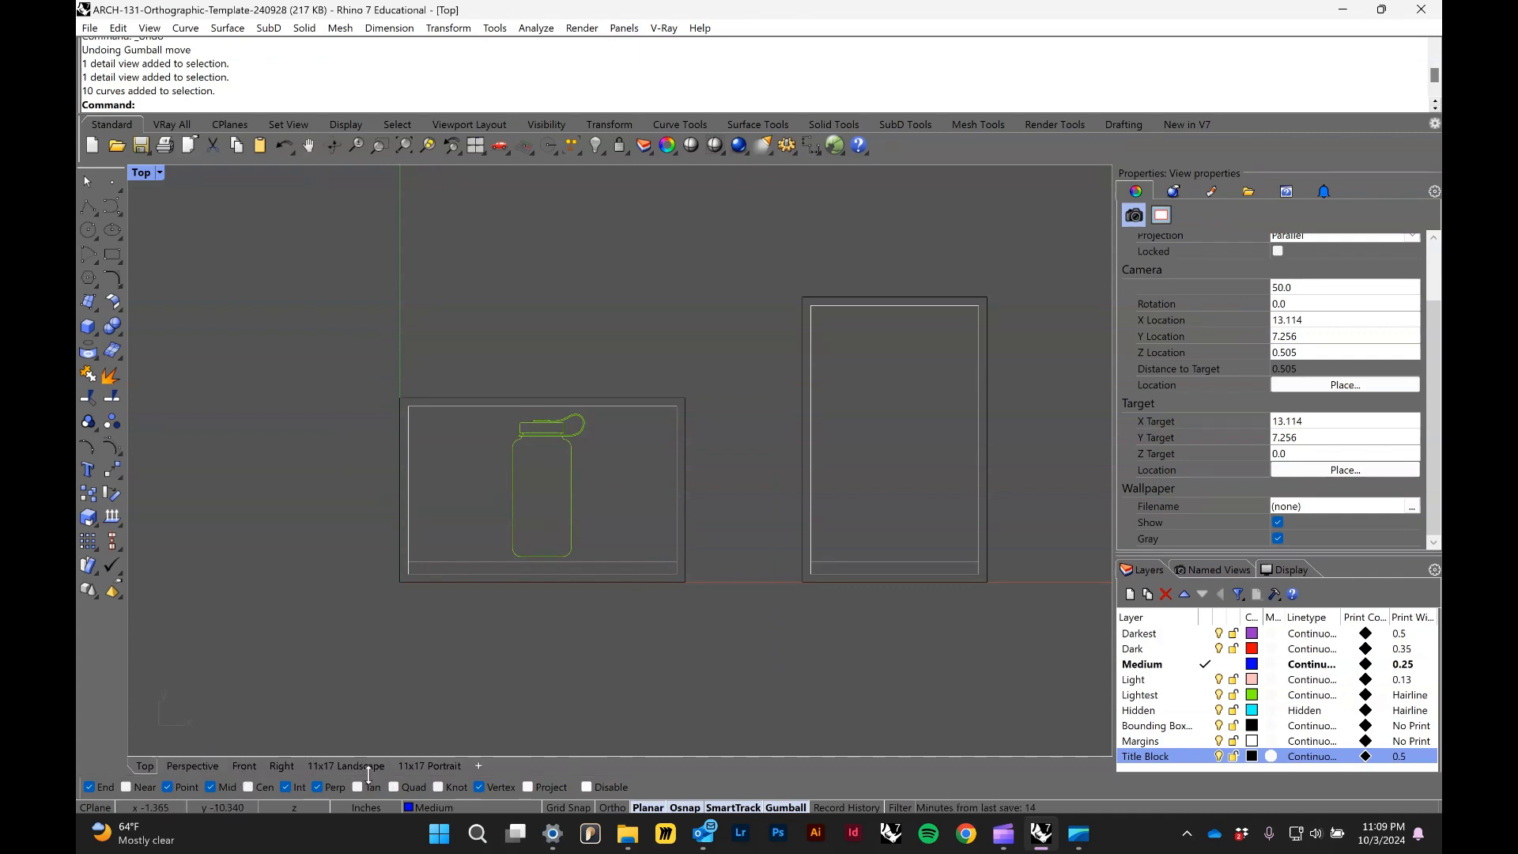
Step: Unlock the 11x17 Landscape layout's detail view and set its scale to 1 inch on page for 2 inches in model
{"action": "left_click", "coordinate": [341, 766]}
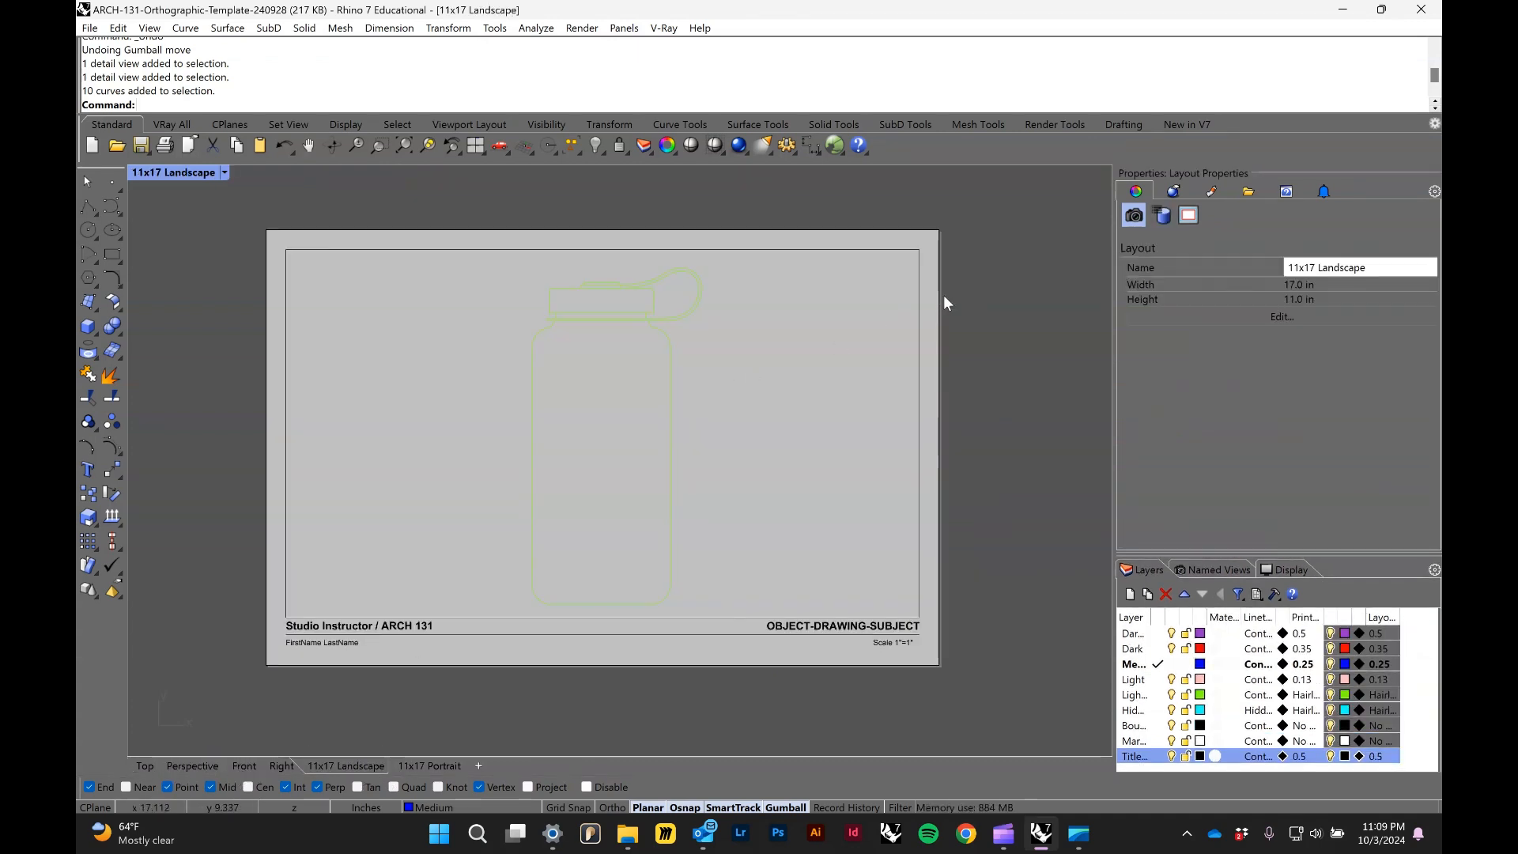
{"action": "left_click", "coordinate": [920, 298]}
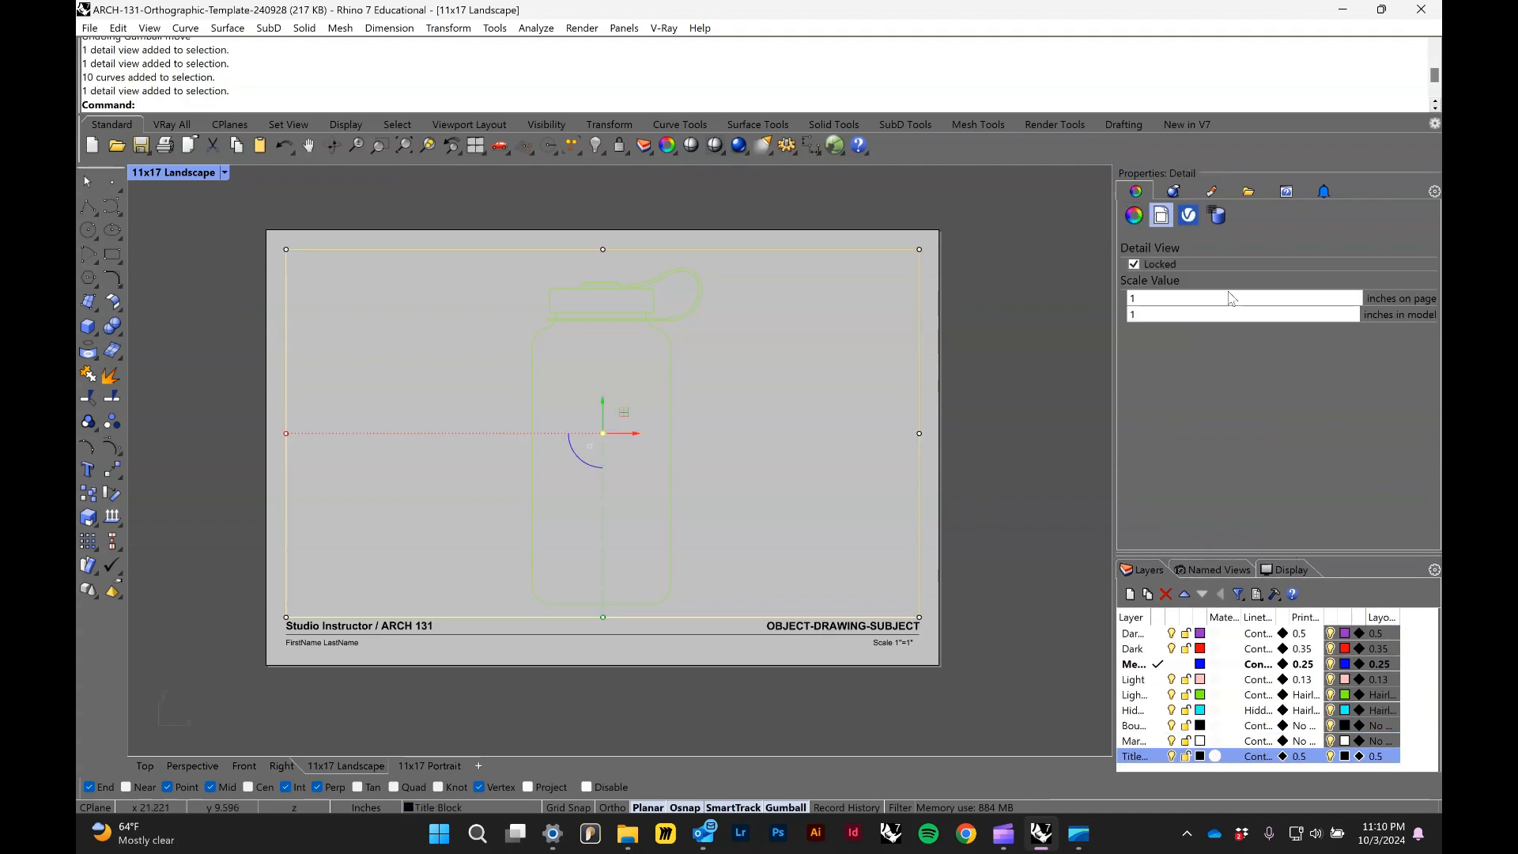
{"action": "left_click", "coordinate": [1161, 264]}
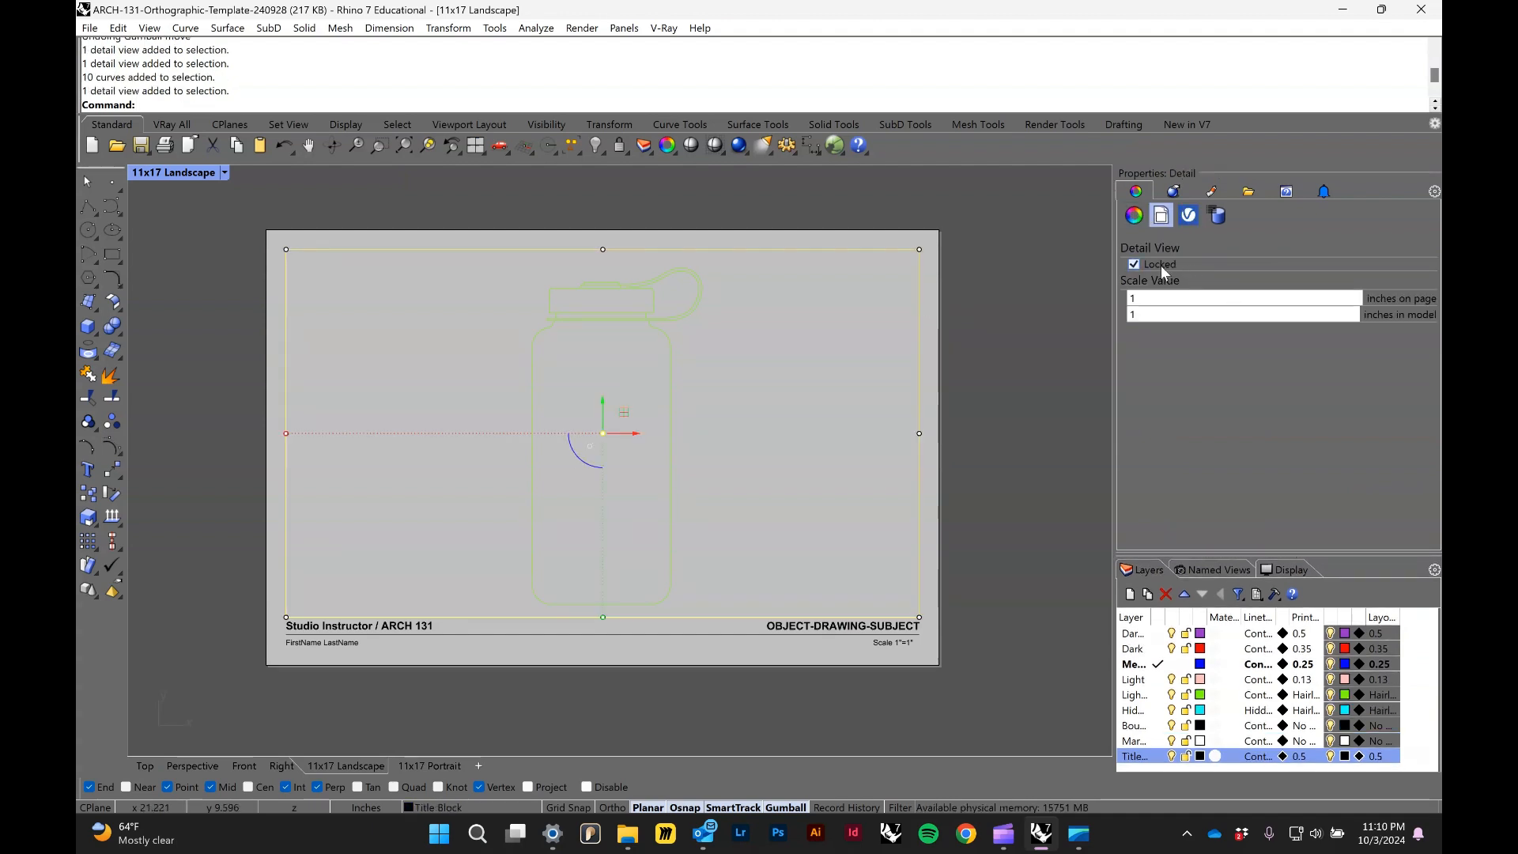
{"action": "double_click", "coordinate": [1155, 313]}
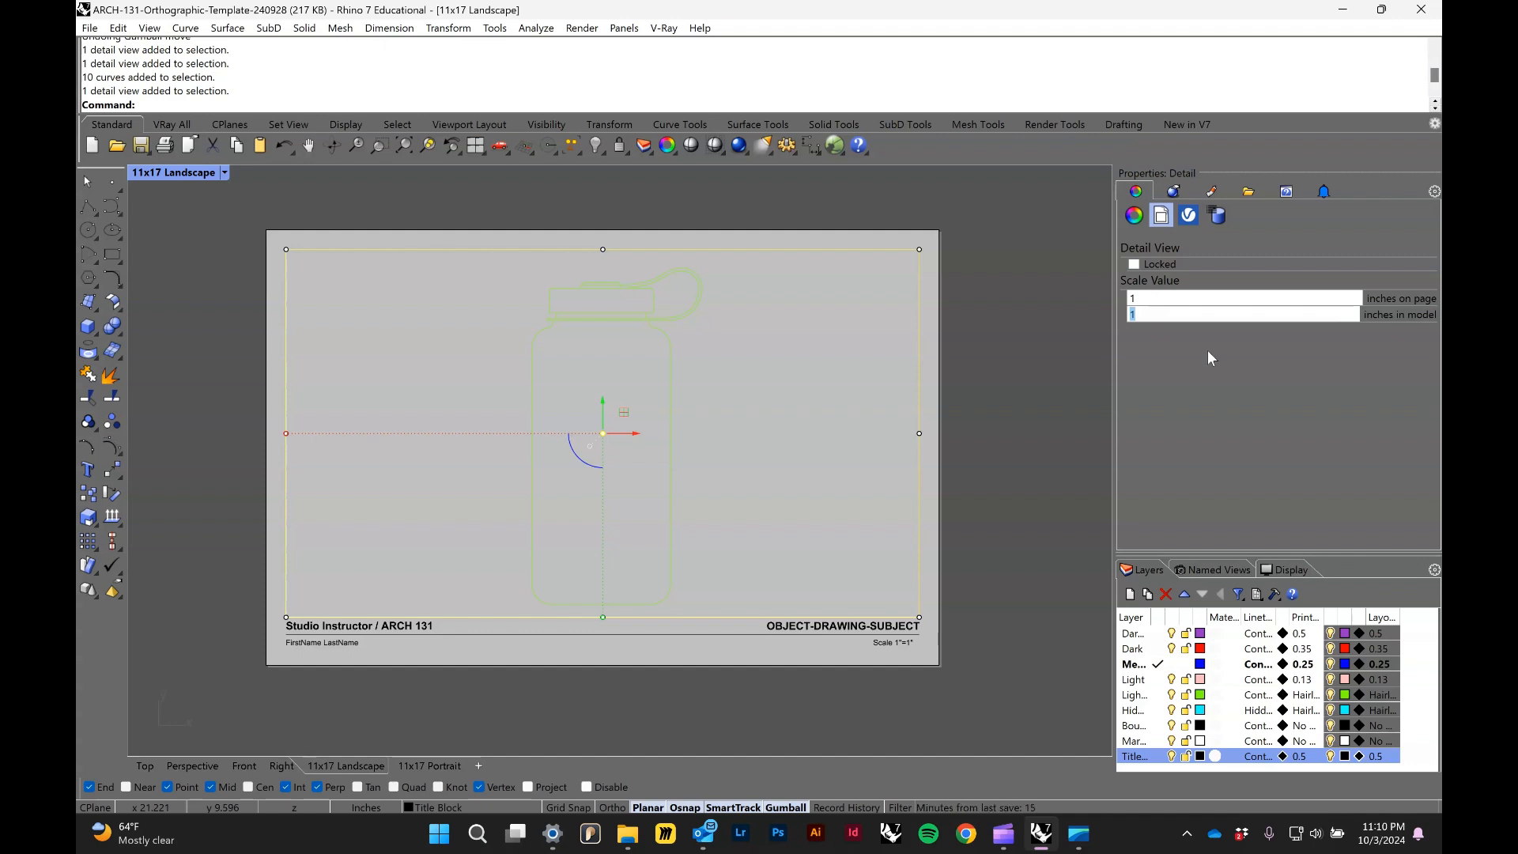
{"action": "type", "text": "2"}
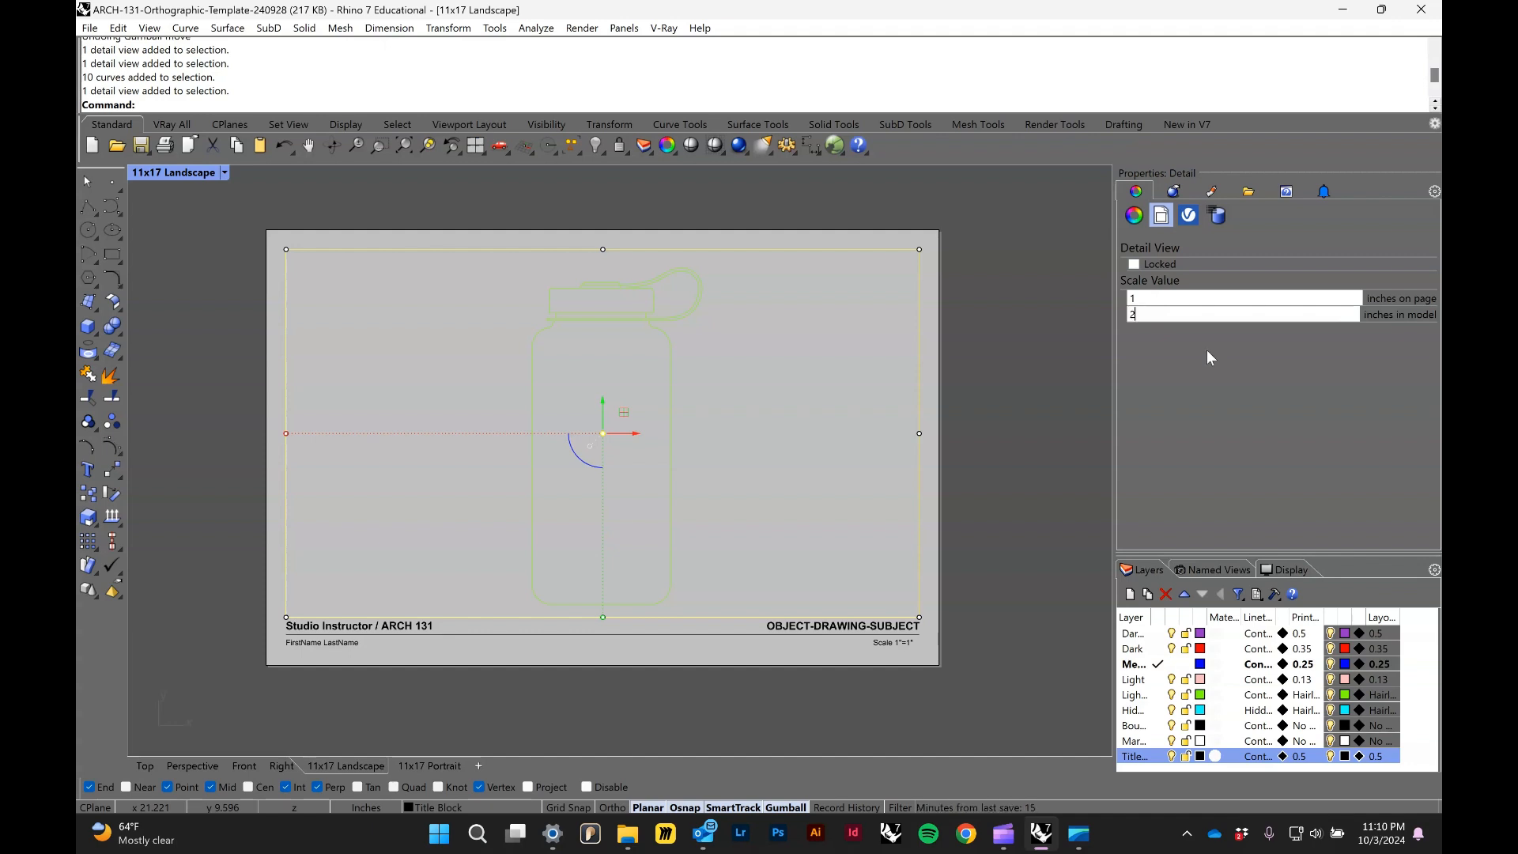
{"action": "left_click", "coordinate": [1160, 302]}
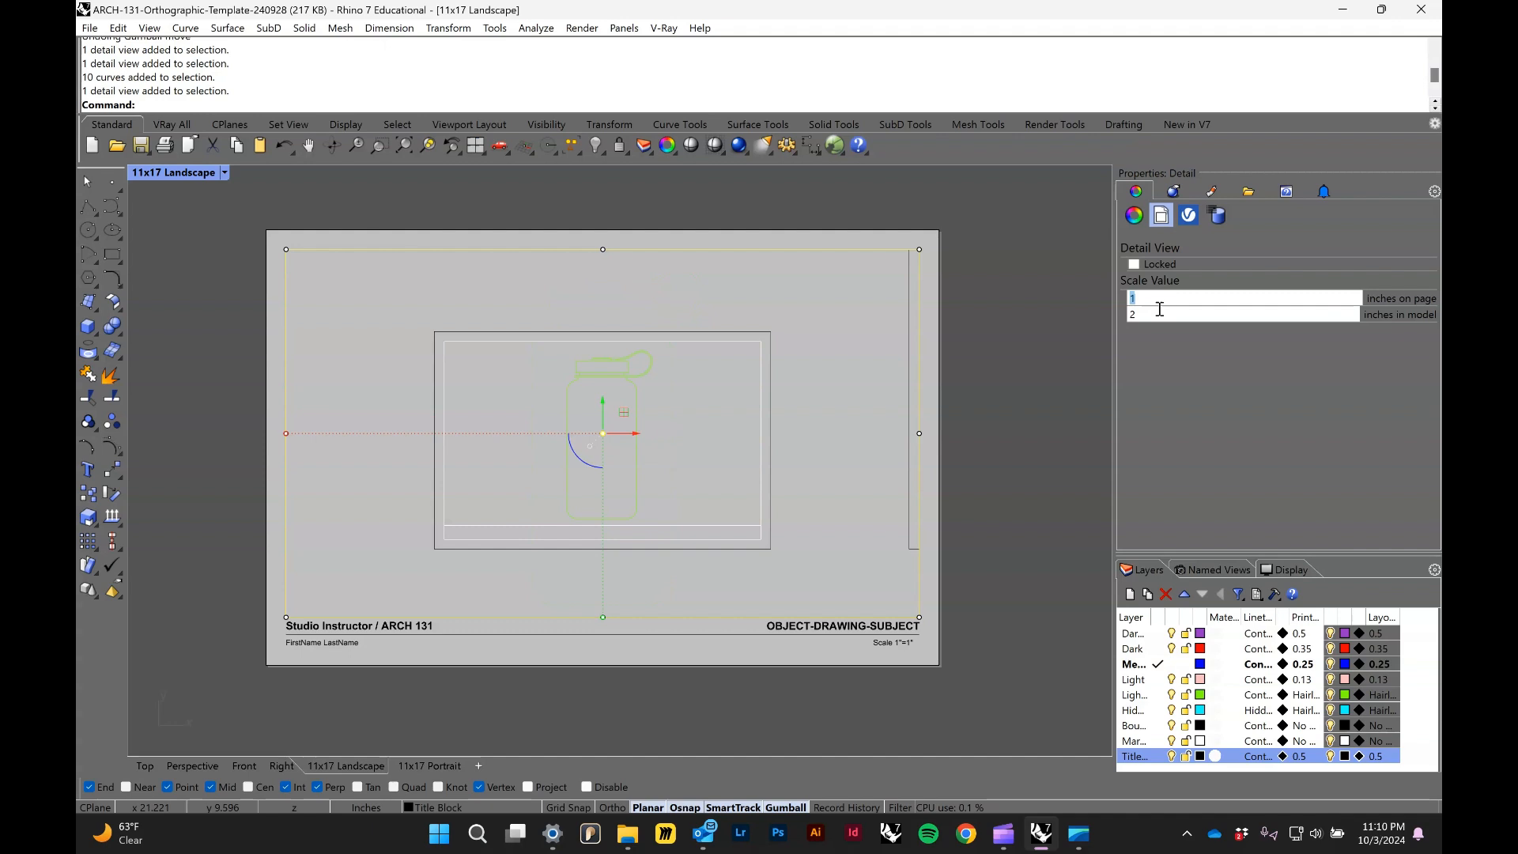
Step: Set the detail view's scale back to 1 inch in model, lock the detail, and reselect its frame
{"action": "left_click", "coordinate": [1155, 314]}
{"action": "key", "text": "Return"}
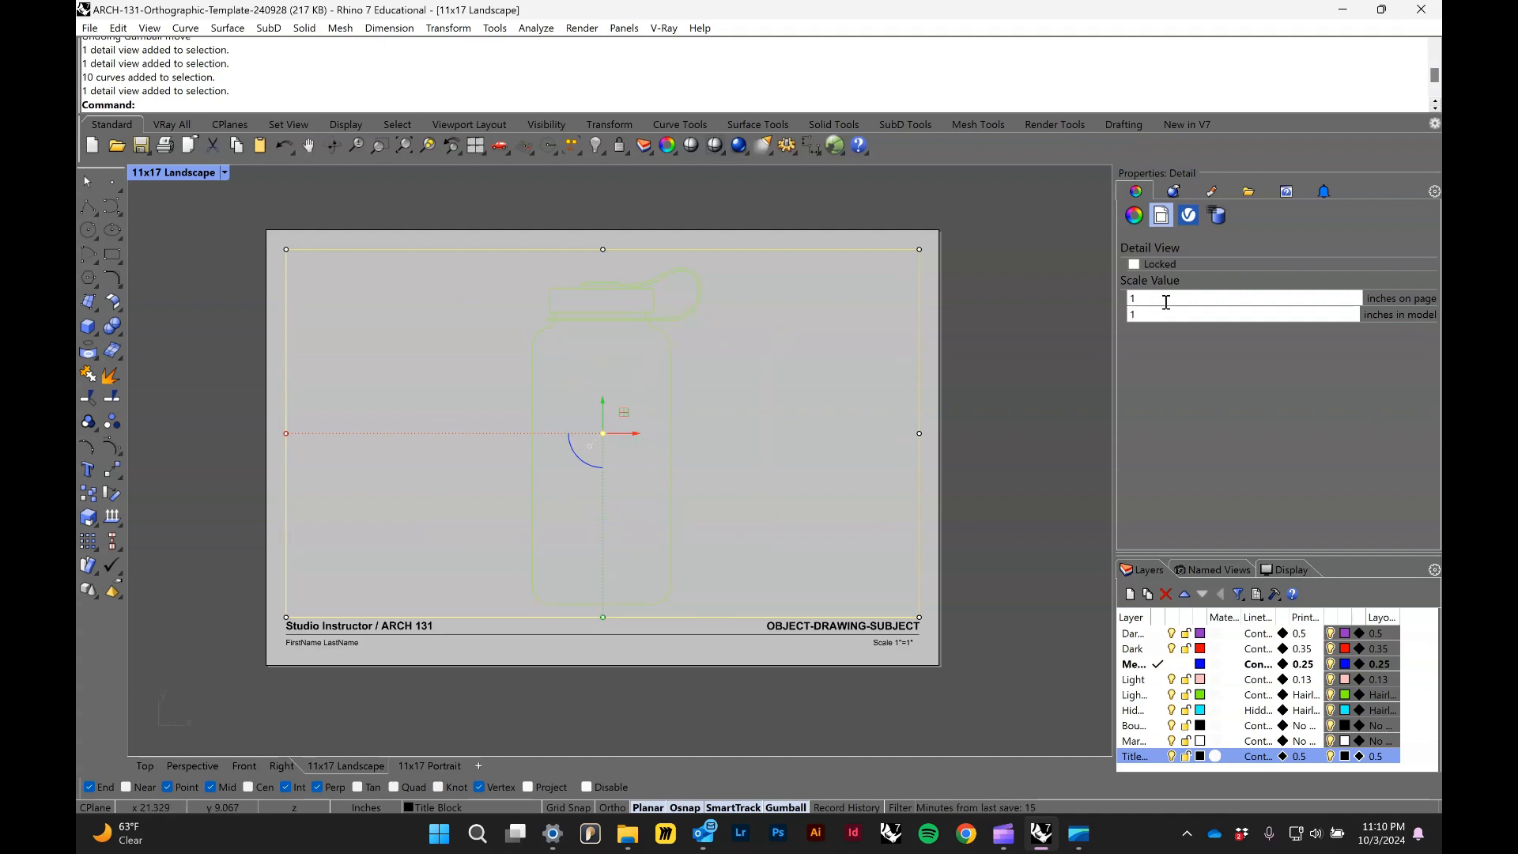
{"action": "left_click", "coordinate": [1162, 264]}
{"action": "left_click", "coordinate": [1018, 371]}
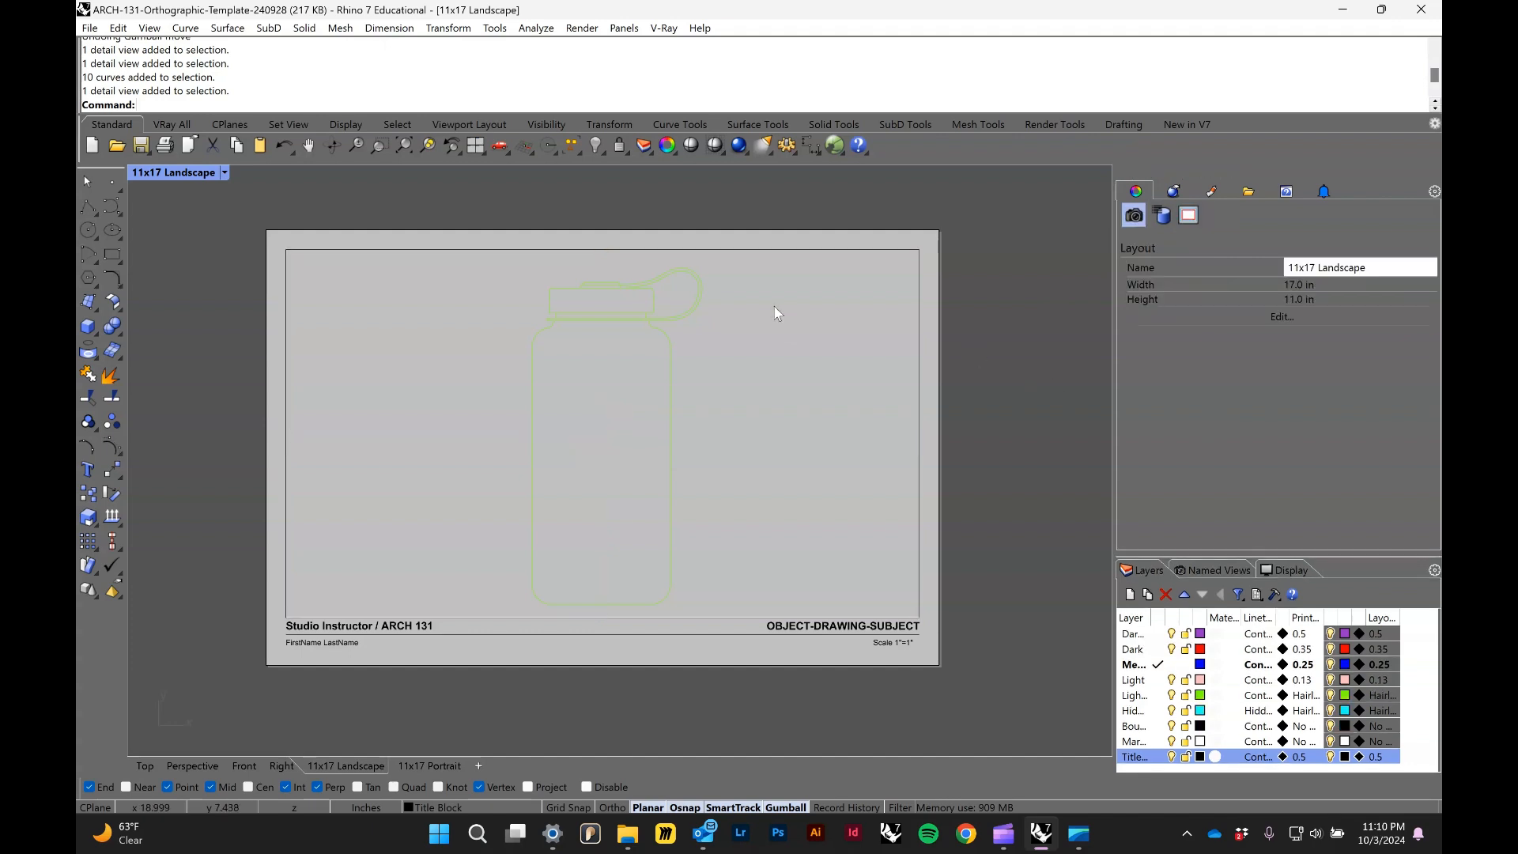
{"action": "left_click", "coordinate": [921, 303]}
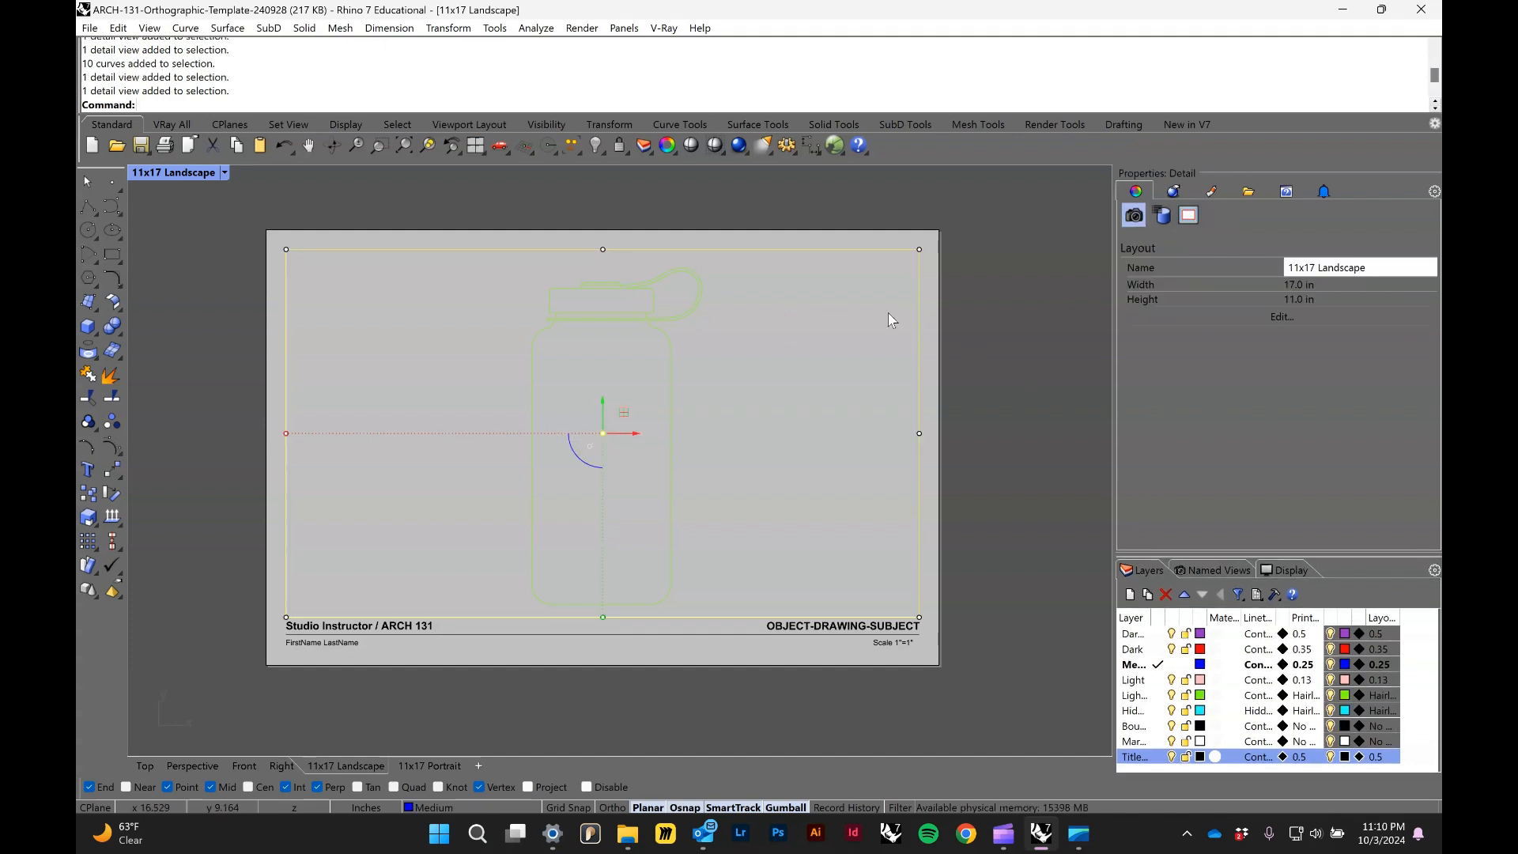
Step: Enter the landscape layout's detail view, window-select the water bottle's curves inside it, and clear the selection
{"action": "double_click", "coordinate": [763, 397]}
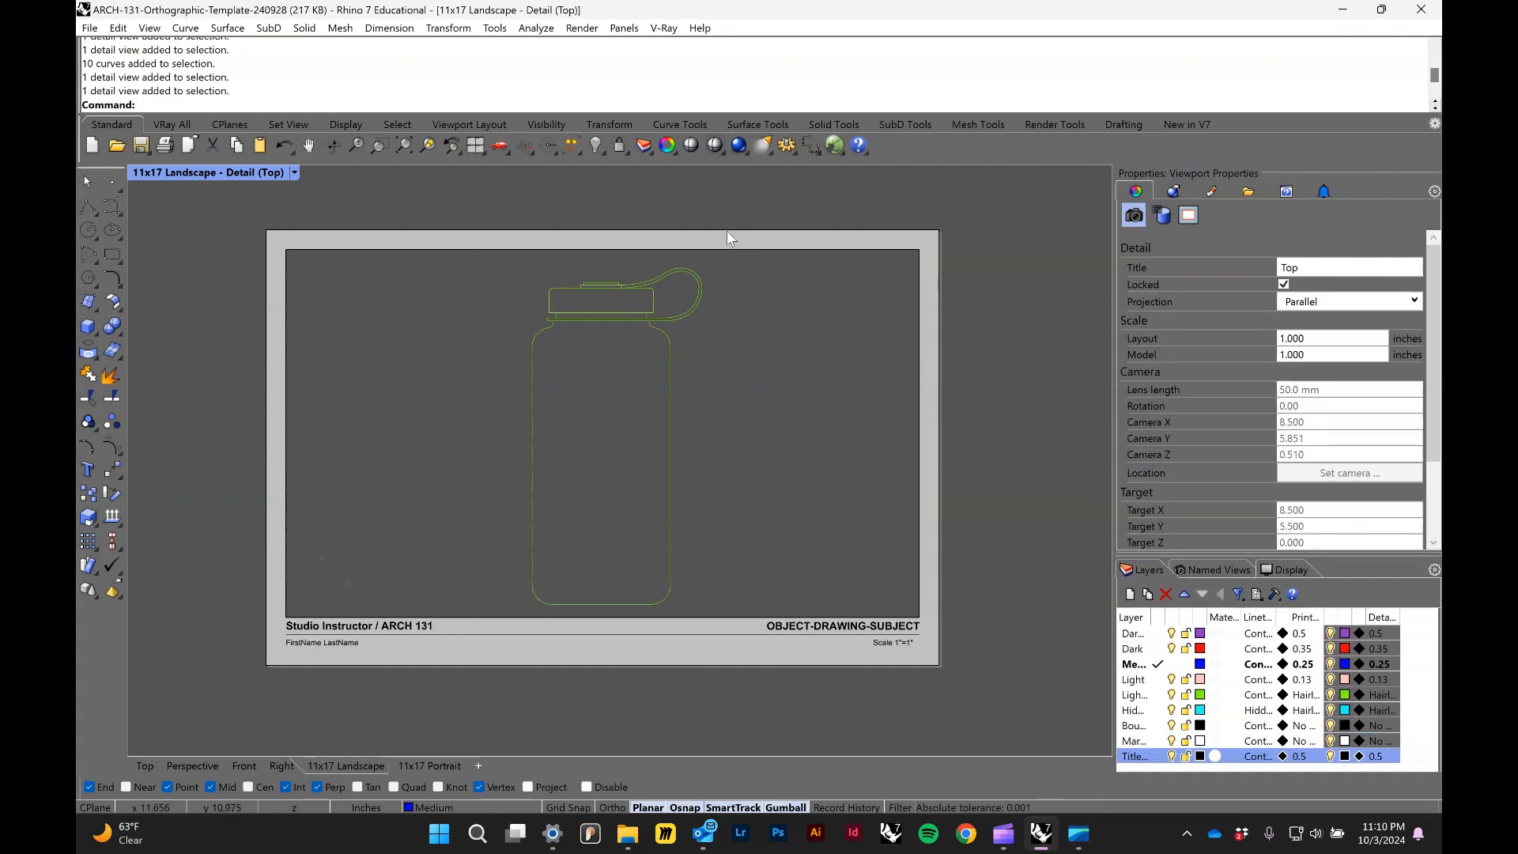
{"action": "double_click", "coordinate": [1007, 250]}
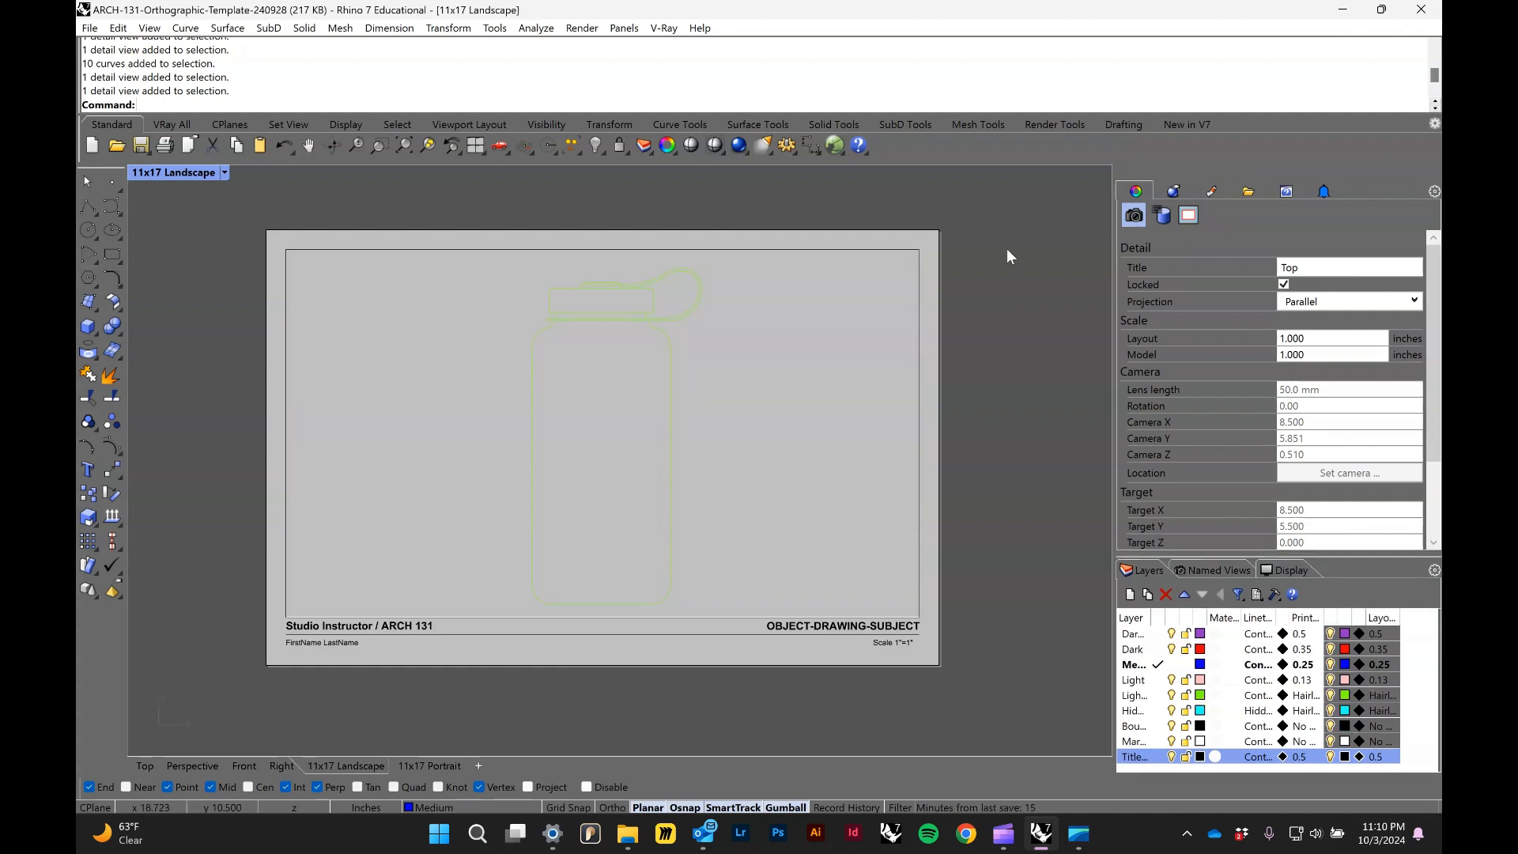
{"action": "mouse_move", "coordinate": [761, 401]}
{"action": "left_mouse_down"}
{"action": "mouse_move", "coordinate": [628, 400]}
{"action": "mouse_move", "coordinate": [543, 283]}
{"action": "mouse_move", "coordinate": [501, 266]}
{"action": "left_mouse_up"}
{"action": "mouse_move", "coordinate": [502, 206]}
{"action": "left_mouse_down"}
{"action": "mouse_move", "coordinate": [650, 600]}
{"action": "mouse_move", "coordinate": [702, 547]}
{"action": "mouse_move", "coordinate": [699, 522]}
{"action": "left_mouse_up"}
{"action": "double_click", "coordinate": [697, 486]}
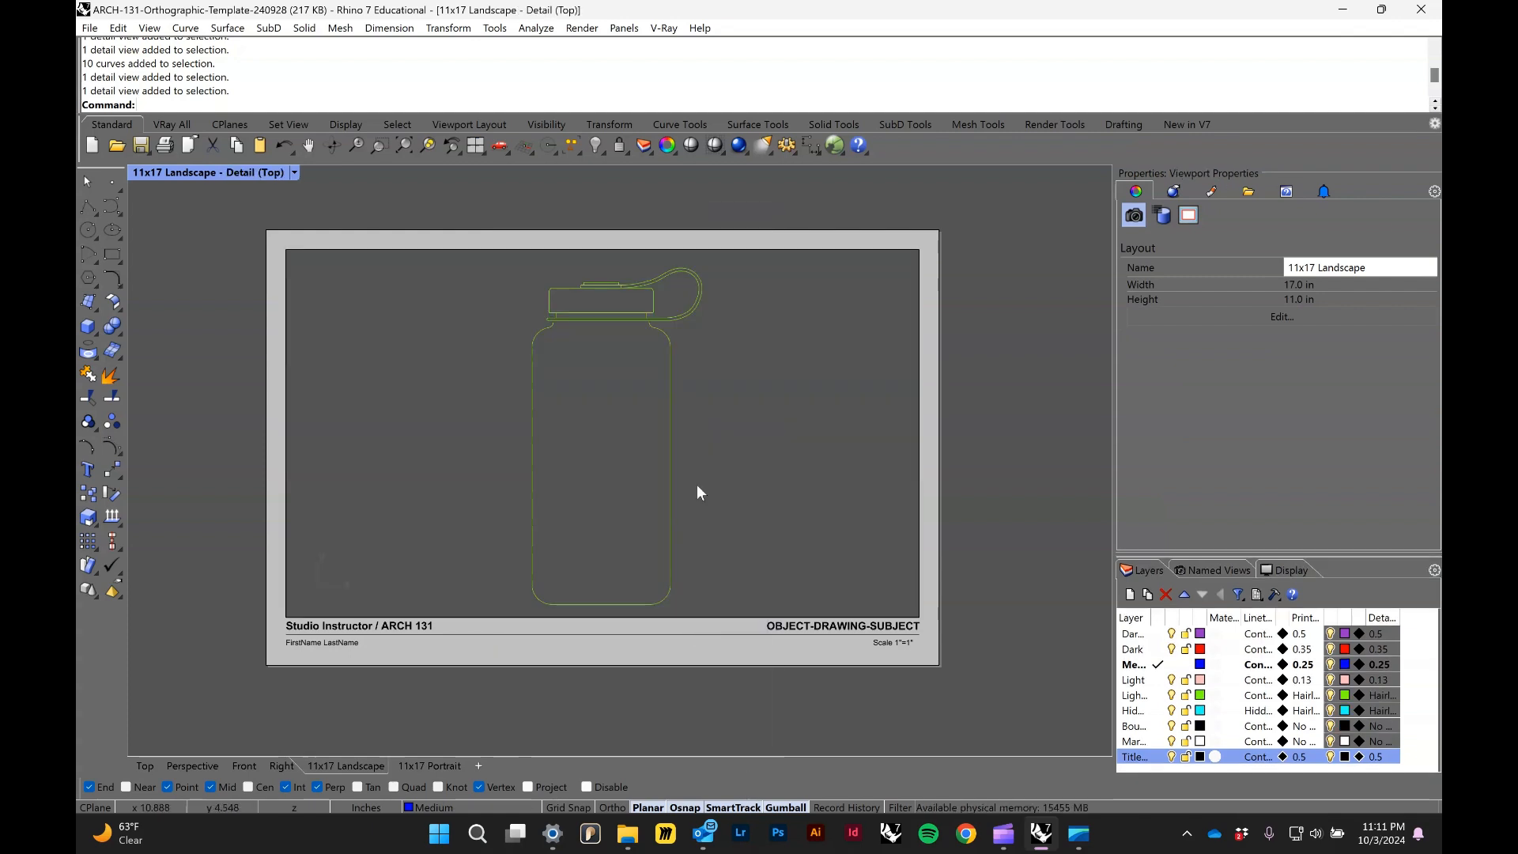
{"action": "left_click_drag", "start_coordinate": [486, 246], "coordinate": [734, 621]}
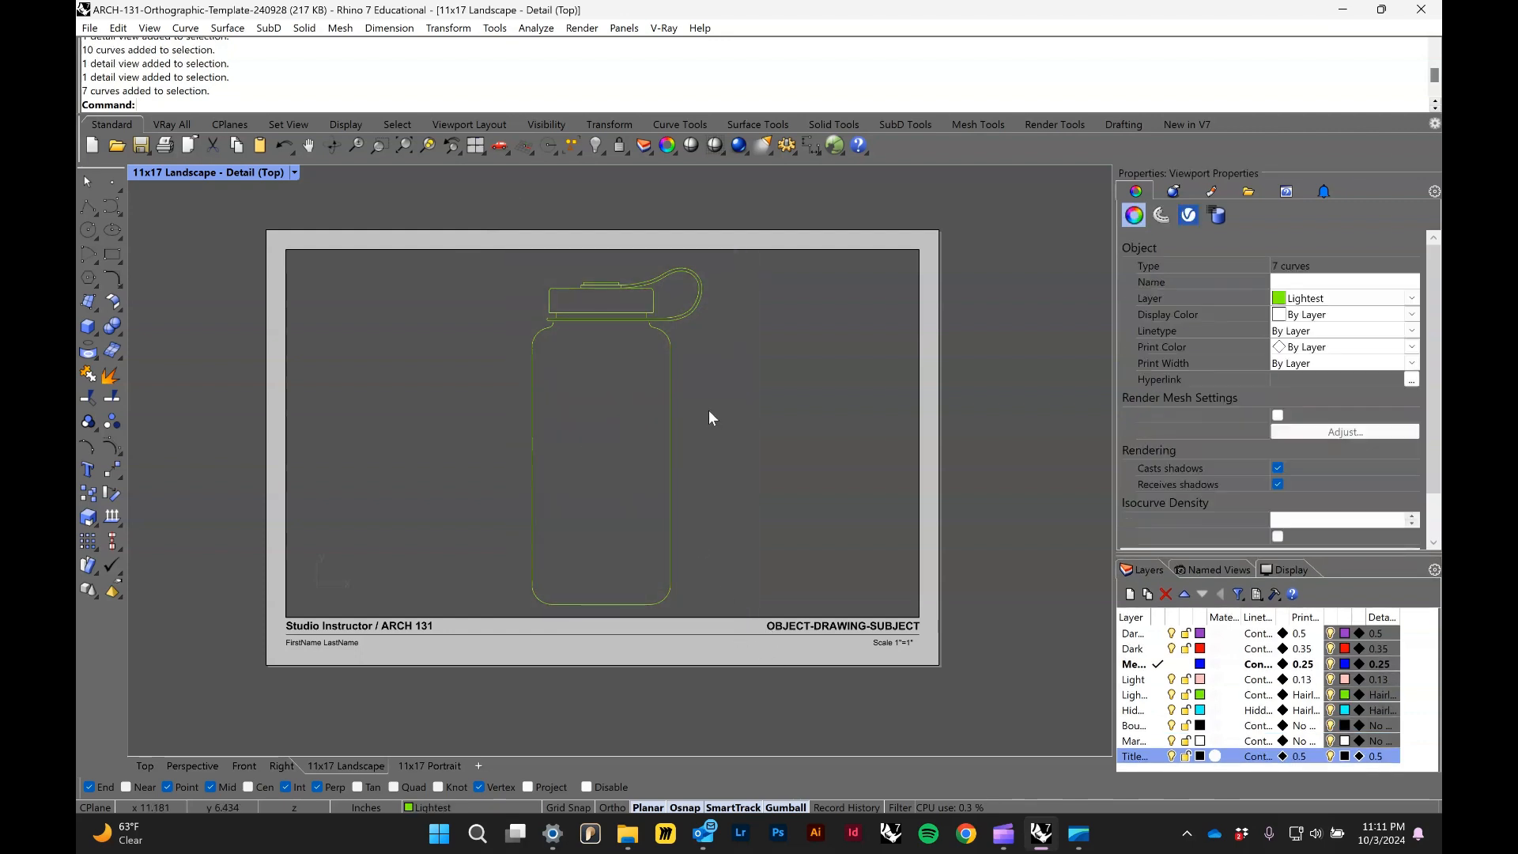
{"action": "key", "text": "Escape"}
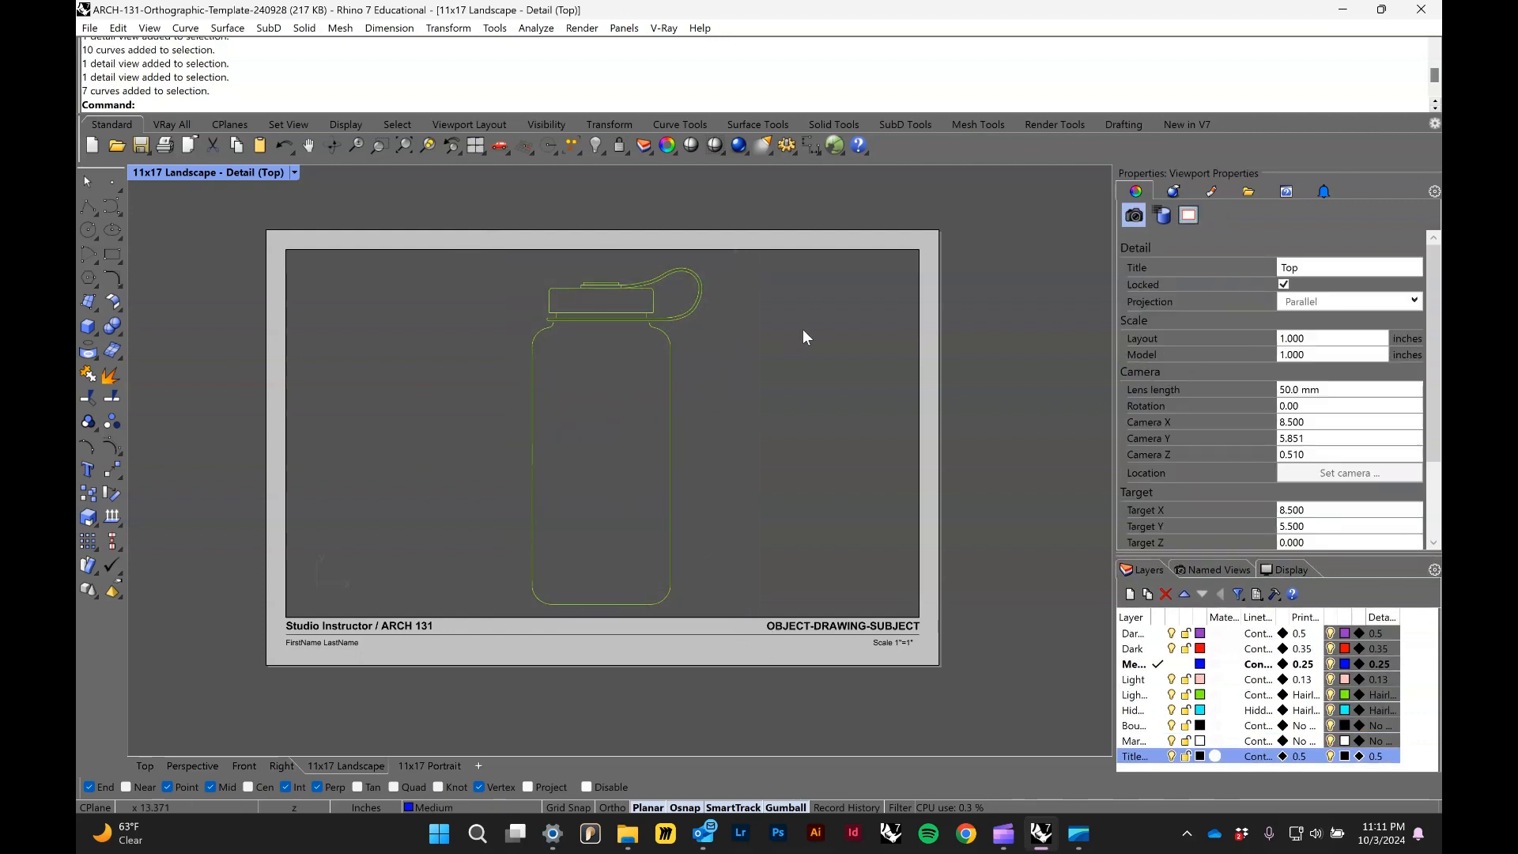
Step: Leave and re-enter the landscape detail view, select the bottle's lid outline inside it, and return to the layout
{"action": "double_click", "coordinate": [887, 302]}
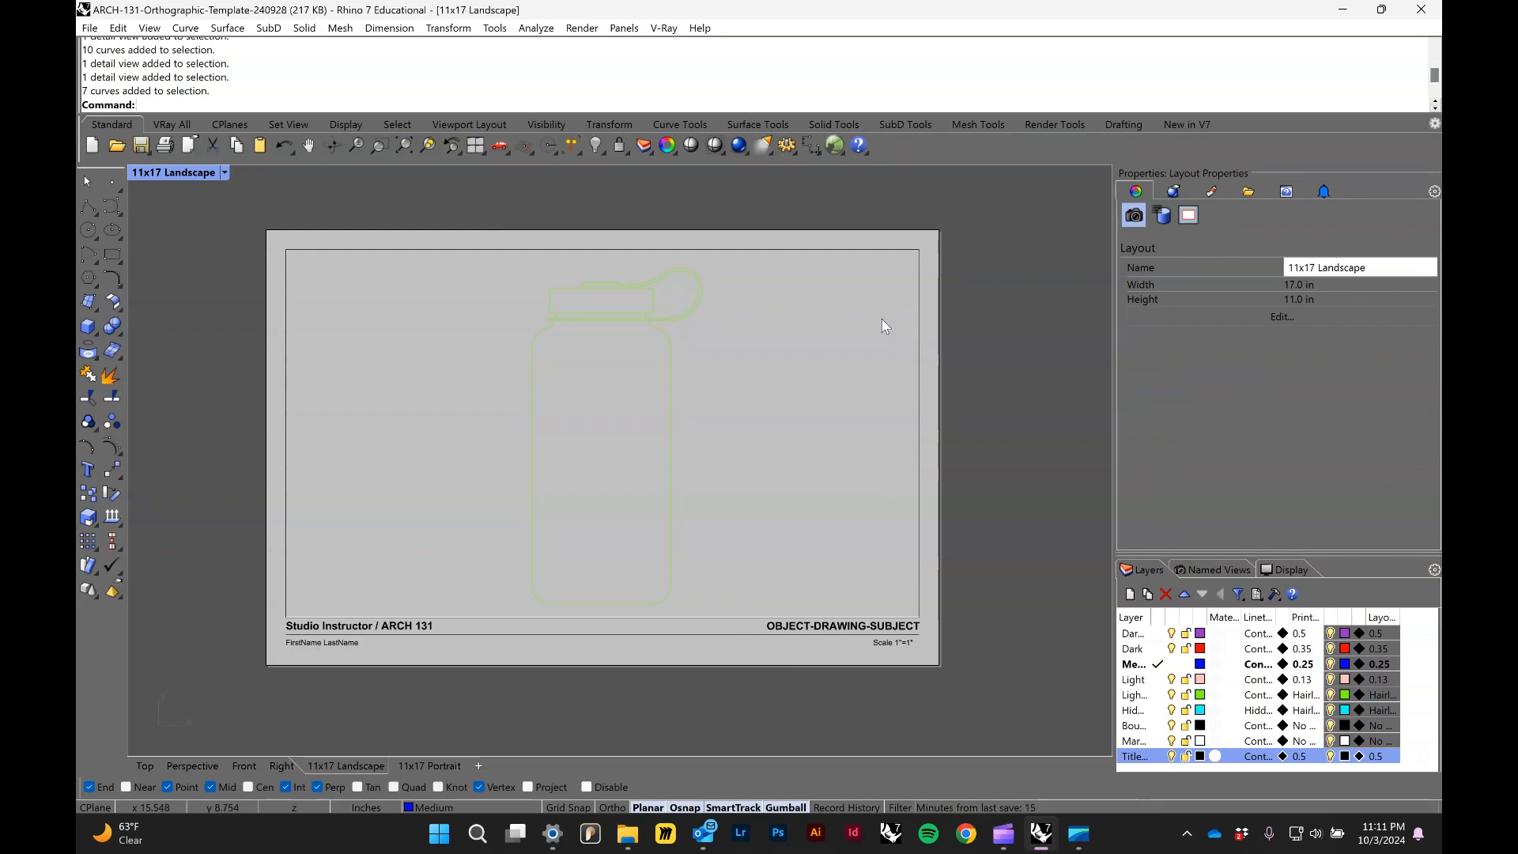
{"action": "double_click", "coordinate": [881, 320]}
{"action": "left_click", "coordinate": [566, 290]}
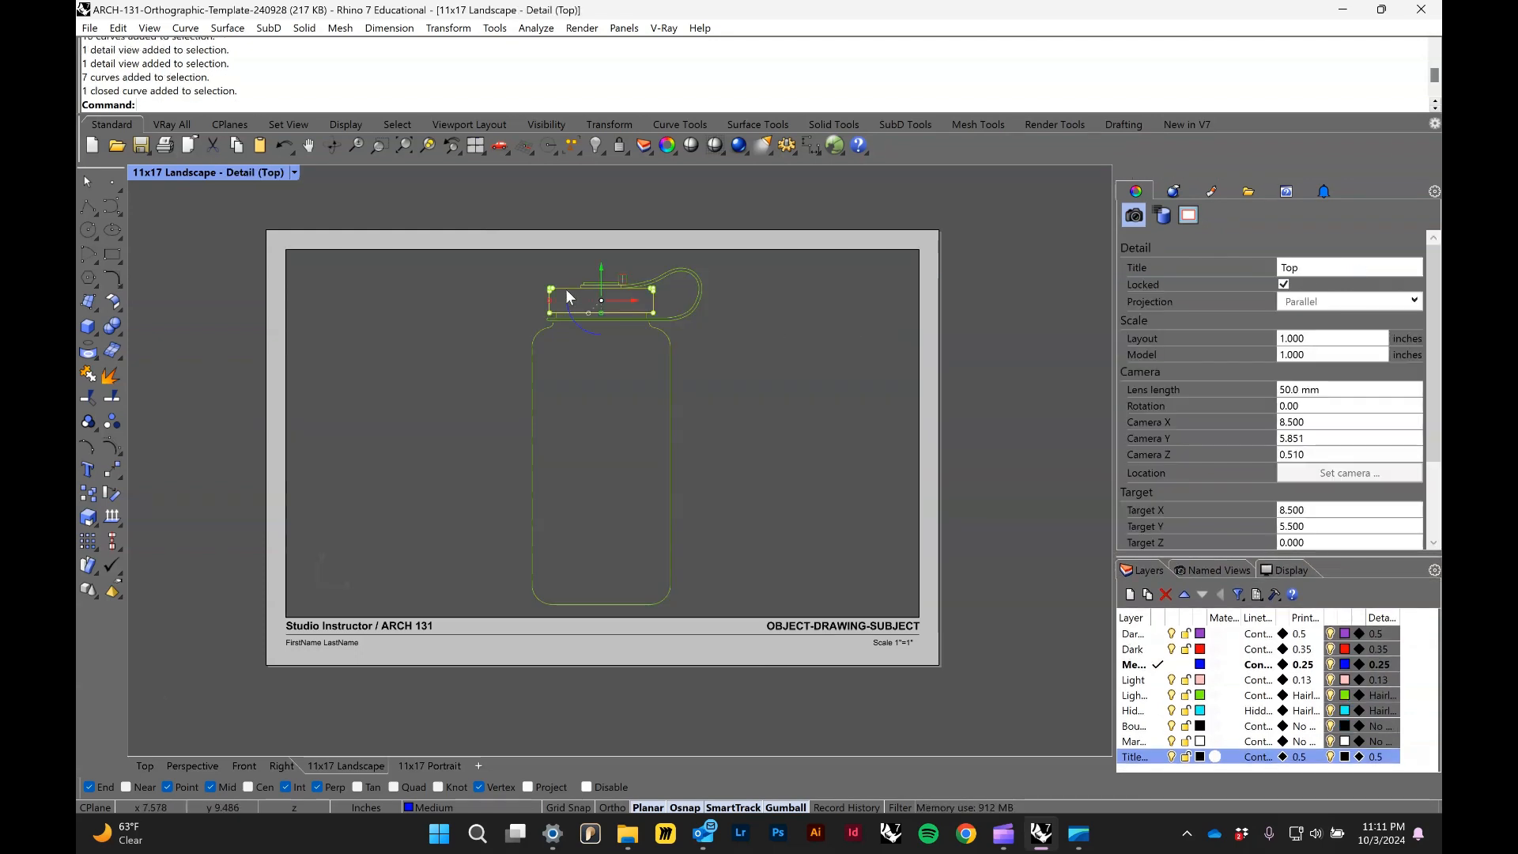
{"action": "double_click", "coordinate": [884, 349]}
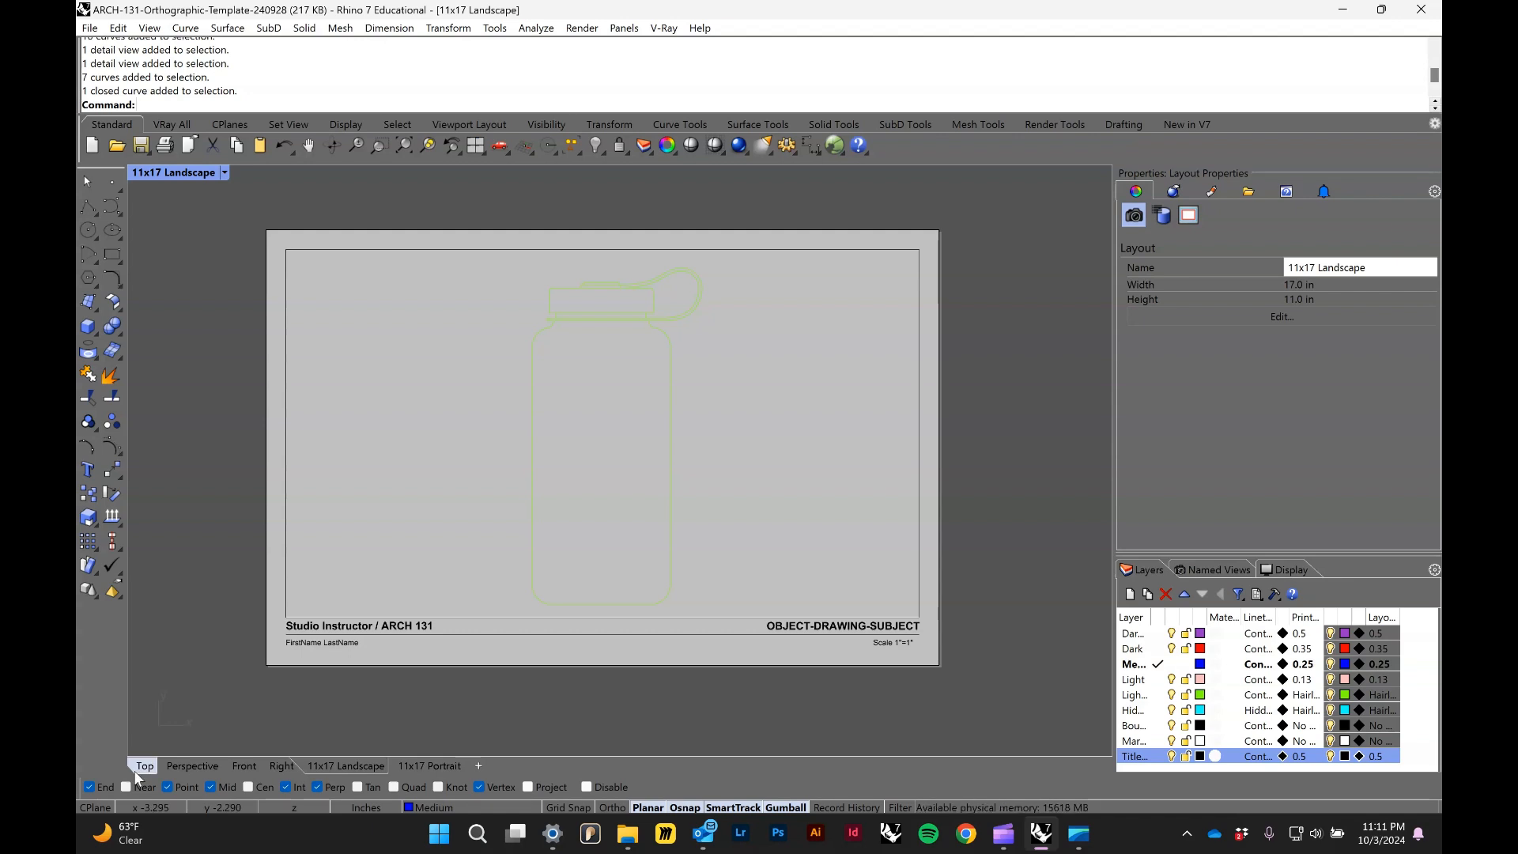
Step: Compare the landscape and portrait sheets in the Top view with the 11x17 Landscape and 11x17 Portrait layouts
{"action": "left_click", "coordinate": [146, 767]}
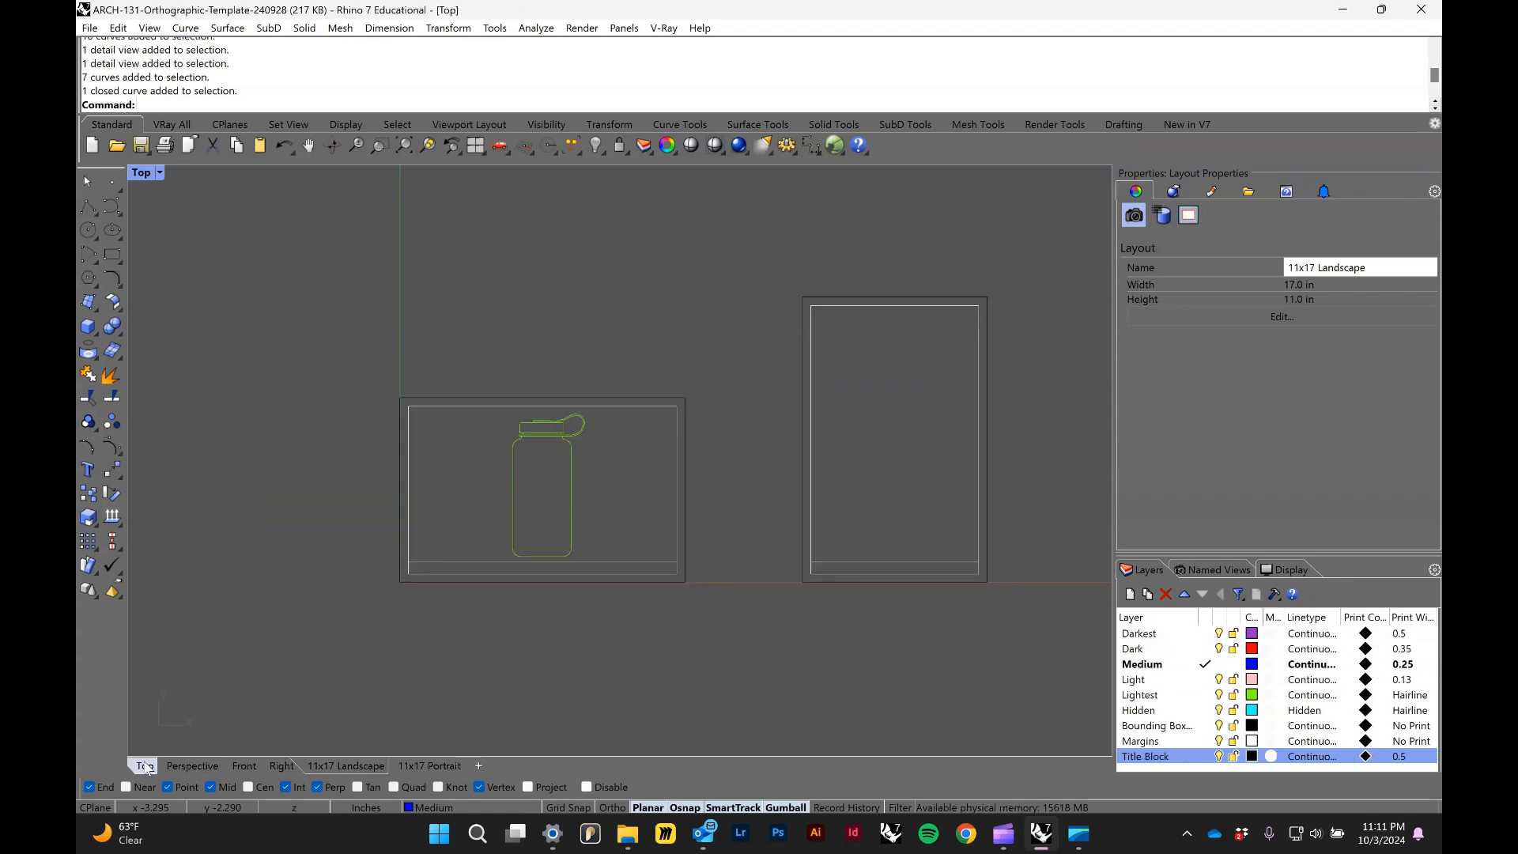
{"action": "scroll", "coordinate": [470, 515], "scroll_direction": "up", "scroll_amount": 5}
{"action": "scroll", "coordinate": [475, 509], "scroll_direction": "up", "scroll_amount": 2}
{"action": "right_click_drag", "start_coordinate": [846, 405], "coordinate": [806, 439]}
{"action": "scroll", "coordinate": [791, 403], "scroll_direction": "down", "scroll_amount": 4}
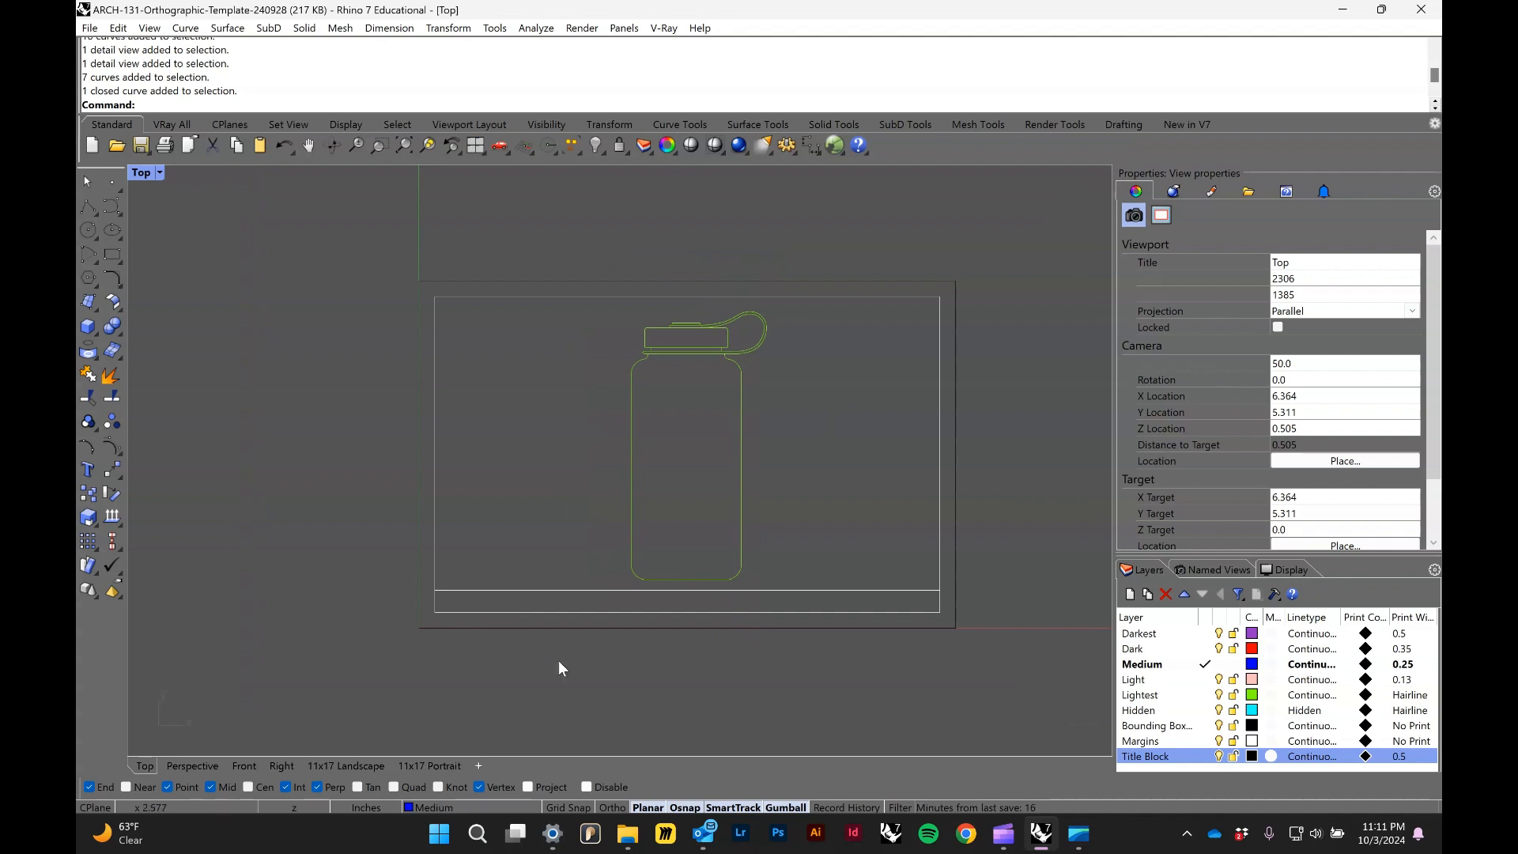
{"action": "left_click", "coordinate": [348, 765]}
{"action": "left_click", "coordinate": [144, 765]}
{"action": "right_click_drag", "start_coordinate": [719, 510], "coordinate": [430, 481]}
{"action": "scroll", "coordinate": [466, 514], "scroll_direction": "down", "scroll_amount": 3}
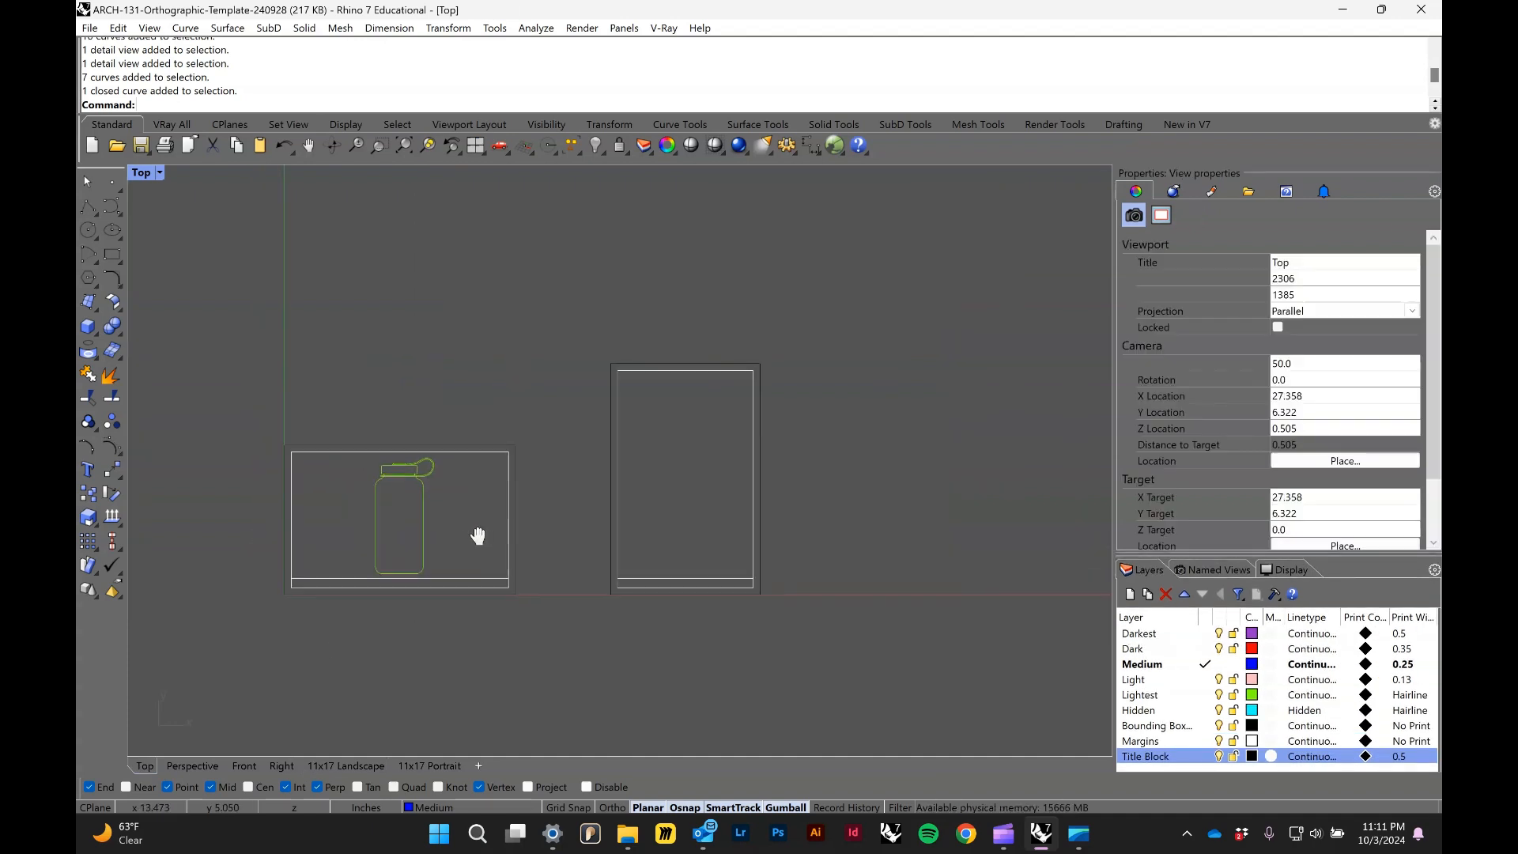
{"action": "left_click", "coordinate": [428, 765]}
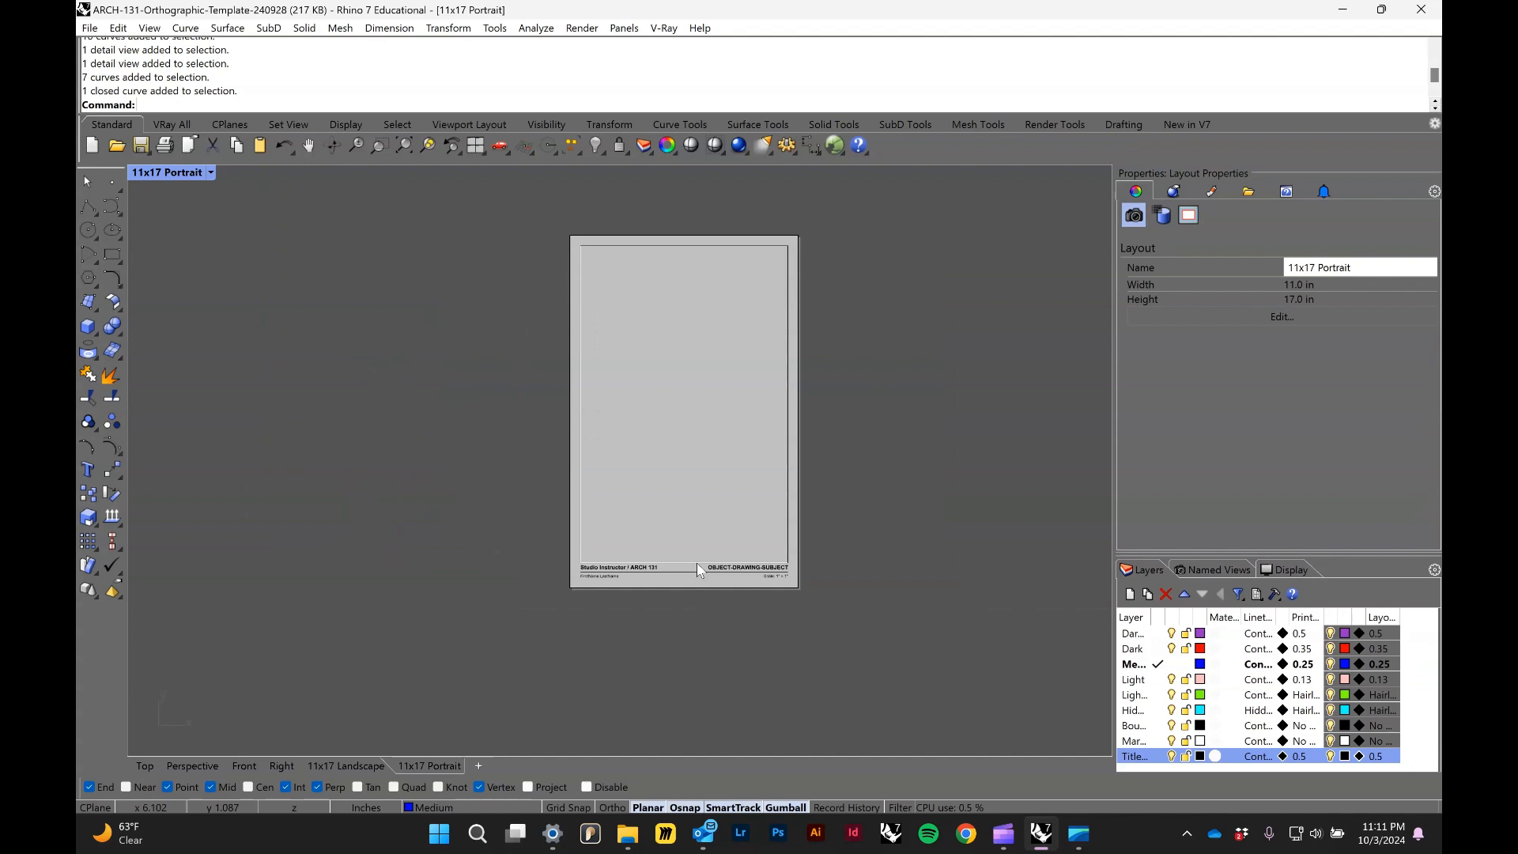
{"action": "left_click", "coordinate": [345, 765]}
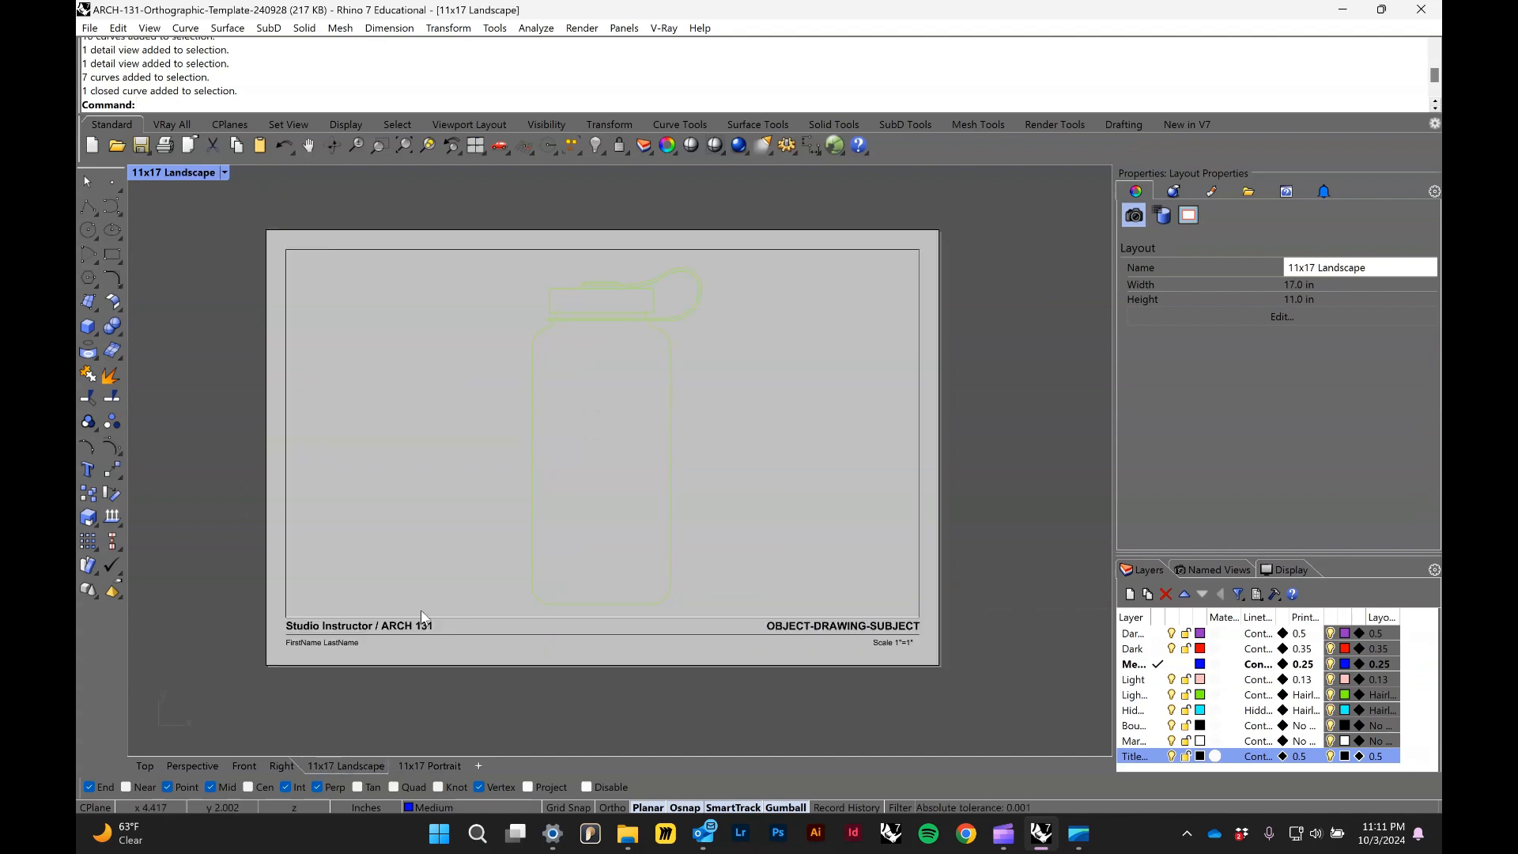
Step: Group all the water bottle's curves on the landscape sheet in the Top view
{"action": "left_click", "coordinate": [145, 766]}
{"action": "scroll", "coordinate": [310, 672], "scroll_direction": "down", "scroll_amount": 6}
{"action": "left_click", "coordinate": [372, 578]}
{"action": "left_click_drag", "start_coordinate": [330, 500], "coordinate": [398, 678]}
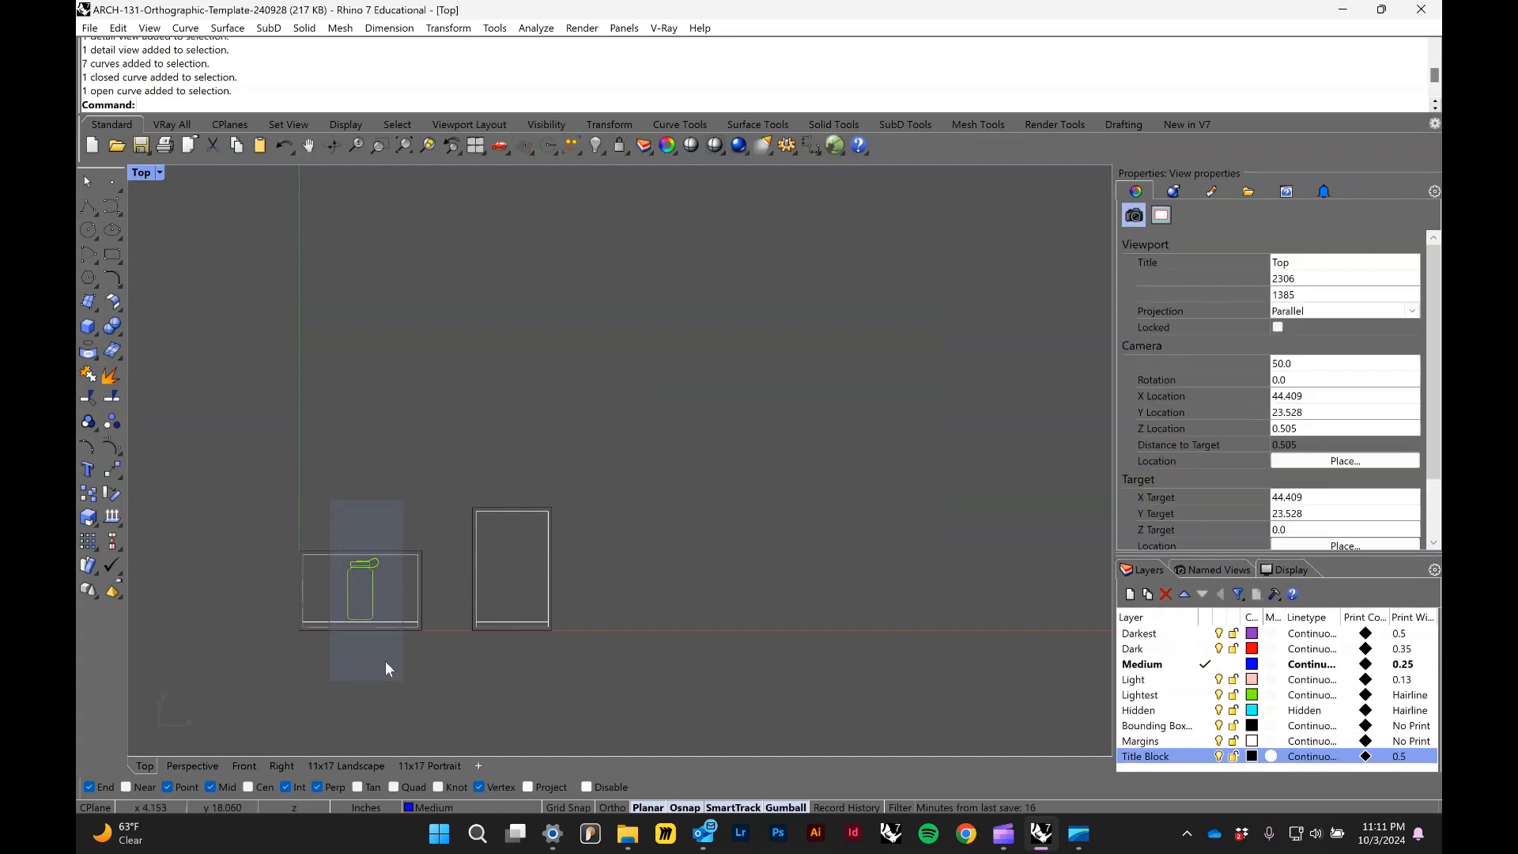
{"action": "left_click_drag", "start_coordinate": [388, 621], "coordinate": [388, 622]}
{"action": "type", "text": "Group"}
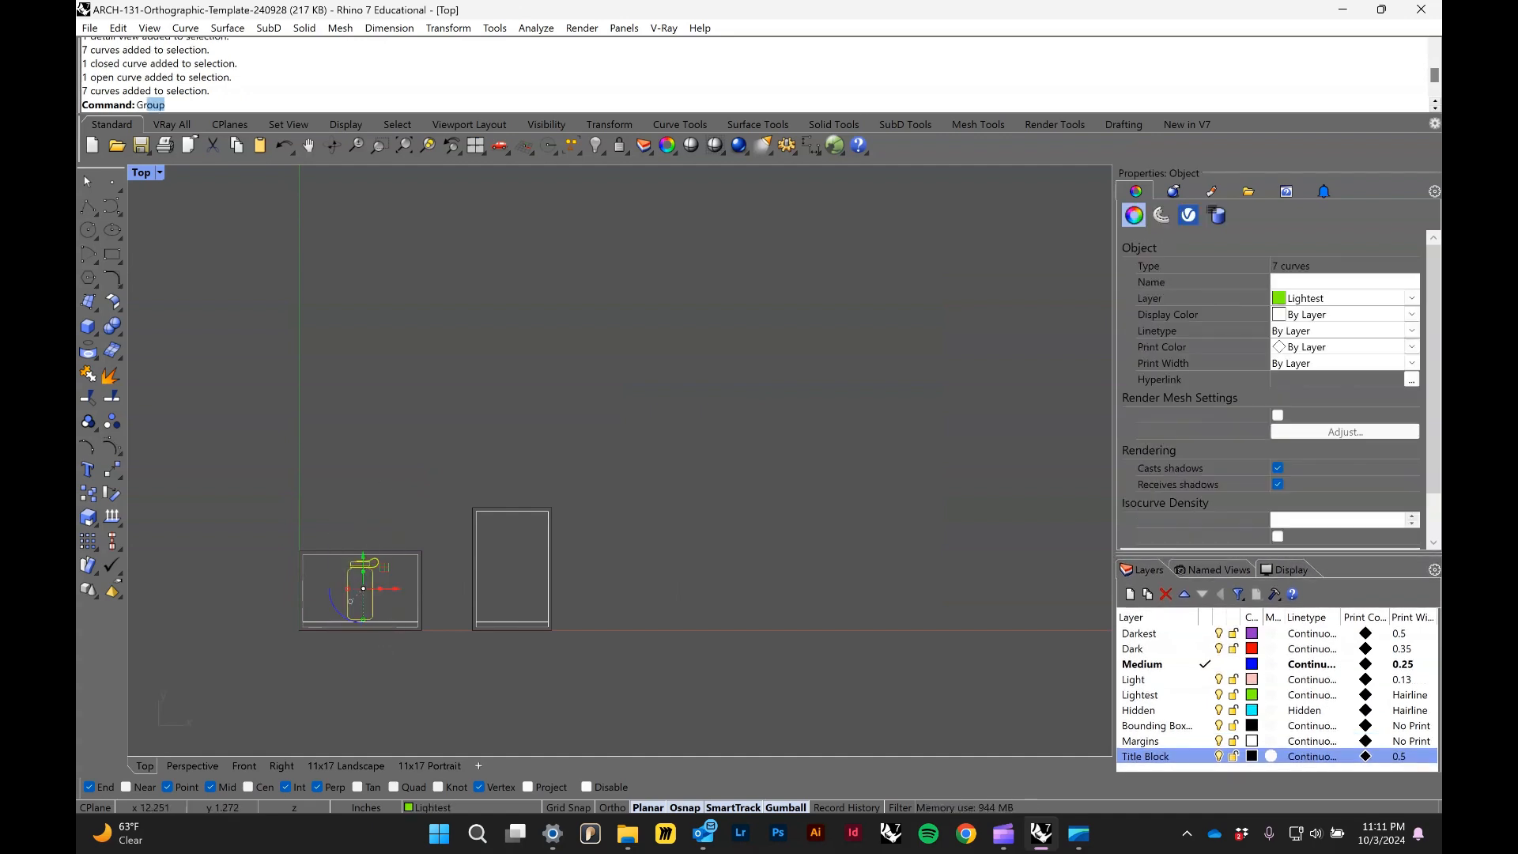
{"action": "key", "text": "Return"}
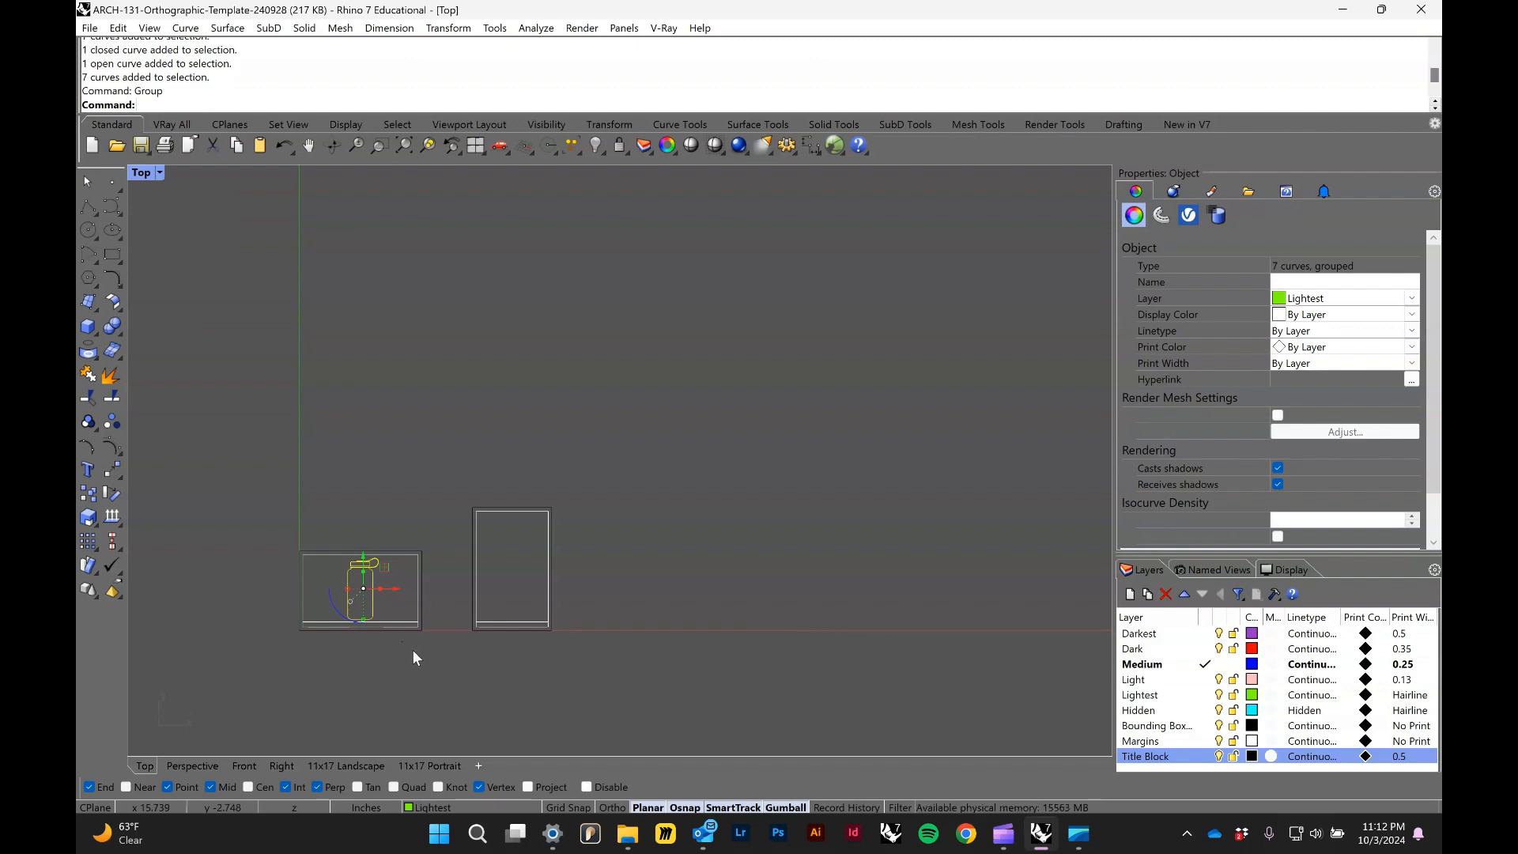
Step: Copy the grouped water bottle from the landscape sheet into the portrait sheet's frame, and clear the selection
{"action": "type", "text": "Copy"}
{"action": "key", "text": "Return"}
{"action": "scroll", "coordinate": [372, 589], "scroll_direction": "up", "scroll_amount": 4}
{"action": "left_click", "coordinate": [367, 586]}
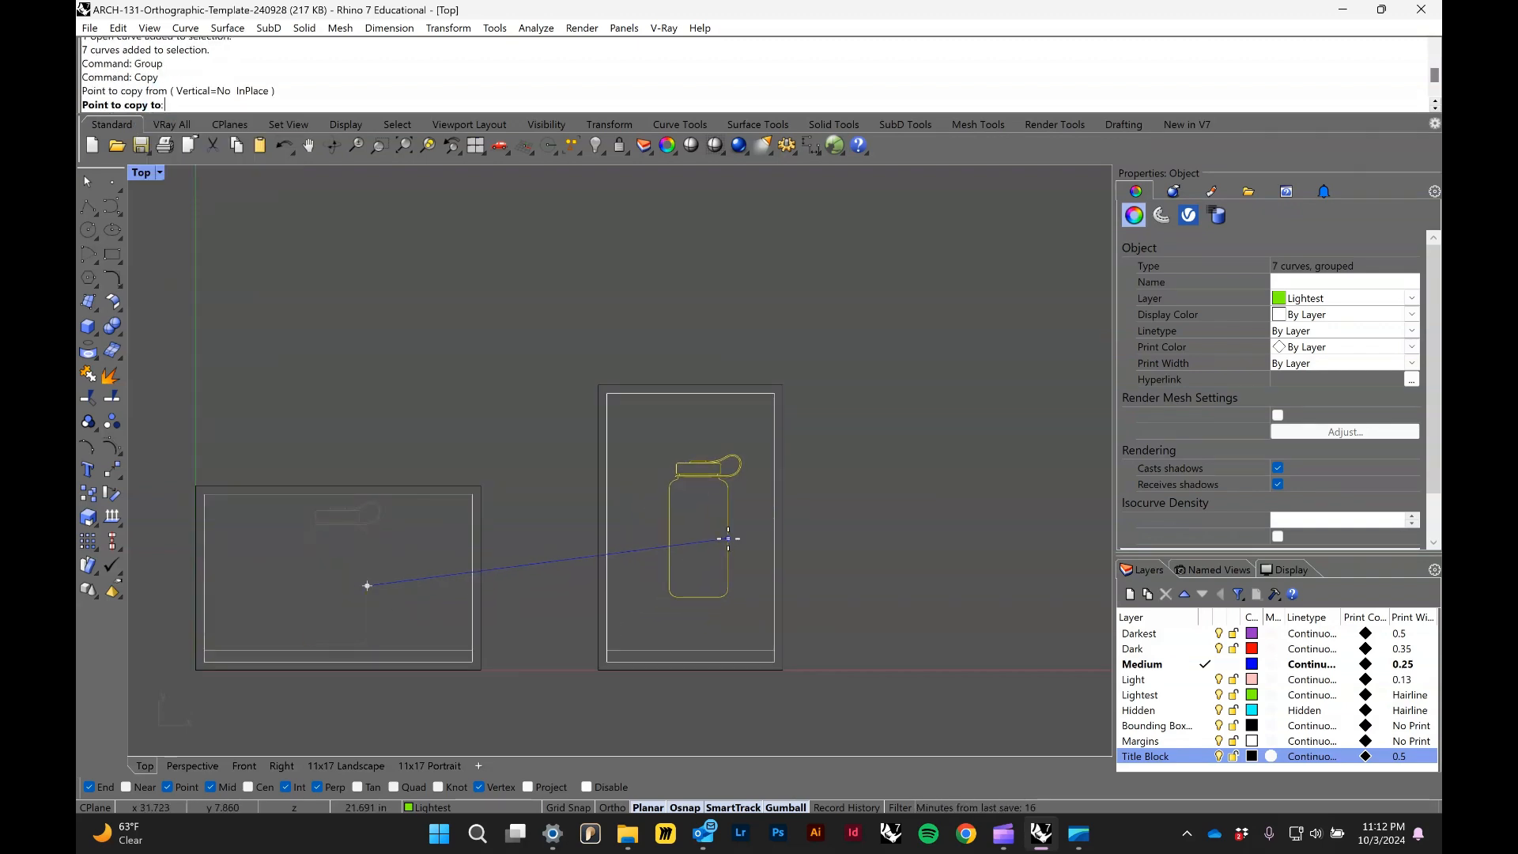
{"action": "left_click", "coordinate": [721, 531]}
{"action": "key", "text": "Return"}
{"action": "left_click", "coordinate": [770, 650]}
{"action": "key", "text": "Escape"}
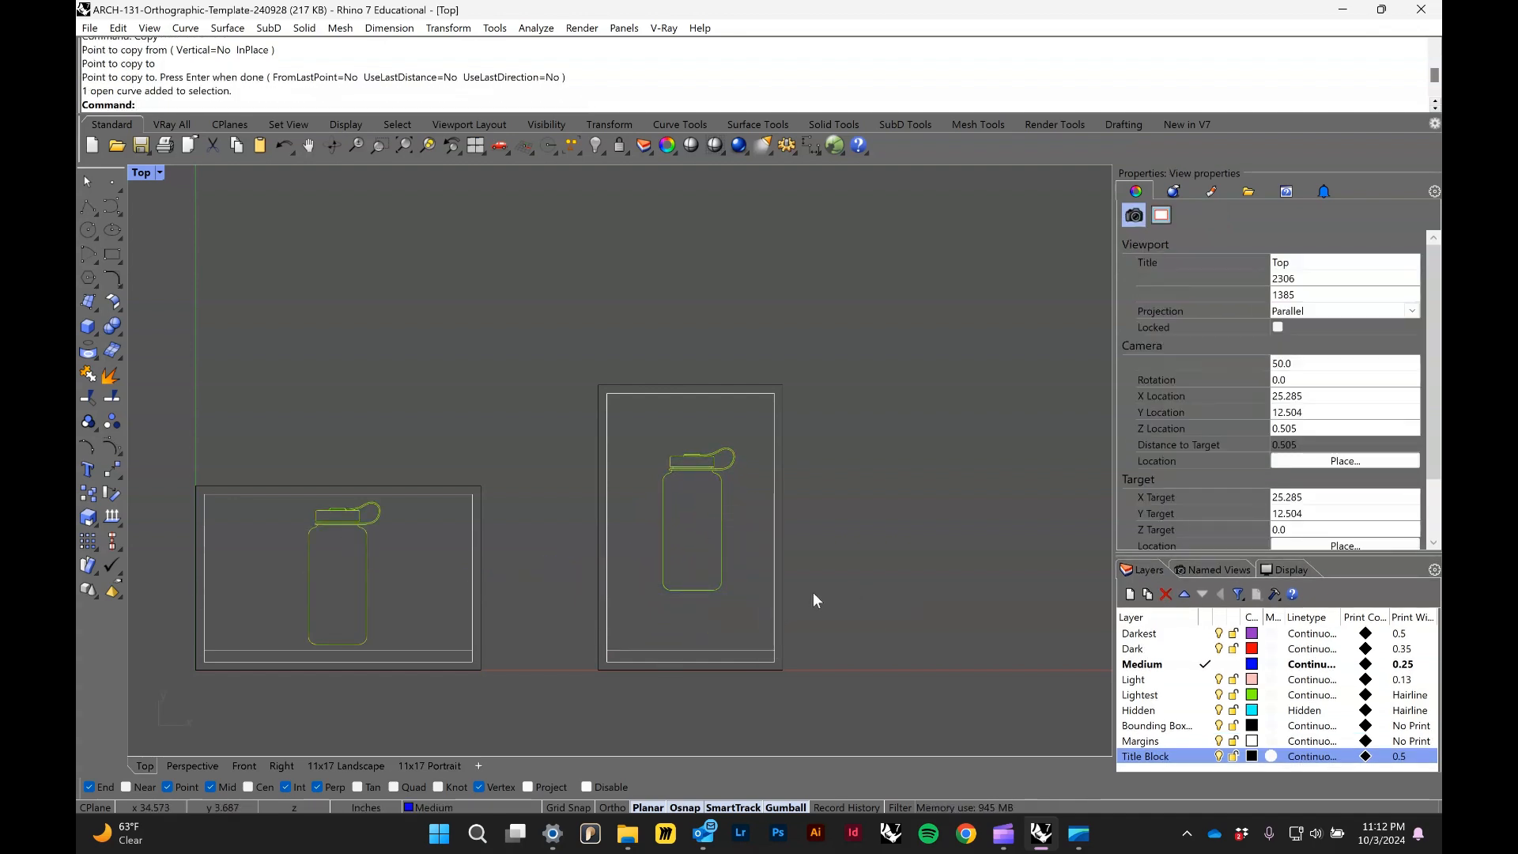
Step: Select the copied water bottle on the portrait sheet to check that its curves behave as one group, and deselect everything
{"action": "left_click", "coordinate": [682, 471]}
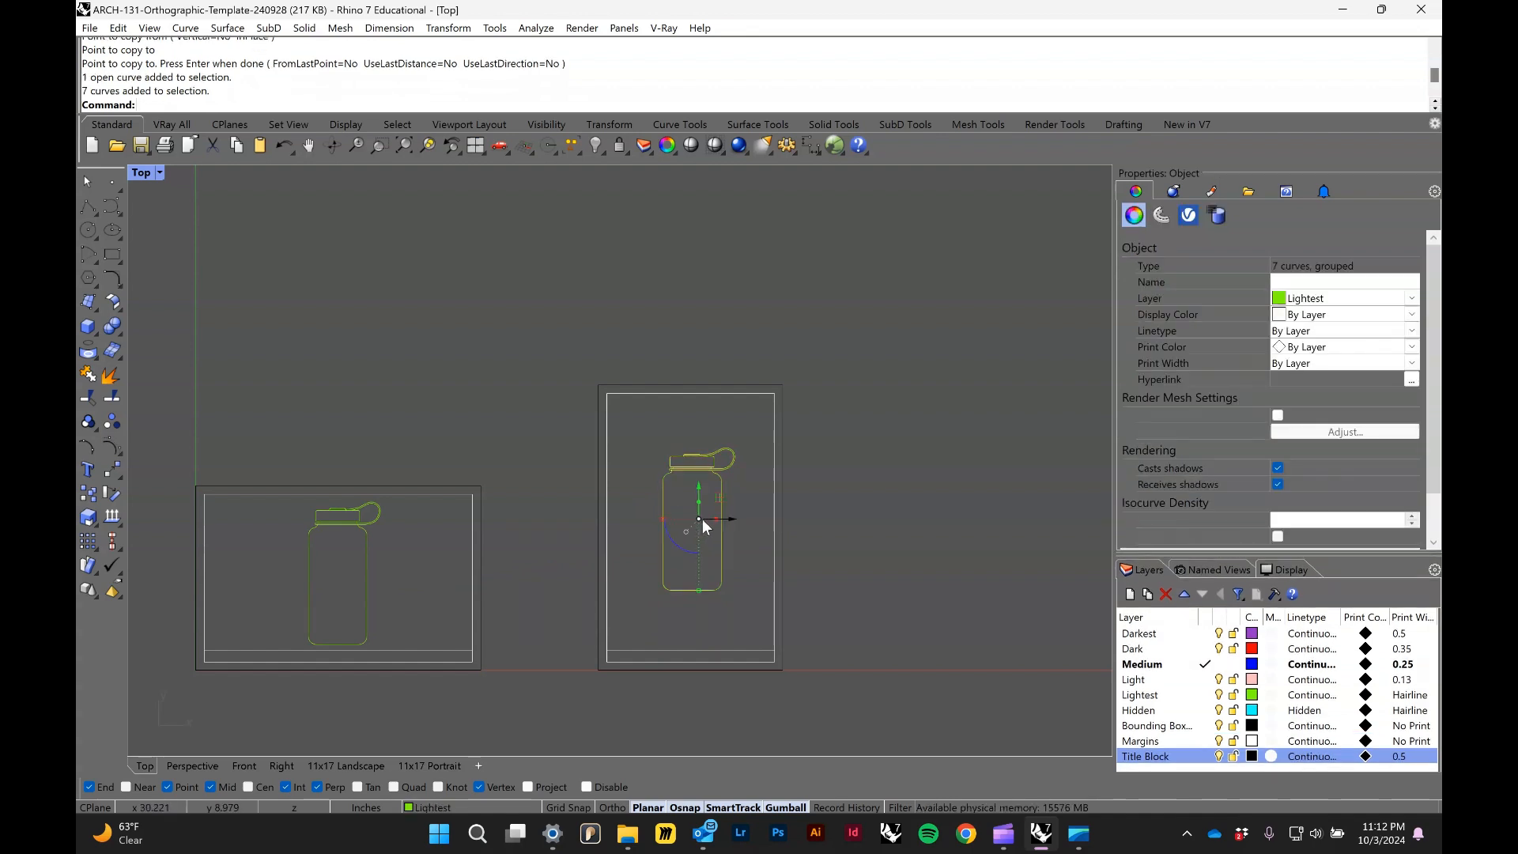
{"action": "left_click", "coordinate": [746, 454]}
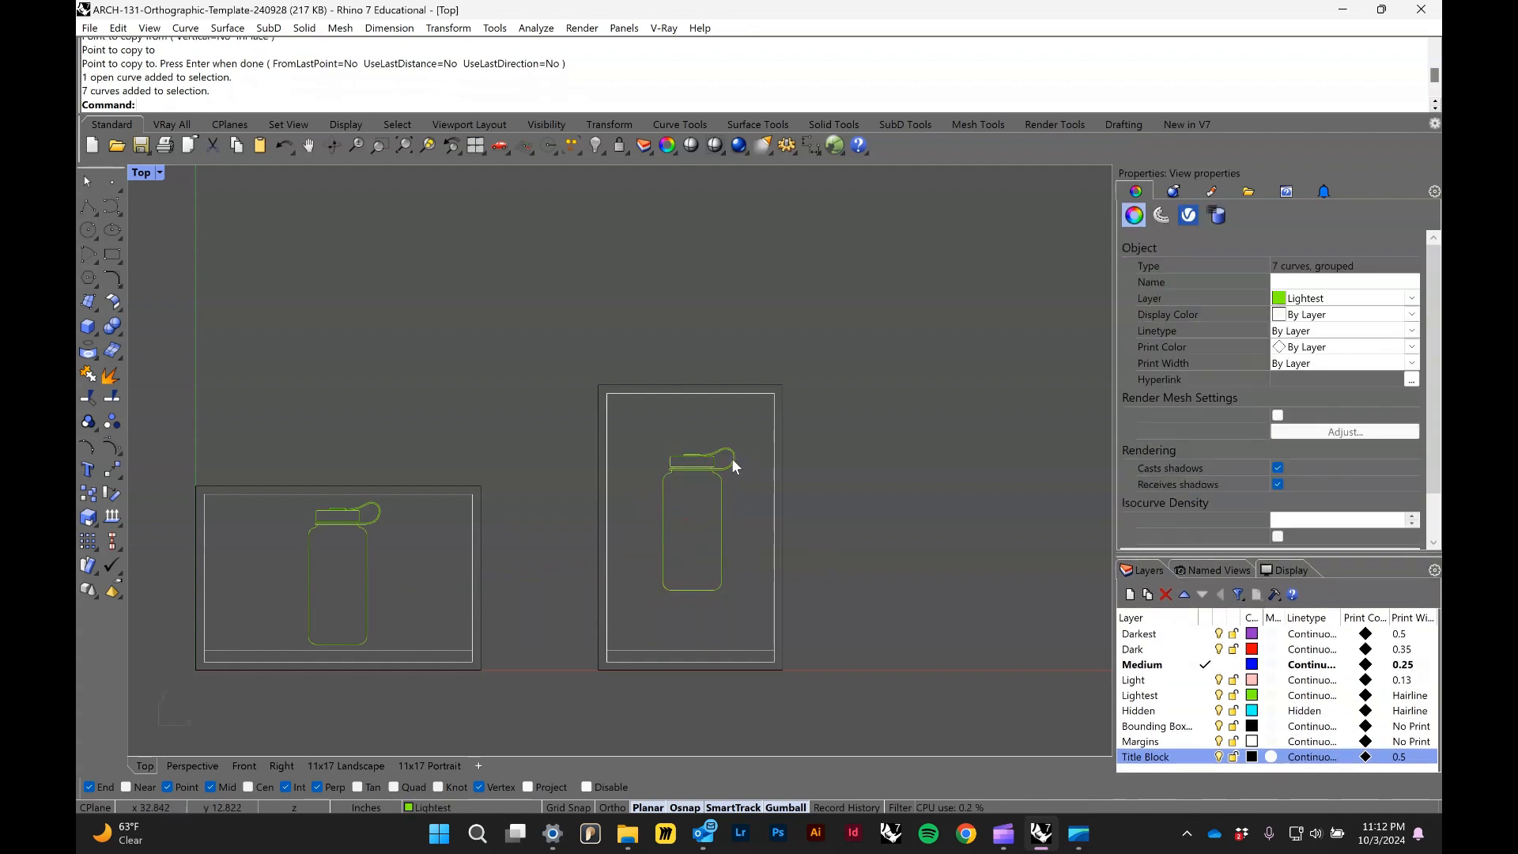
{"action": "left_click", "coordinate": [733, 457]}
{"action": "scroll", "coordinate": [714, 512], "scroll_direction": "up", "scroll_amount": 2}
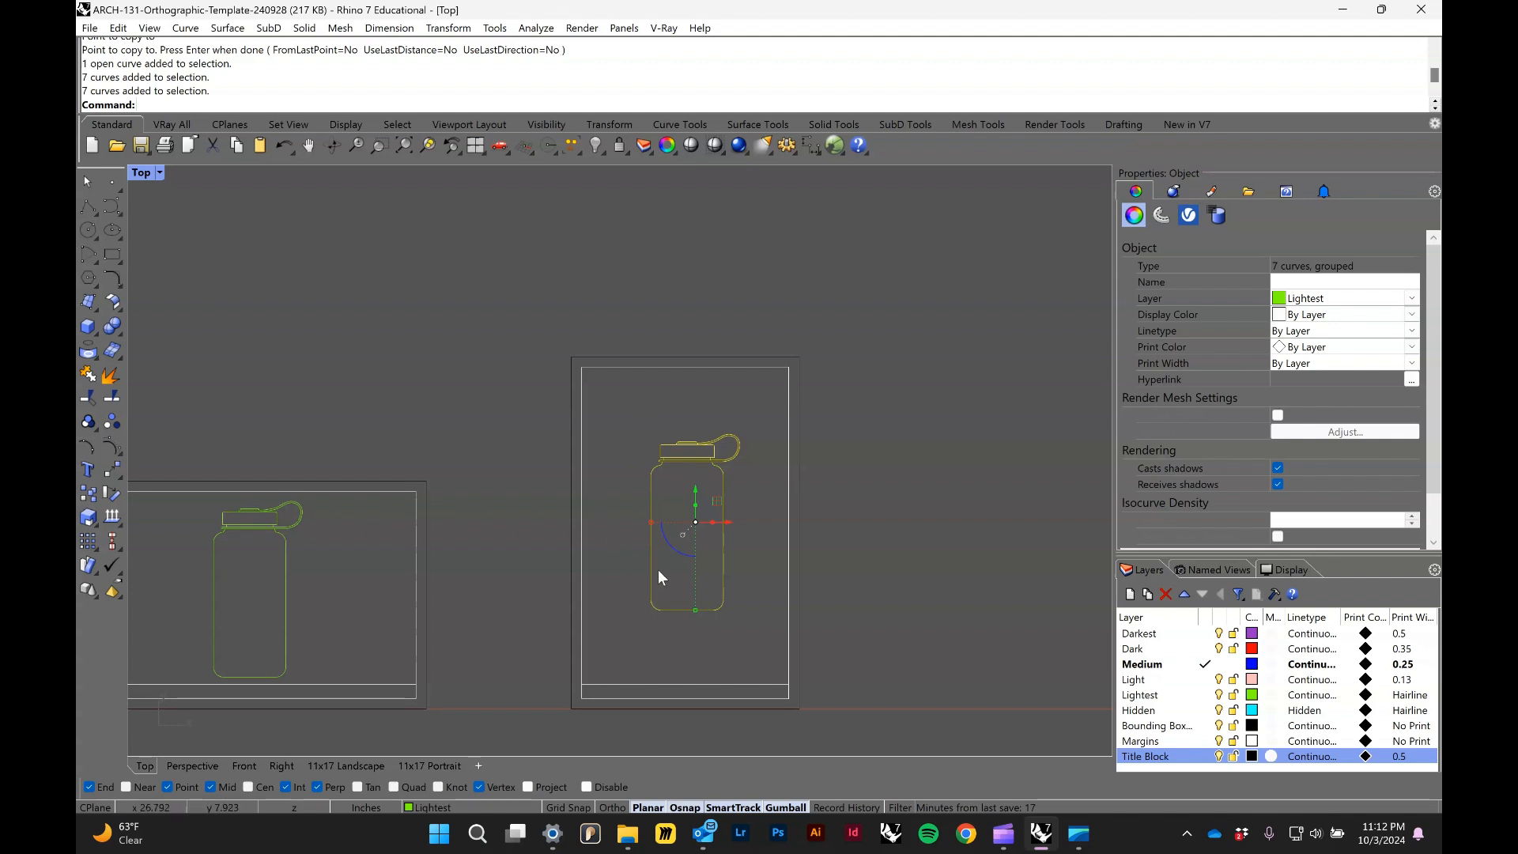
{"action": "left_click", "coordinate": [743, 591]}
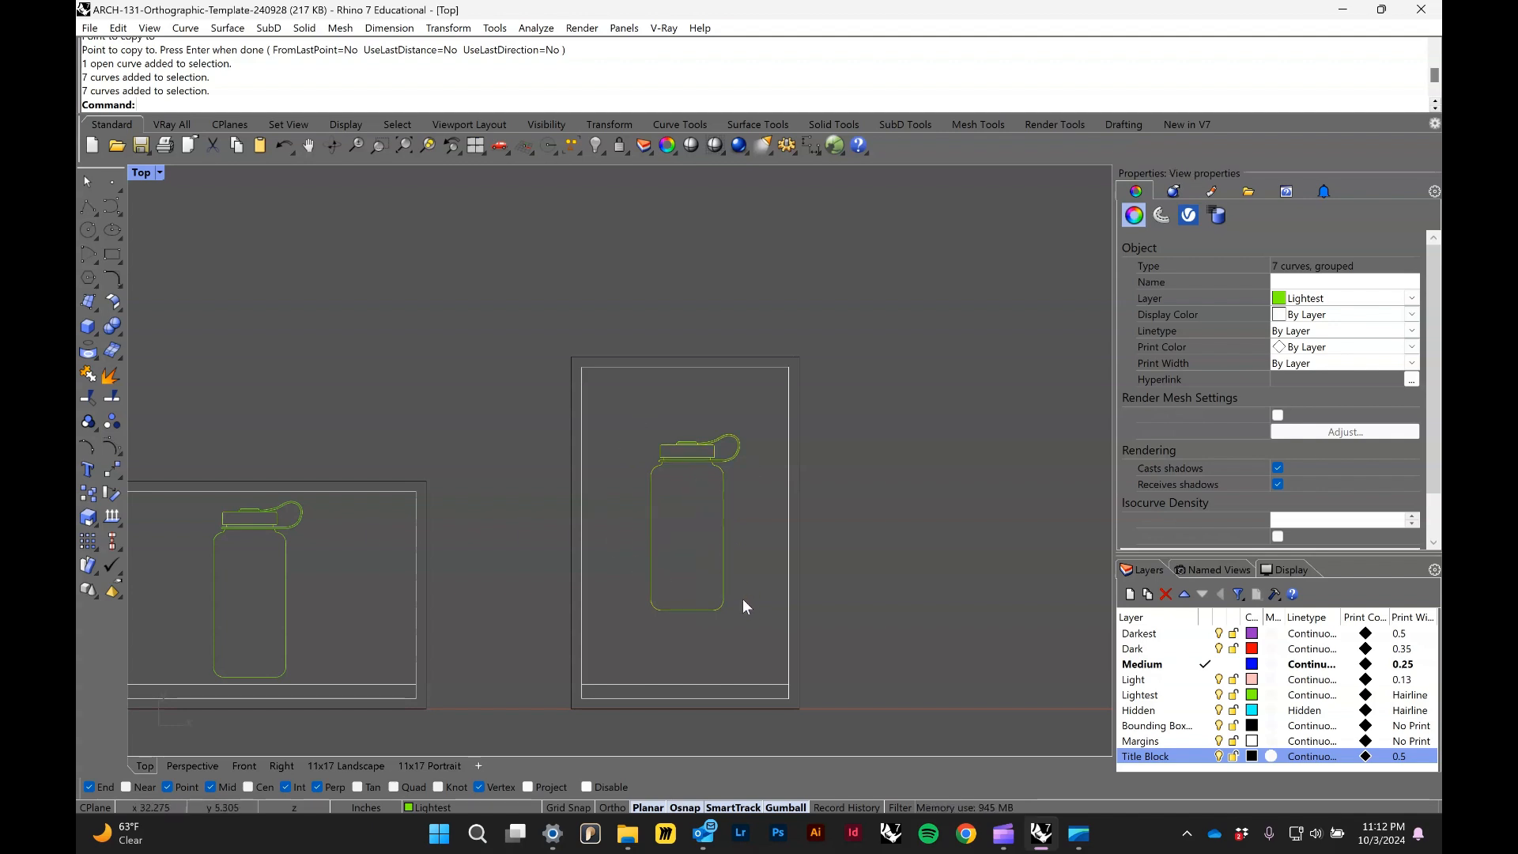
{"action": "left_click_drag", "start_coordinate": [632, 406], "coordinate": [743, 625]}
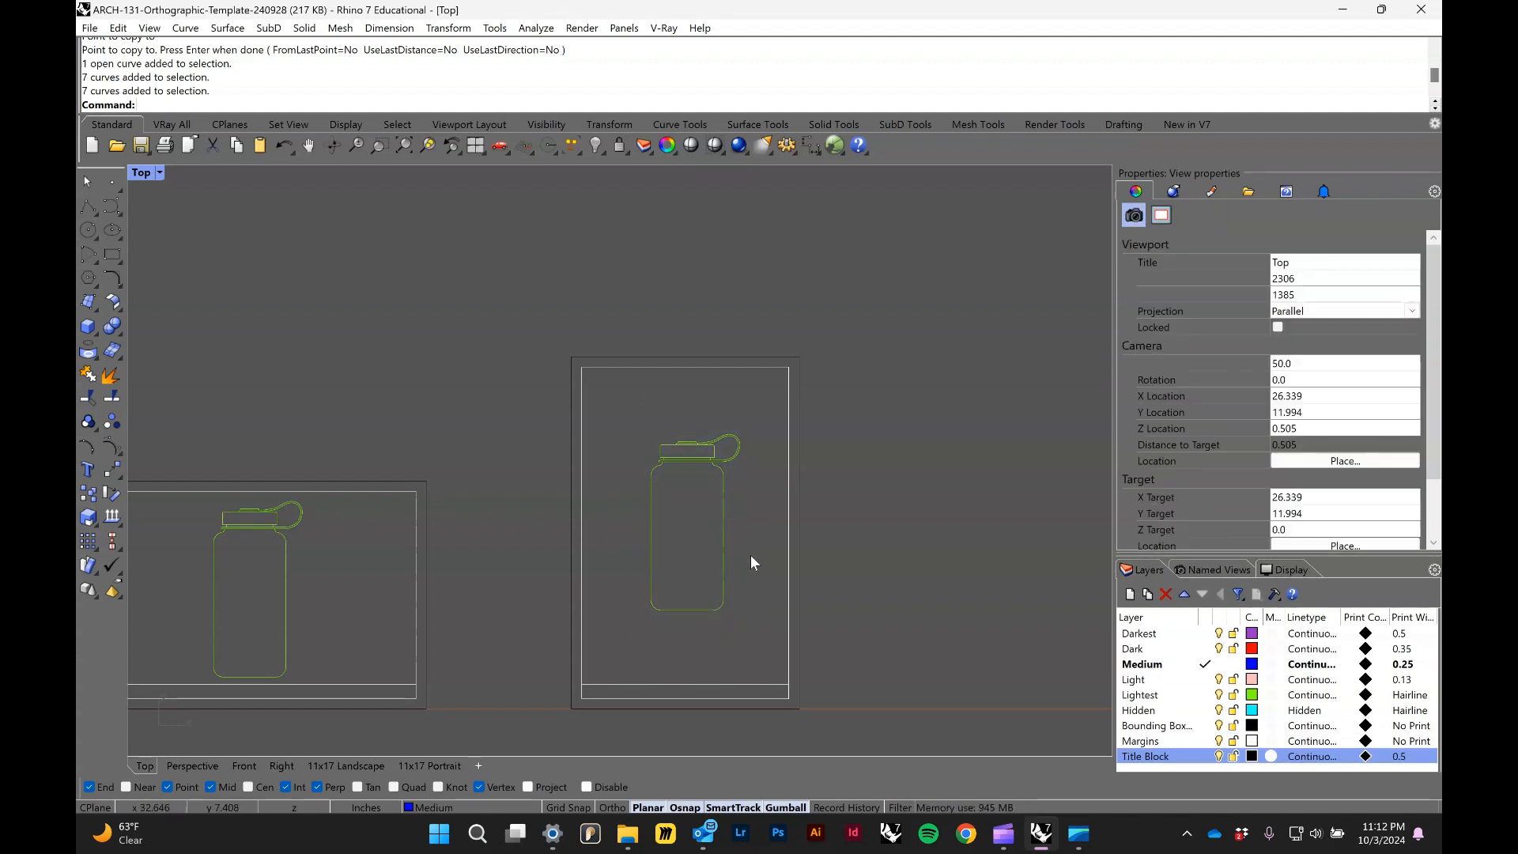
{"action": "left_click_drag", "start_coordinate": [640, 413], "coordinate": [763, 645]}
{"action": "left_click", "coordinate": [800, 568]}
{"action": "left_click", "coordinate": [854, 576]}
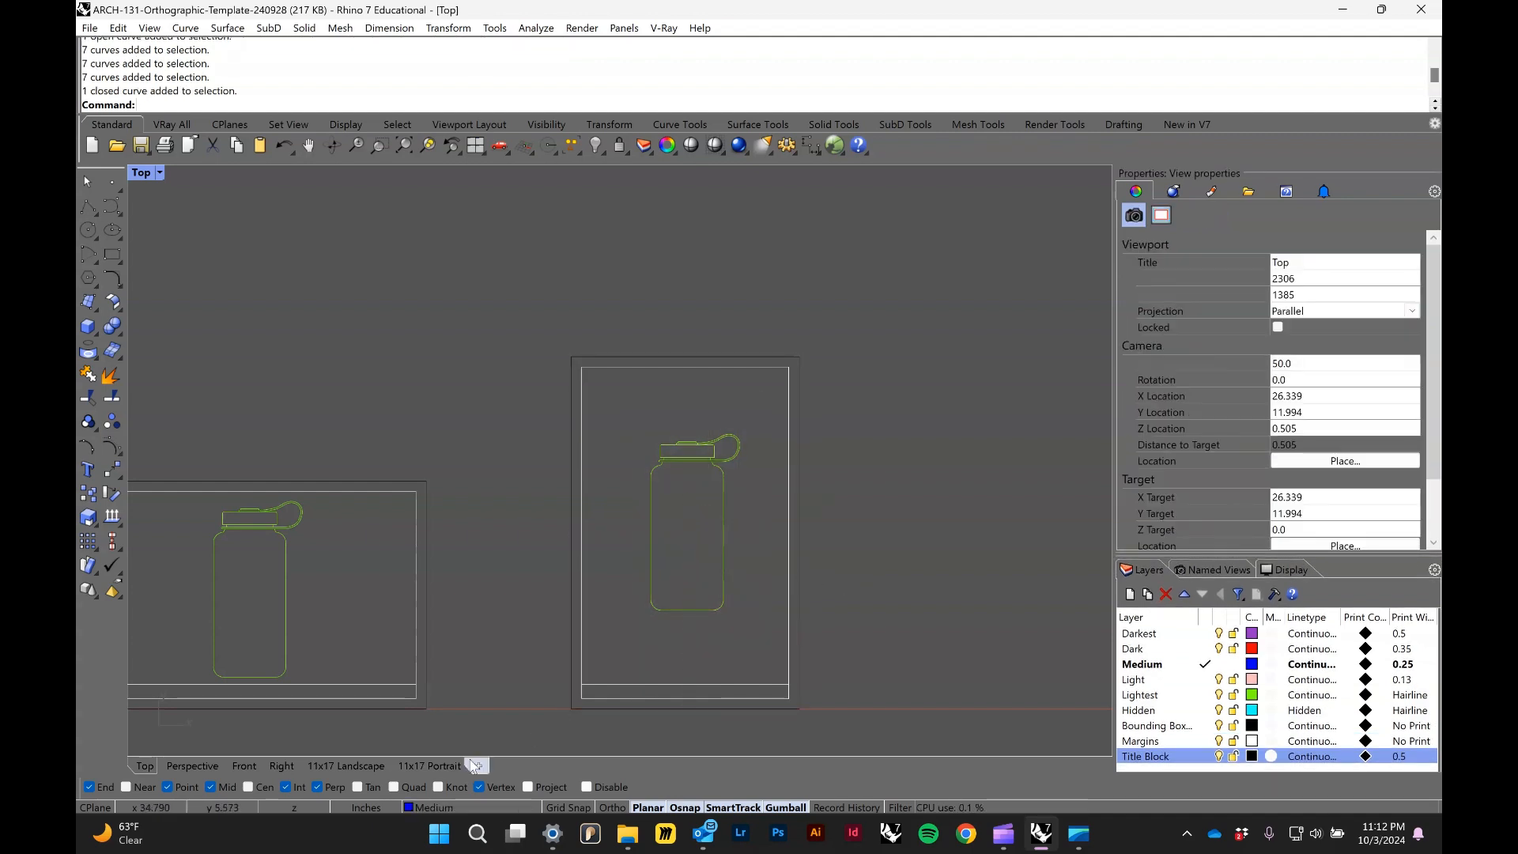
Step: Enable the Center object snap and move the copied water bottle to the center of the portrait sheet's frame
{"action": "left_click", "coordinate": [249, 788]}
{"action": "left_click", "coordinate": [720, 606]}
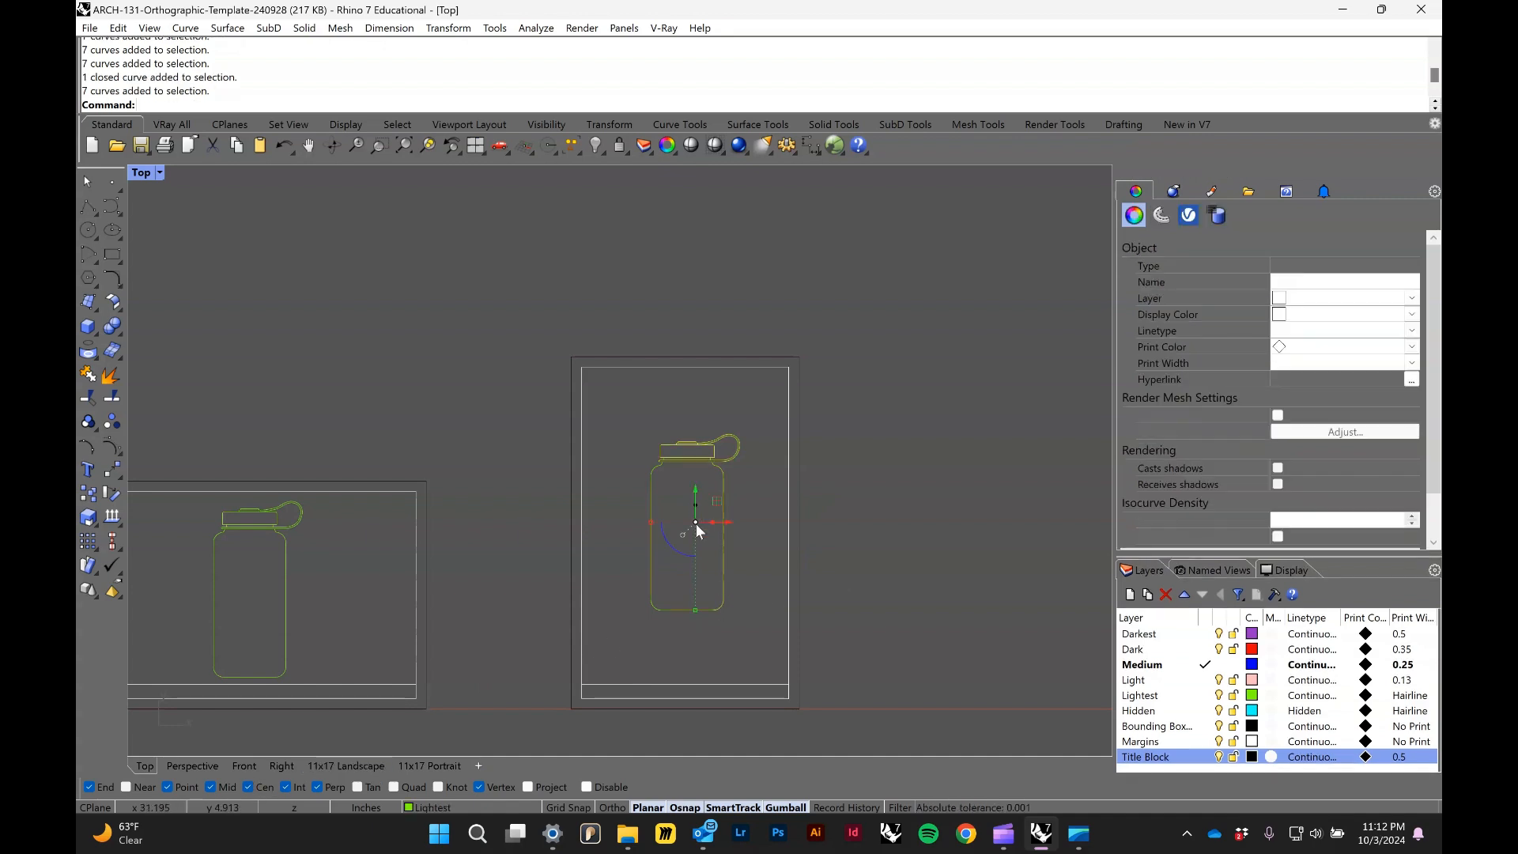
{"action": "left_click_drag", "start_coordinate": [694, 524], "coordinate": [792, 583]}
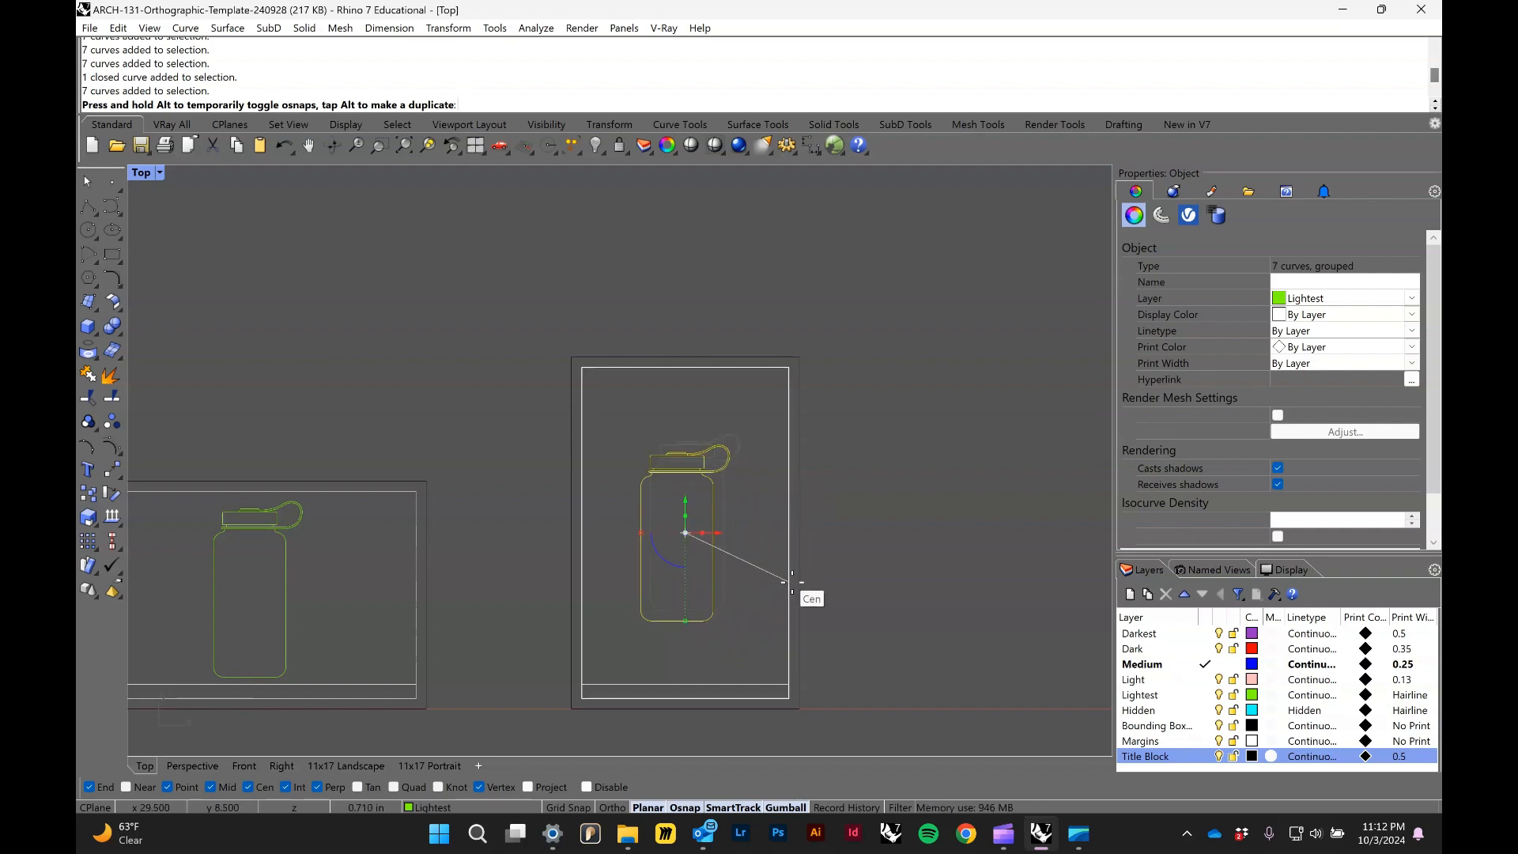
{"action": "left_click_drag", "start_coordinate": [791, 582], "coordinate": [808, 579]}
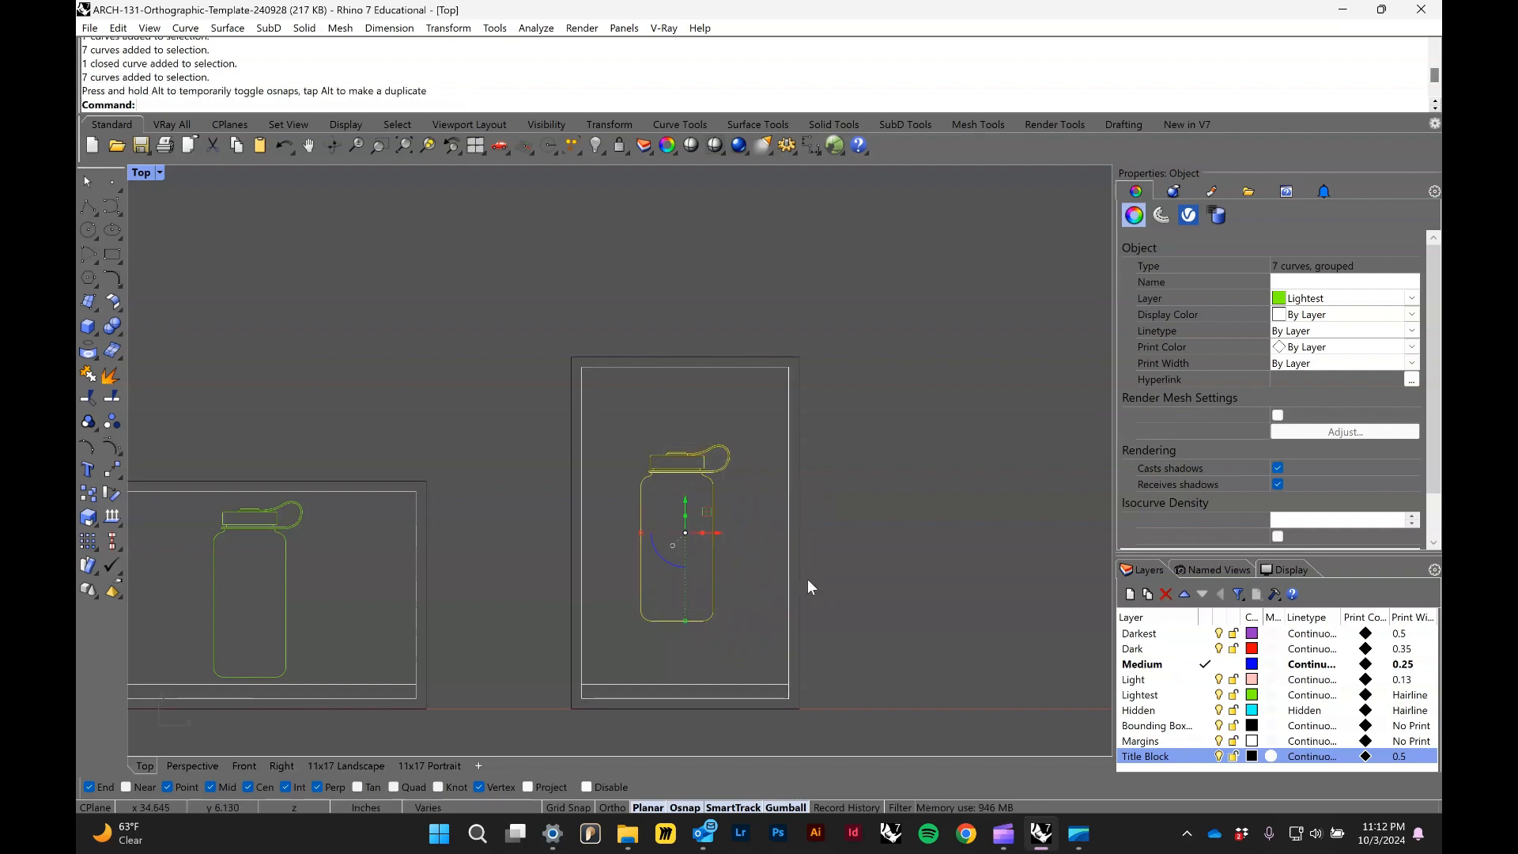
{"action": "left_click", "coordinate": [846, 562]}
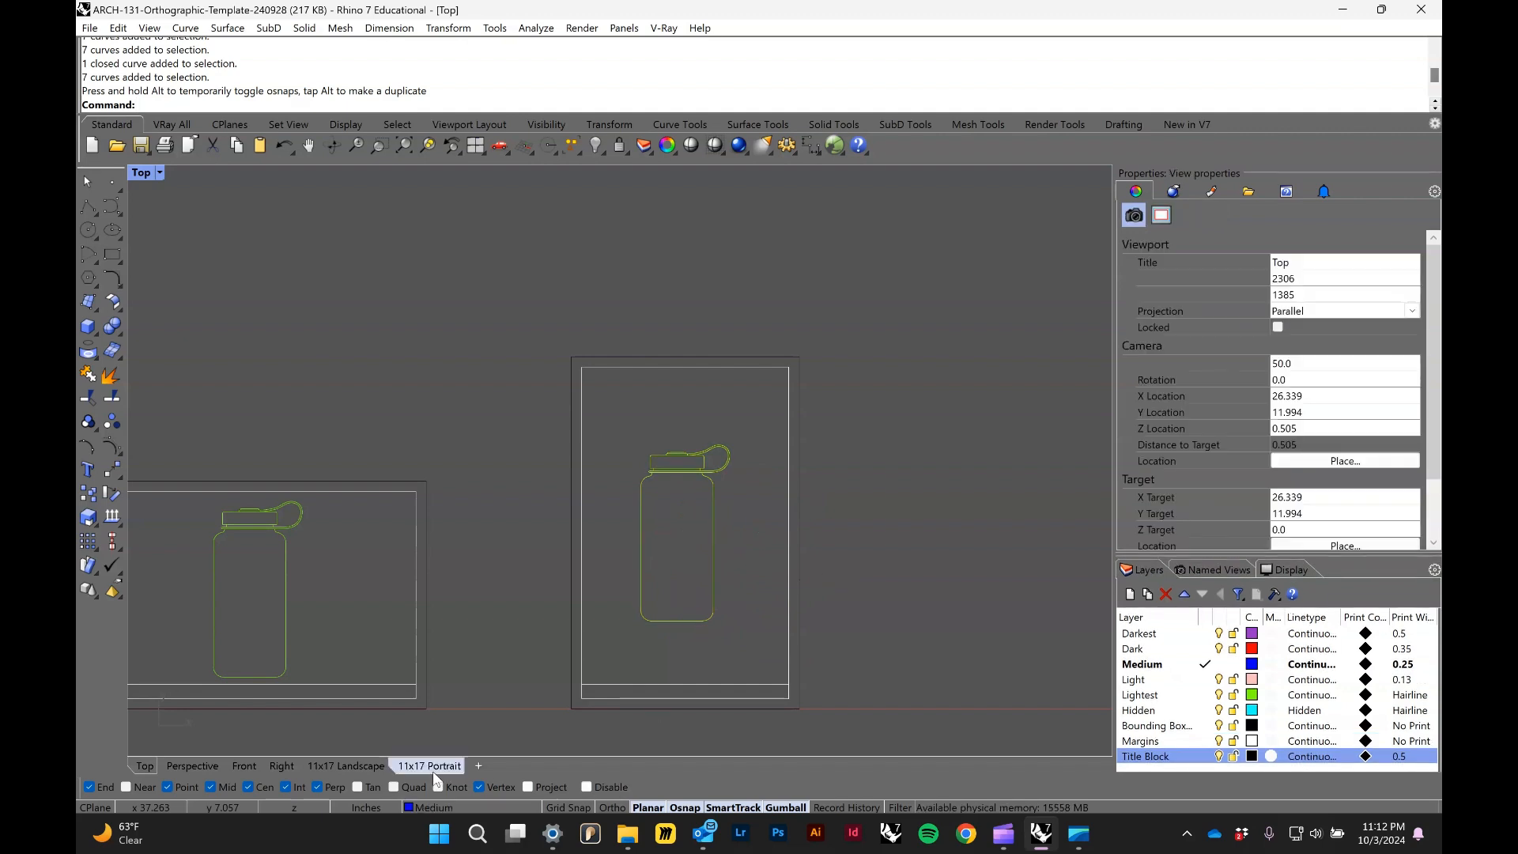
Step: Examine the 11x17 Portrait layout's detail view settings, select the bottle inside the detail, and return to the layout
{"action": "left_click", "coordinate": [433, 767]}
{"action": "scroll", "coordinate": [743, 383], "scroll_direction": "up", "scroll_amount": 3}
{"action": "scroll", "coordinate": [743, 384], "scroll_direction": "up", "scroll_amount": 1}
{"action": "scroll", "coordinate": [743, 387], "scroll_direction": "down", "scroll_amount": 1}
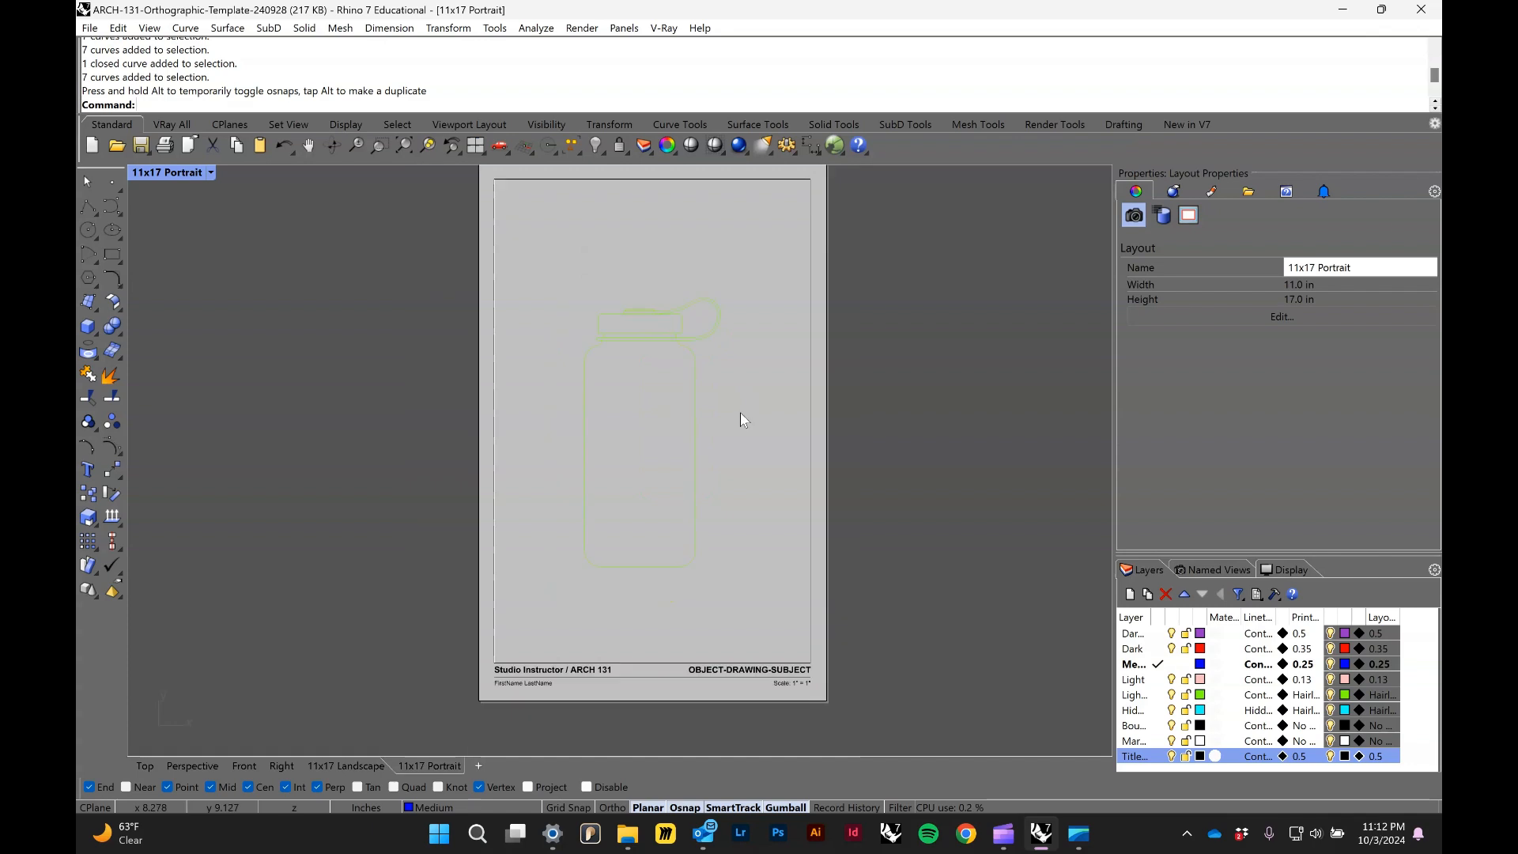
{"action": "left_click", "coordinate": [808, 431]}
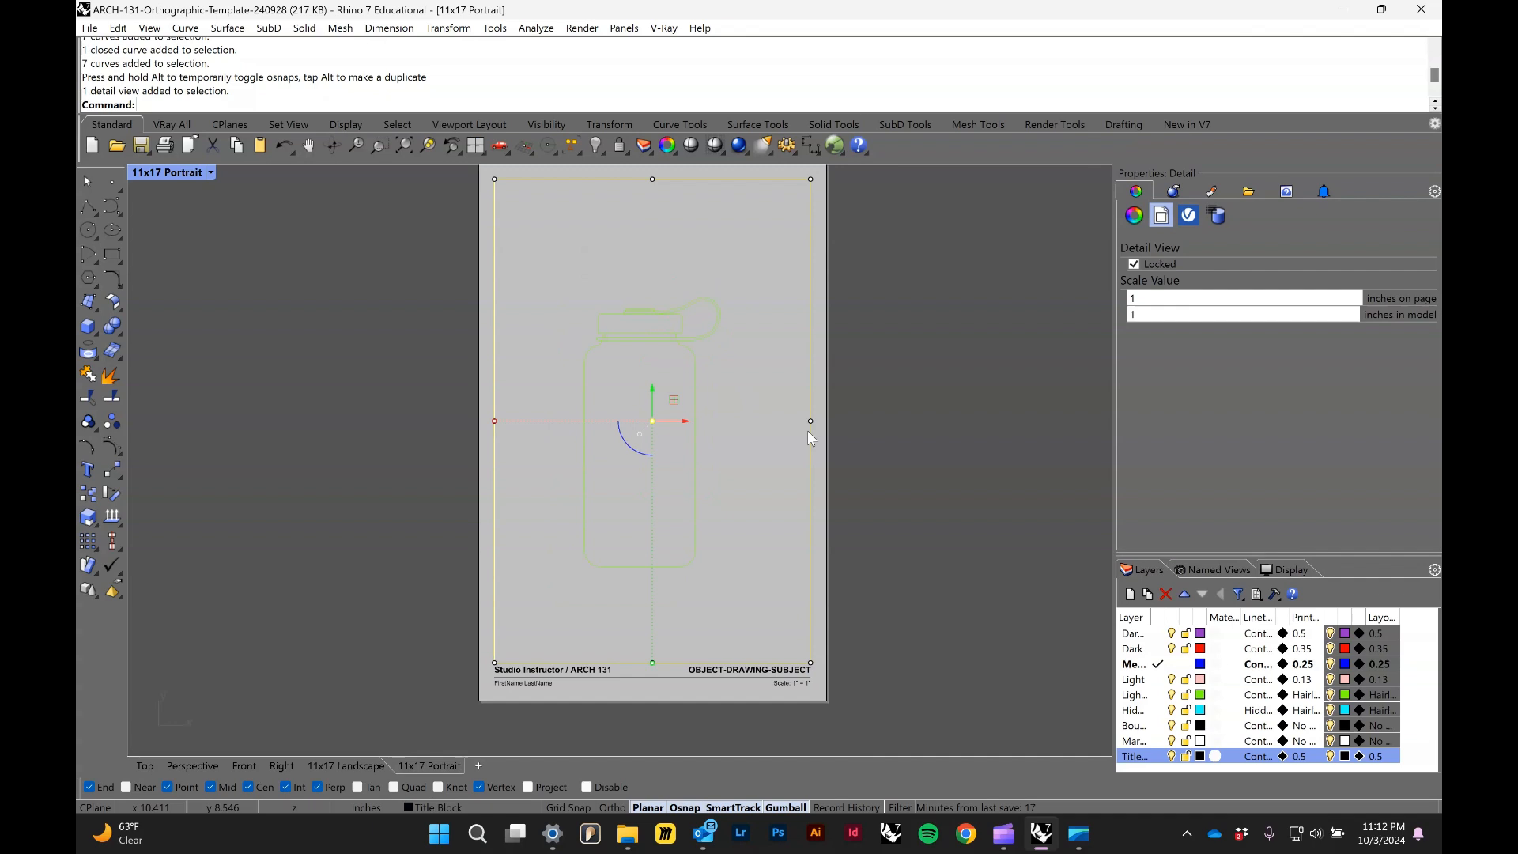
{"action": "double_click", "coordinate": [808, 430]}
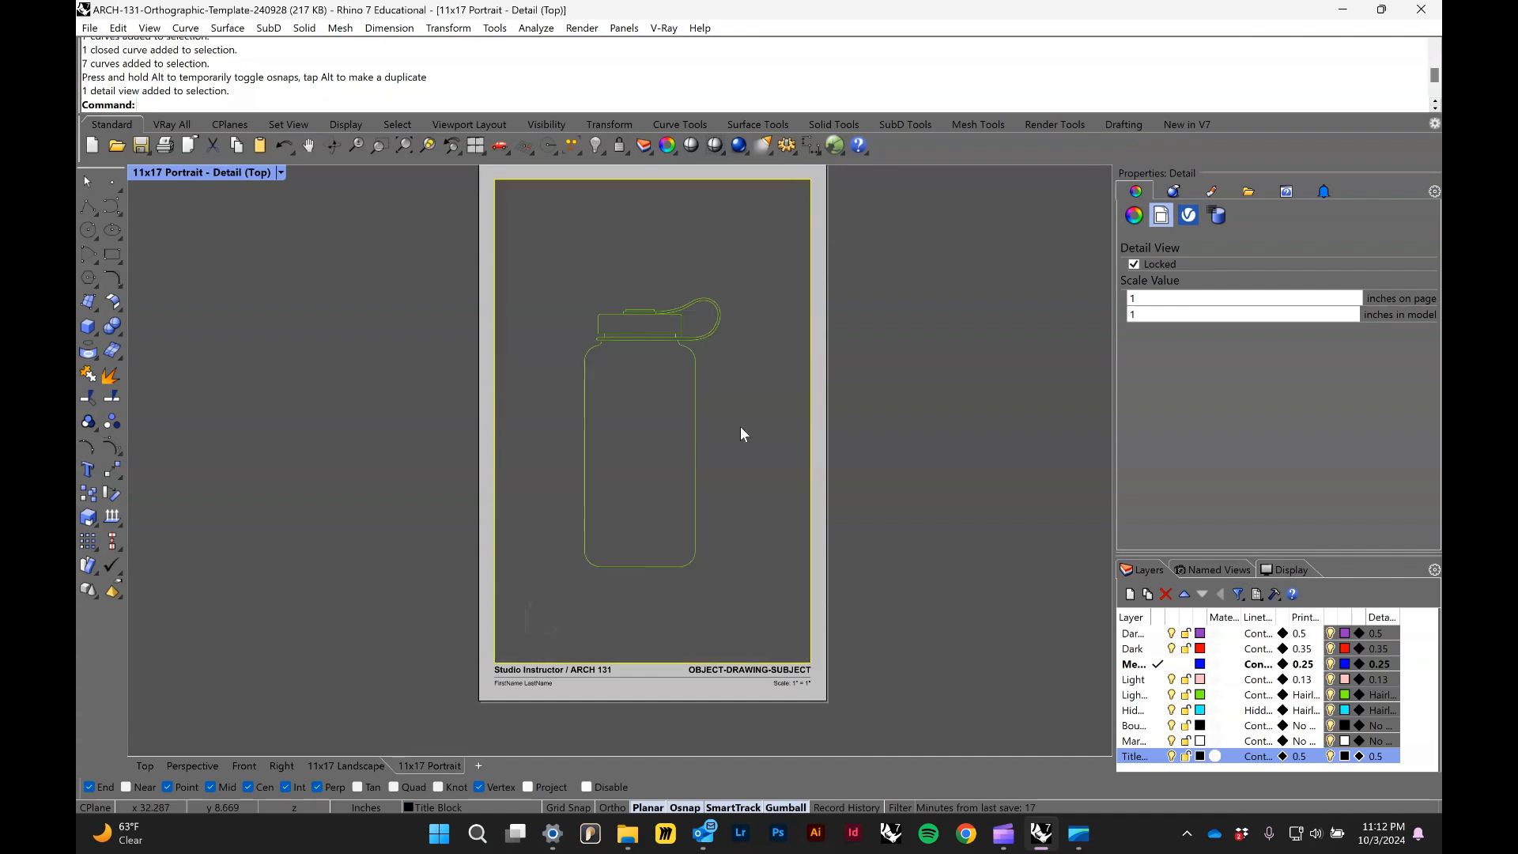
{"action": "left_click", "coordinate": [692, 396]}
{"action": "double_click", "coordinate": [901, 411]}
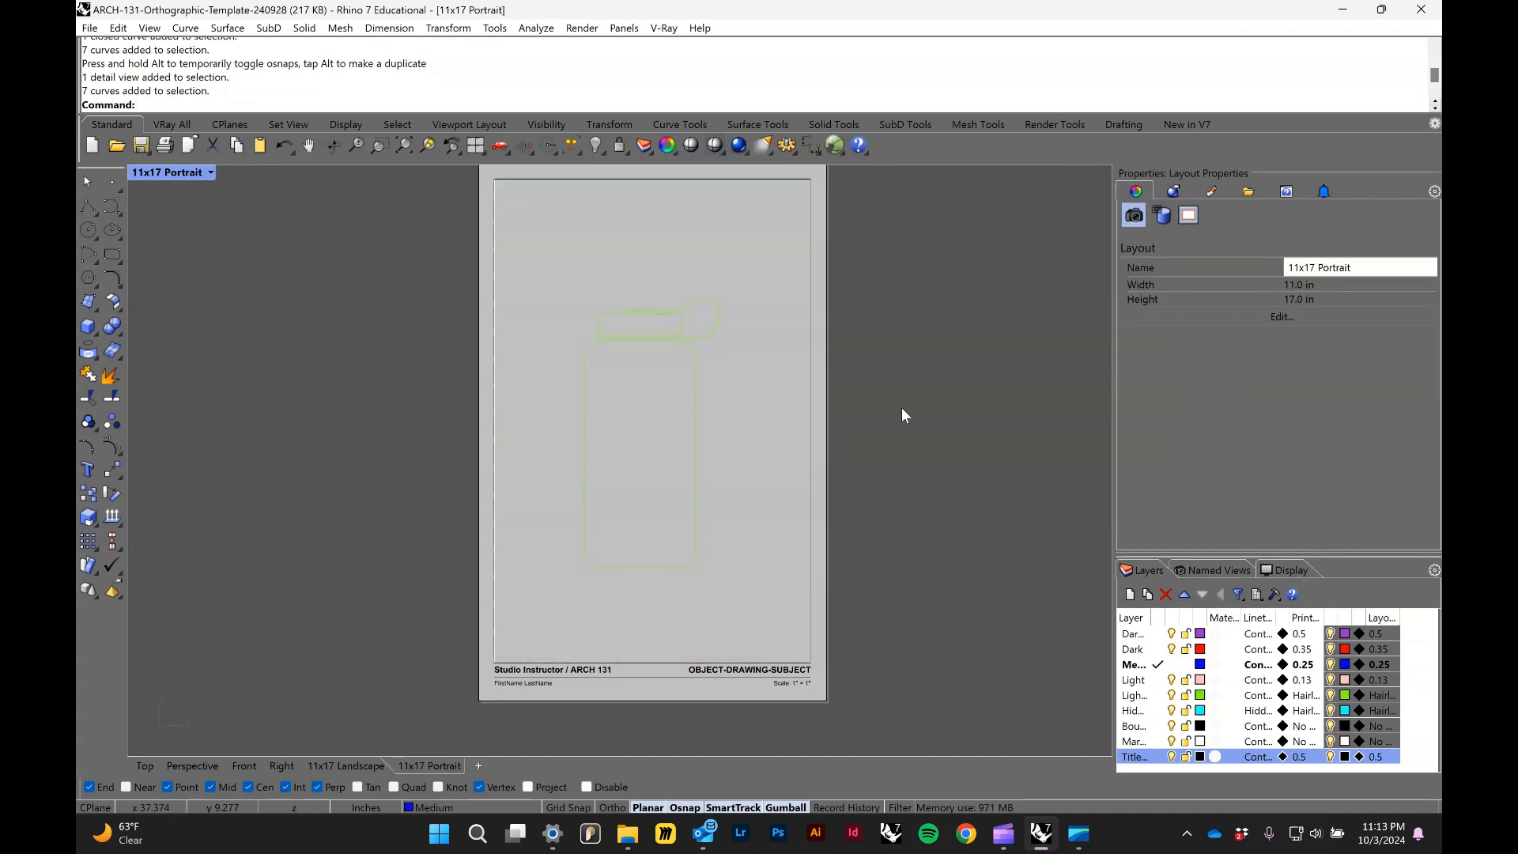
Step: Create a new 17 x 11 inch landscape layout named Test with one initial detail and no printer assigned
{"action": "left_click", "coordinate": [477, 766]}
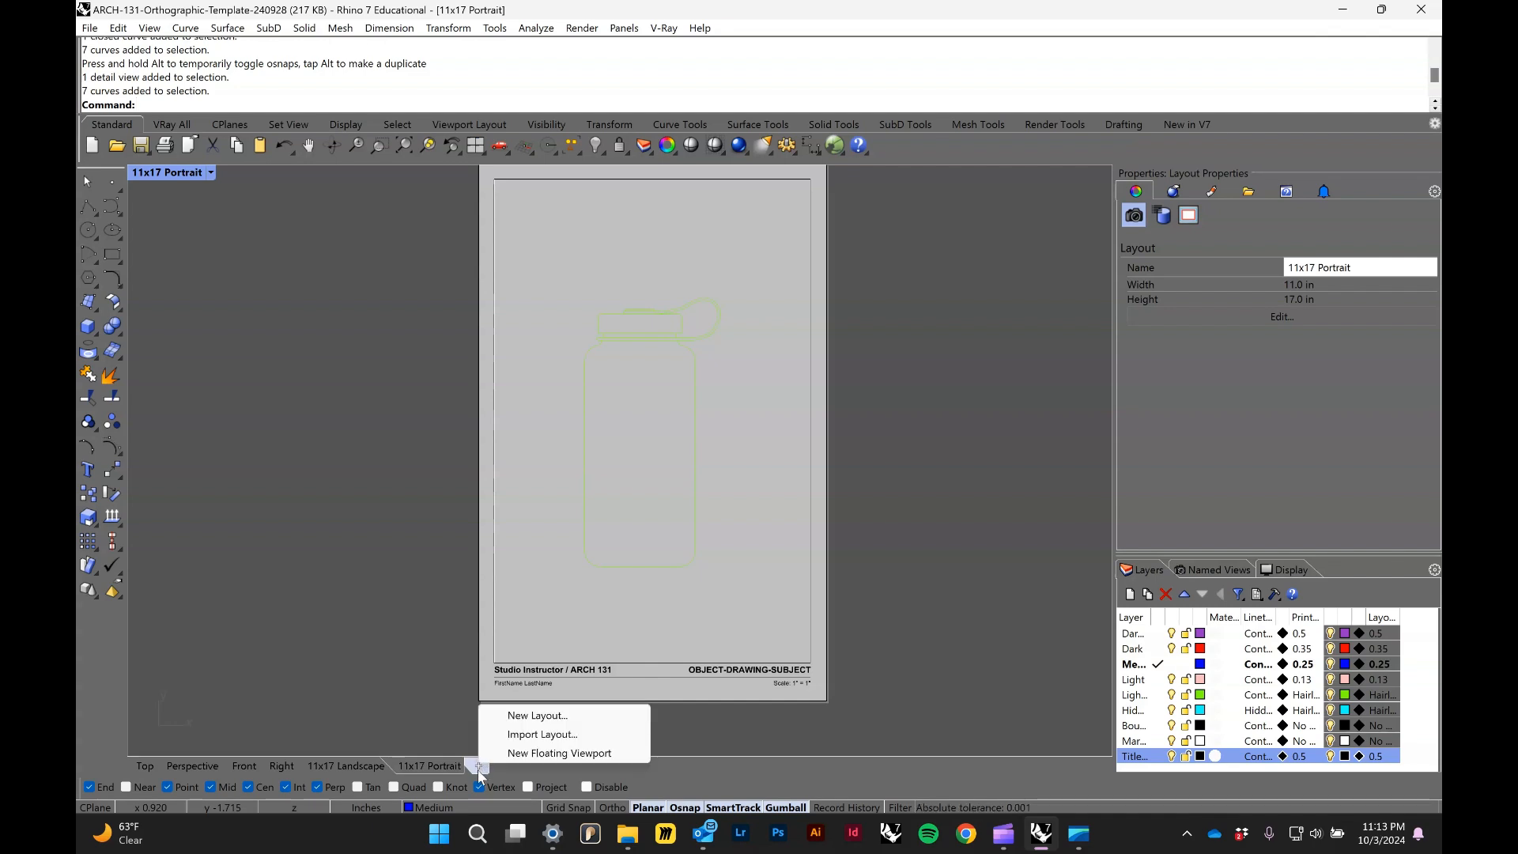
{"action": "left_click", "coordinate": [509, 716]}
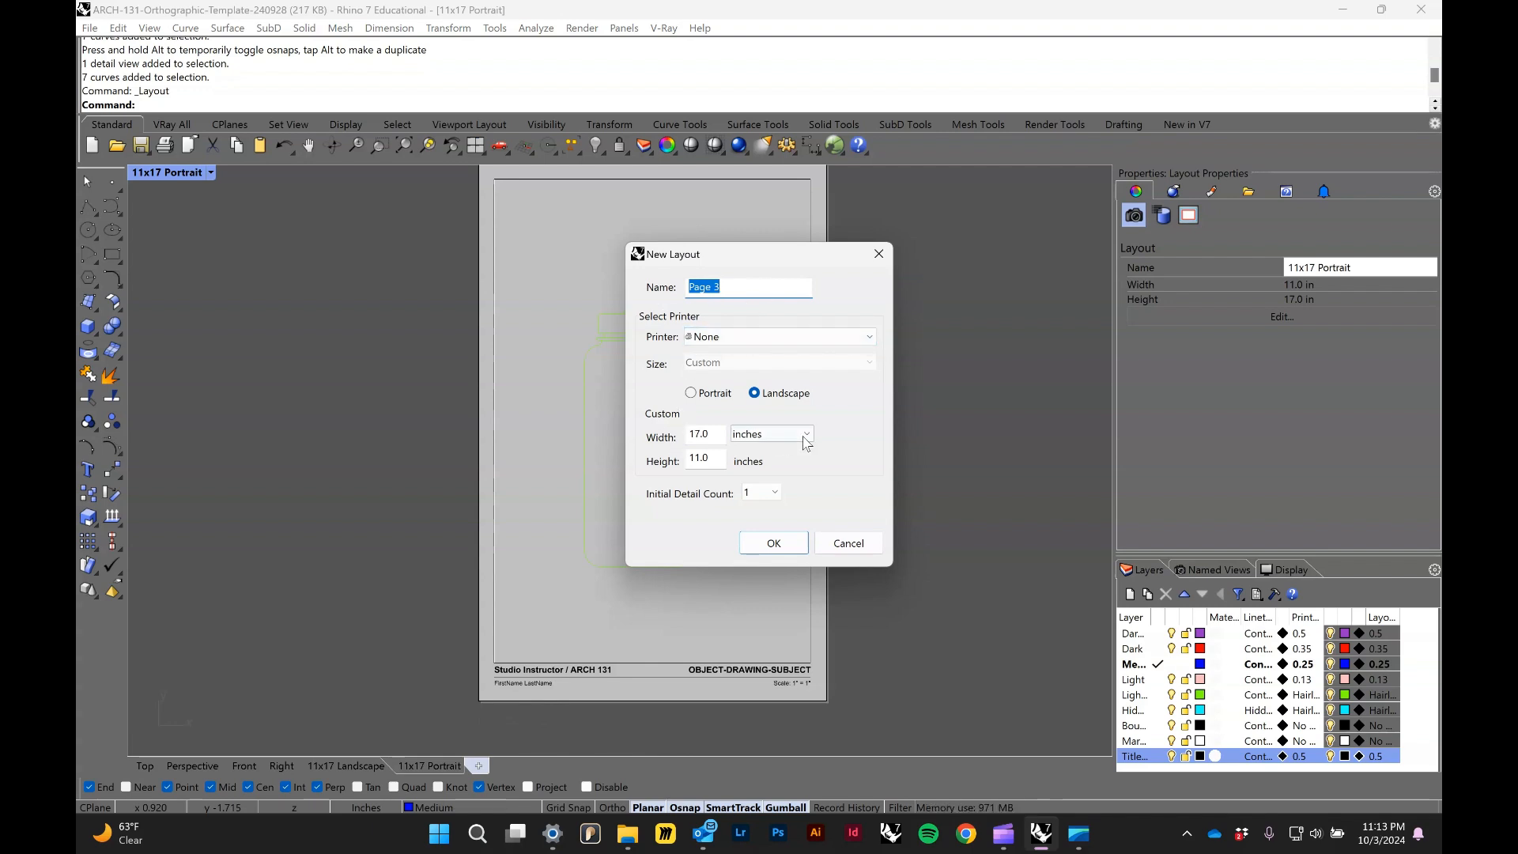
{"action": "left_click", "coordinate": [869, 337]}
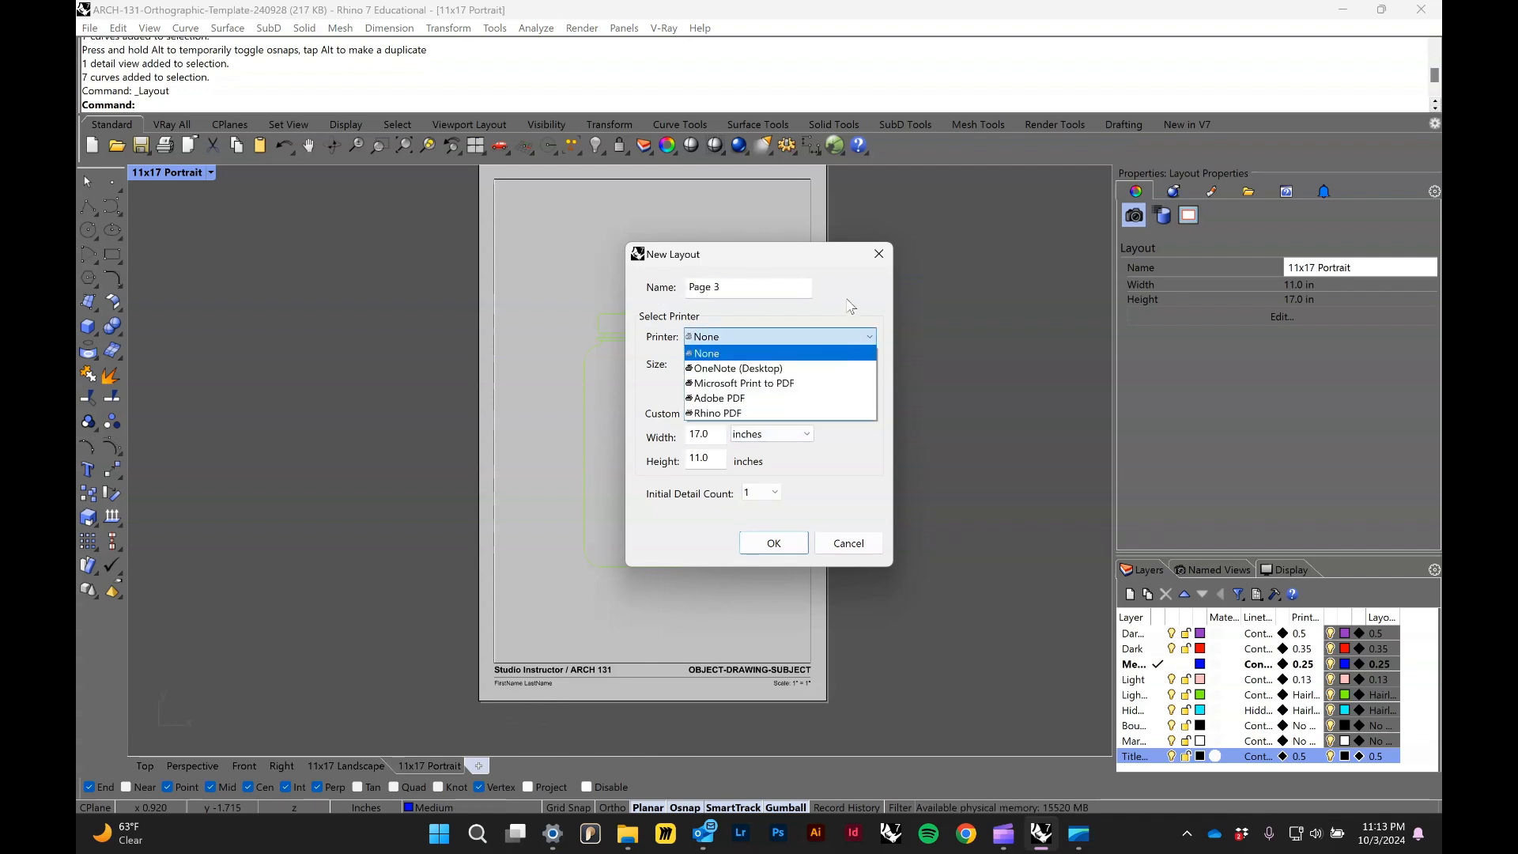
{"action": "left_click", "coordinate": [854, 306]}
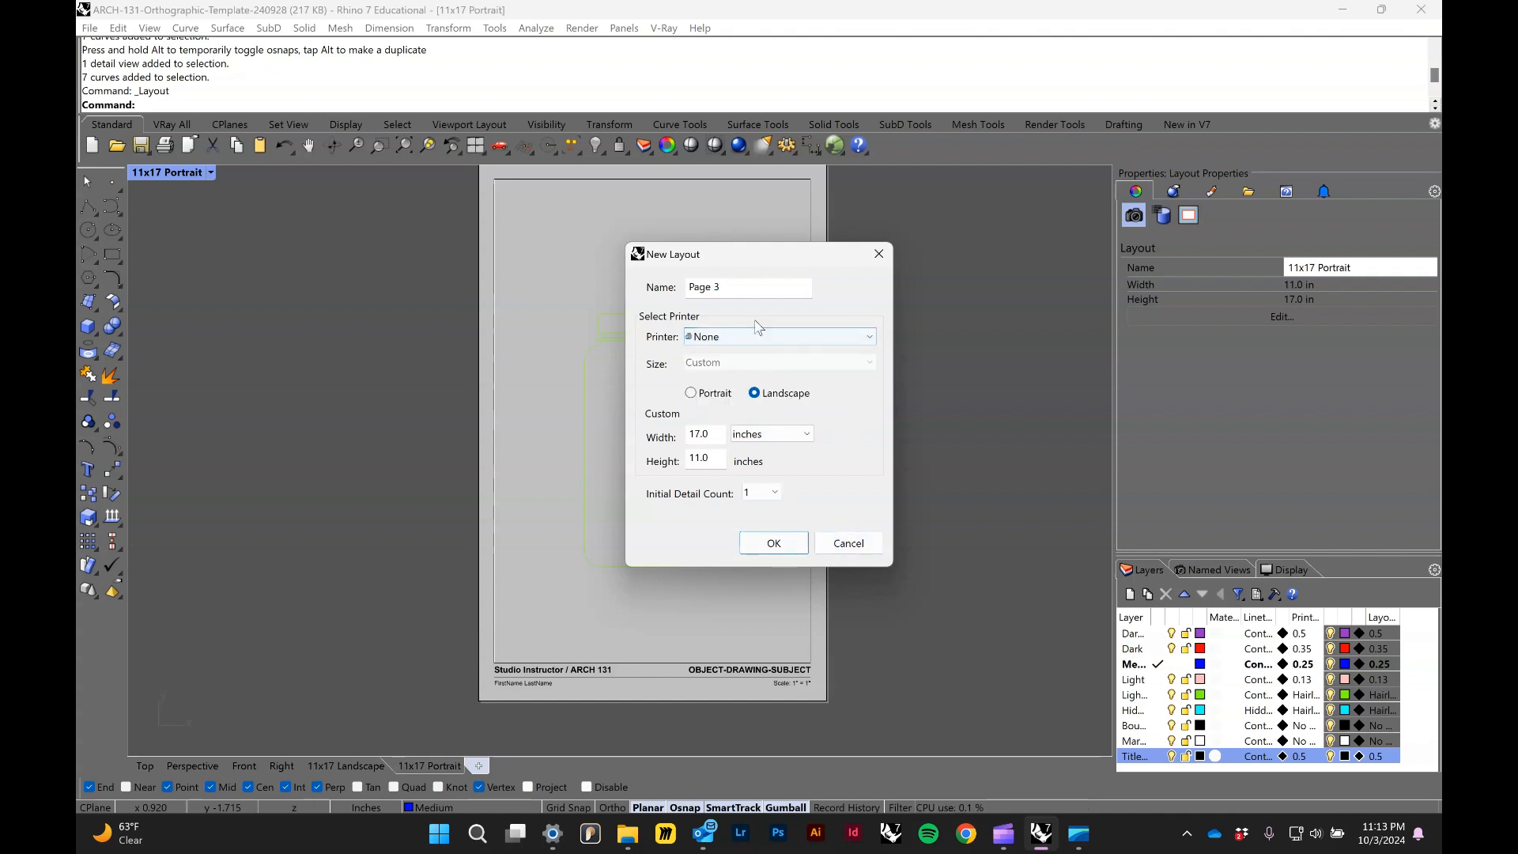
{"action": "left_click_drag", "start_coordinate": [752, 288], "coordinate": [675, 288]}
{"action": "type", "text": "T"}
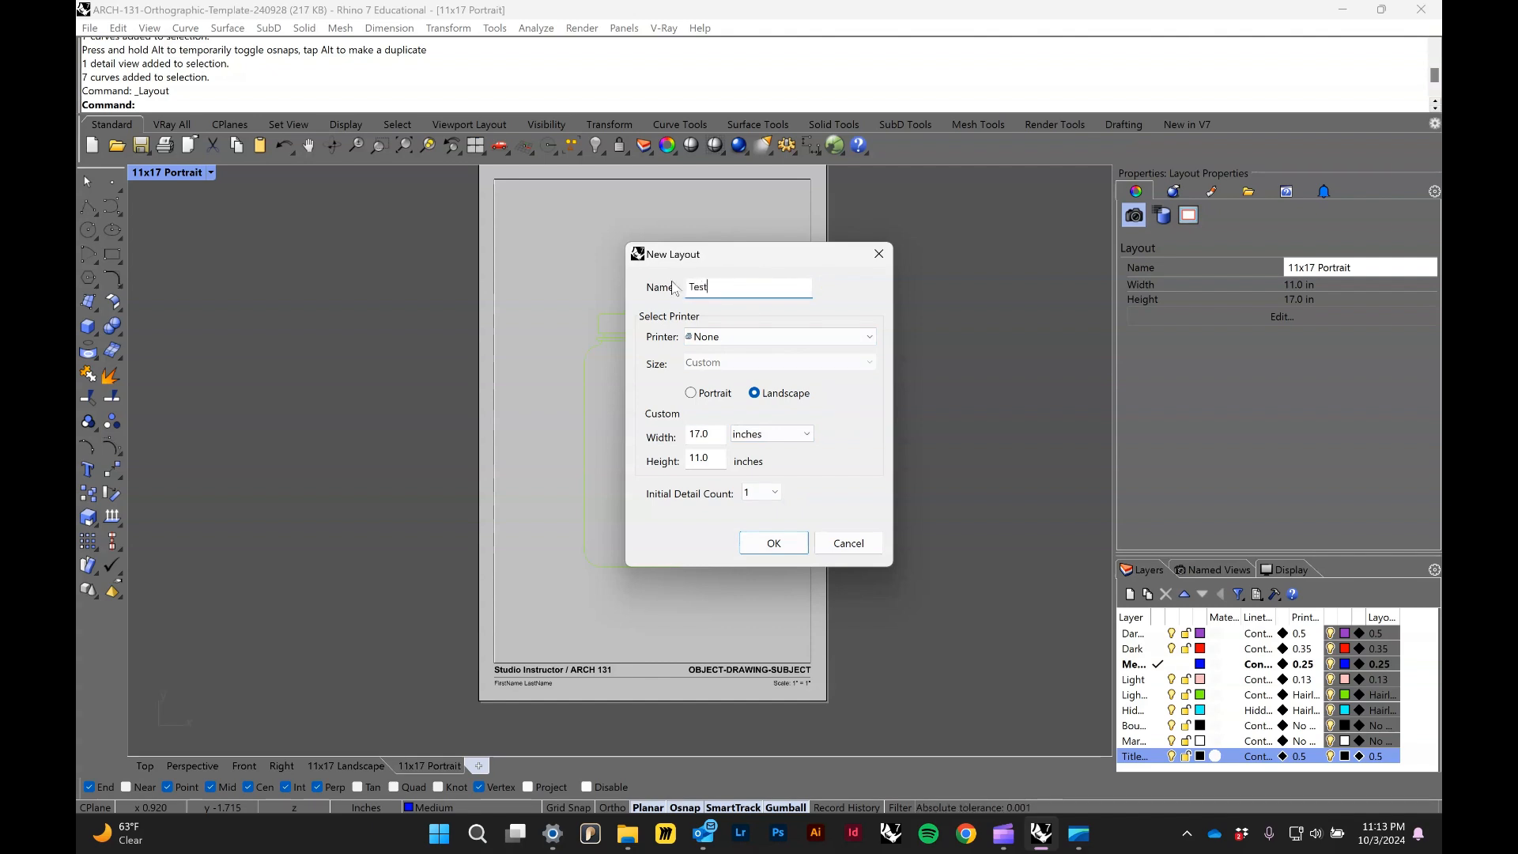
{"action": "type", "text": "est"}
{"action": "key", "text": "Return"}
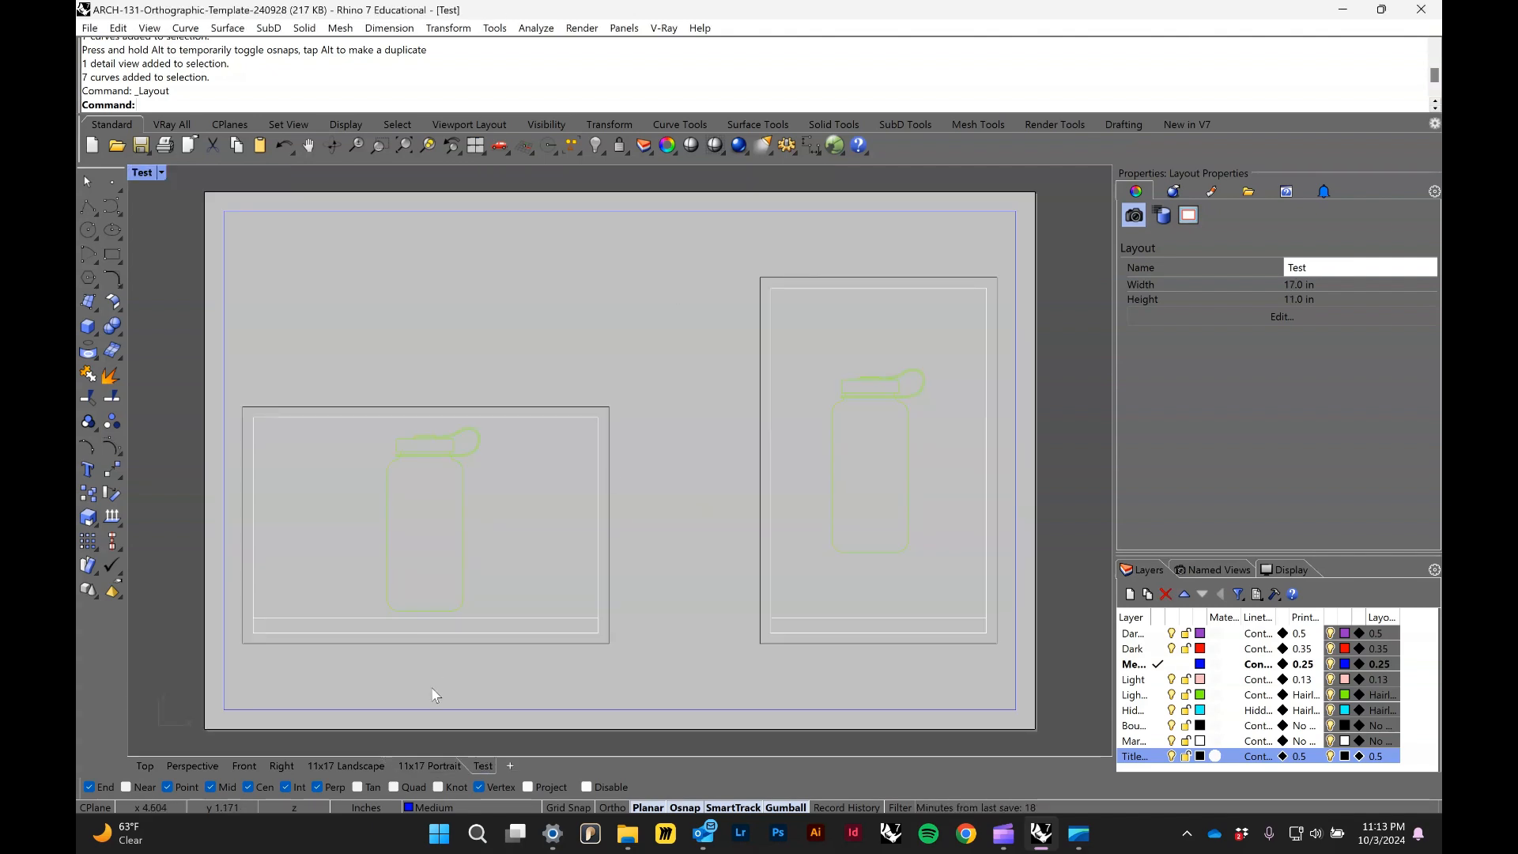
Step: Activate the Test layout's detail view, zoom it to the portrait sheet's outer bounding box, and return to the layout
{"action": "left_click", "coordinate": [440, 709]}
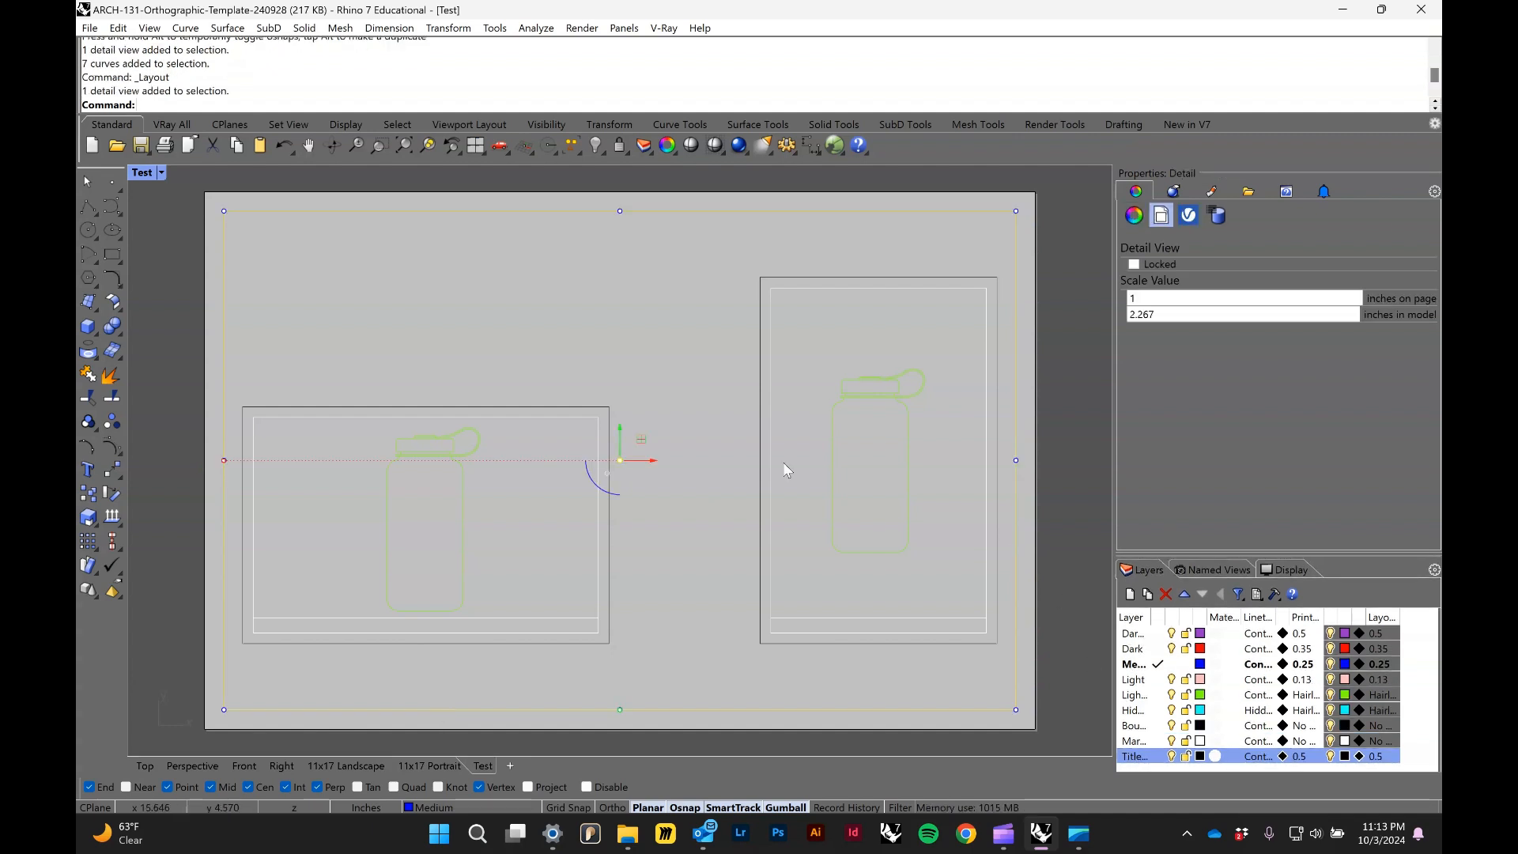
{"action": "double_click", "coordinate": [567, 355]}
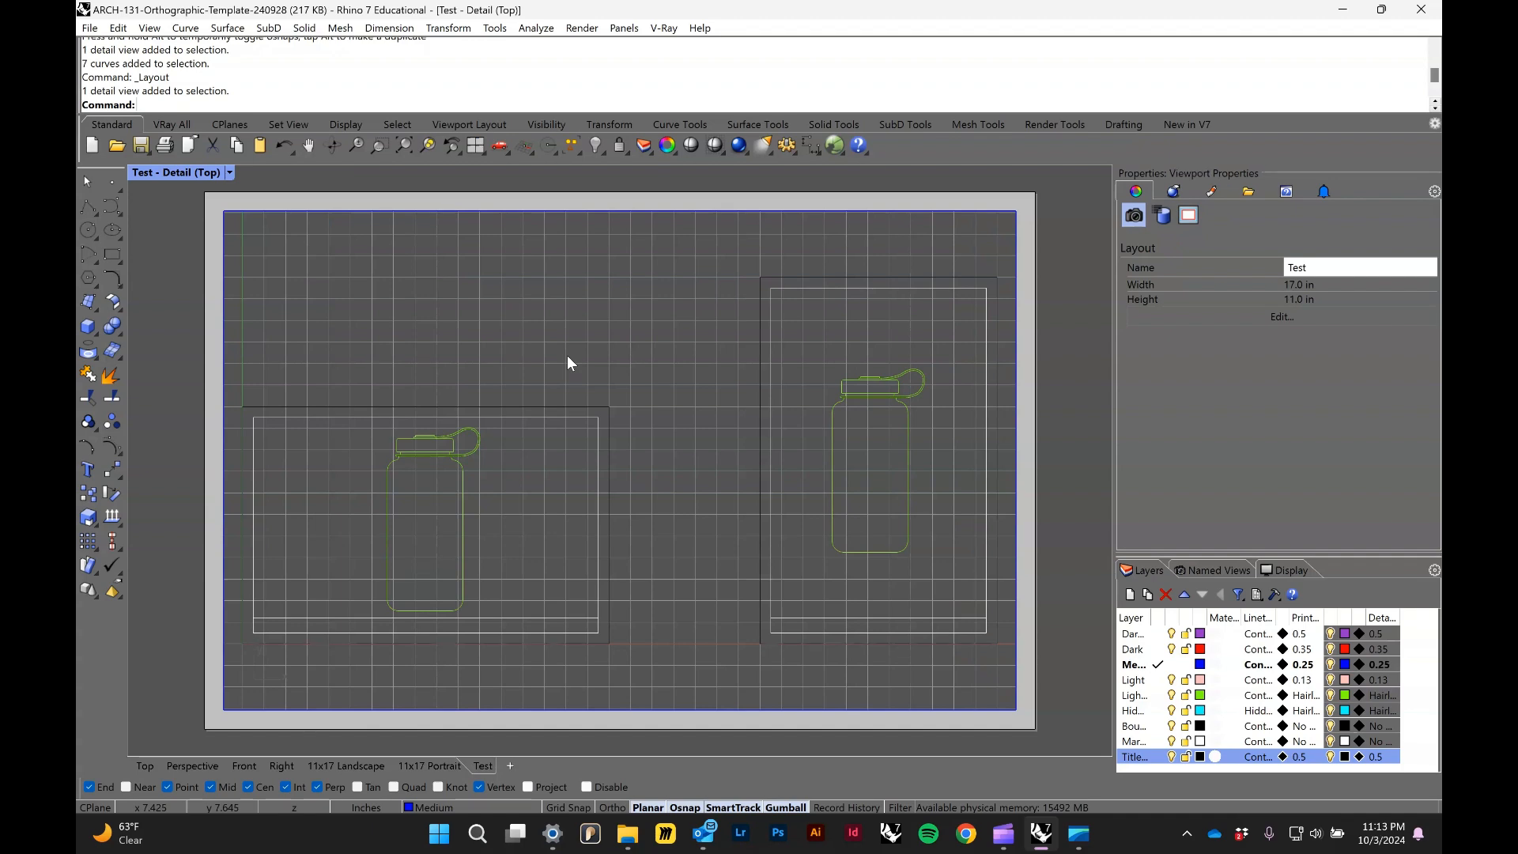
{"action": "scroll", "coordinate": [567, 356], "scroll_direction": "down", "scroll_amount": 3}
{"action": "mouse_move", "coordinate": [735, 487]}
{"action": "right_mouse_down"}
{"action": "mouse_move", "coordinate": [671, 546]}
{"action": "mouse_move", "coordinate": [751, 464]}
{"action": "mouse_move", "coordinate": [737, 490]}
{"action": "right_mouse_up"}
{"action": "scroll", "coordinate": [713, 430], "scroll_direction": "up", "scroll_amount": 5}
{"action": "left_click", "coordinate": [564, 329]}
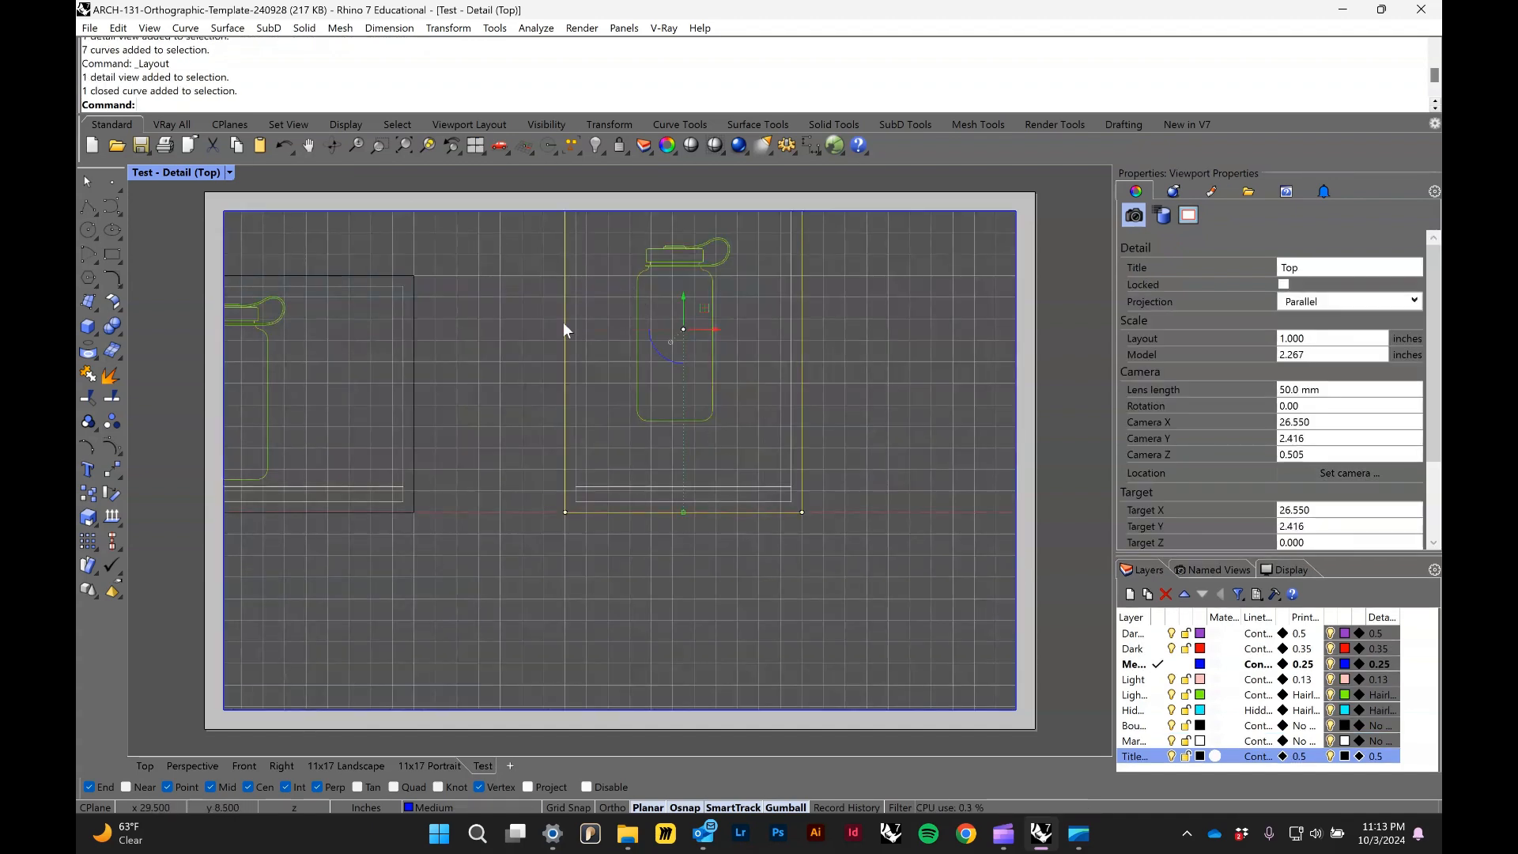
{"action": "type", "text": "ZS"}
{"action": "key", "text": "Return"}
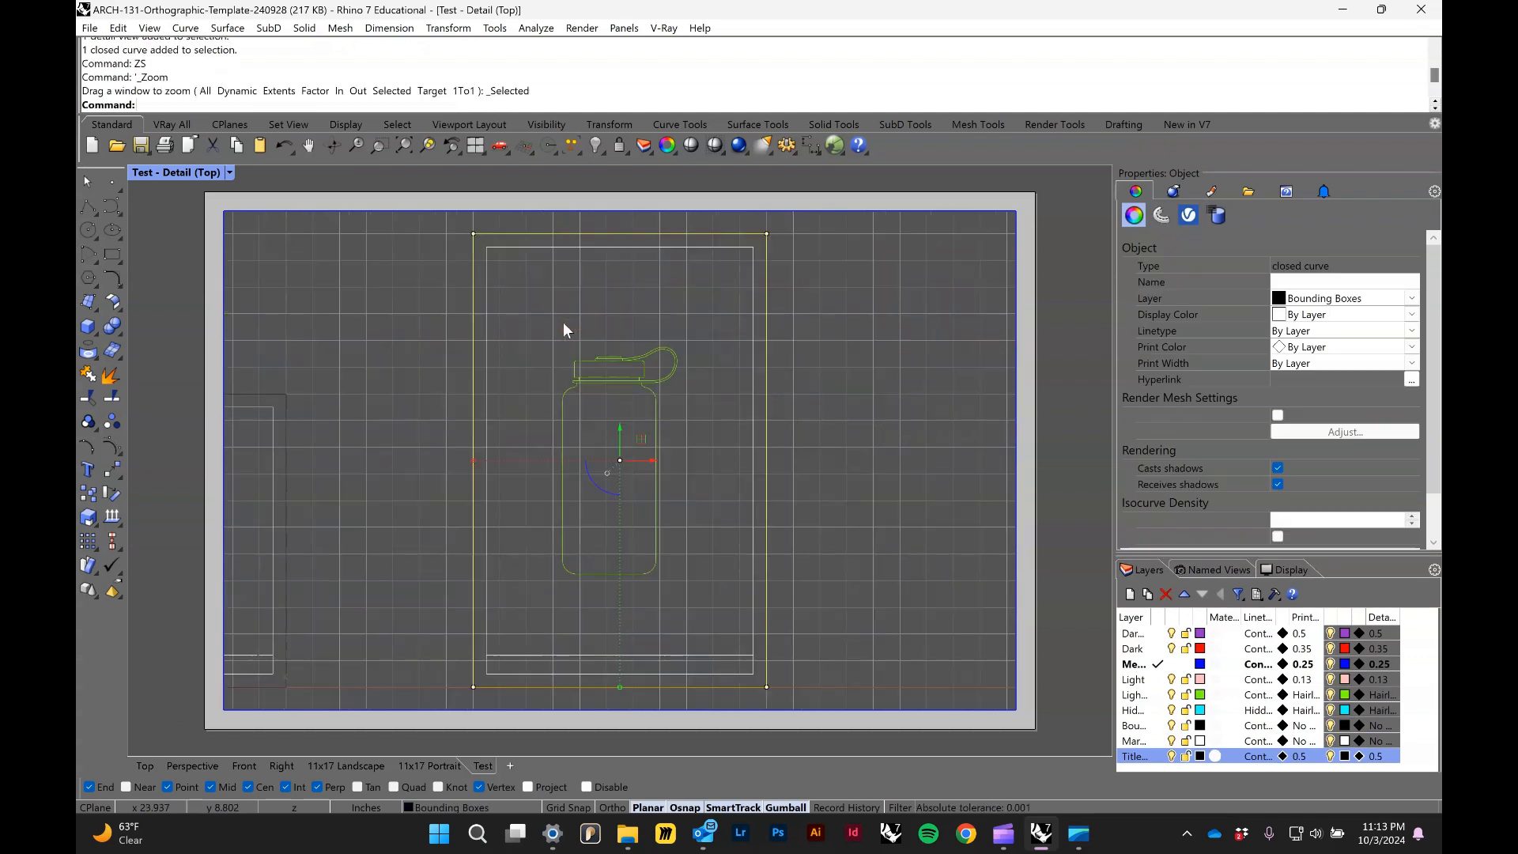
{"action": "left_click", "coordinate": [812, 334]}
{"action": "double_click", "coordinate": [1066, 444]}
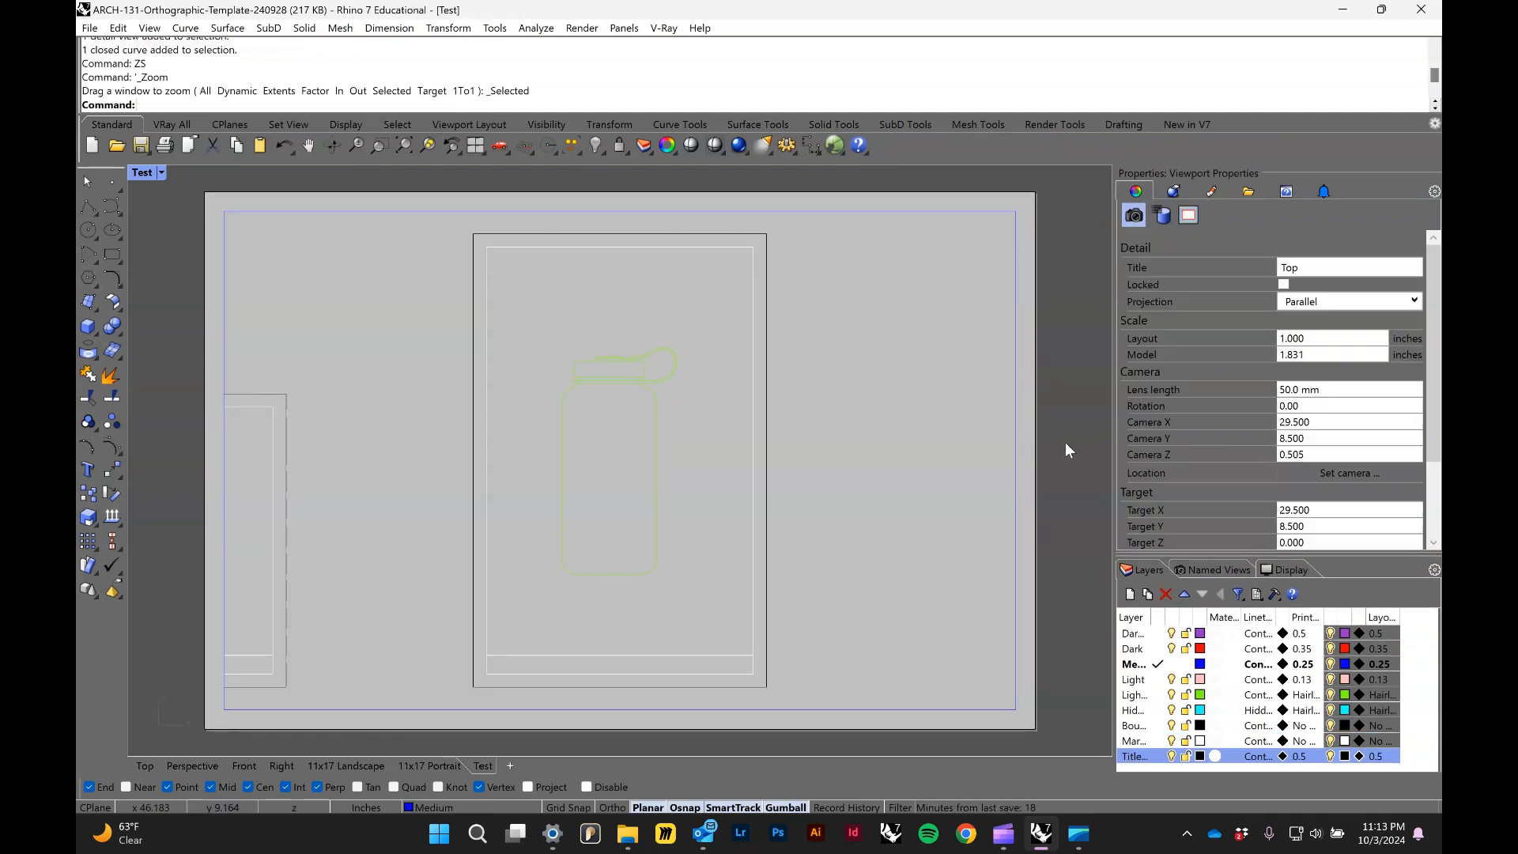